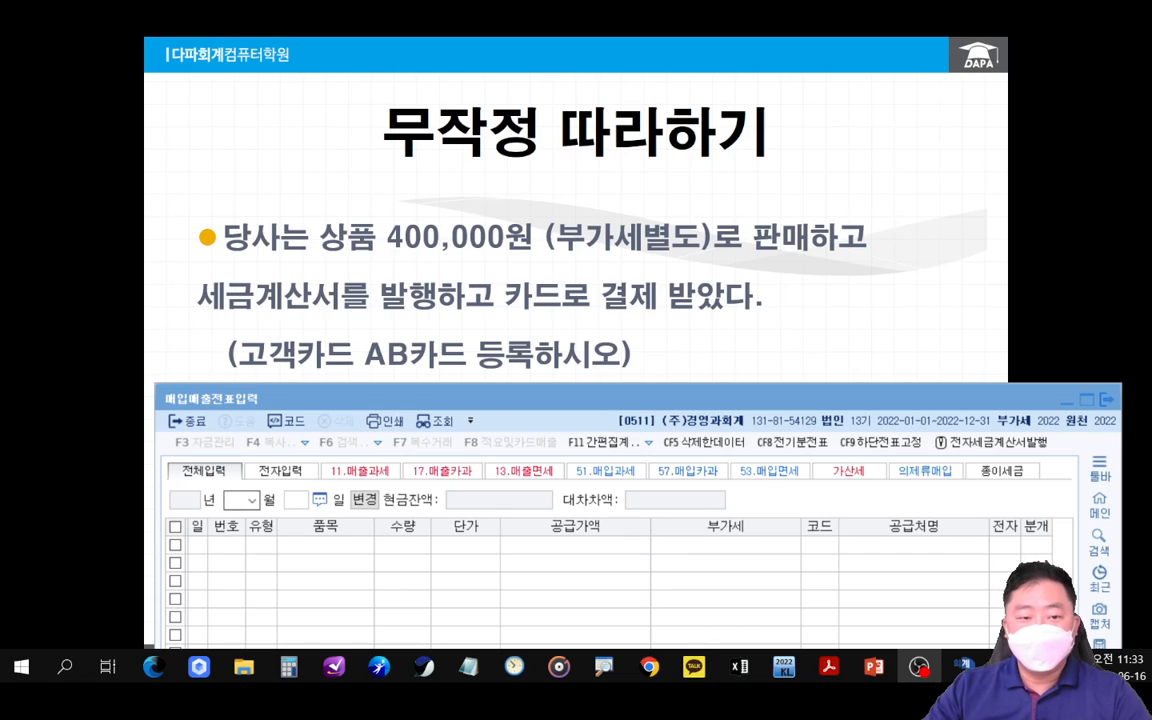
- Set the purchase/sales voucher date to month 1, day 1 of 2022
click(238, 500)
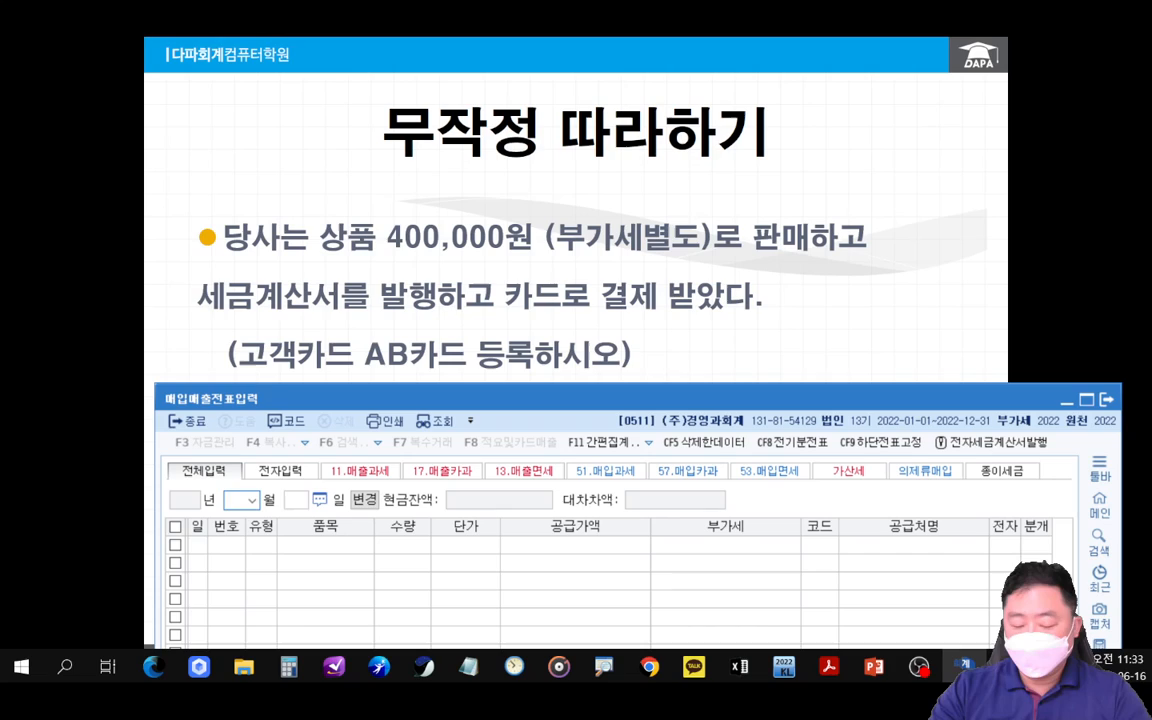
text(1)
key(Return)
text(1)
key(Return)
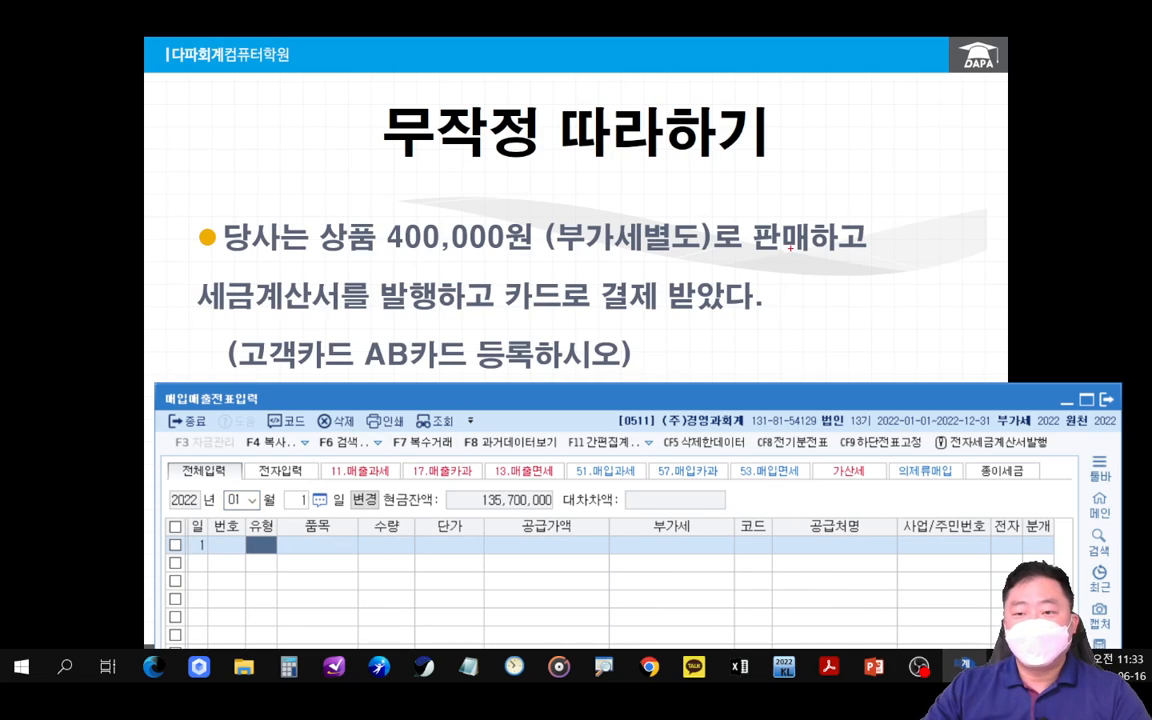
mouse_move(186, 270)
mouse_down()
mouse_move(291, 303)
mouse_move(438, 318)
mouse_up()
drag(493, 265, 761, 315)
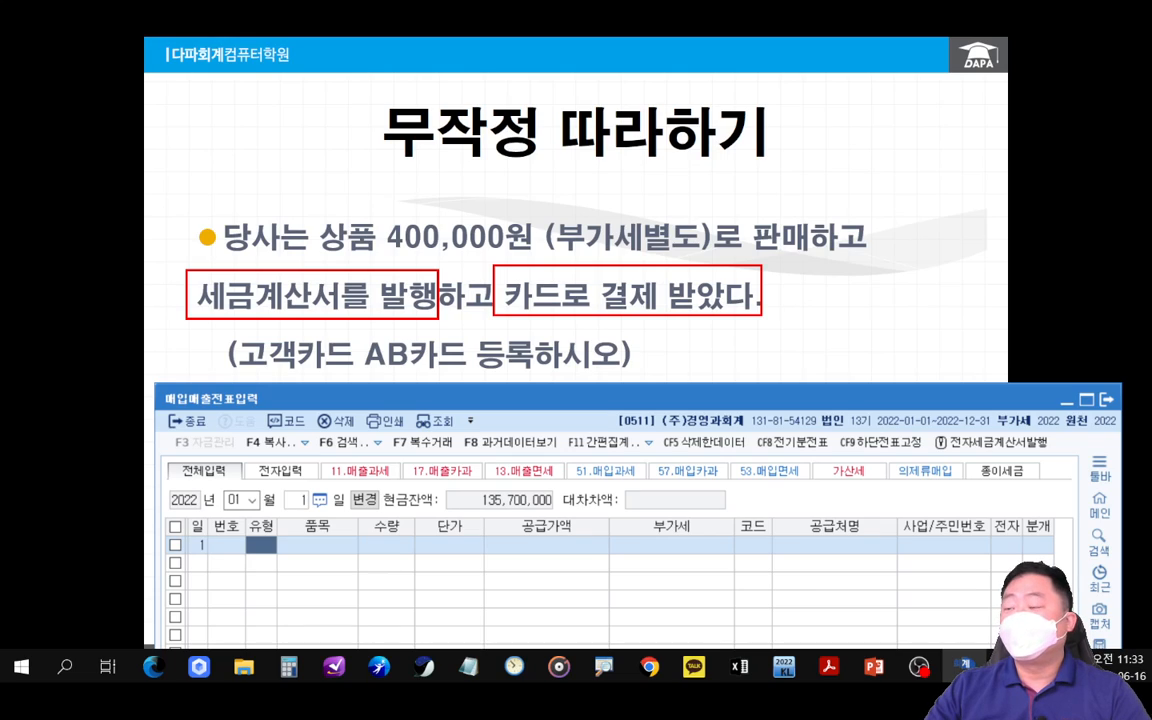
mouse_move(172, 265)
mouse_down()
mouse_move(180, 283)
mouse_move(235, 246)
mouse_up()
key(e)
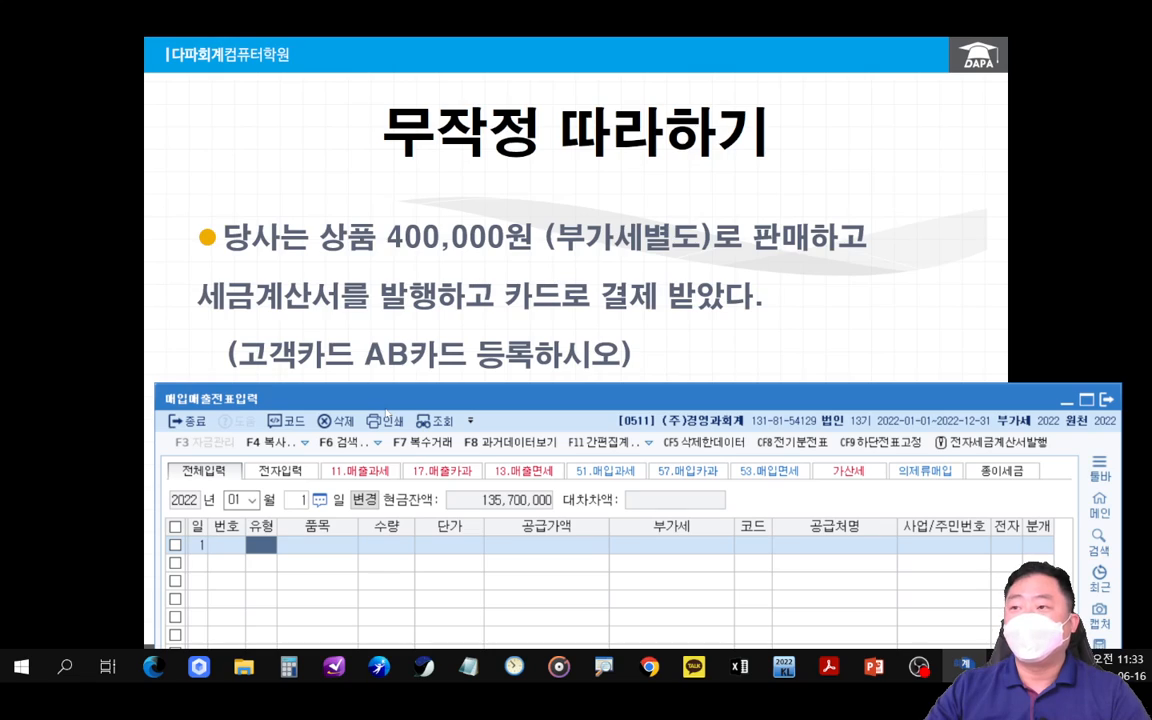
- Enter transaction type 11 (과세) and the item name 상품 in the day 1 row, leaving quantity and unit price blank
text(11)
key(Return)
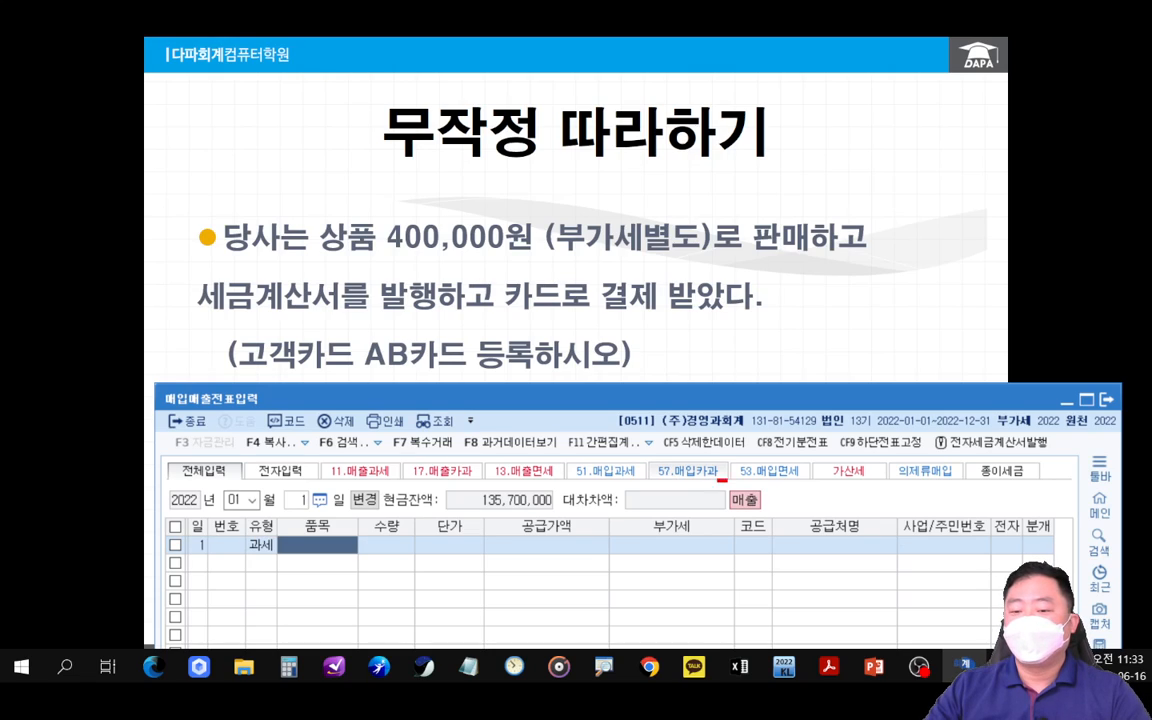
drag(720, 481, 788, 511)
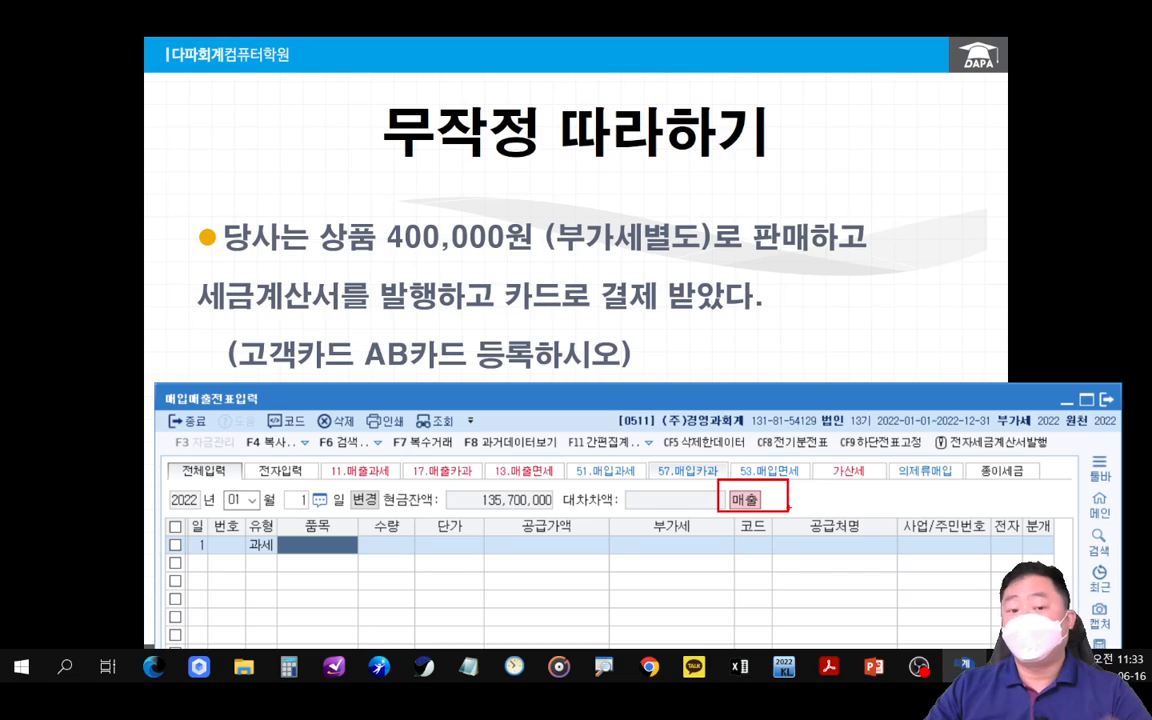
key(Escape)
text(사)
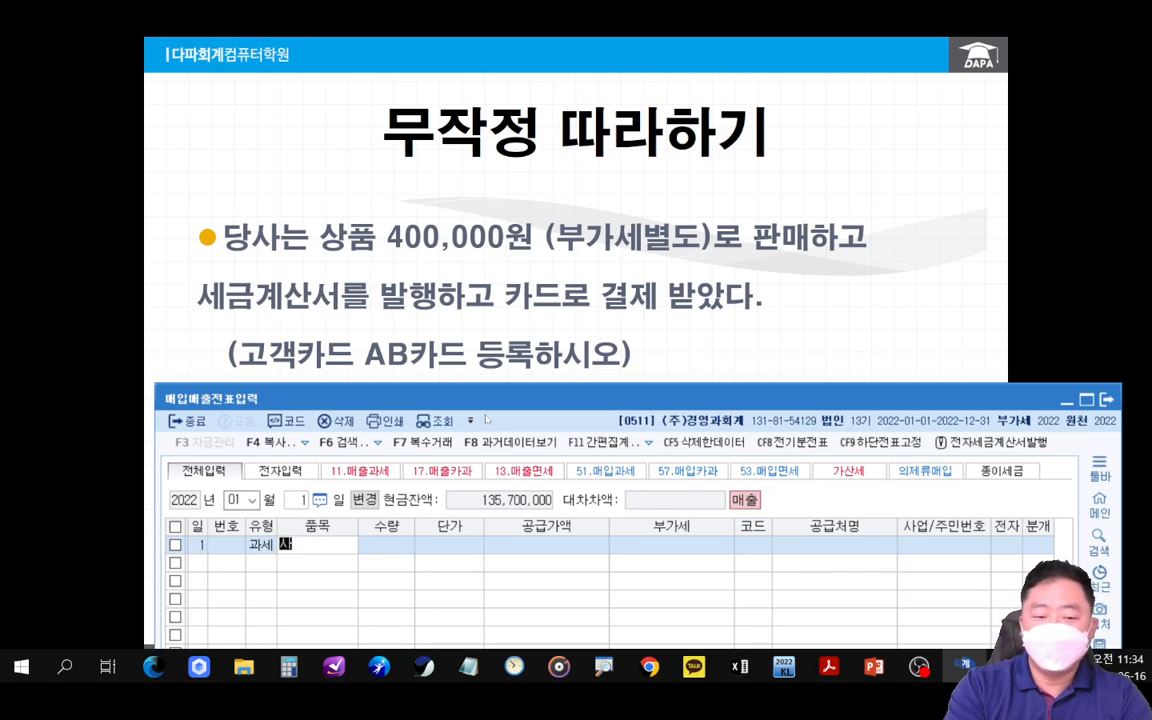
text(ㅇ품)
key(Return)
key(Return)
key(Return)
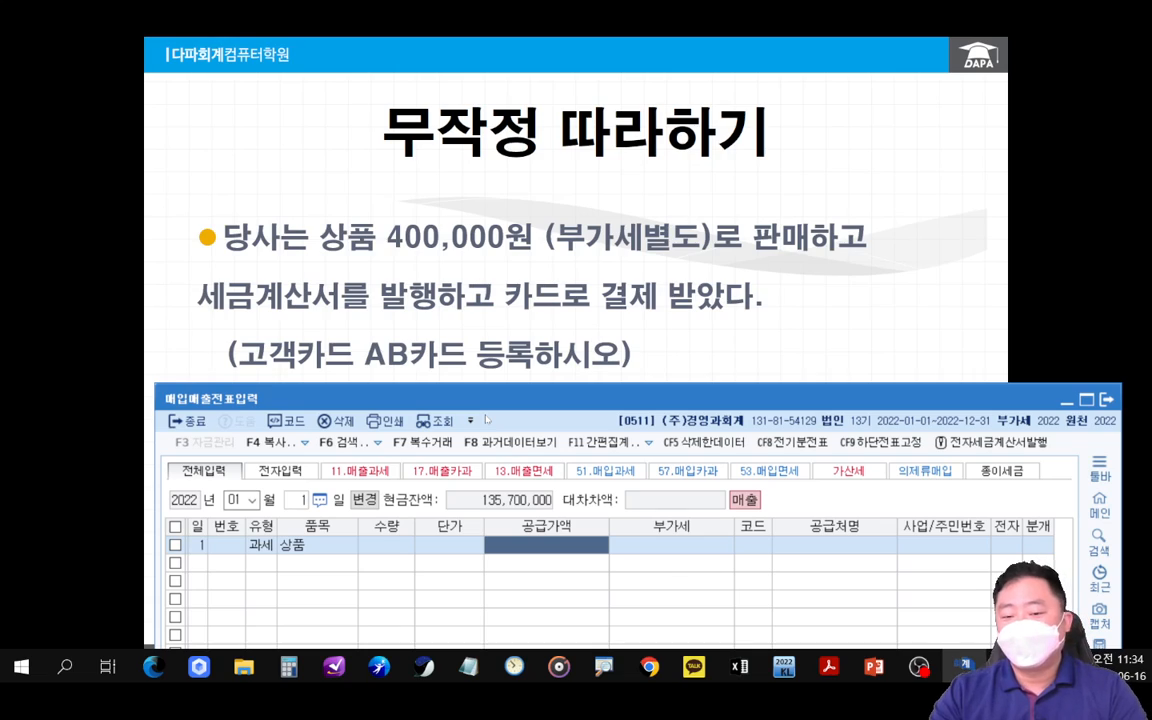
- Enter a supply value of 400,000 and choose 대영전자(주) as the trading partner, with the electronic invoice column set to 여
text(4000000)
key(Return)
key(Return)
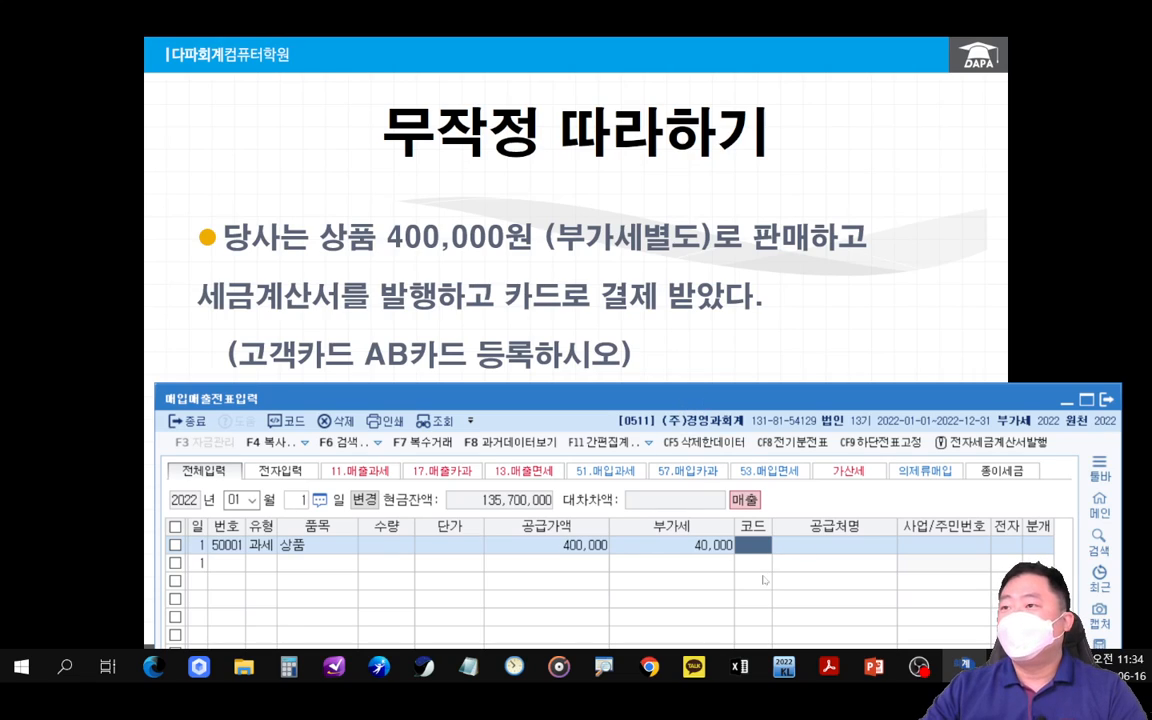
key(F2)
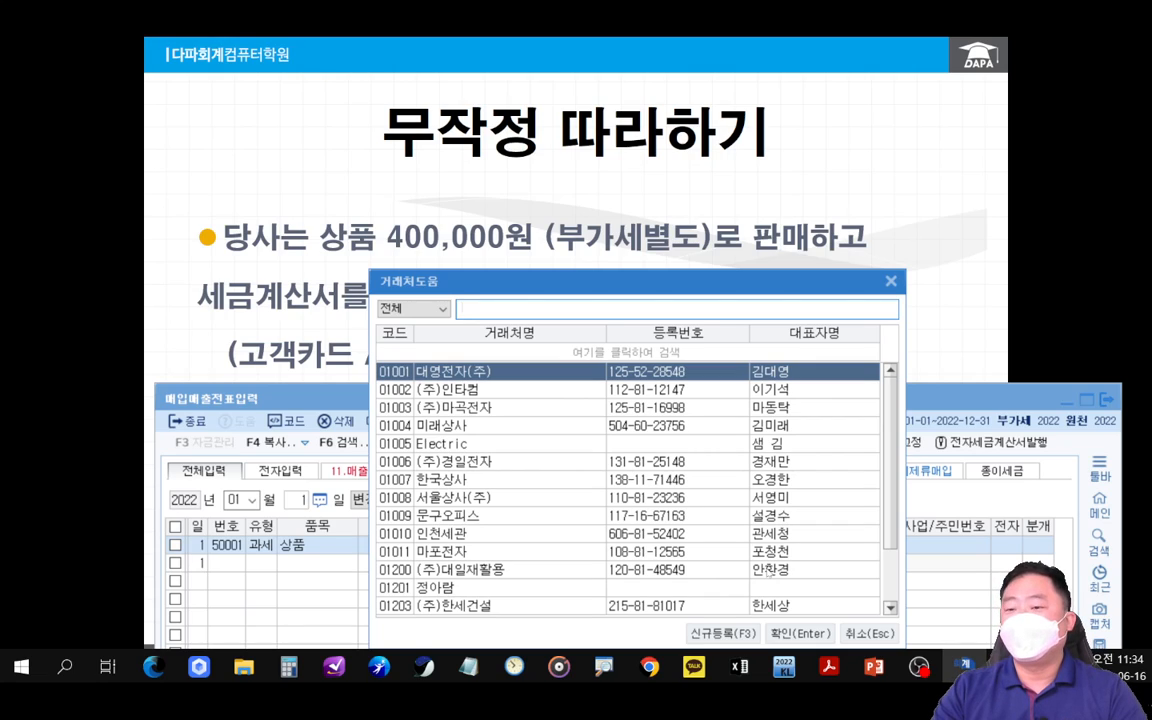
key(Return)
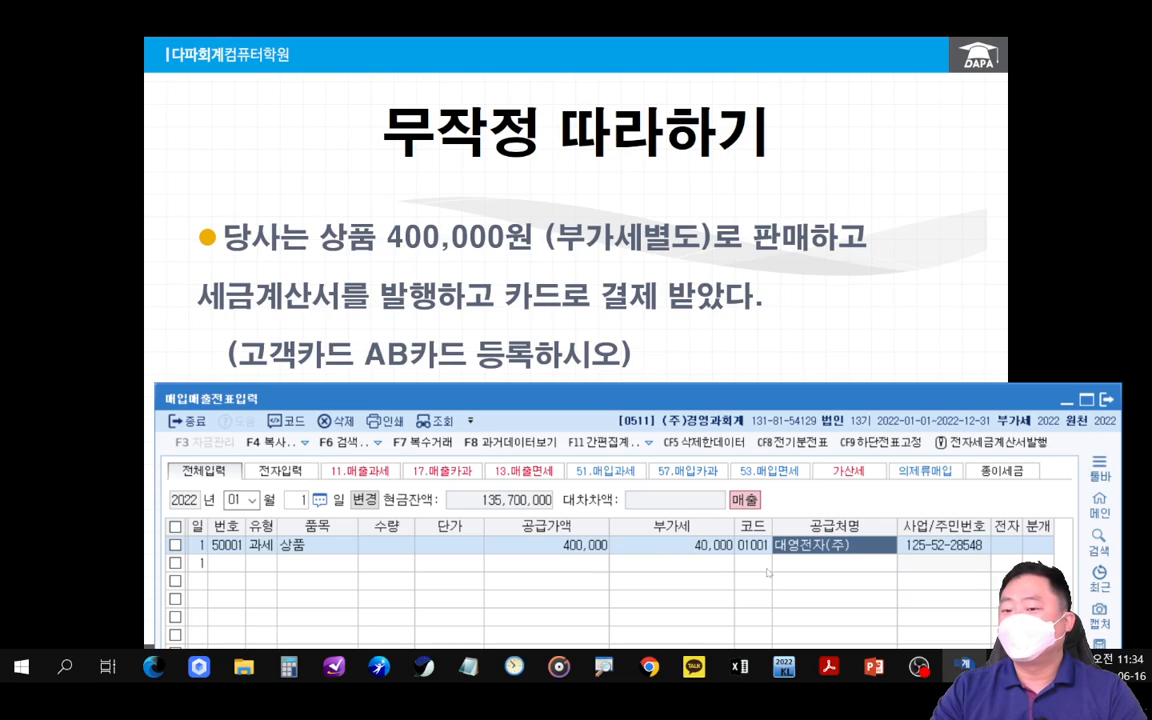
key(Return)
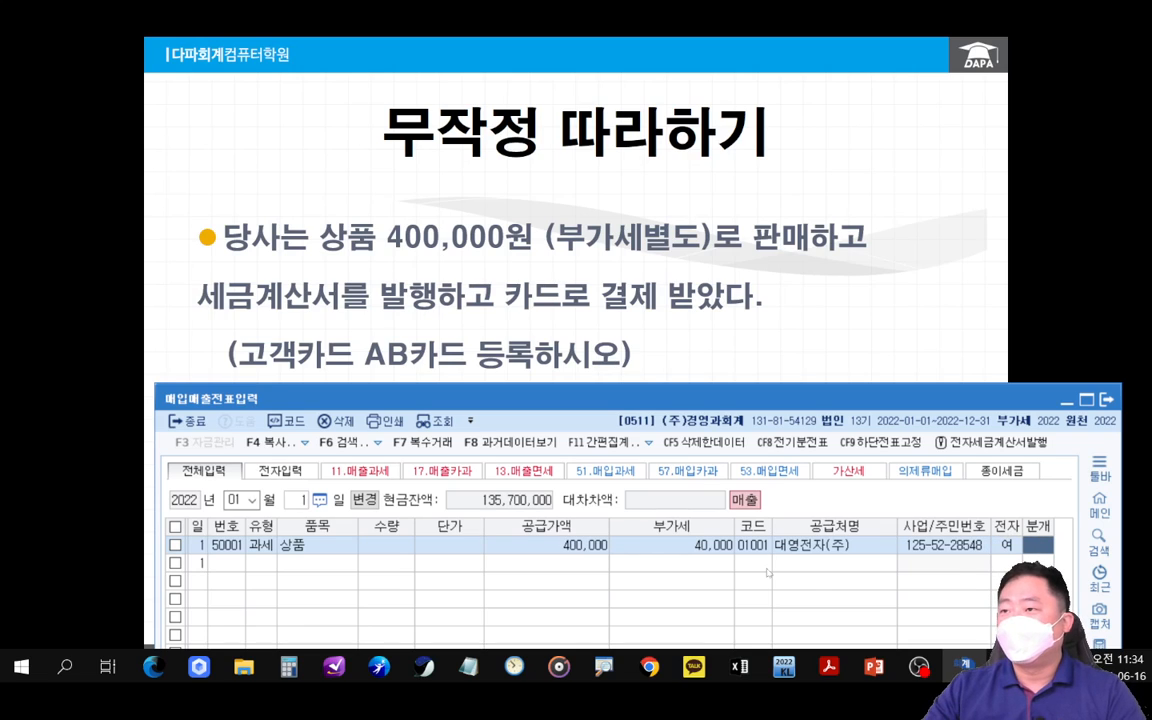
- Maximize the voucher window and set the entry's journal type to 4 (카드) with 하나카드 as the credit card company
drag(954, 399, 940, 54)
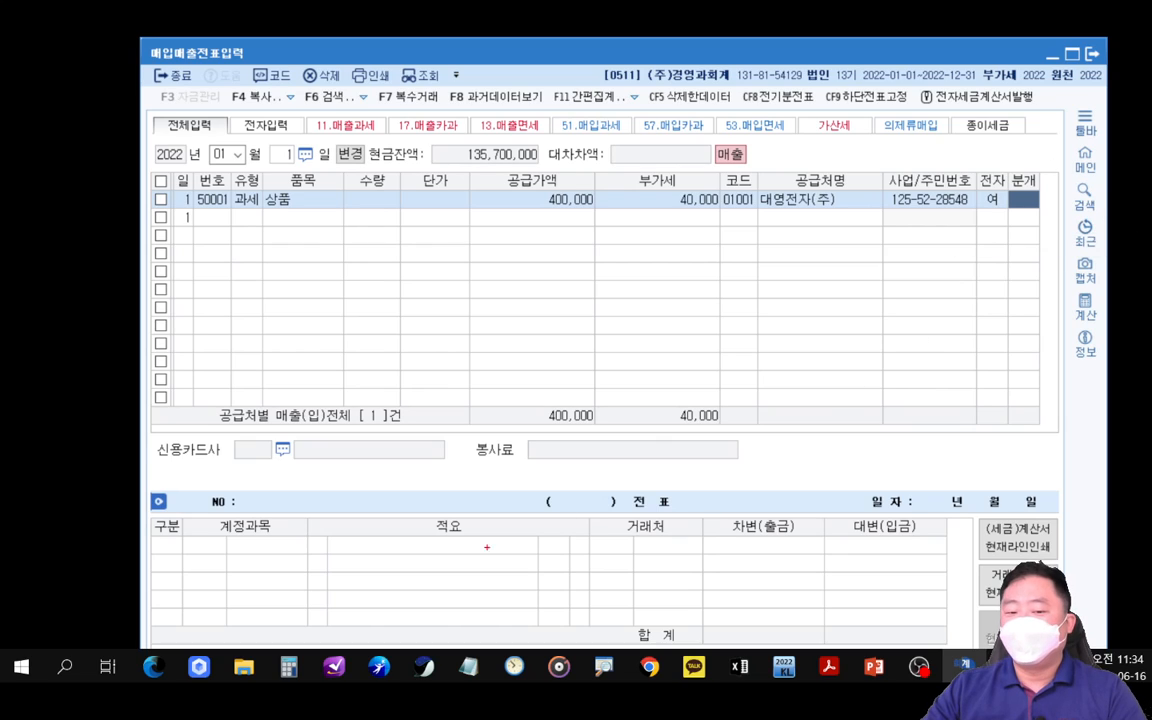
double_click(966, 50)
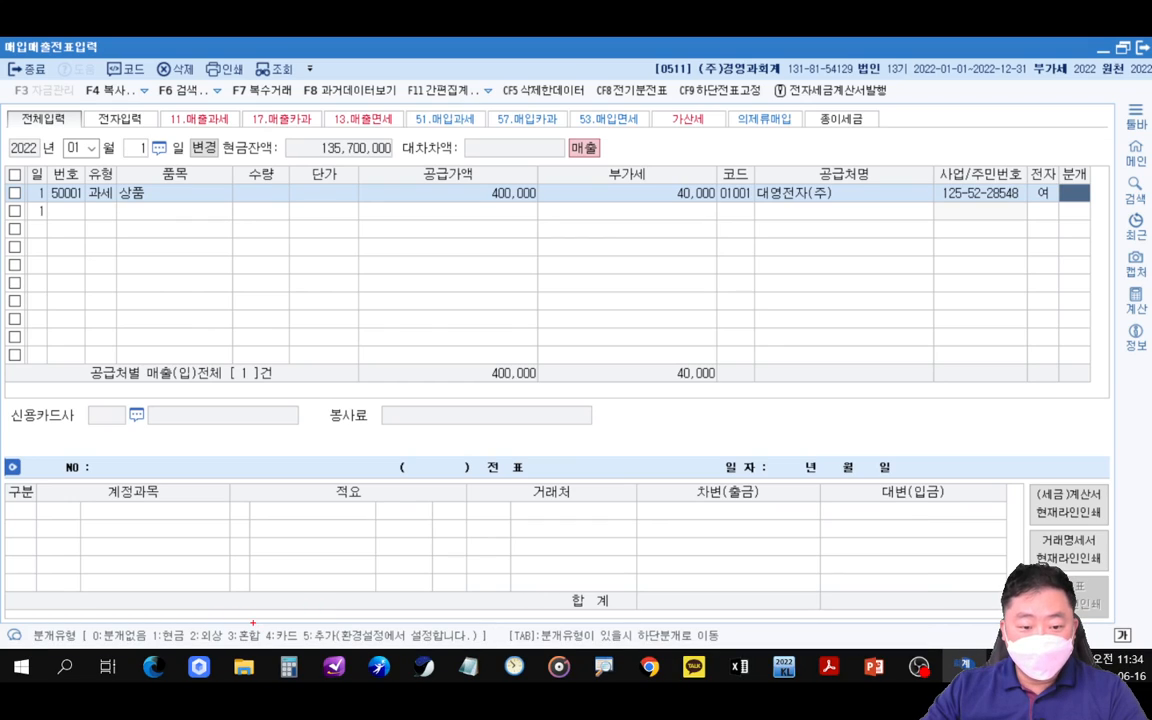
mouse_move(253, 622)
mouse_down()
mouse_move(304, 646)
mouse_move(345, 595)
mouse_move(1058, 205)
mouse_up()
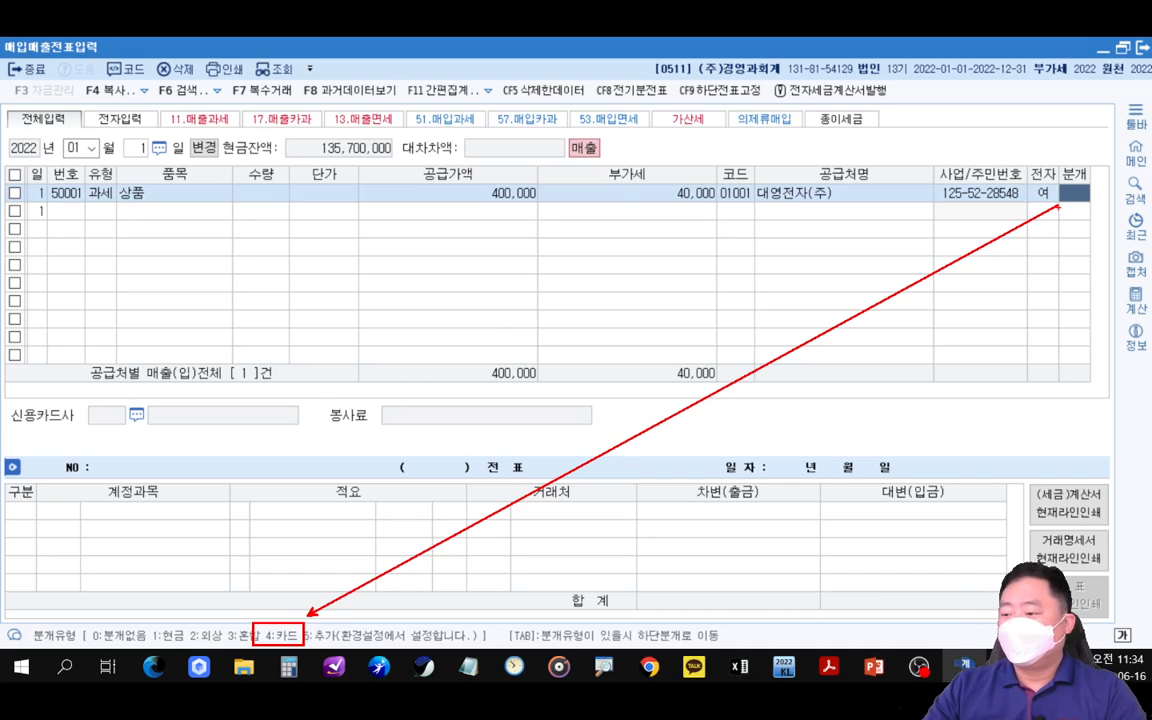
key(Escape)
text(4)
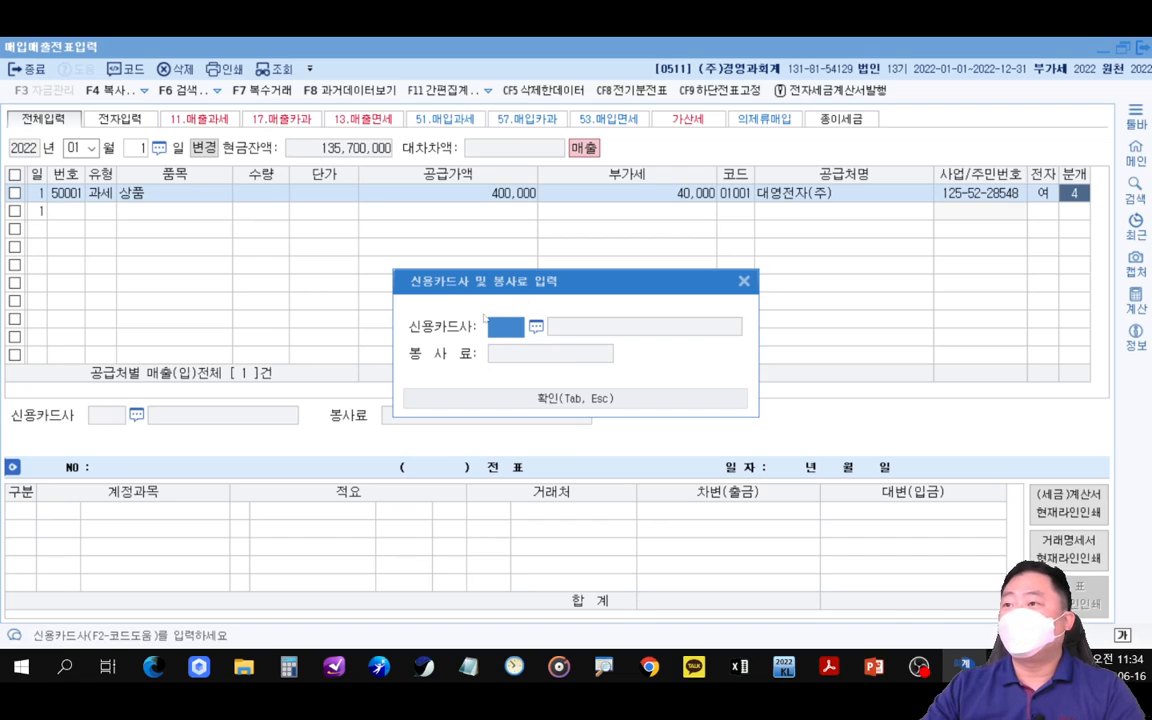
key(F2)
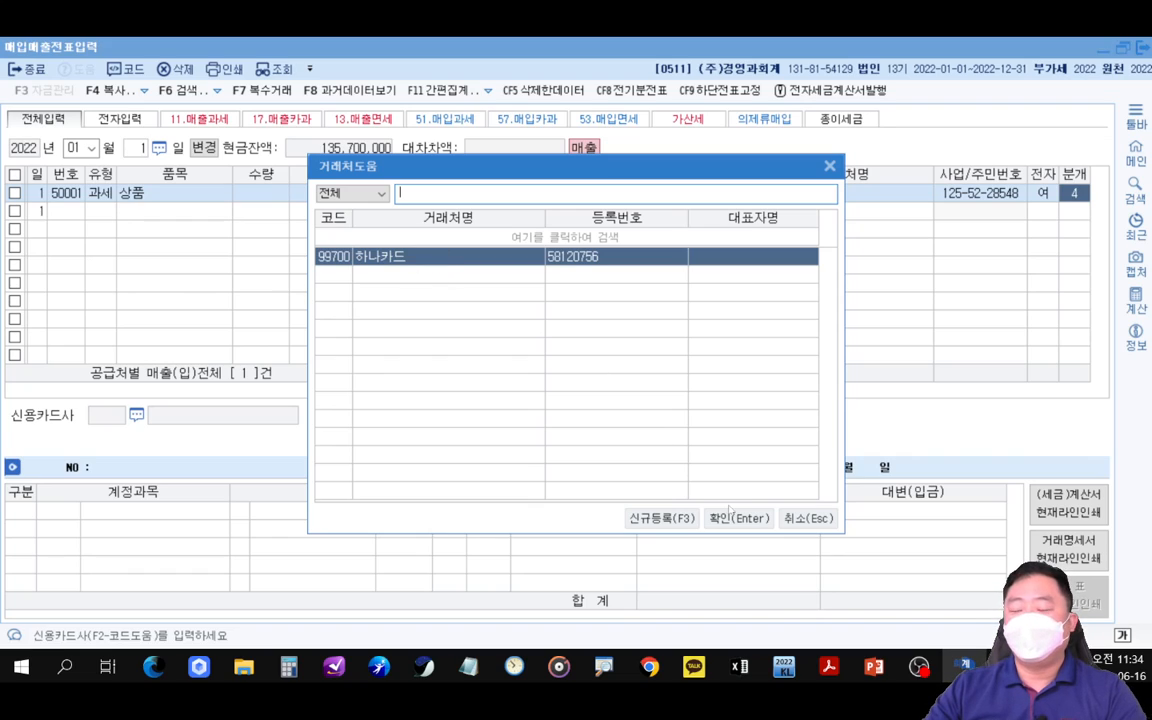
click(735, 517)
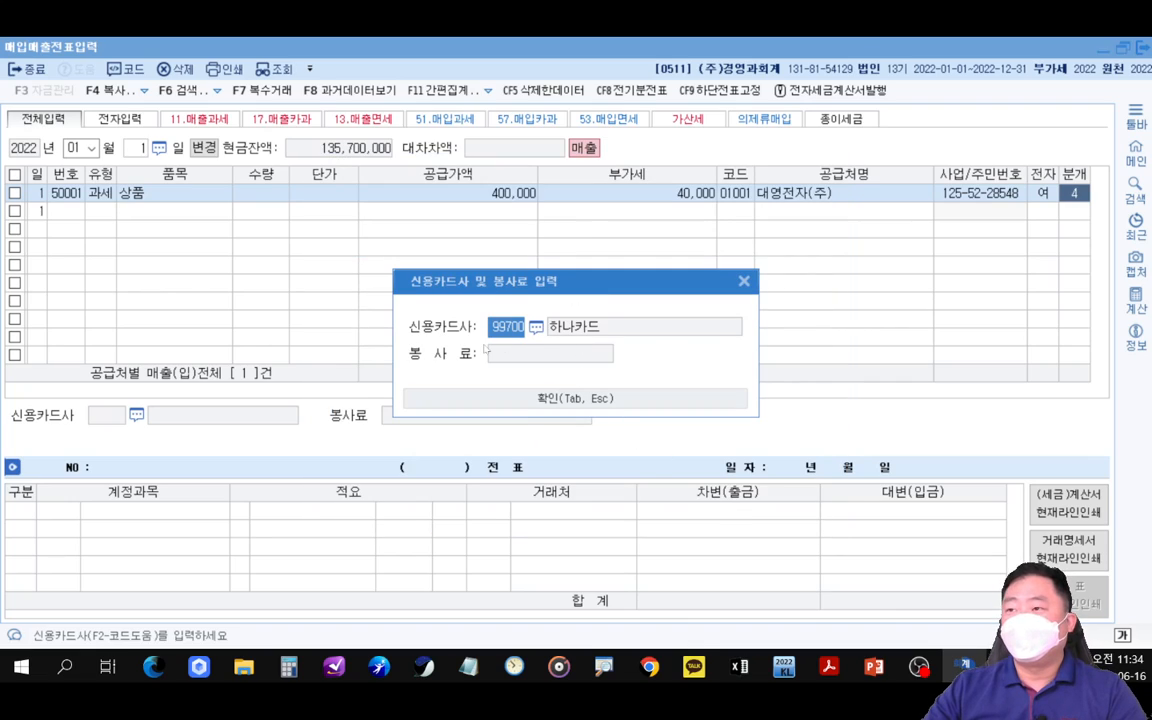
click(568, 399)
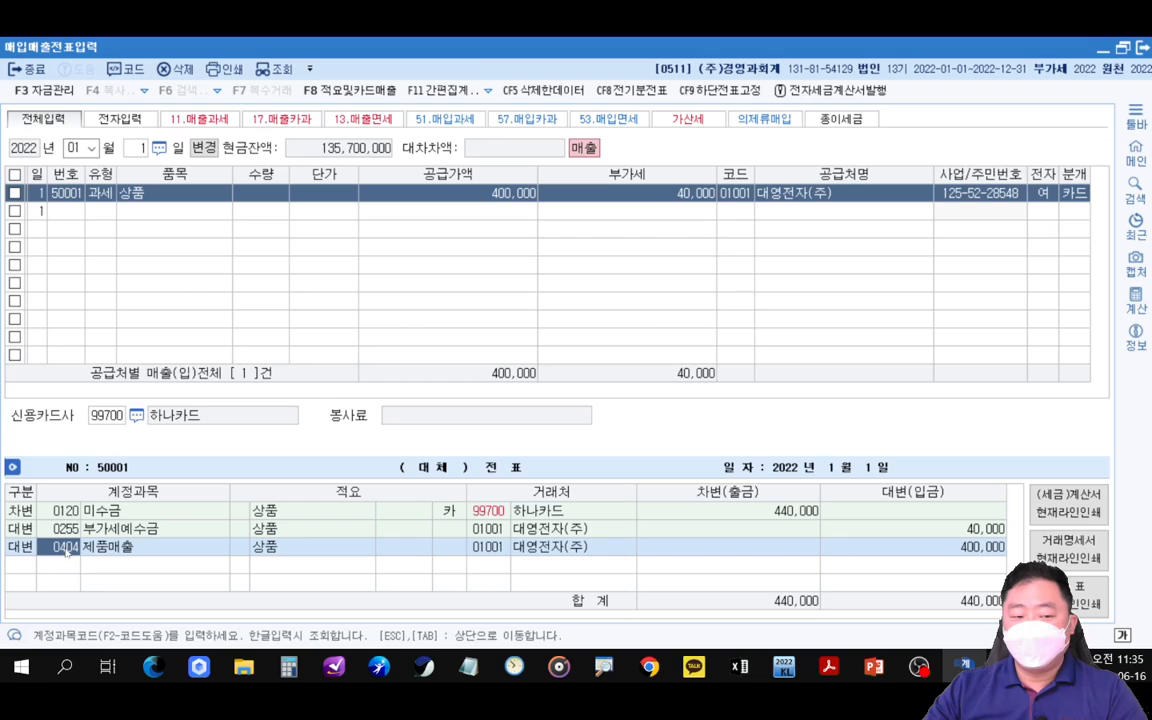
- Set the account of the 제품매출 credit line to 상품
key(F2)
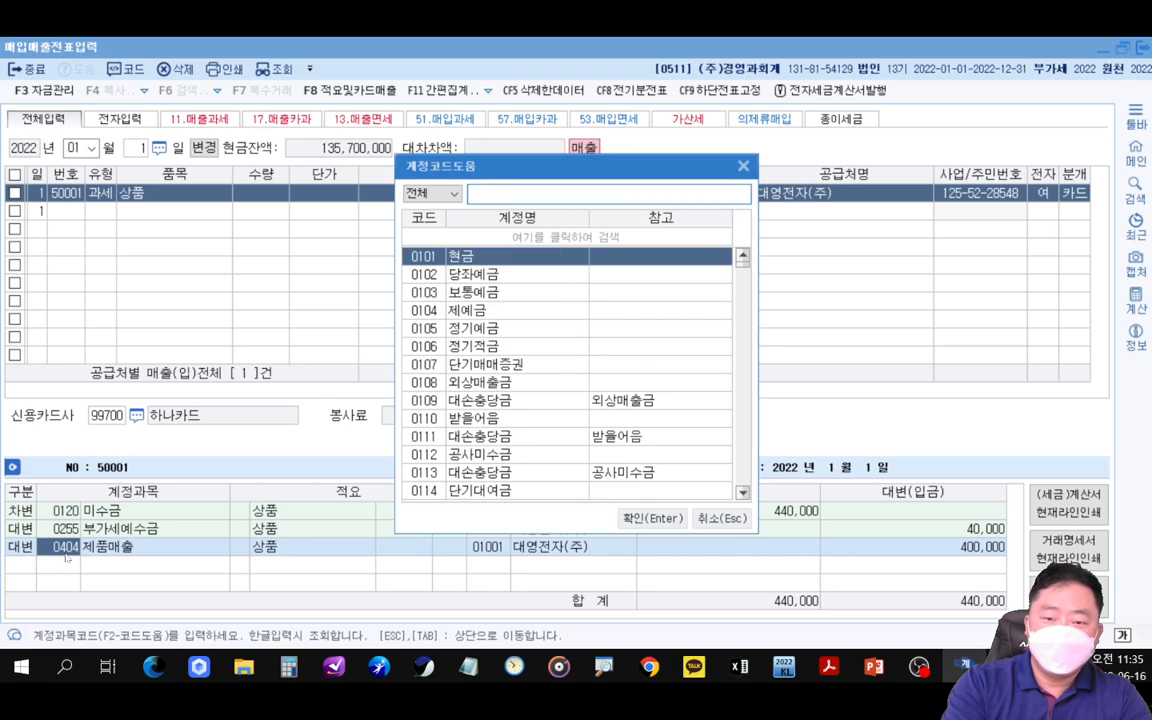
text(상품)
key(Return)
- Change the account of the 400,000 credit line to 0401 상품매출
key(Left)
key(Left)
key(Left)
key(Left)
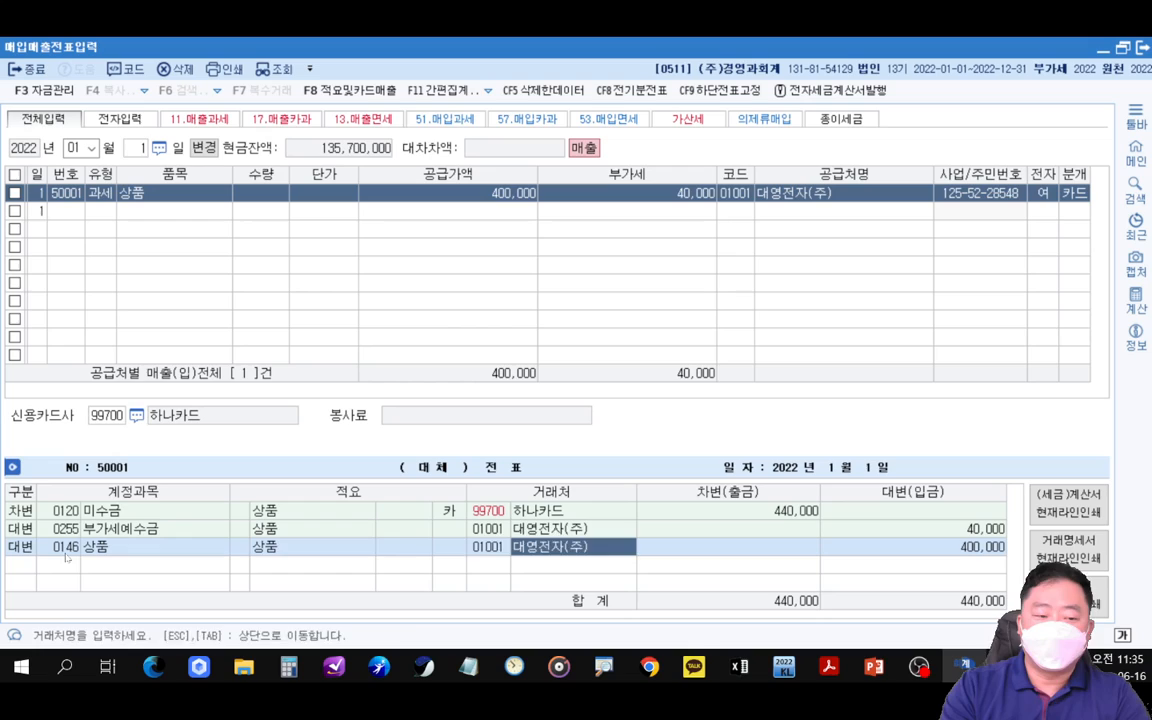
text(상품매)
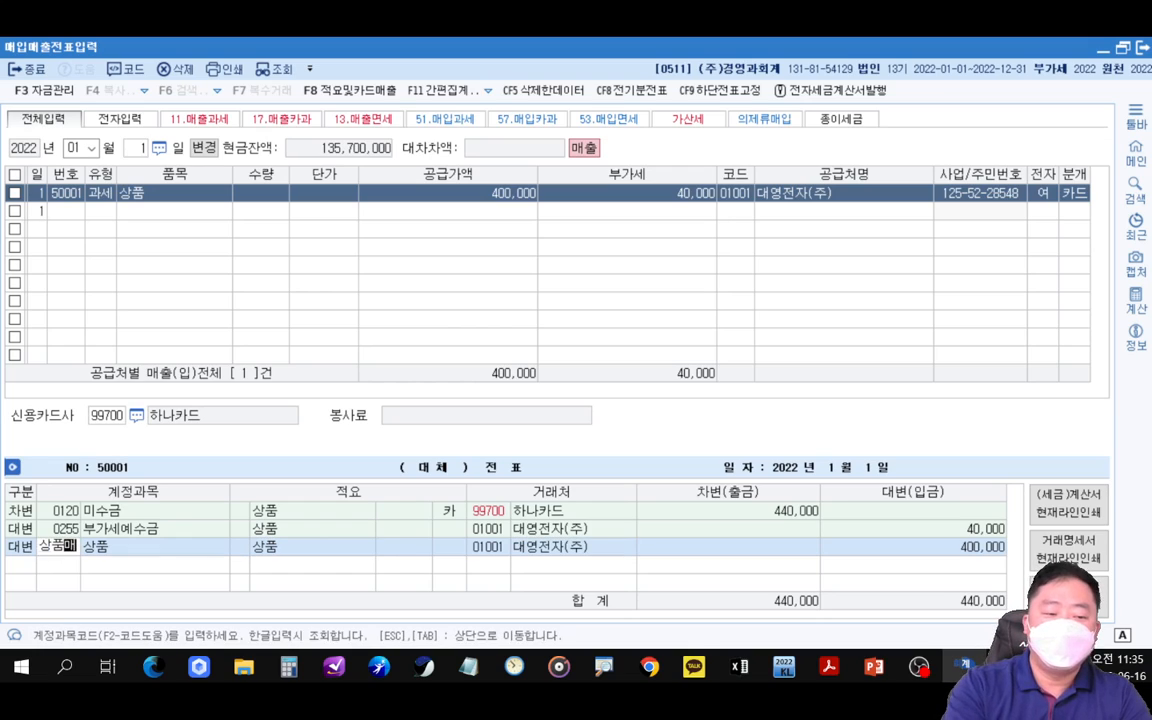
key(Return)
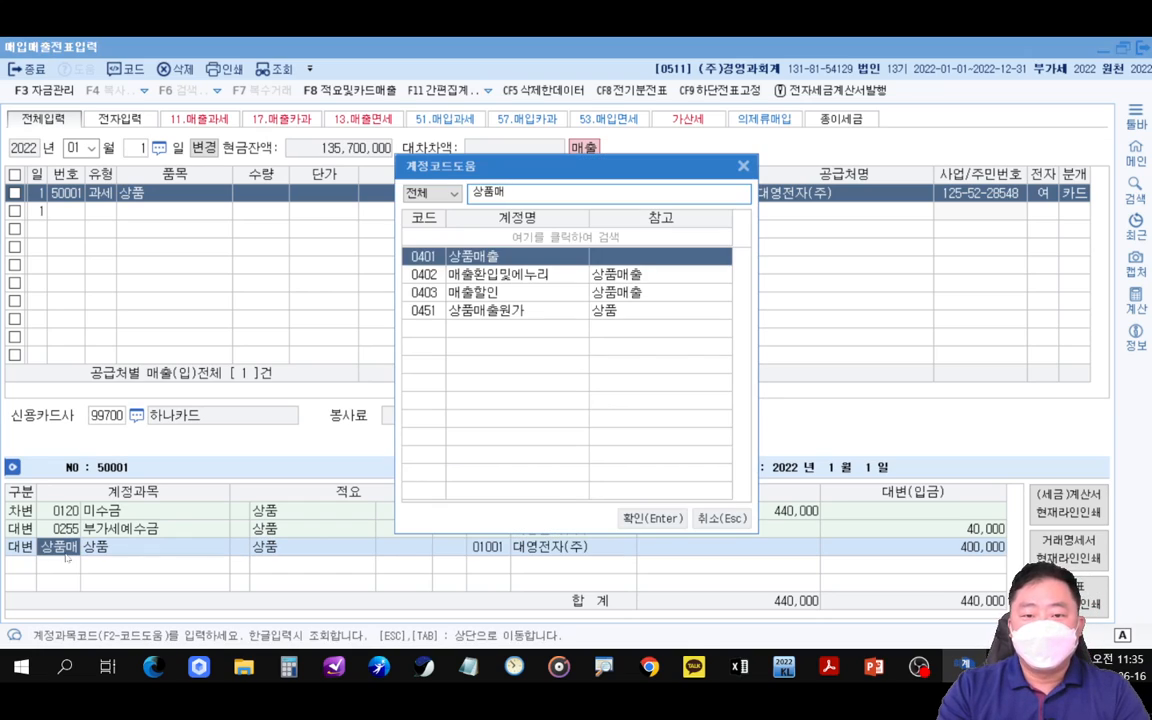
key(Return)
- Change the debit line's account to 108 외상매출금, keeping 하나카드 as its trading partner
text(108)
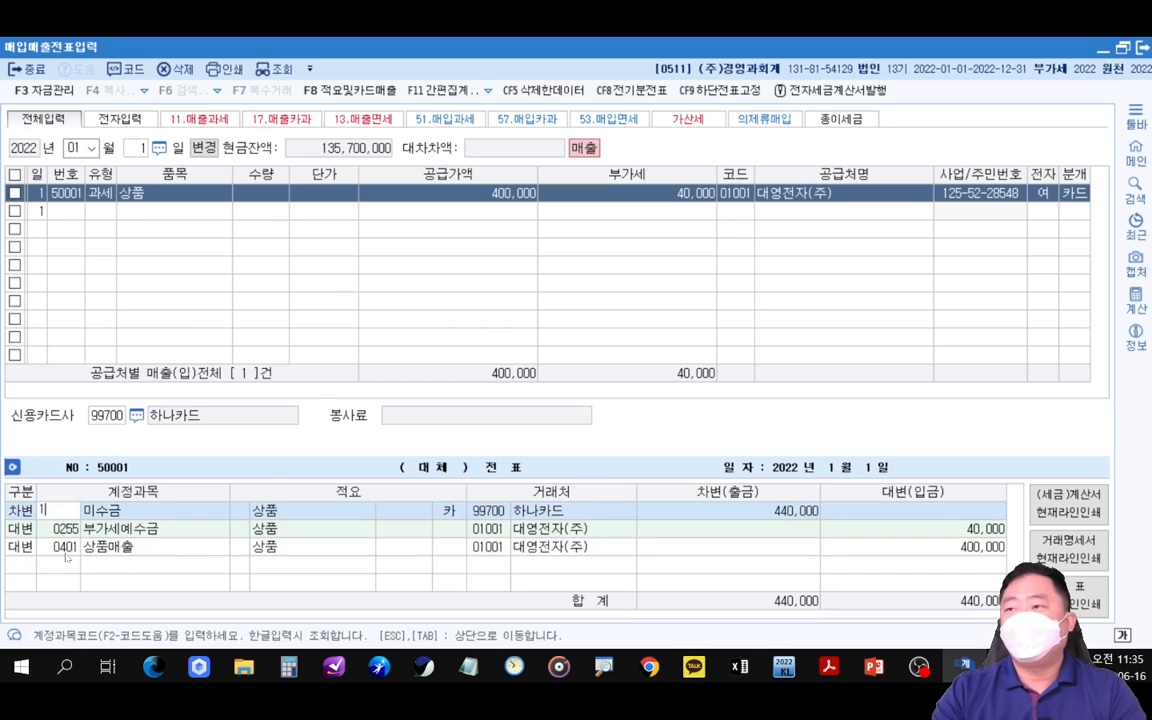
key(Return)
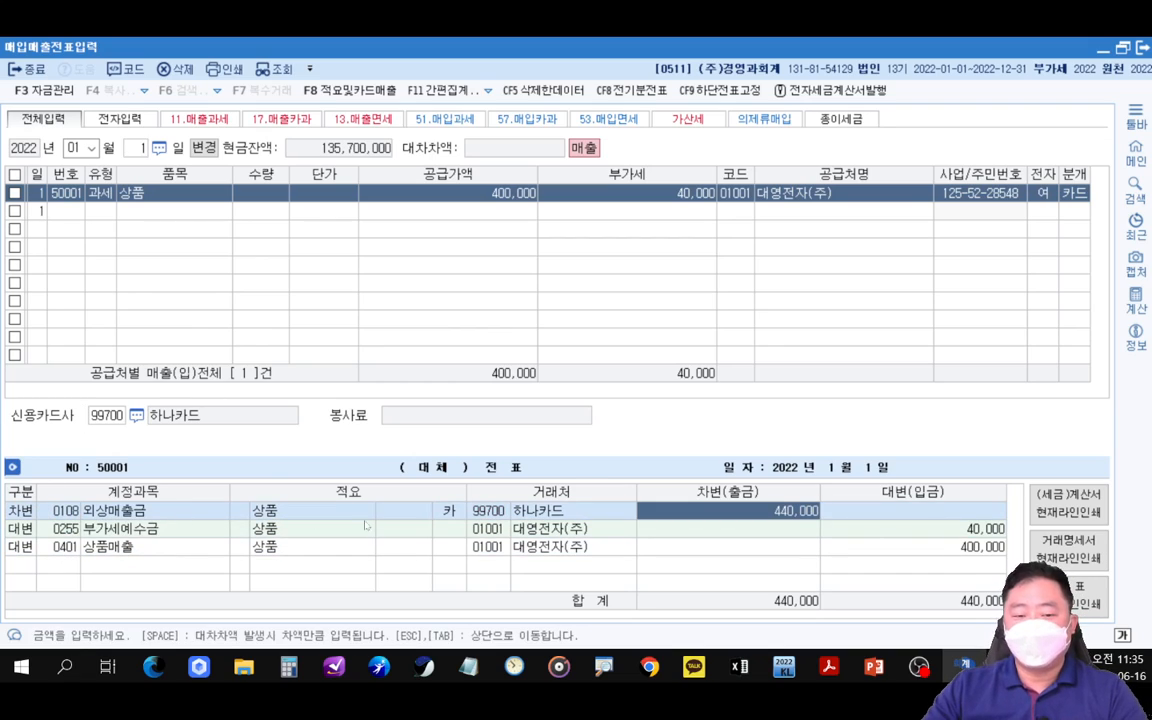
key(Return)
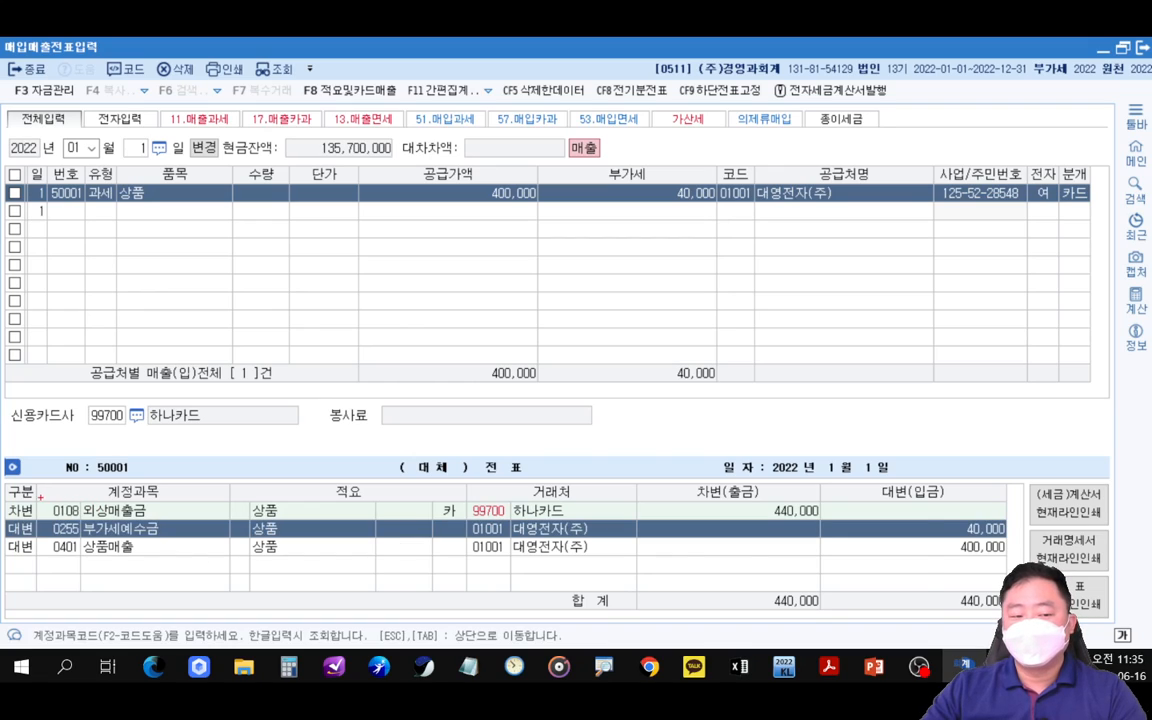
mouse_move(40, 497)
mouse_down()
mouse_move(122, 552)
mouse_move(178, 567)
mouse_up()
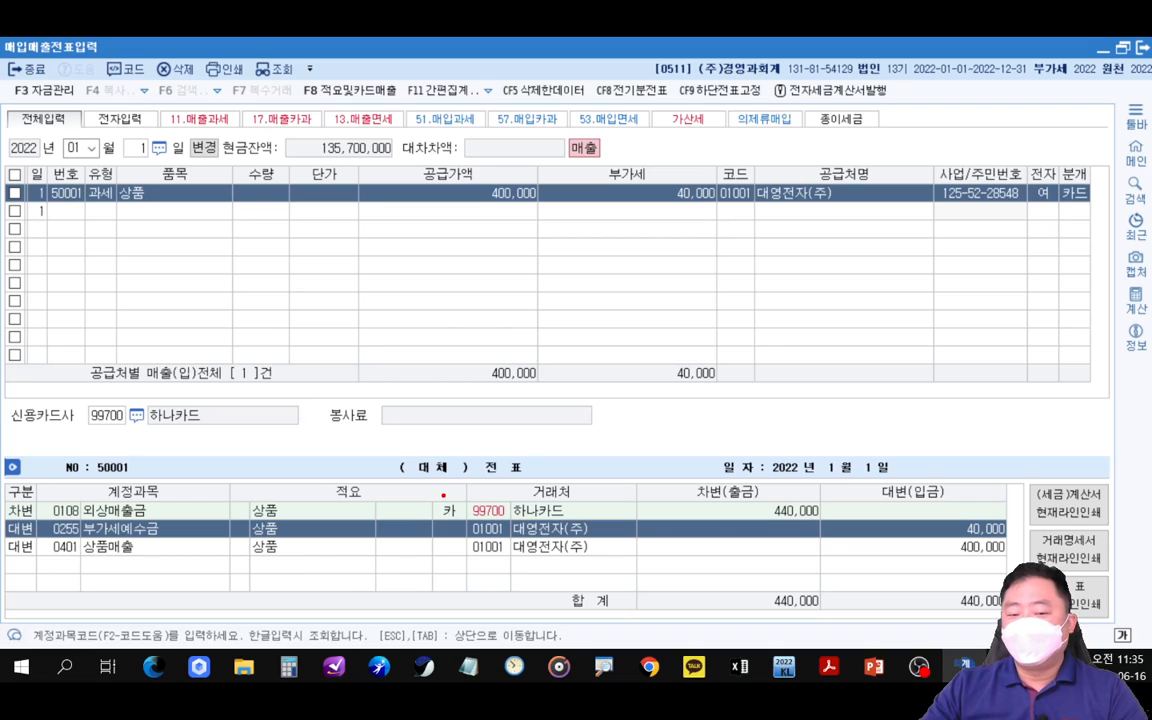
mouse_move(443, 494)
mouse_down()
mouse_move(428, 505)
mouse_move(560, 329)
mouse_move(660, 266)
mouse_up()
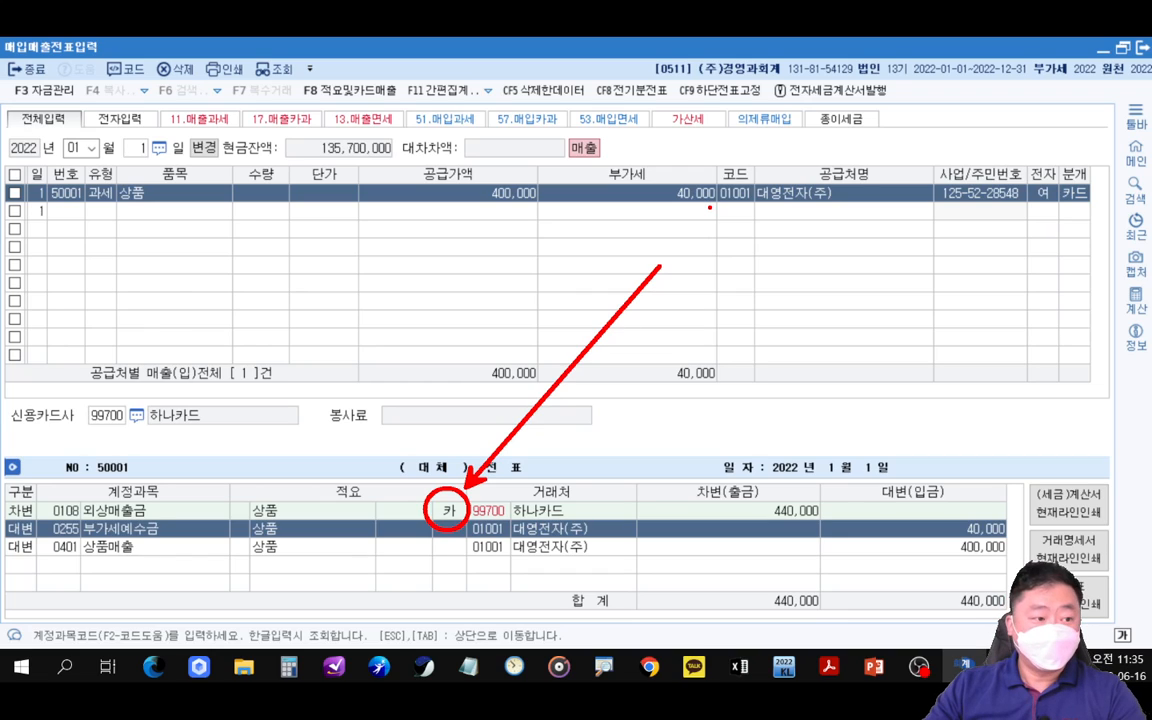
key(Escape)
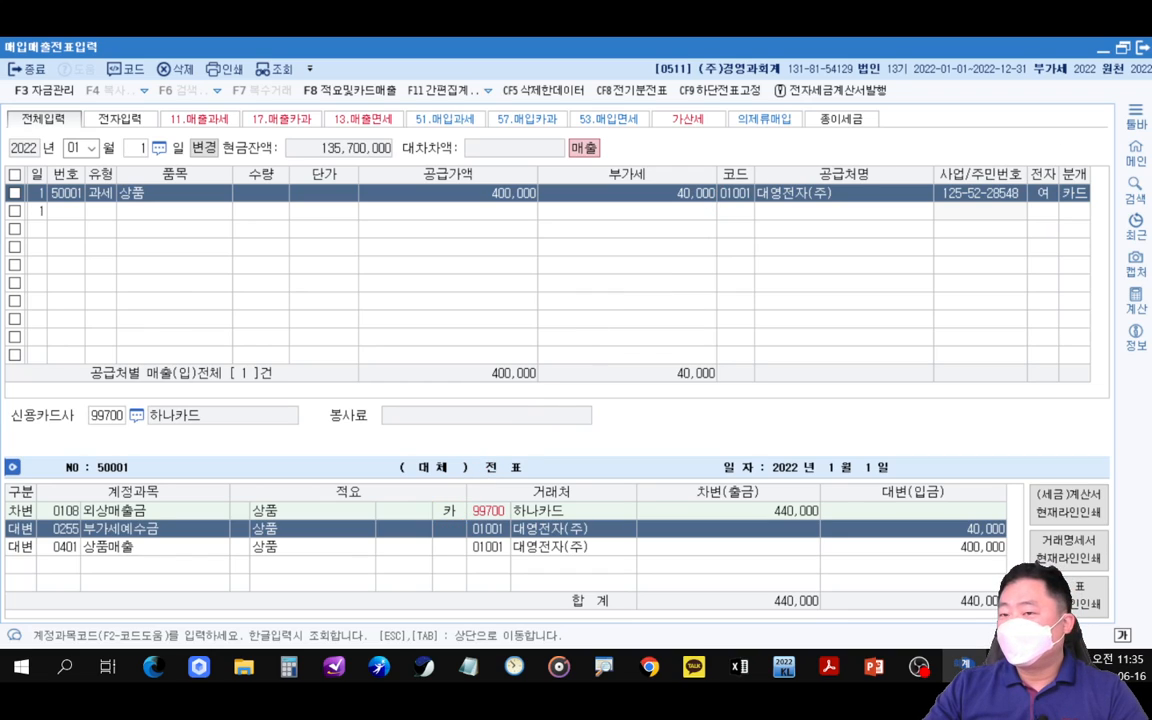
- Return to the main program window and open the 부가가치세신고서 form among the value-added tax reports
click(1136, 152)
drag(660, 82, 609, 60)
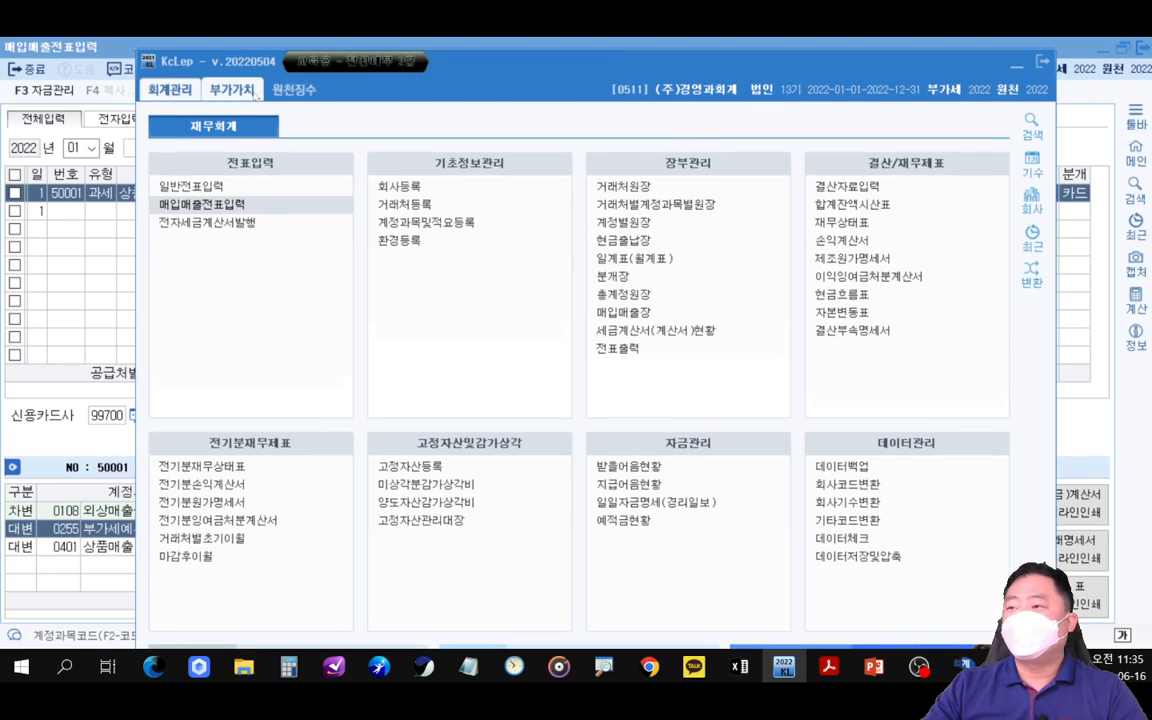
click(256, 92)
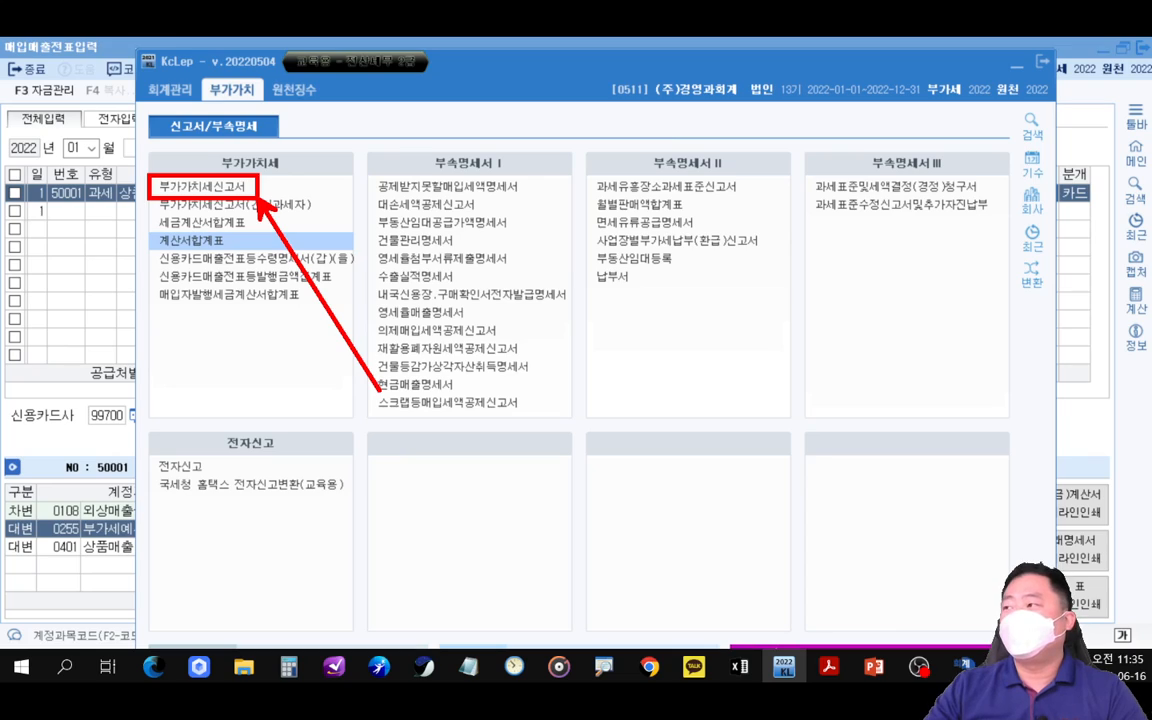
click(293, 188)
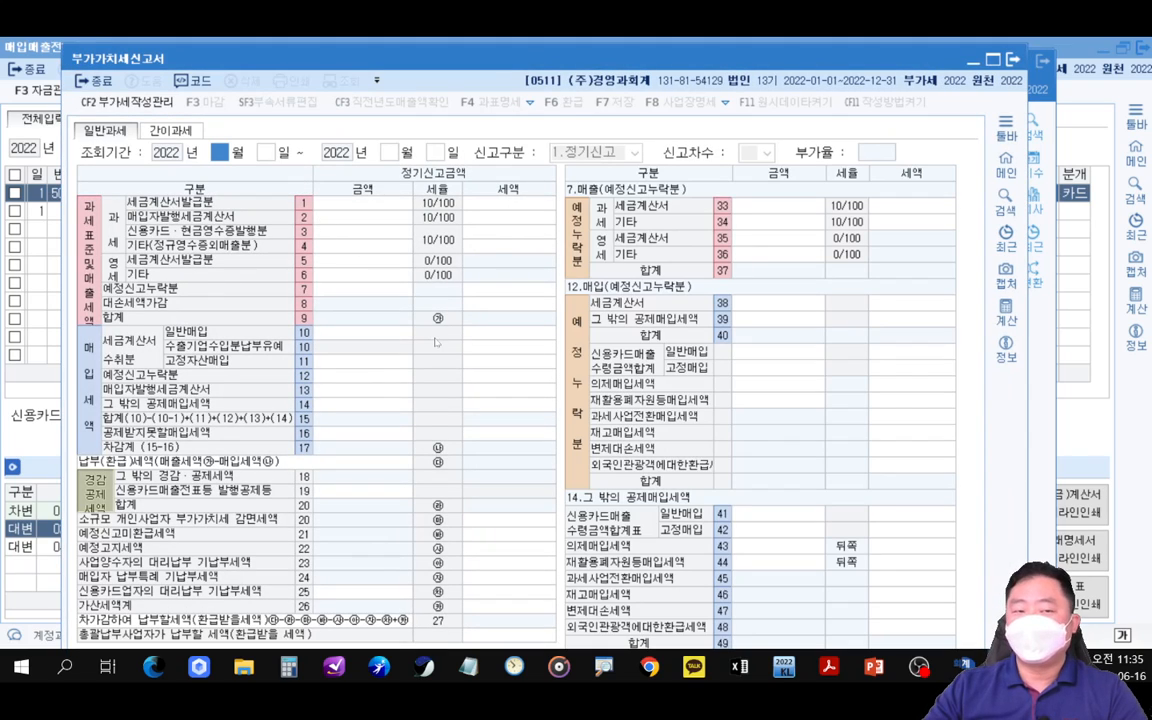
- Query the VAT return for the period from January 1 to January 1, 2022
text(1)
key(Return)
key(Return)
key(Return)
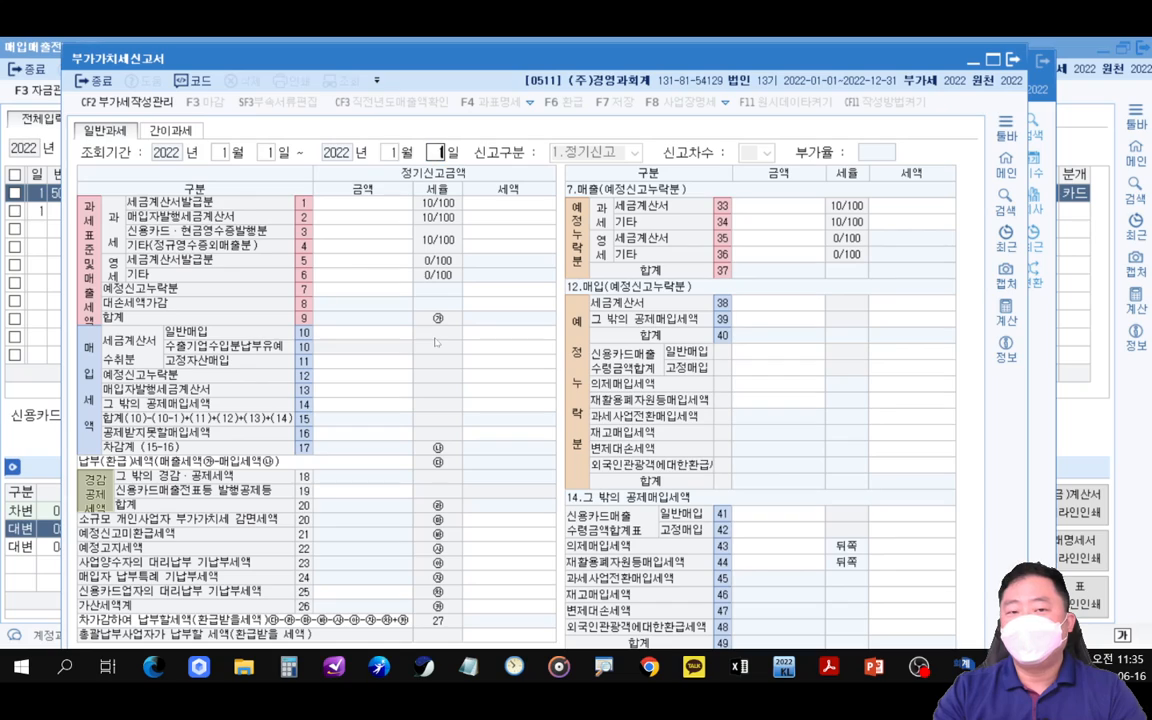
text(1)
key(Return)
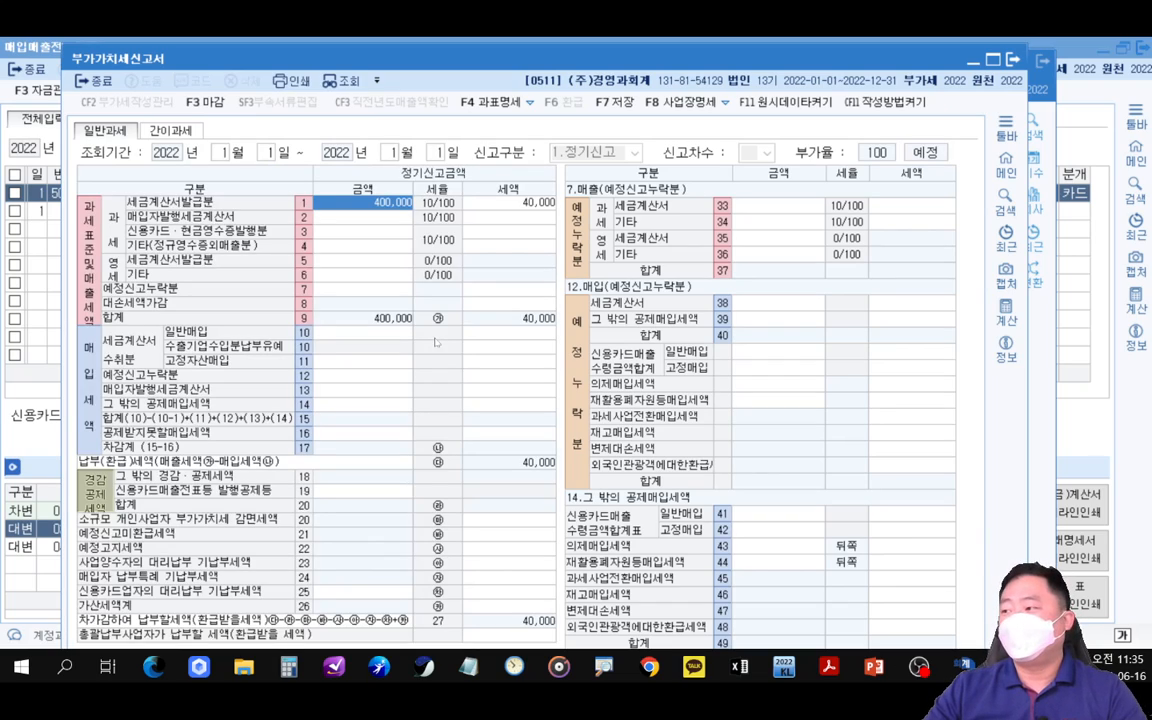
key(Escape)
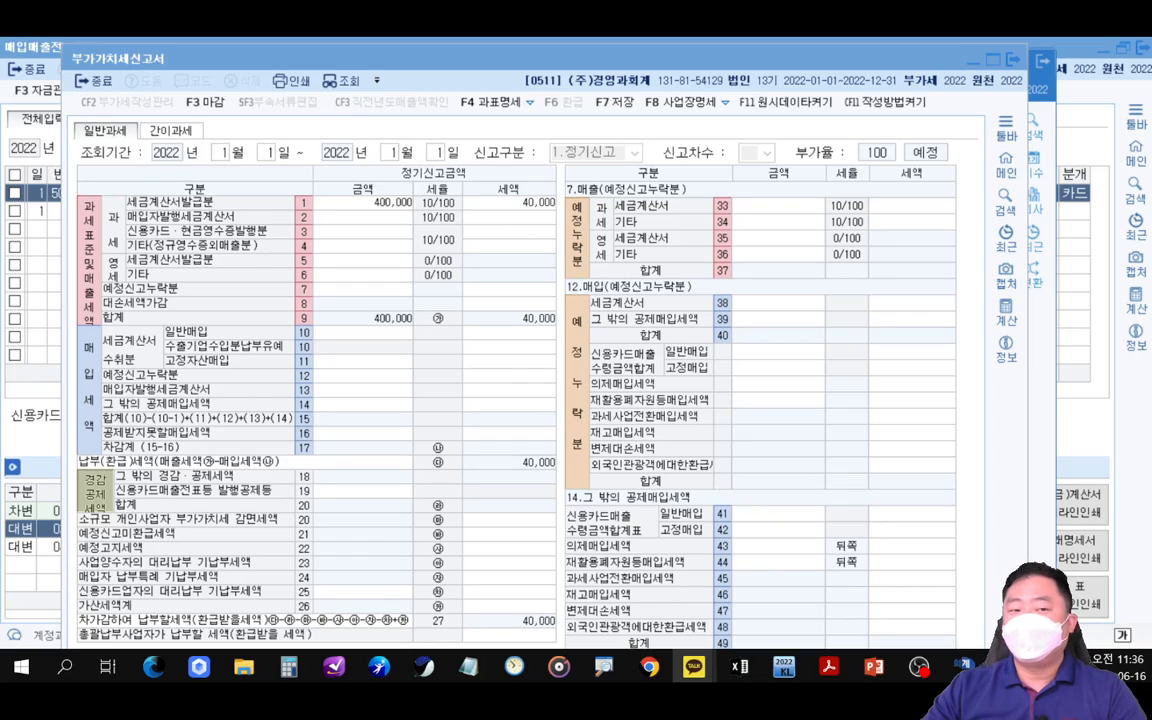
- Close the VAT return after checking its tax invoice sales row, and open the 신용카드매출전표등발행금액집계표 form
mouse_move(118, 192)
mouse_down()
mouse_move(322, 213)
mouse_move(556, 216)
mouse_up()
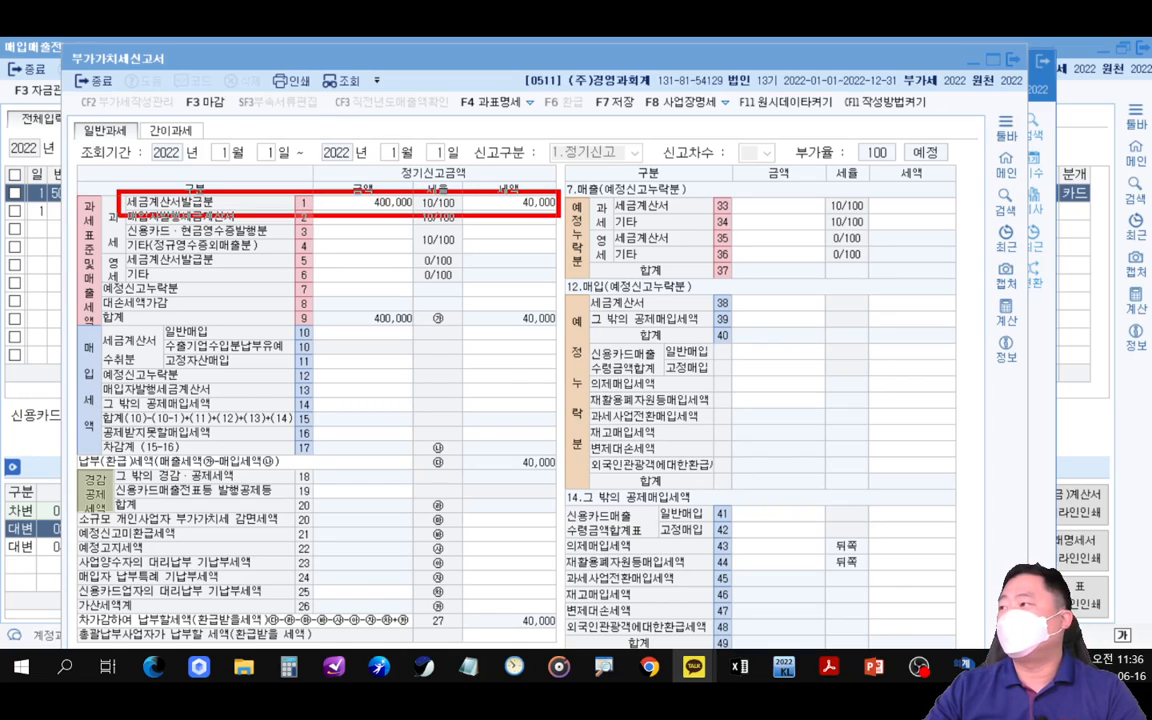
key(Escape)
key(Escape)
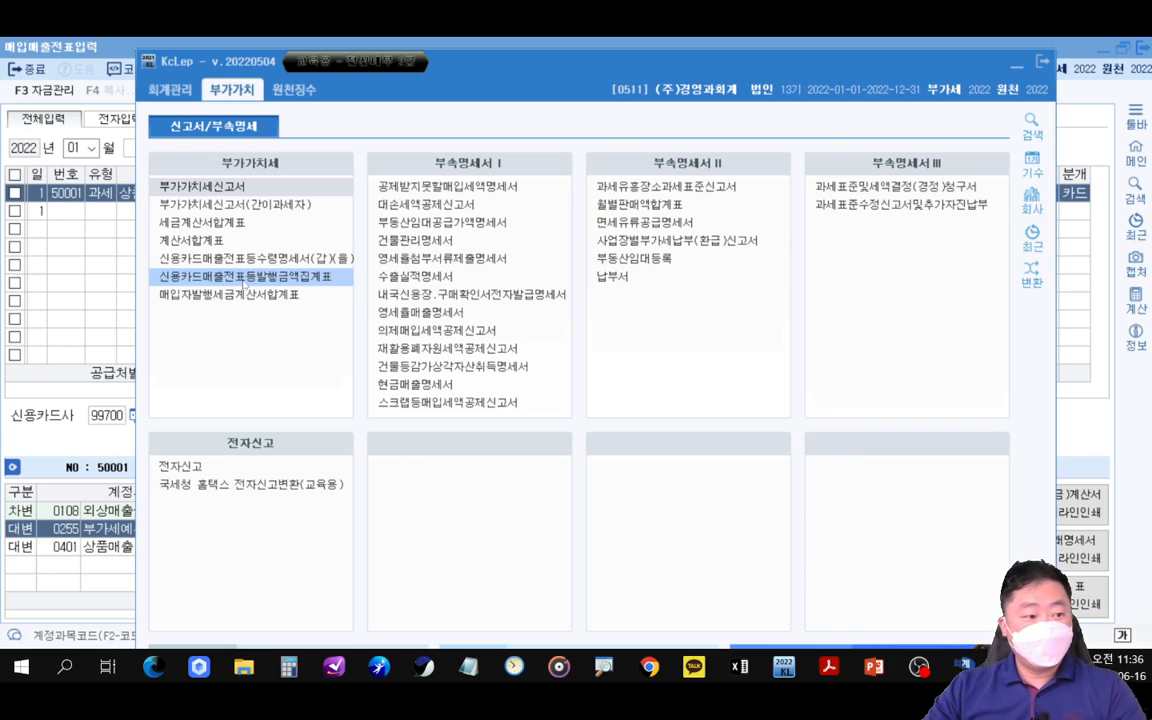
double_click(305, 279)
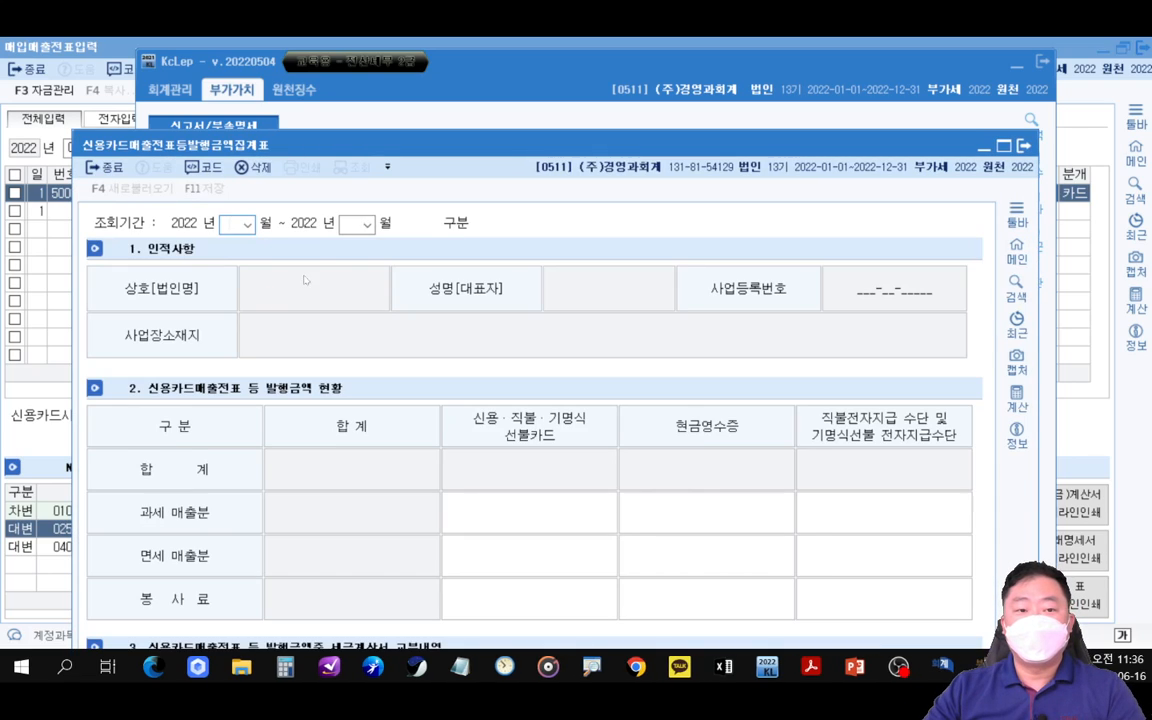
- Query the credit card sales summary for month 01 to month 01 of 2022 in a maximized window
drag(567, 152, 574, 95)
text(01)
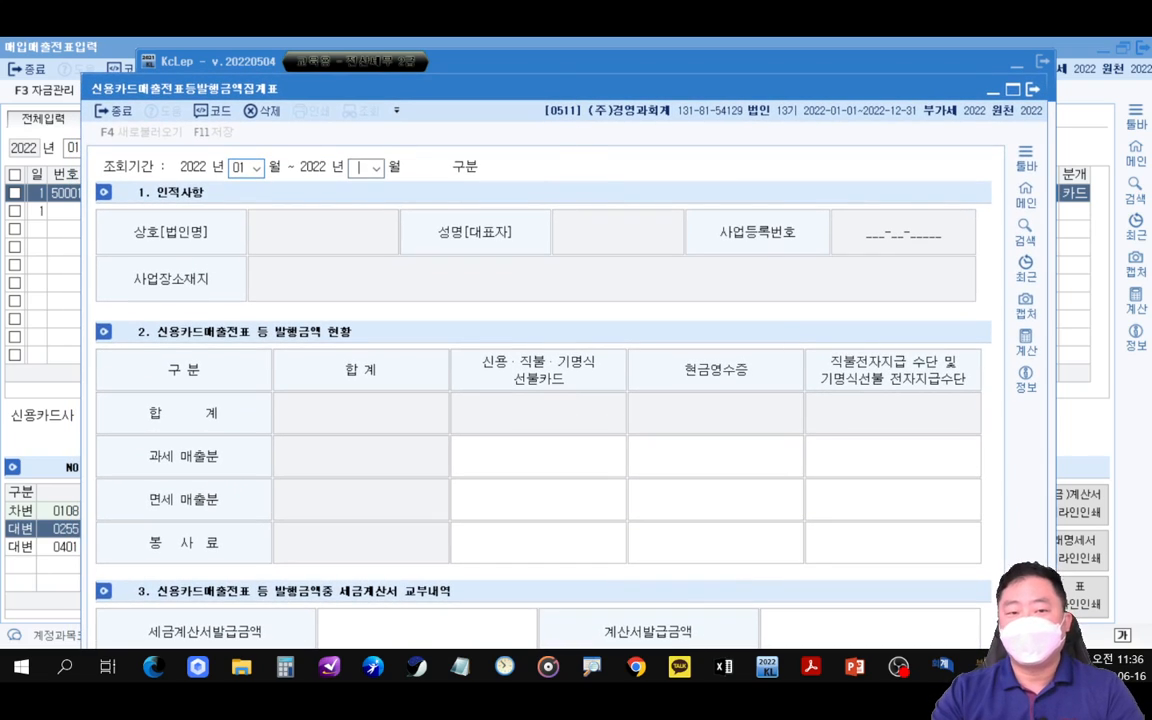
text(01)
double_click(700, 84)
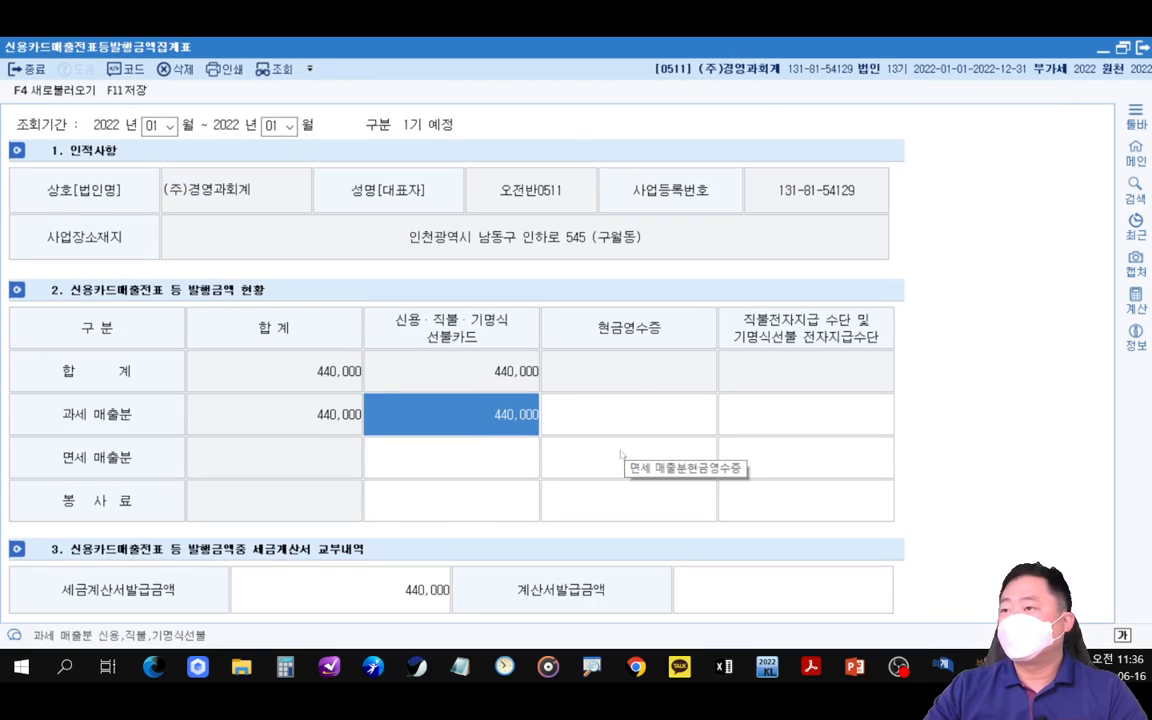
- Examine the 과세 매출분 row in section 2 under the card, 현금영수증 and electronic payment columns
drag(35, 270, 279, 302)
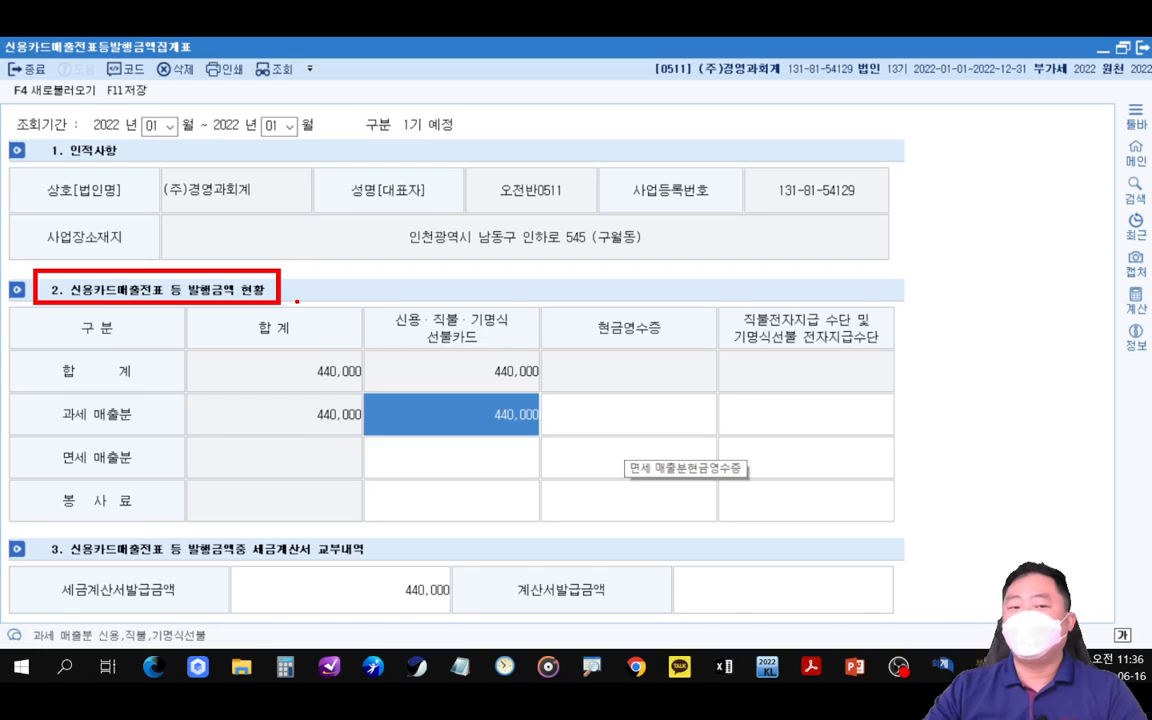
drag(375, 394, 541, 440)
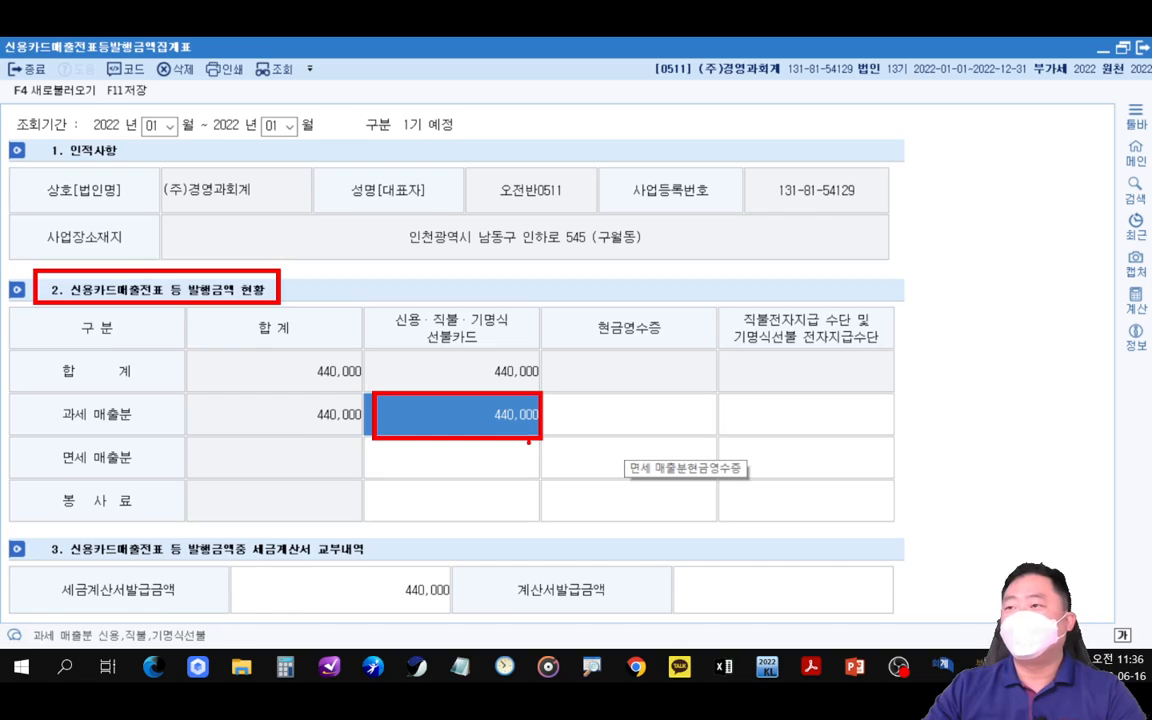
key(e)
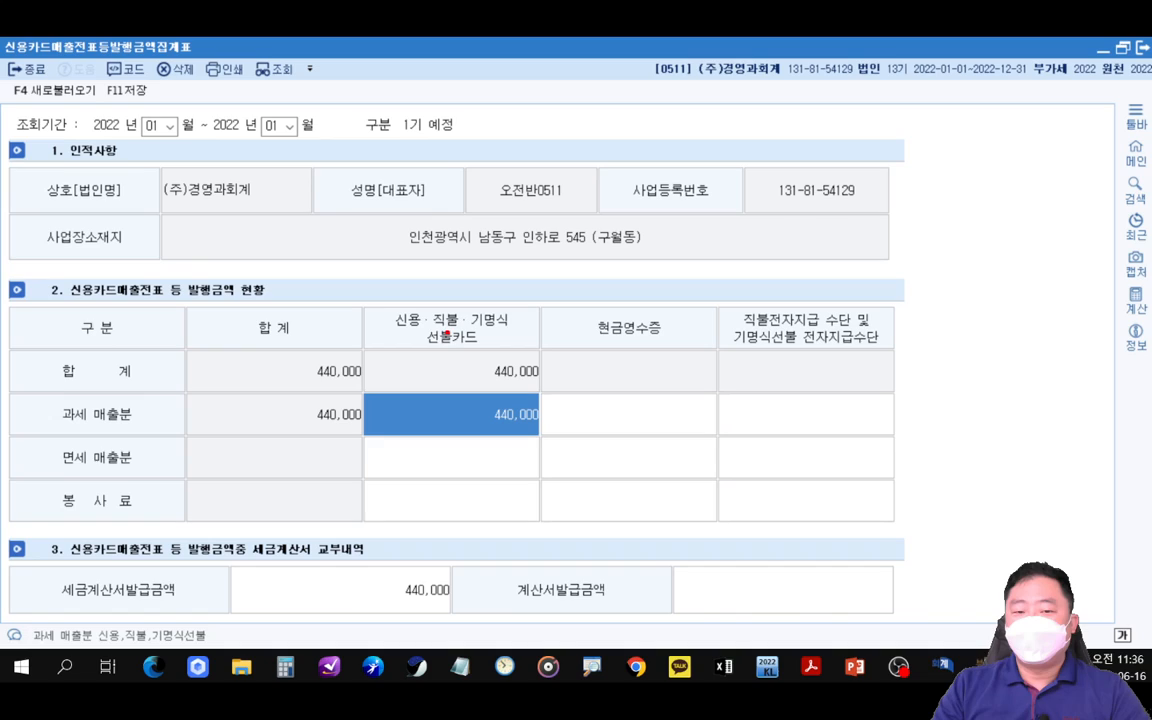
drag(383, 296, 430, 338)
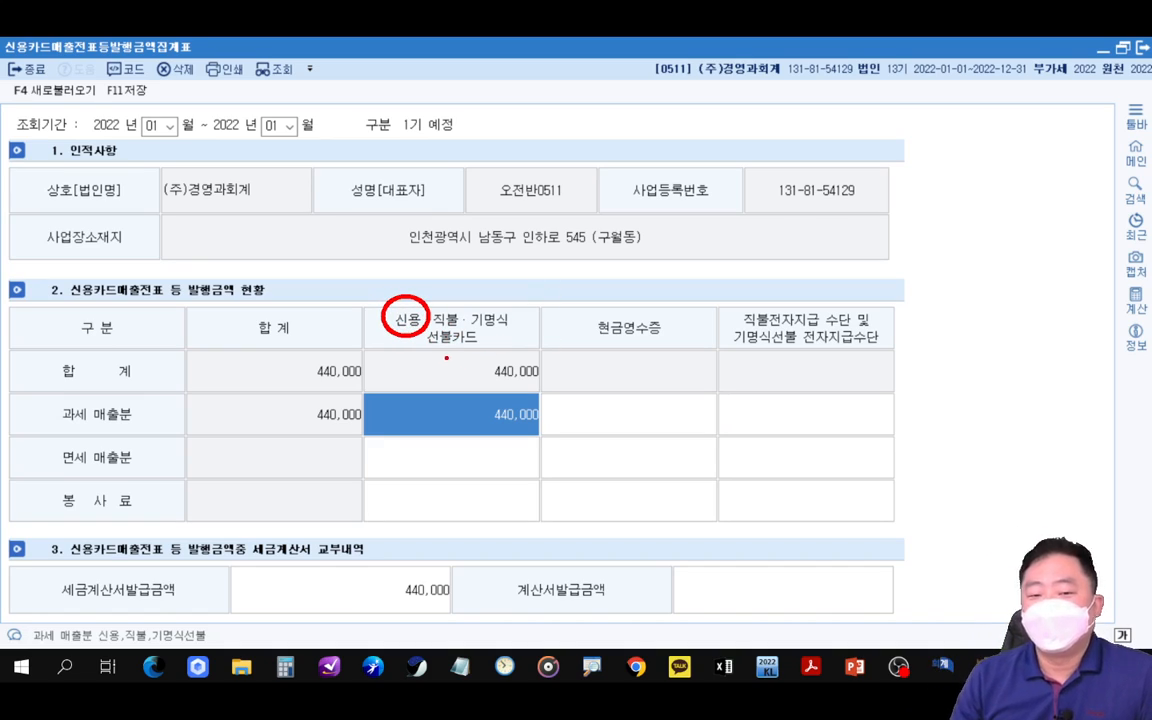
drag(444, 352, 444, 394)
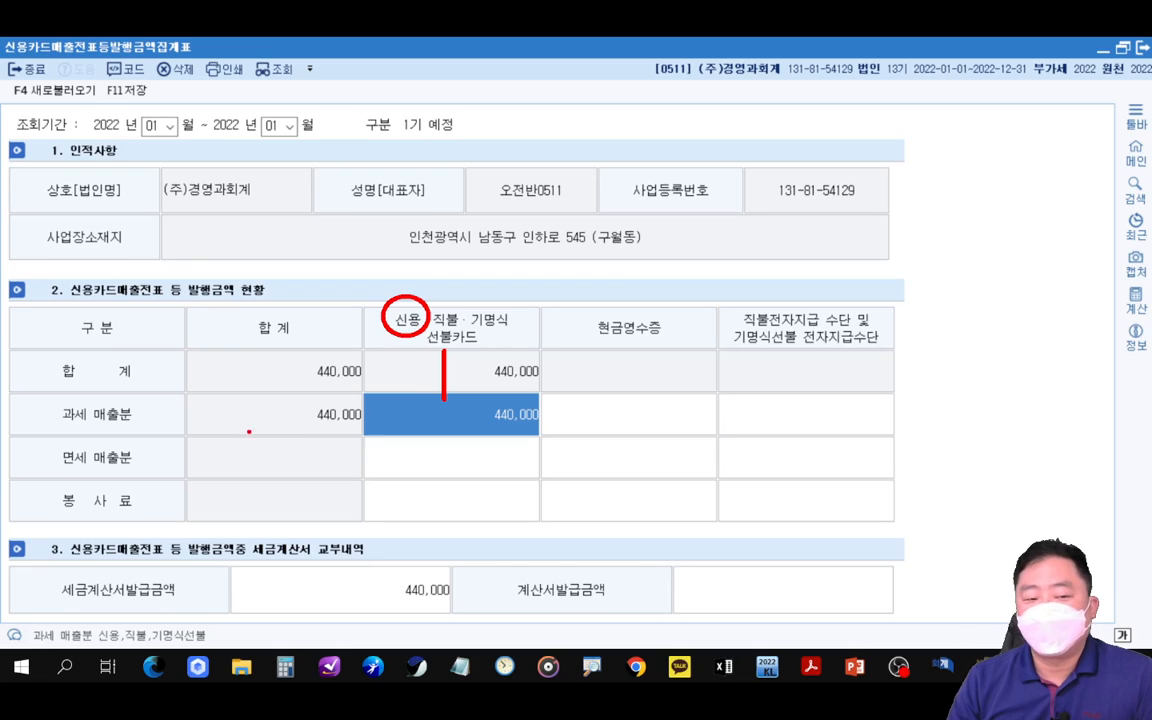
drag(145, 410, 435, 410)
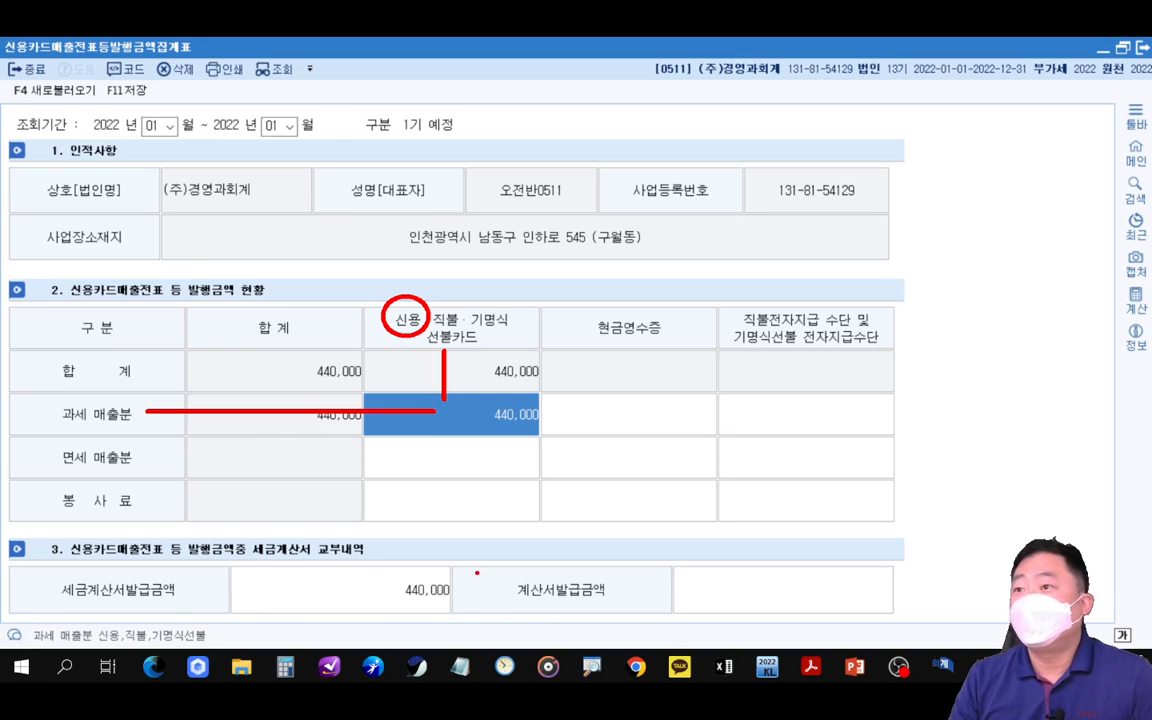
key(e)
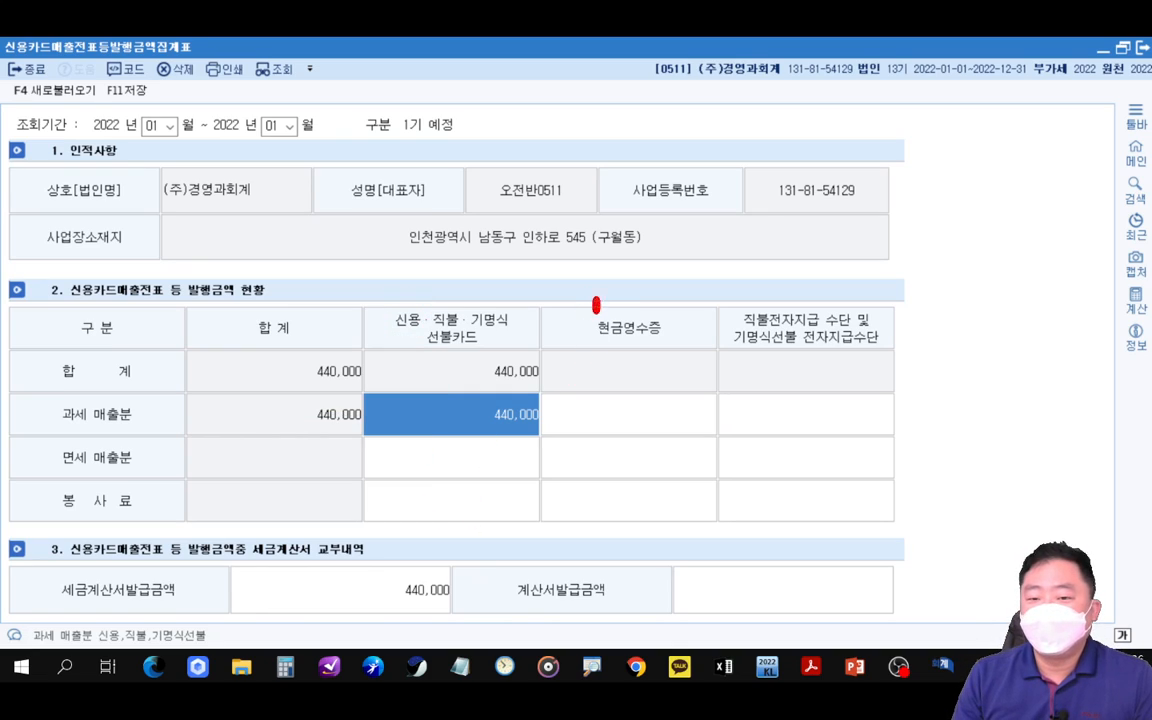
drag(597, 303, 665, 353)
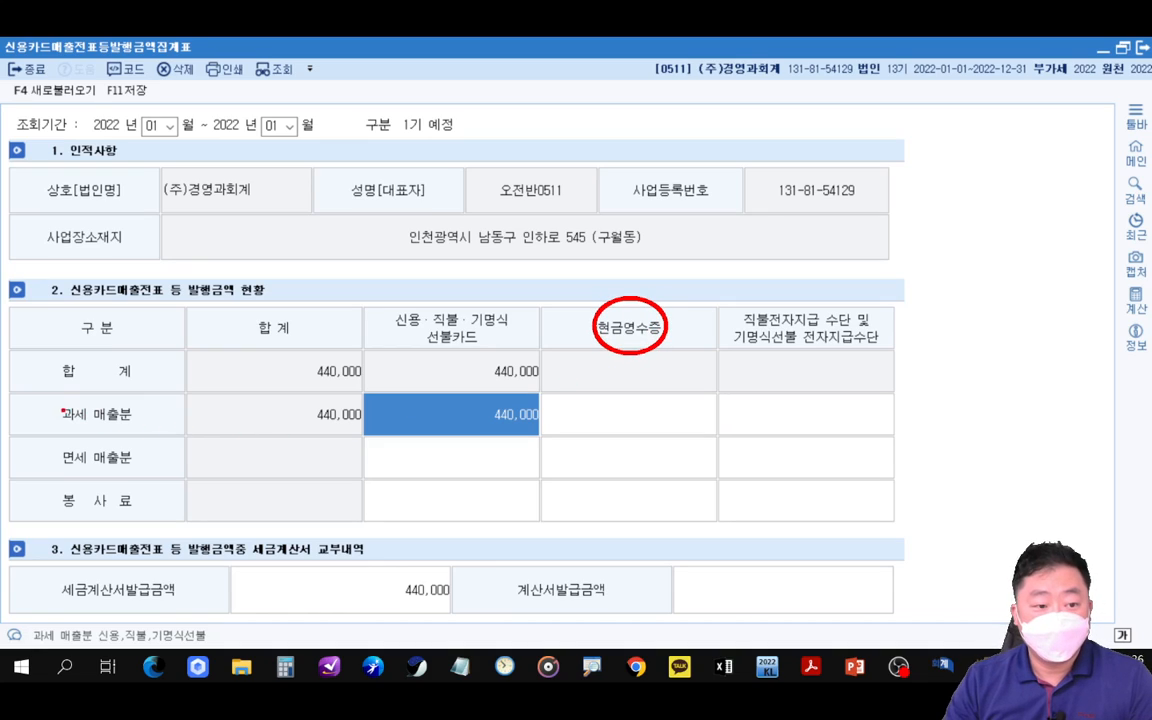
mouse_move(75, 392)
mouse_down()
mouse_move(50, 402)
mouse_move(140, 434)
mouse_move(164, 409)
mouse_move(593, 409)
mouse_up()
drag(625, 355, 625, 400)
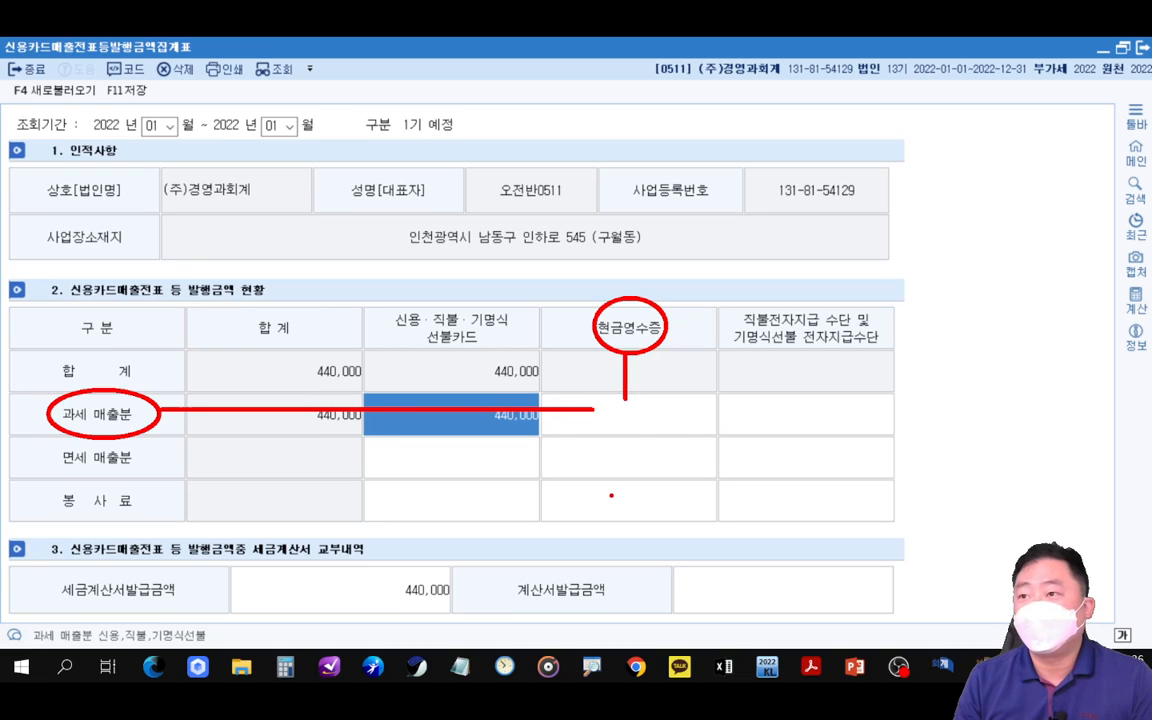
key(e)
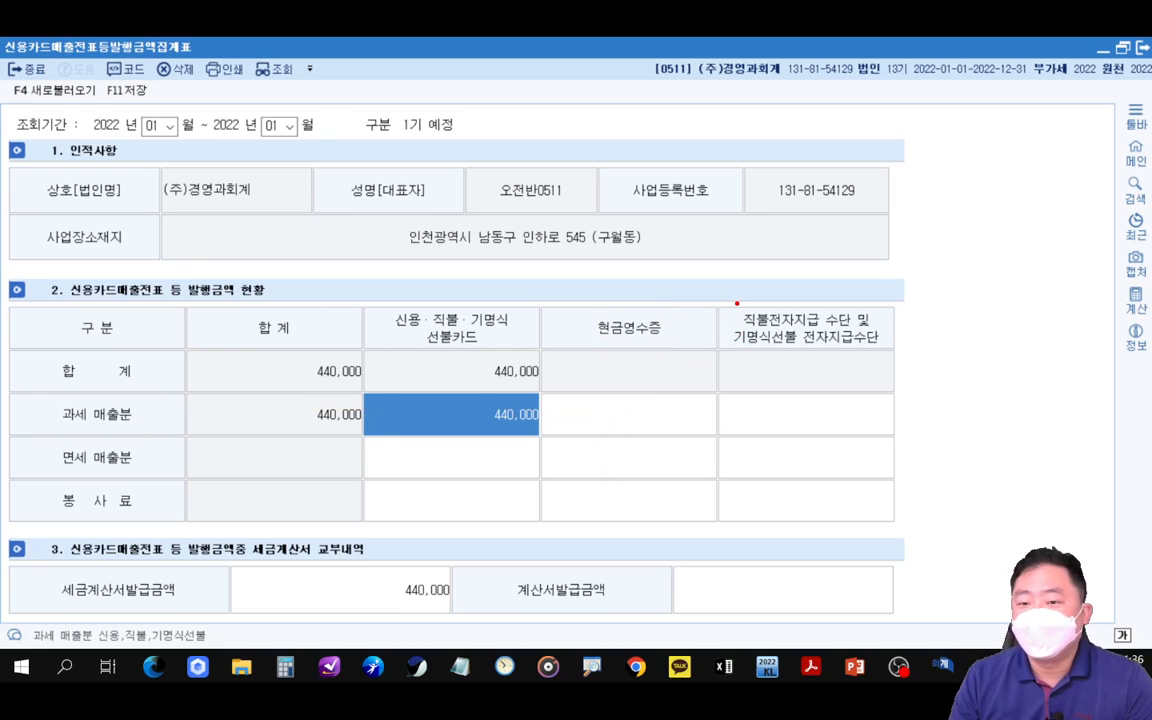
mouse_move(736, 302)
mouse_down()
mouse_move(733, 345)
mouse_move(745, 300)
mouse_up()
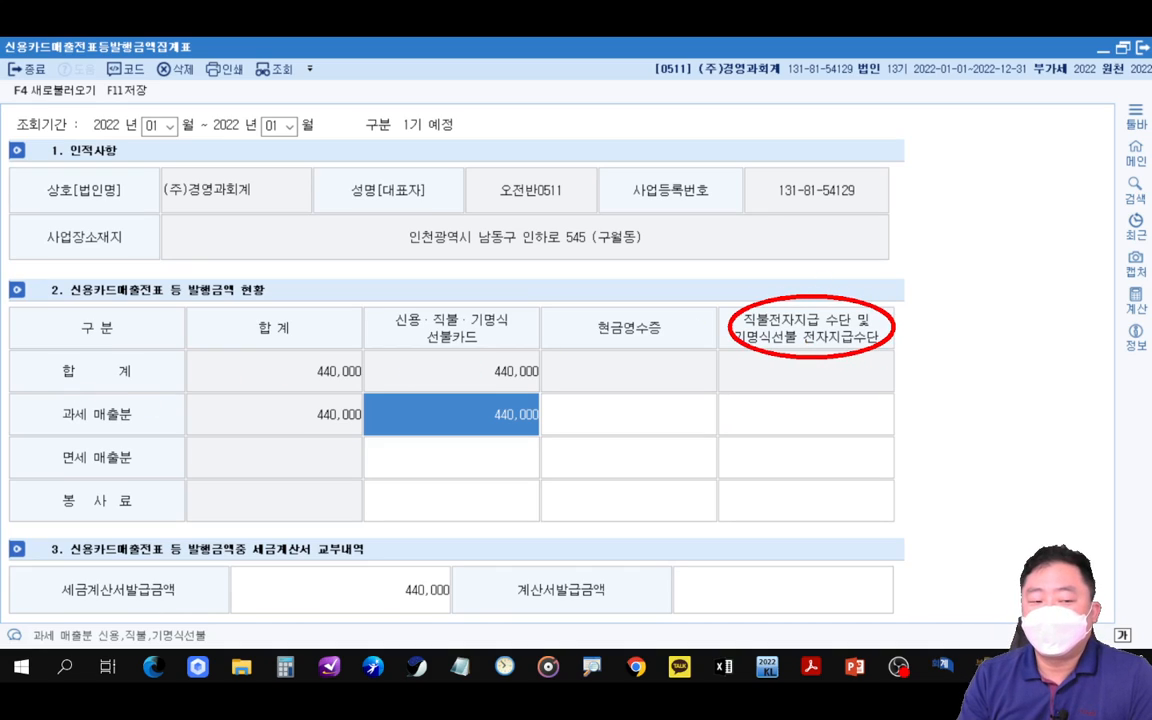
mouse_move(125, 390)
mouse_down()
mouse_move(50, 425)
mouse_move(150, 410)
mouse_move(785, 399)
mouse_move(776, 412)
mouse_up()
drag(809, 360, 809, 403)
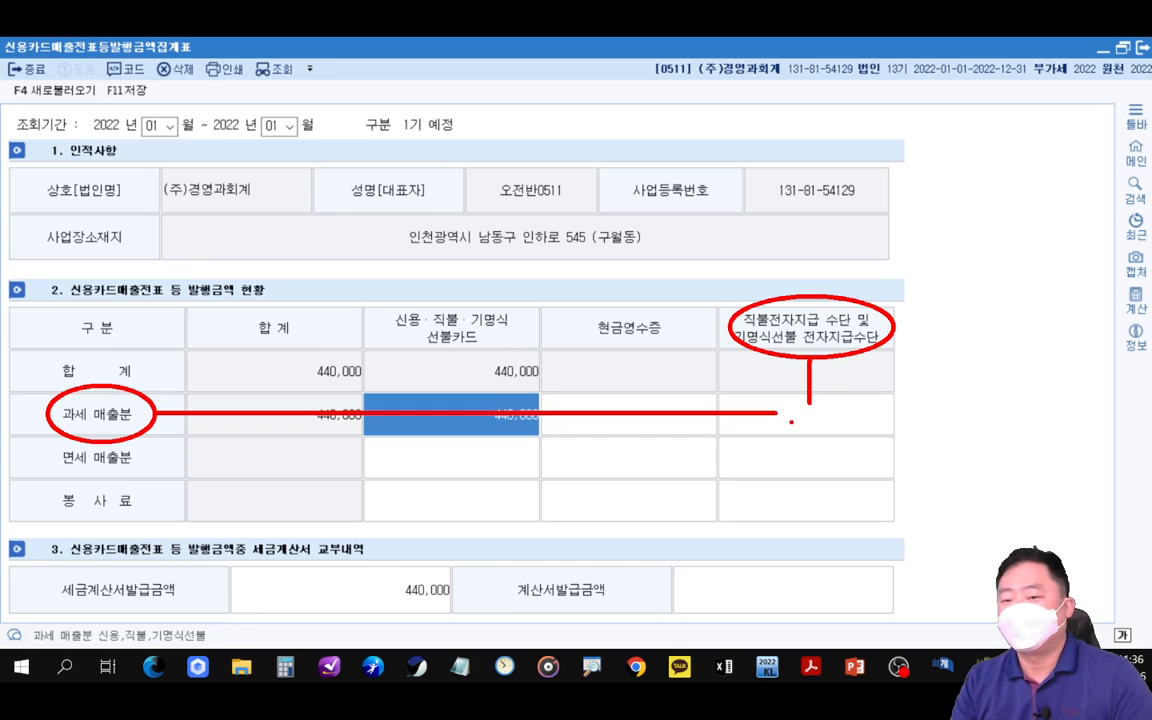
- Examine the 면세 매출분 row in section 2 under the card and 현금영수증 columns
key(Escape)
key(ctrl+2)
mouse_move(391, 288)
mouse_down()
mouse_move(446, 331)
mouse_move(510, 352)
mouse_up()
mouse_move(52, 432)
mouse_down()
mouse_move(155, 490)
mouse_move(425, 453)
mouse_up()
drag(446, 352, 446, 443)
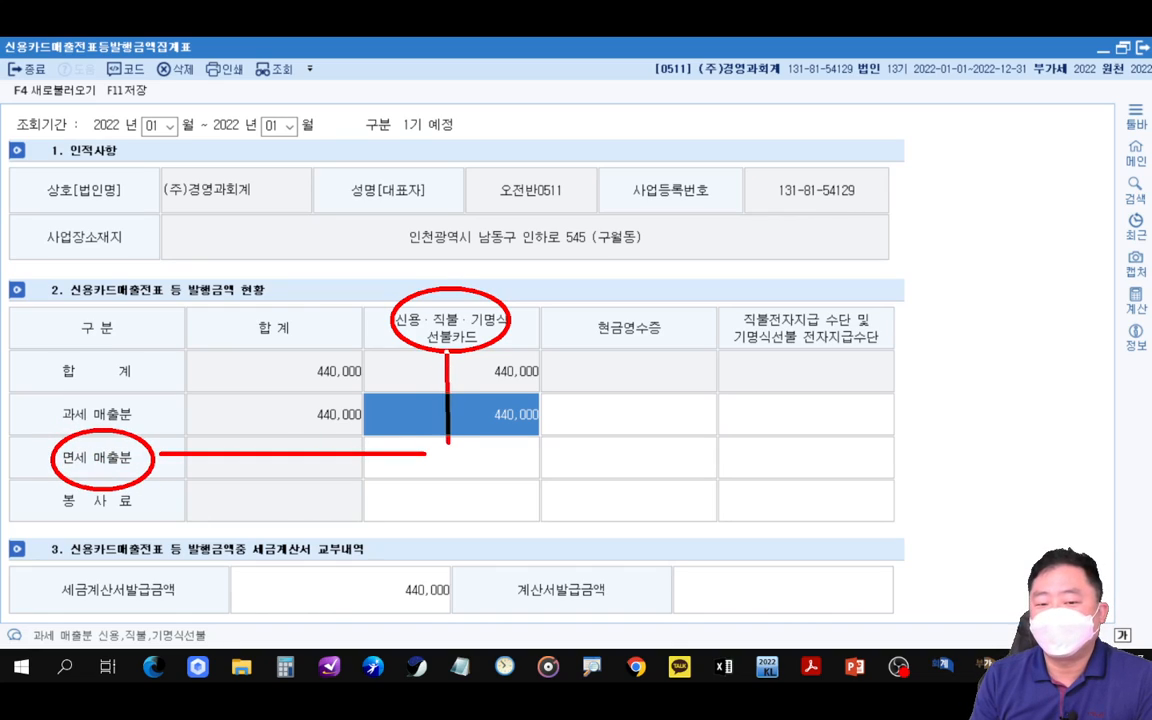
key(Escape)
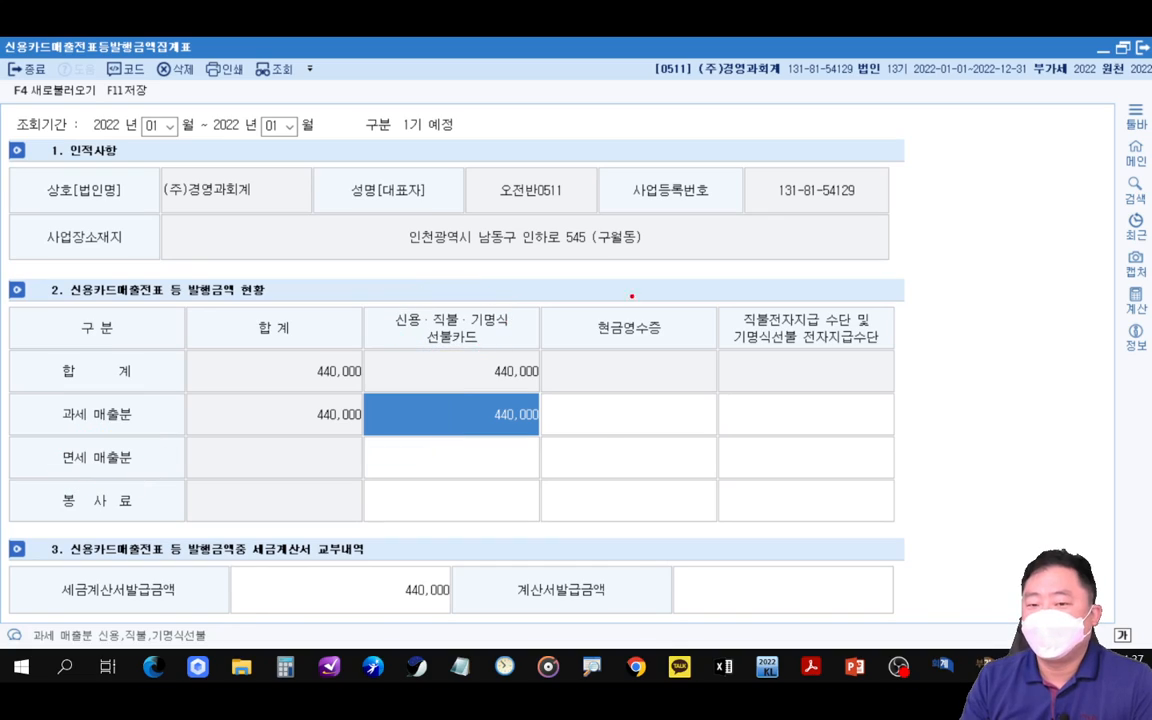
drag(602, 296, 605, 296)
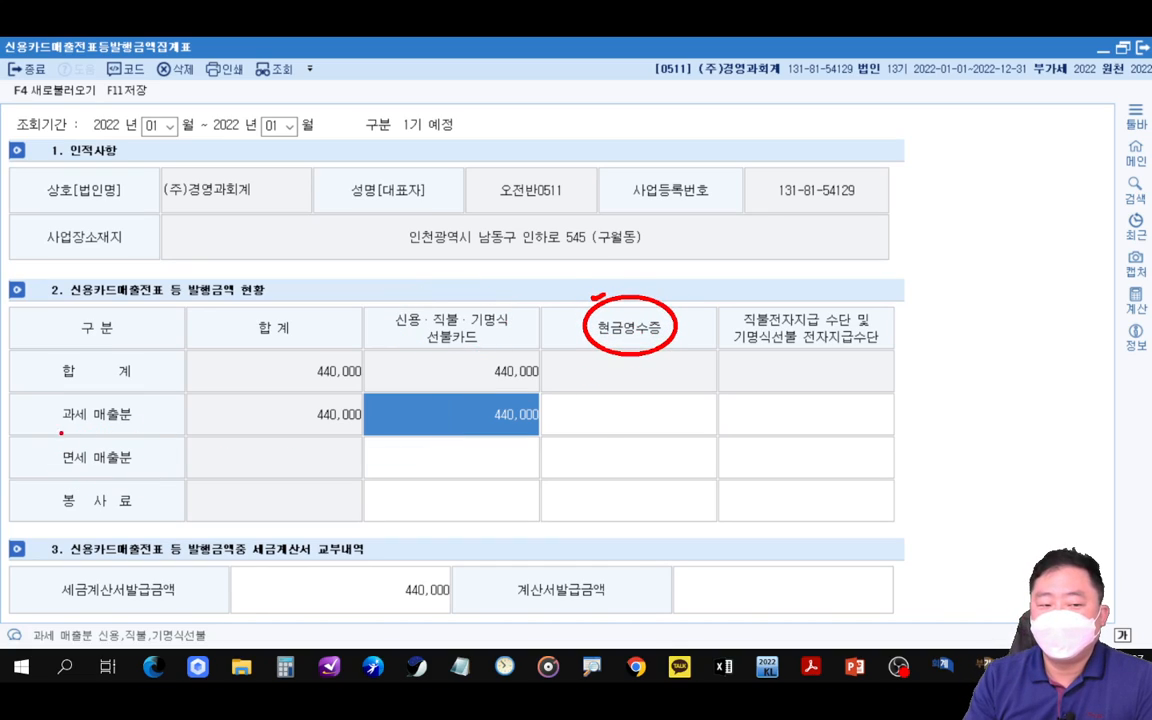
mouse_move(61, 433)
mouse_down()
mouse_move(158, 456)
mouse_move(608, 455)
mouse_up()
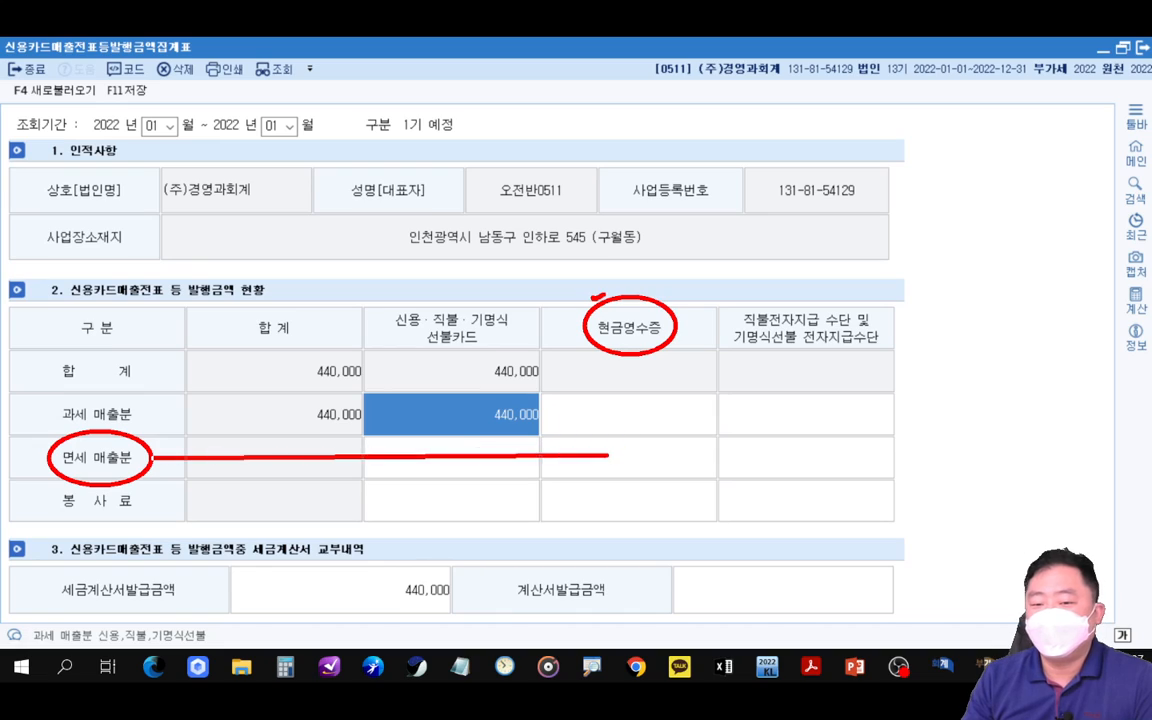
drag(633, 352, 633, 447)
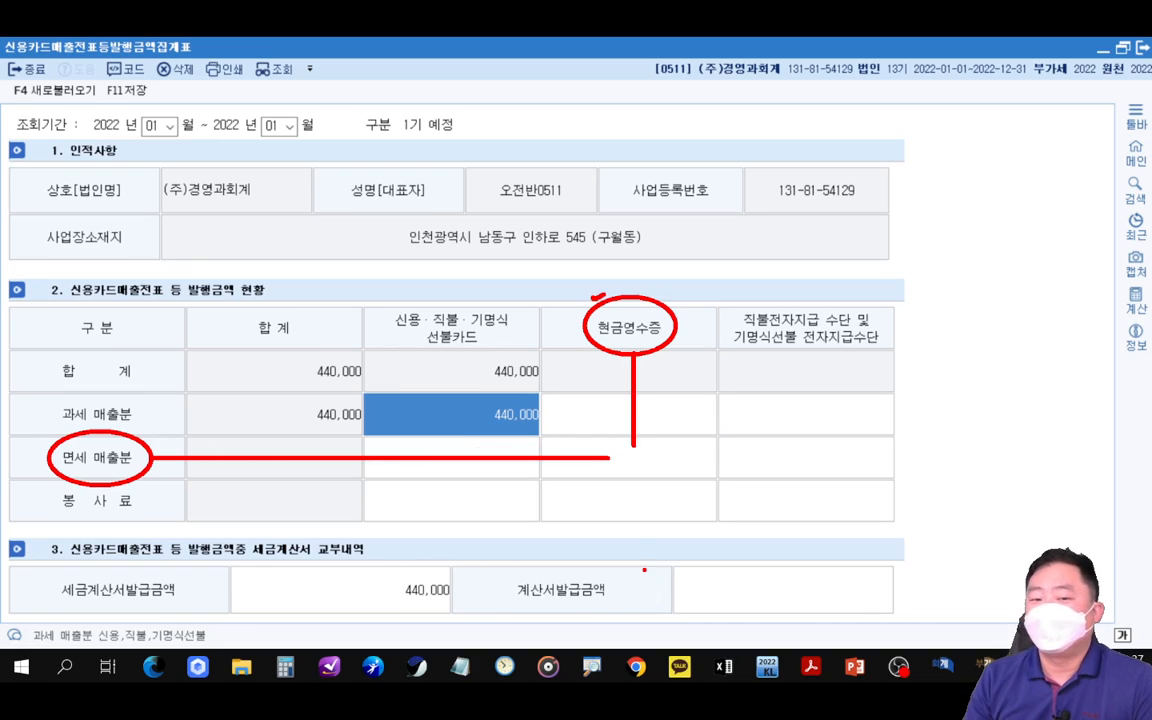
key(Escape)
key(Escape)
key(Right)
key(Right)
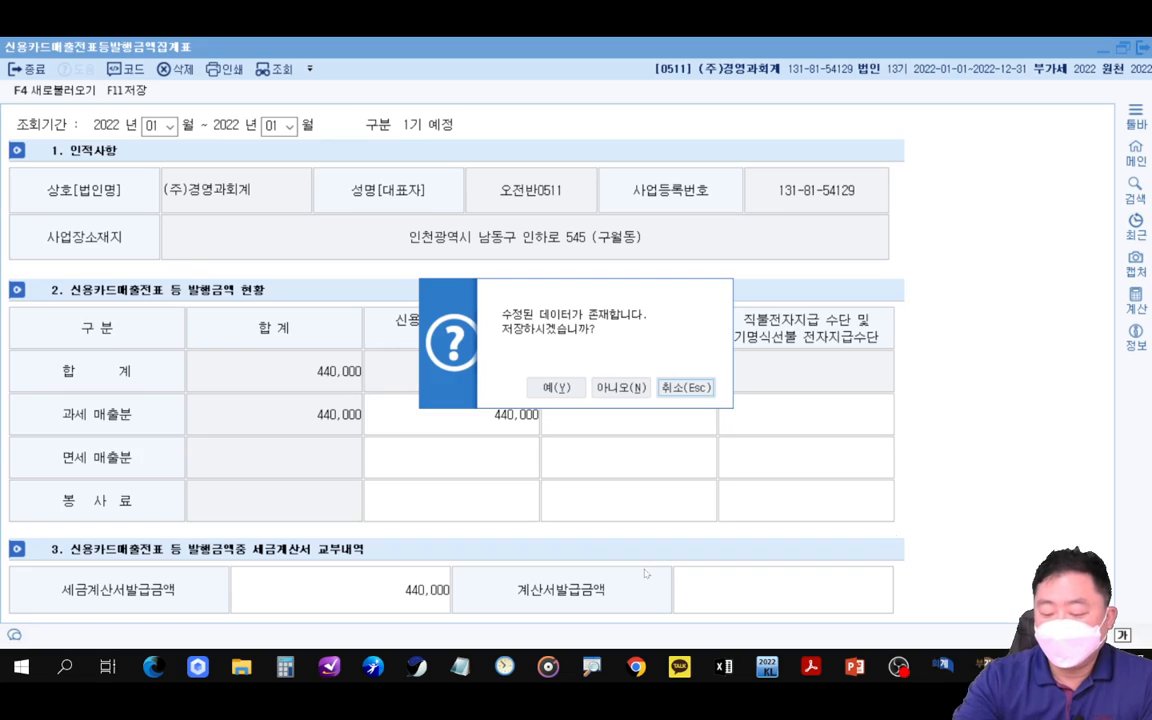
key(Return)
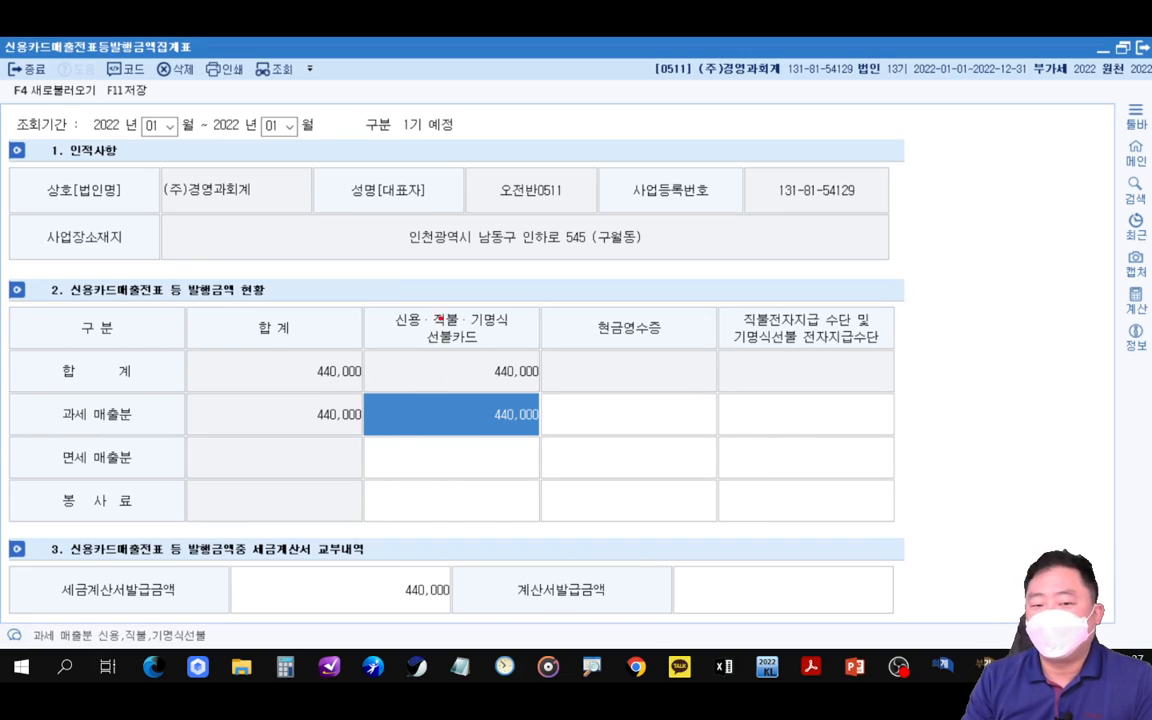
- Compare the taxable and exempt sales cells across the payment columns in section 2, and check the 봉사료 row
drag(441, 318, 446, 398)
drag(163, 416, 390, 418)
drag(613, 312, 613, 424)
drag(165, 414, 635, 412)
key(e)
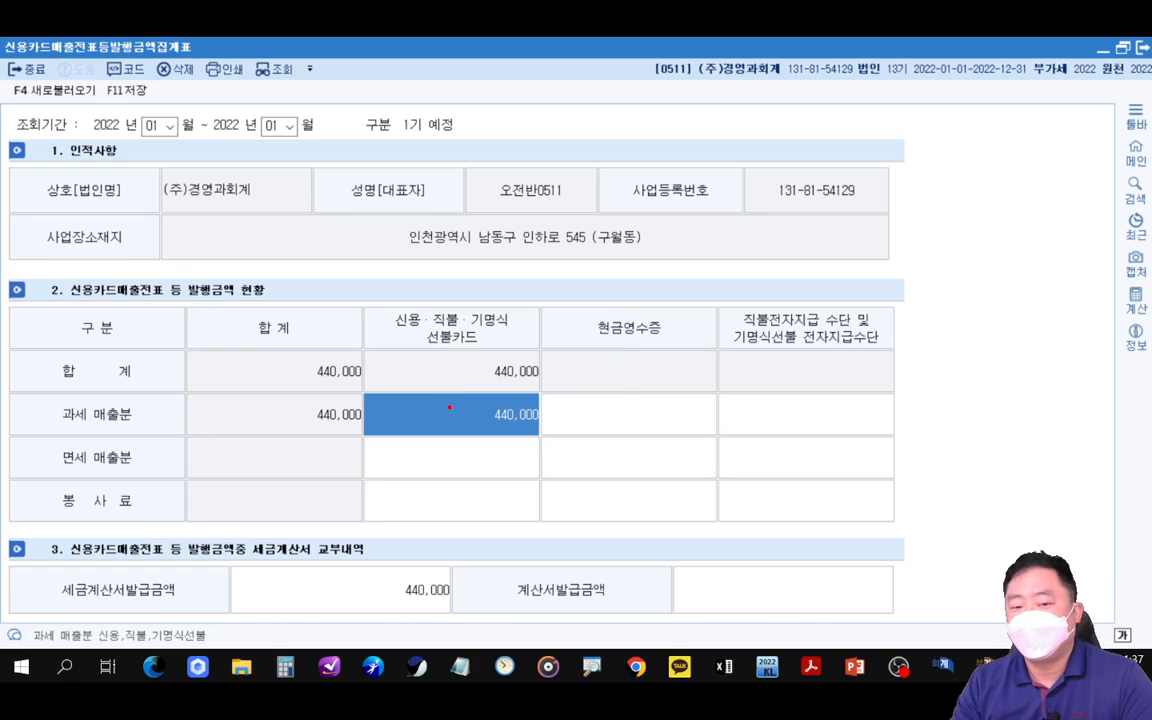
drag(448, 405, 505, 390)
mouse_move(618, 403)
mouse_down()
mouse_move(622, 412)
mouse_move(668, 397)
mouse_up()
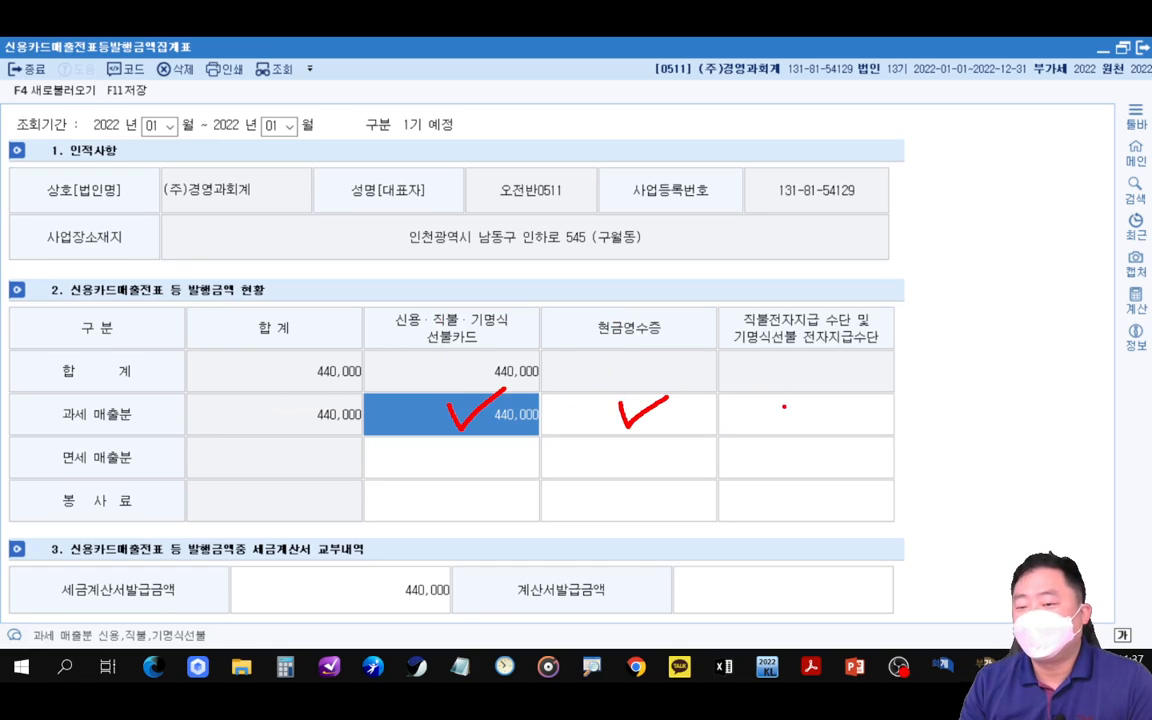
mouse_move(784, 405)
mouse_down()
mouse_move(791, 431)
mouse_move(834, 404)
mouse_up()
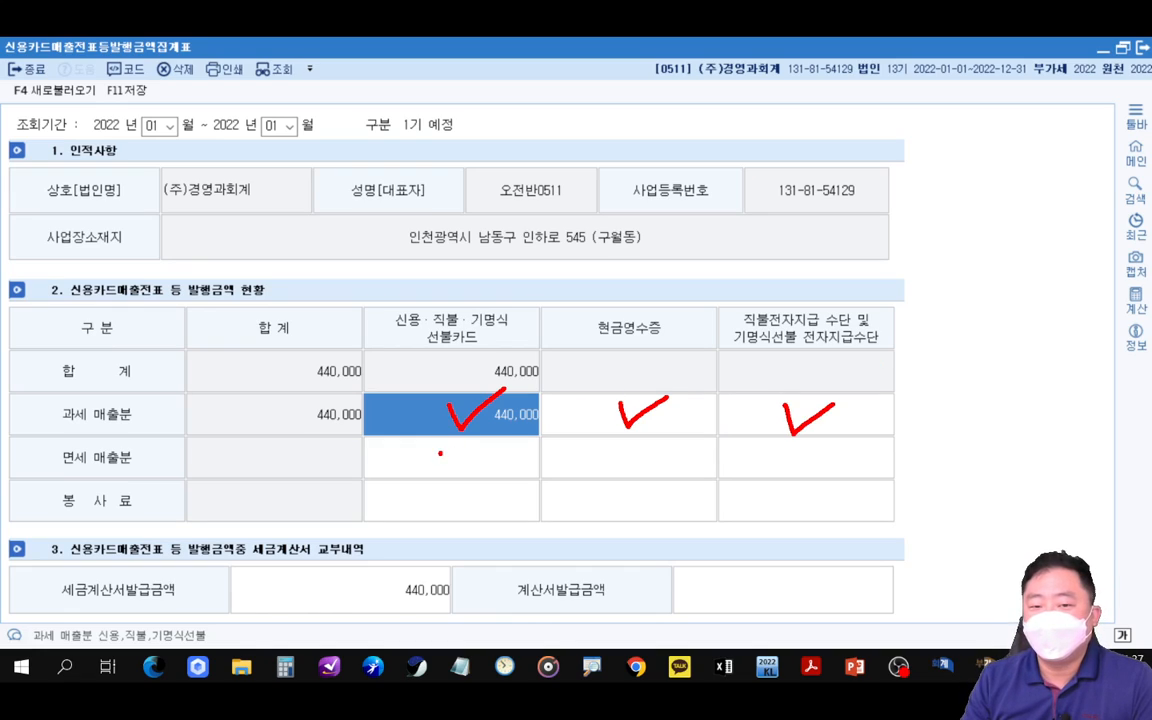
mouse_move(440, 454)
mouse_down()
mouse_move(455, 479)
mouse_move(480, 452)
mouse_up()
drag(618, 457, 676, 436)
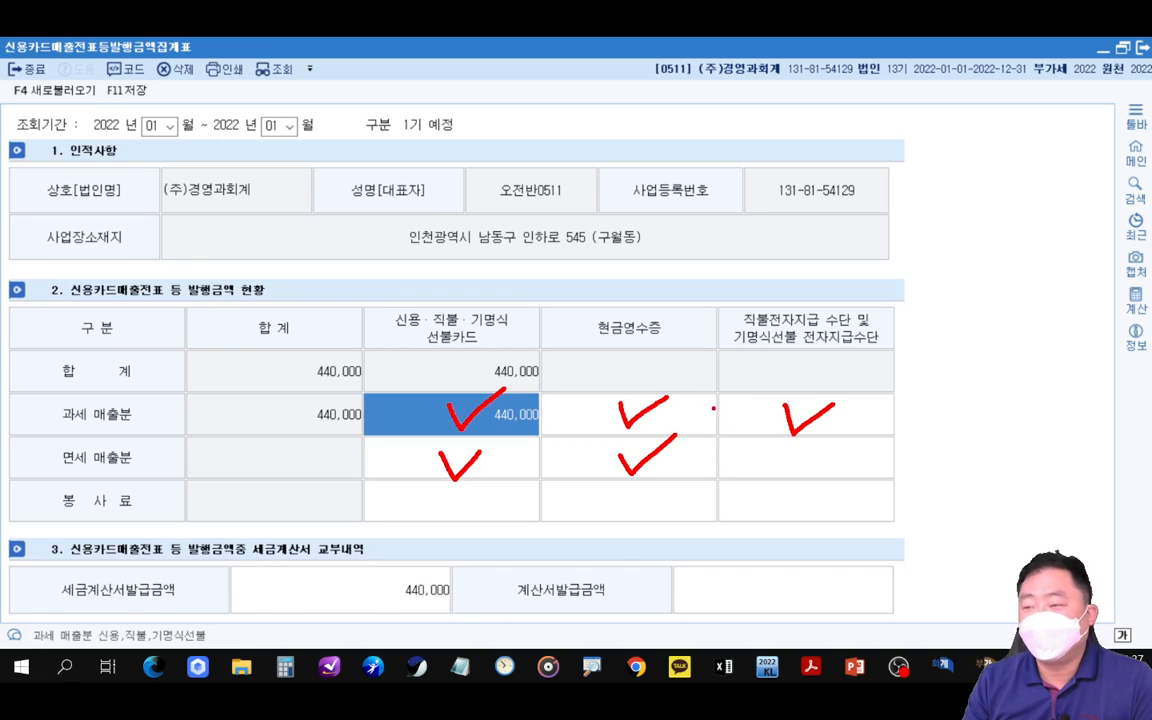
key(e)
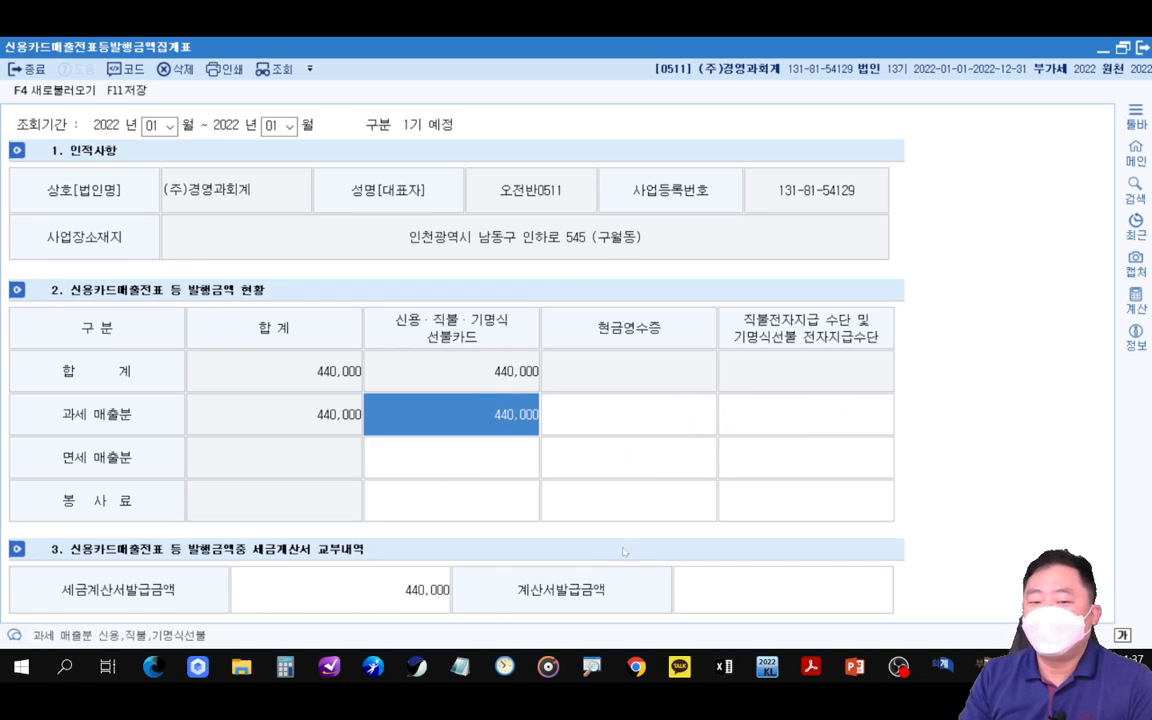
drag(378, 393, 705, 474)
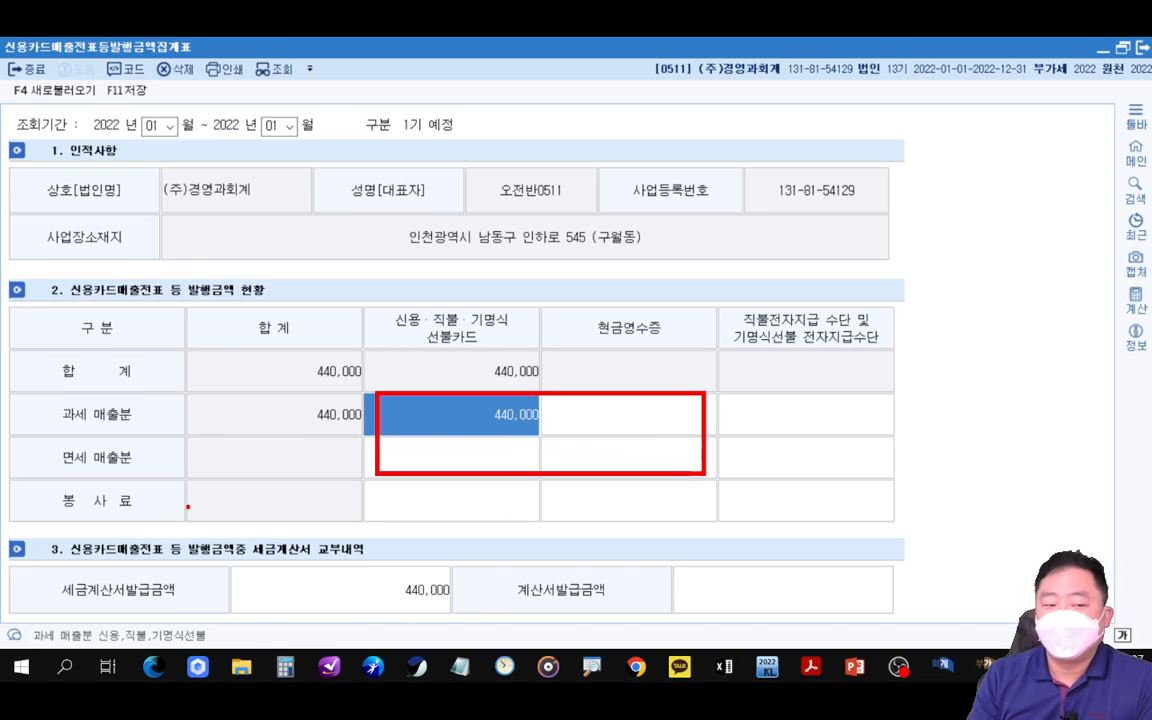
drag(27, 488, 58, 482)
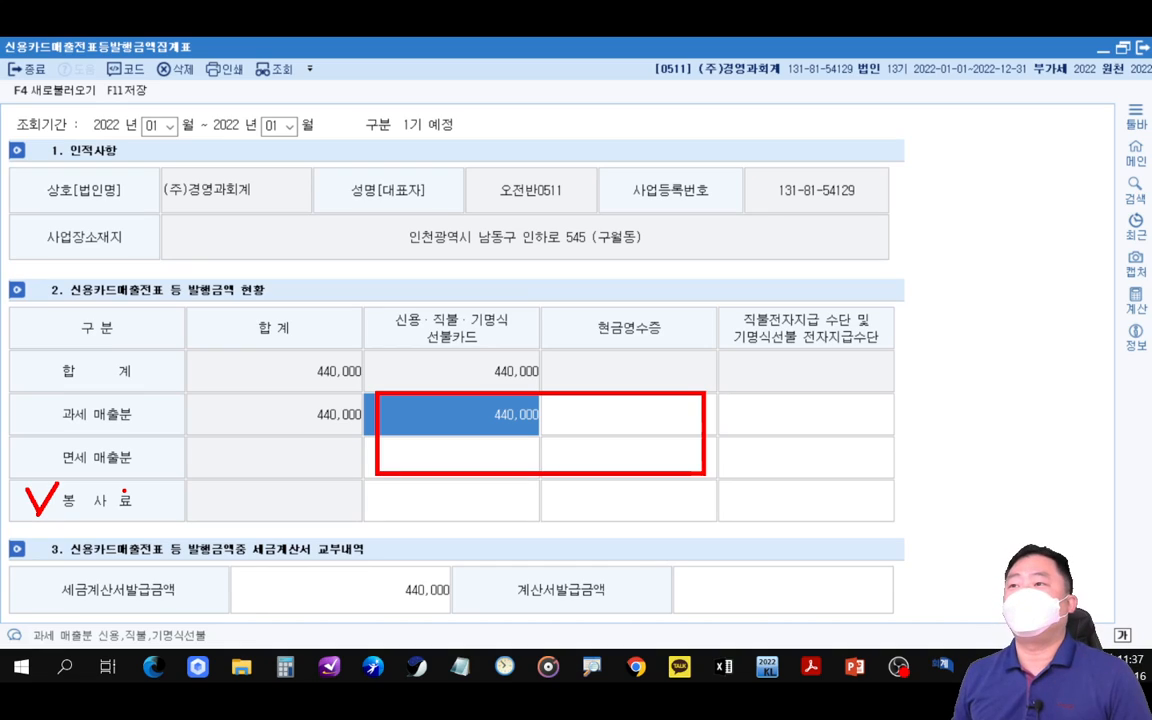
drag(519, 118, 535, 132)
mouse_move(535, 114)
mouse_down()
mouse_move(534, 134)
mouse_move(534, 124)
mouse_up()
drag(529, 137, 541, 145)
drag(529, 151, 542, 154)
drag(549, 141, 557, 166)
mouse_move(558, 138)
mouse_down()
mouse_move(581, 142)
mouse_move(572, 155)
mouse_up()
drag(580, 142, 580, 154)
mouse_move(567, 156)
mouse_down()
mouse_move(606, 158)
mouse_move(621, 127)
mouse_move(637, 152)
mouse_up()
drag(651, 156, 649, 170)
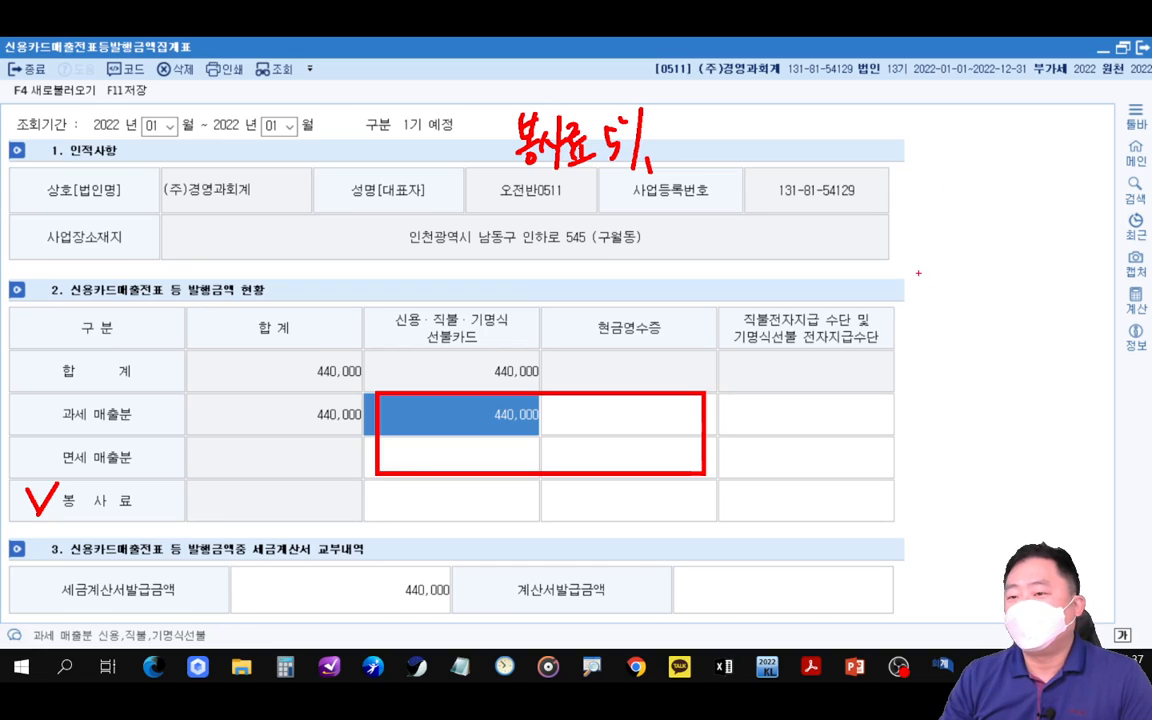
mouse_move(960, 211)
mouse_down()
mouse_move(1022, 252)
mouse_move(989, 203)
mouse_up()
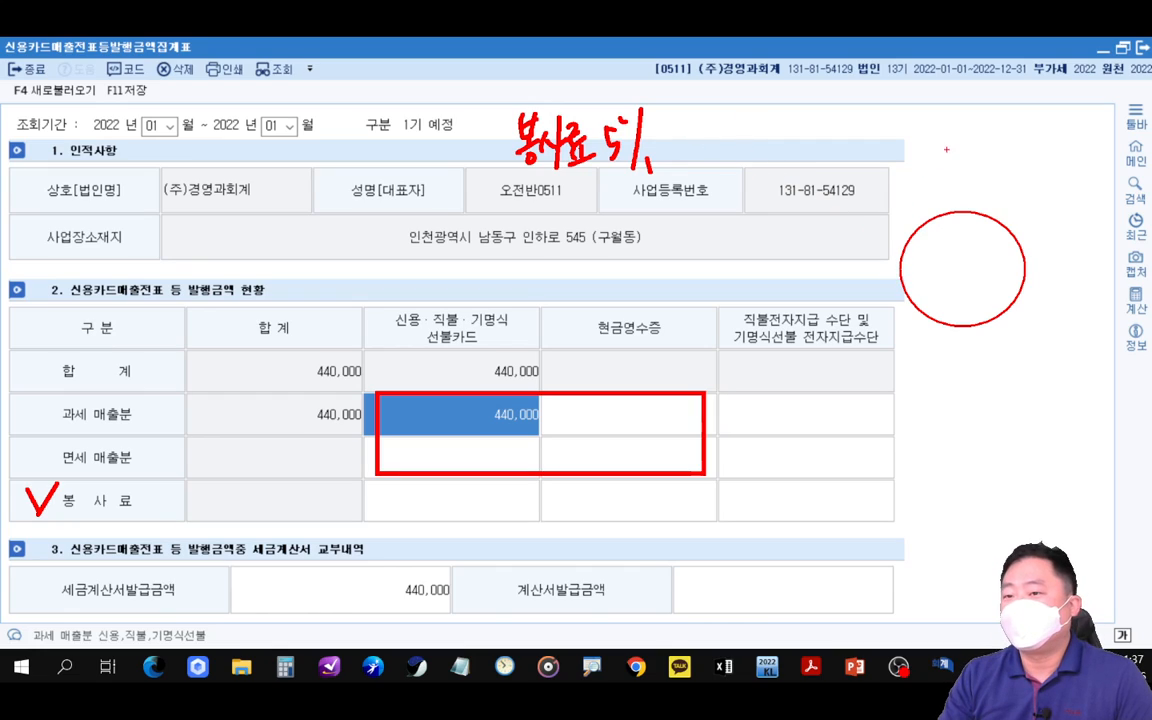
drag(945, 149, 937, 163)
drag(944, 154, 958, 165)
mouse_move(947, 166)
mouse_down()
mouse_move(947, 178)
mouse_move(958, 174)
mouse_up()
mouse_move(963, 154)
mouse_down()
mouse_move(979, 165)
mouse_move(971, 176)
mouse_up()
drag(971, 167, 980, 175)
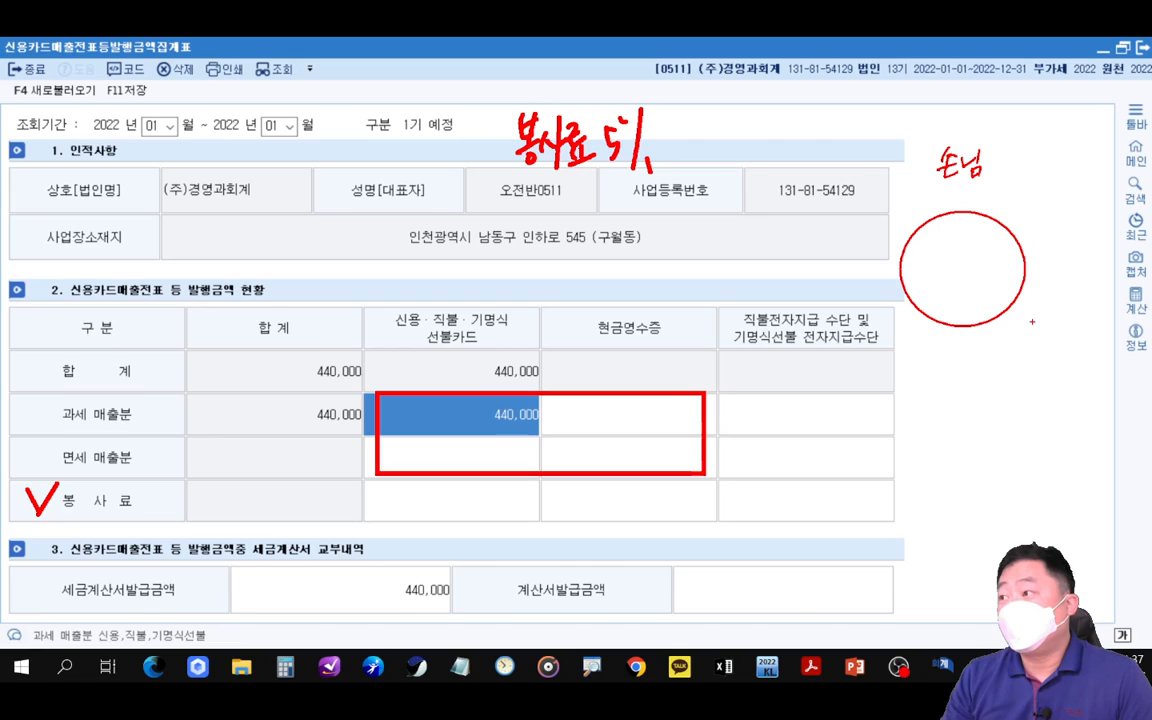
drag(1033, 314, 1038, 318)
mouse_move(1030, 322)
mouse_down()
mouse_move(1043, 320)
mouse_move(1048, 341)
mouse_up()
drag(1052, 318, 1058, 345)
drag(1063, 332, 1076, 350)
drag(1077, 332, 1085, 331)
mouse_move(998, 196)
mouse_down()
mouse_move(1056, 295)
mouse_move(1065, 281)
mouse_up()
drag(1037, 359, 982, 443)
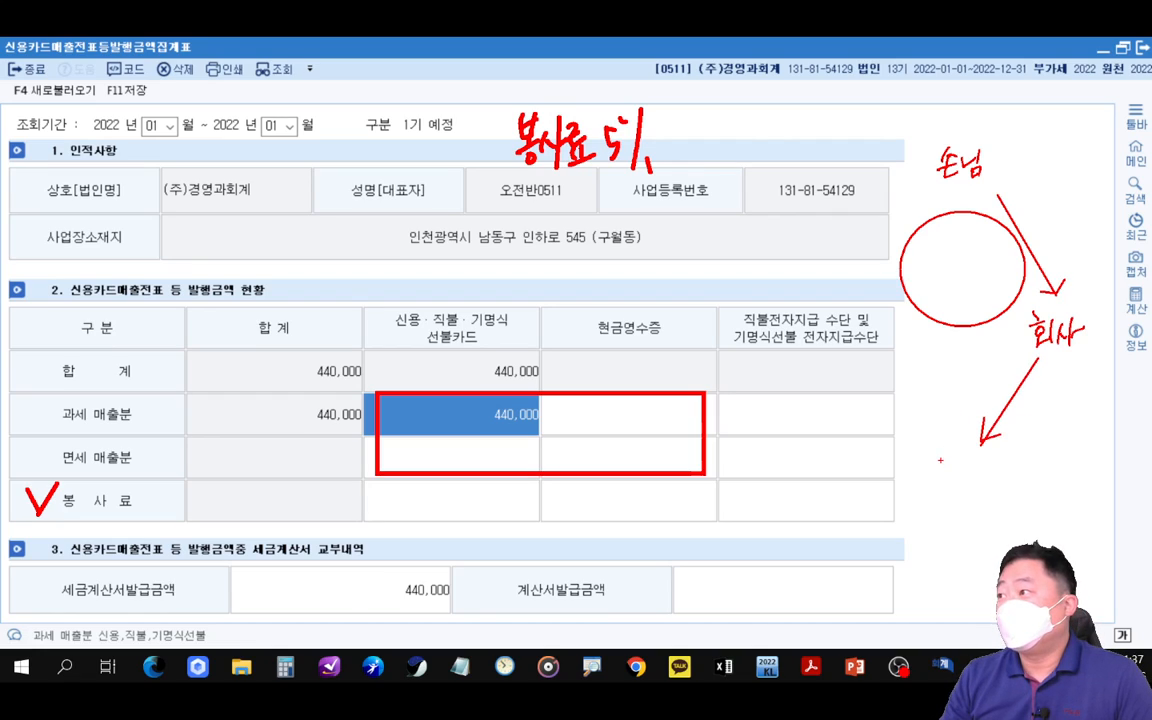
mouse_move(944, 455)
mouse_down()
mouse_move(946, 472)
mouse_move(958, 467)
mouse_up()
mouse_move(955, 462)
mouse_down()
mouse_move(968, 454)
mouse_move(956, 434)
mouse_move(936, 484)
mouse_up()
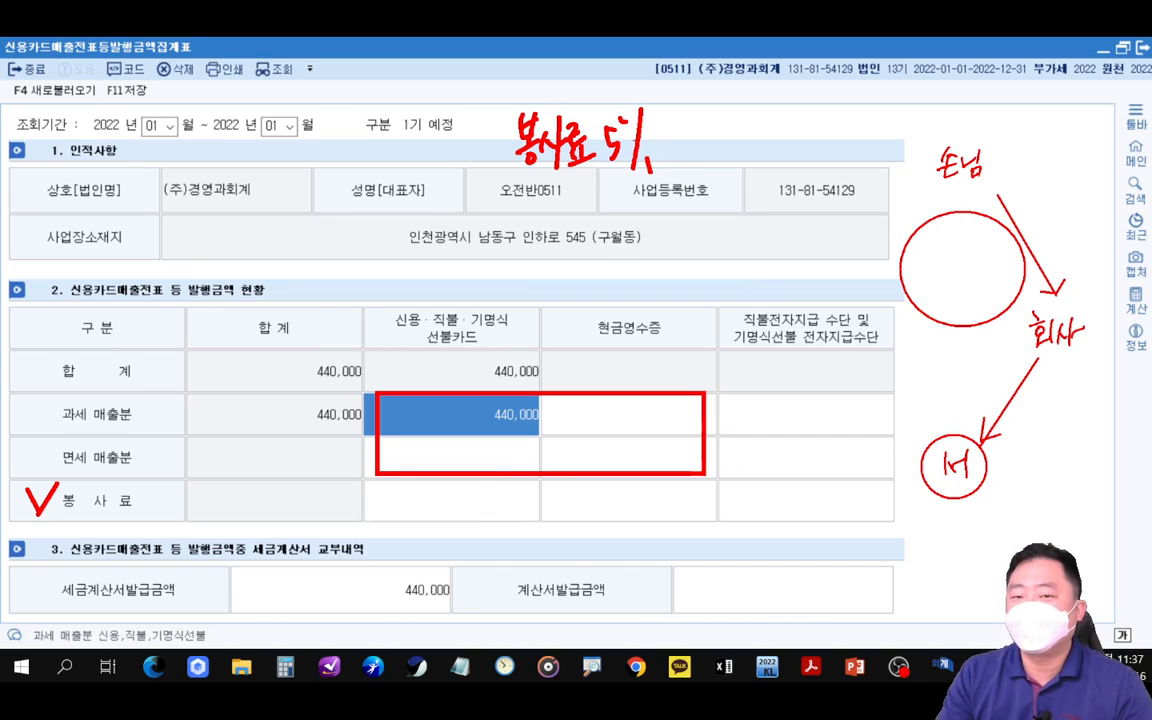
mouse_move(635, 98)
mouse_down()
mouse_move(615, 165)
mouse_move(650, 100)
mouse_up()
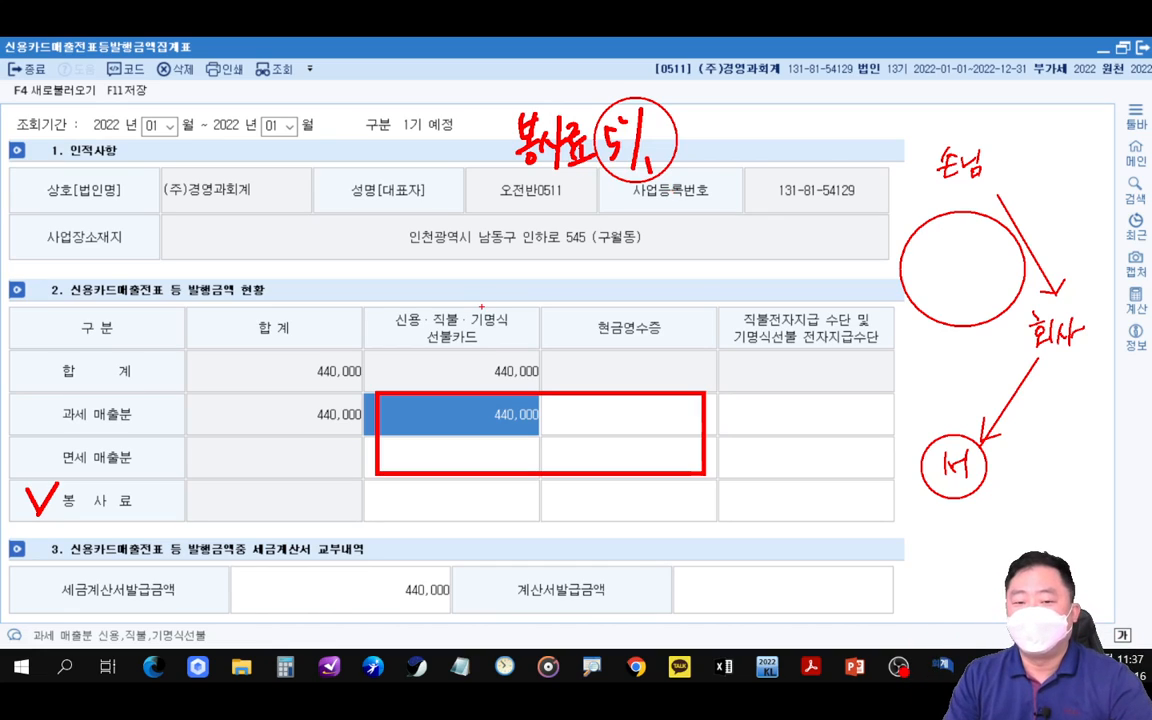
key(Escape)
key(ctrl+2)
- Examine the 과세 매출분 card amount in section 2, weighing 공급가액 against 공급대가 as the basis it is reported on
drag(446, 397, 497, 377)
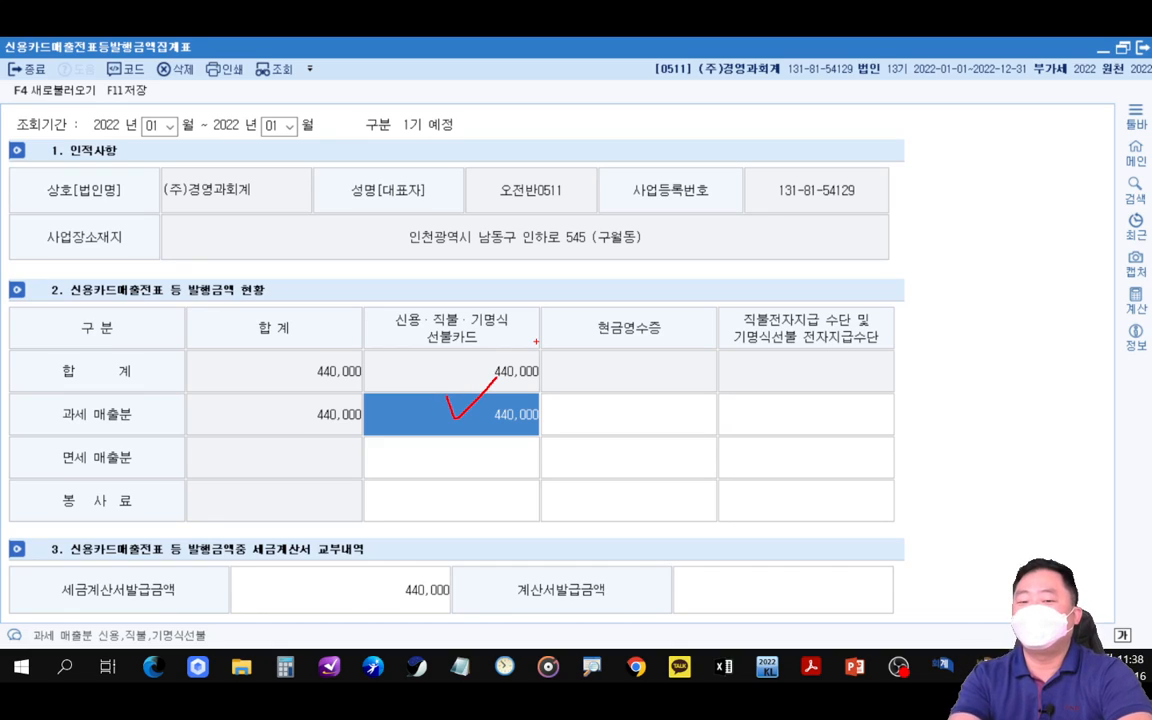
mouse_move(591, 396)
mouse_down()
mouse_move(590, 414)
mouse_move(585, 393)
mouse_move(633, 409)
mouse_up()
drag(621, 412, 655, 404)
drag(637, 410, 645, 423)
drag(638, 417, 645, 415)
drag(639, 423, 659, 416)
mouse_move(668, 397)
mouse_down()
mouse_move(668, 420)
mouse_move(677, 408)
mouse_move(693, 414)
mouse_up()
drag(699, 392, 700, 432)
drag(684, 419, 697, 420)
mouse_move(586, 458)
mouse_down()
mouse_move(597, 468)
mouse_move(590, 447)
mouse_move(622, 466)
mouse_up()
drag(611, 468, 646, 457)
mouse_move(633, 461)
mouse_down()
mouse_move(652, 460)
mouse_move(640, 478)
mouse_up()
mouse_move(650, 465)
mouse_down()
mouse_move(652, 477)
mouse_move(668, 469)
mouse_up()
mouse_move(674, 449)
mouse_down()
mouse_move(674, 472)
mouse_move(702, 470)
mouse_up()
mouse_move(712, 446)
mouse_down()
mouse_move(713, 476)
mouse_move(726, 456)
mouse_up()
drag(555, 455, 578, 448)
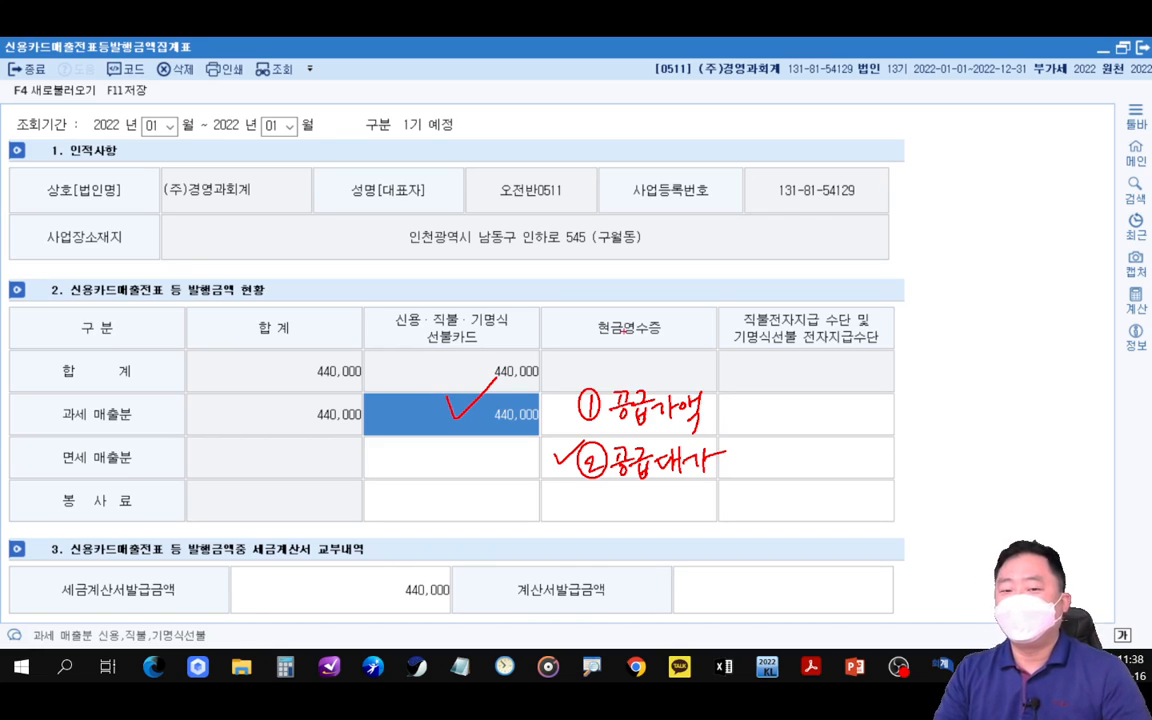
drag(492, 386, 470, 384)
key(e)
mouse_move(1150, 392)
mouse_down()
mouse_move(485, 320)
mouse_move(446, 384)
mouse_up()
drag(241, 414, 446, 413)
mouse_move(427, 423)
mouse_down()
mouse_move(485, 426)
mouse_move(440, 424)
mouse_up()
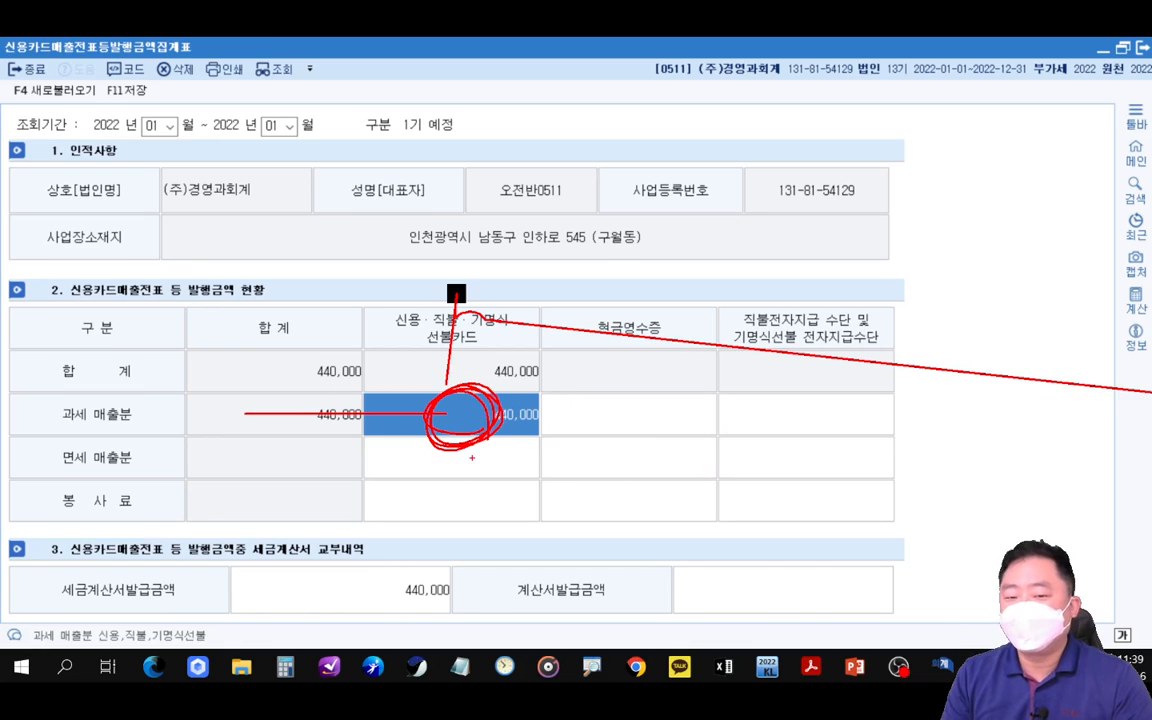
key(Escape)
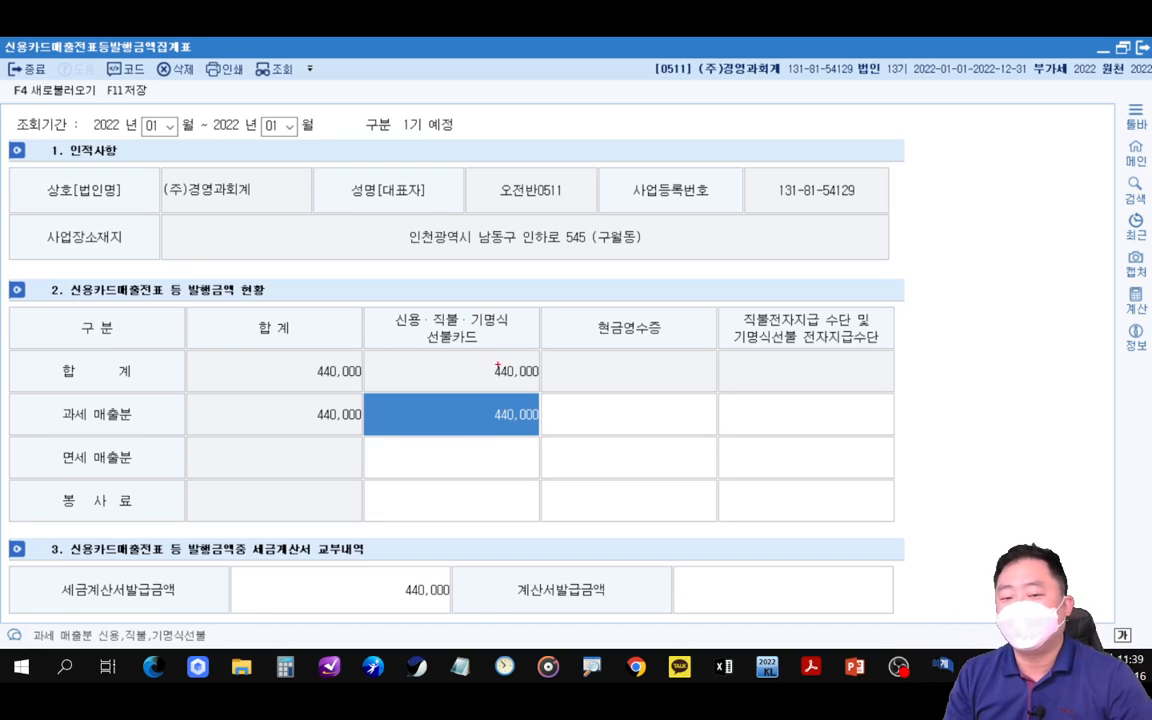
- Compare the 과세 매출분 card amount with the 세금계산서발급금액 in section 3, and move the open windows aside
drag(471, 382, 478, 390)
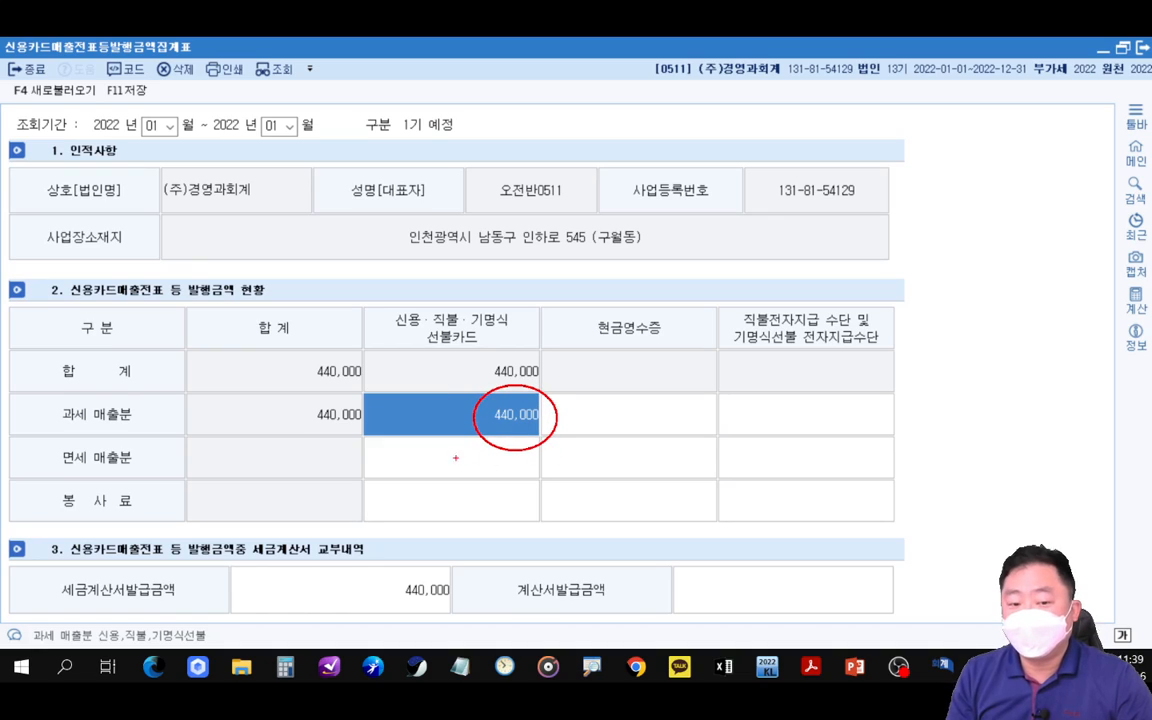
mouse_move(35, 530)
mouse_down()
mouse_move(270, 568)
mouse_move(368, 562)
mouse_up()
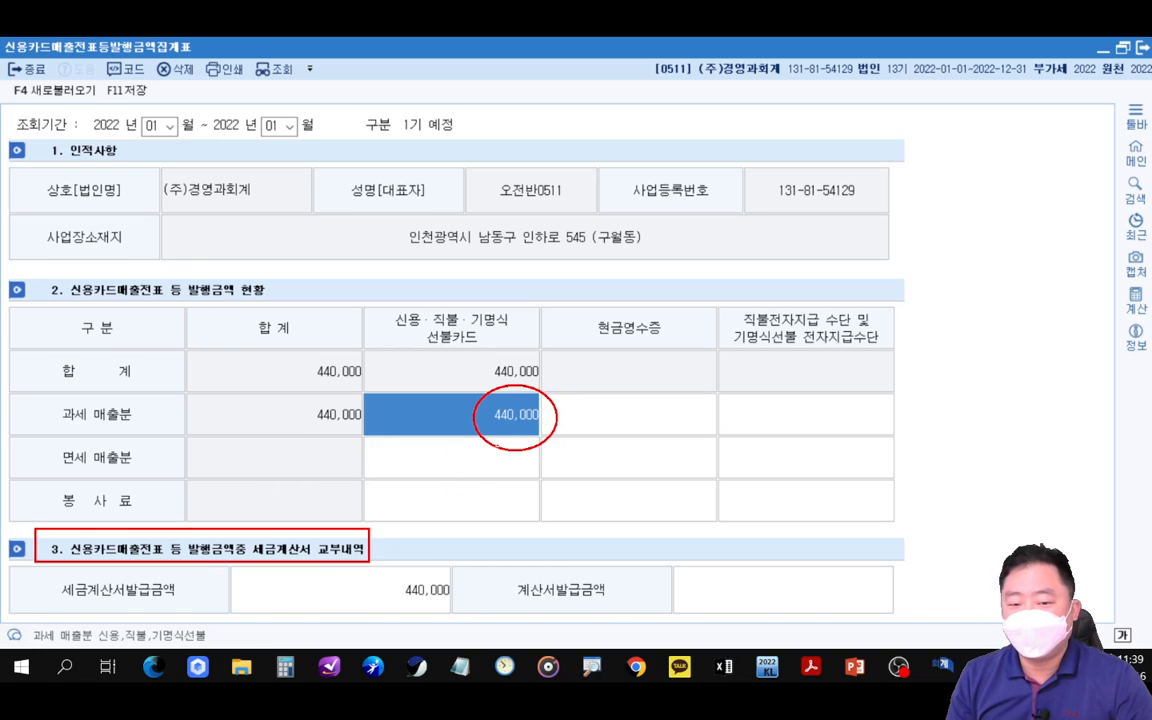
mouse_move(497, 448)
mouse_down()
mouse_move(421, 568)
mouse_move(465, 550)
mouse_up()
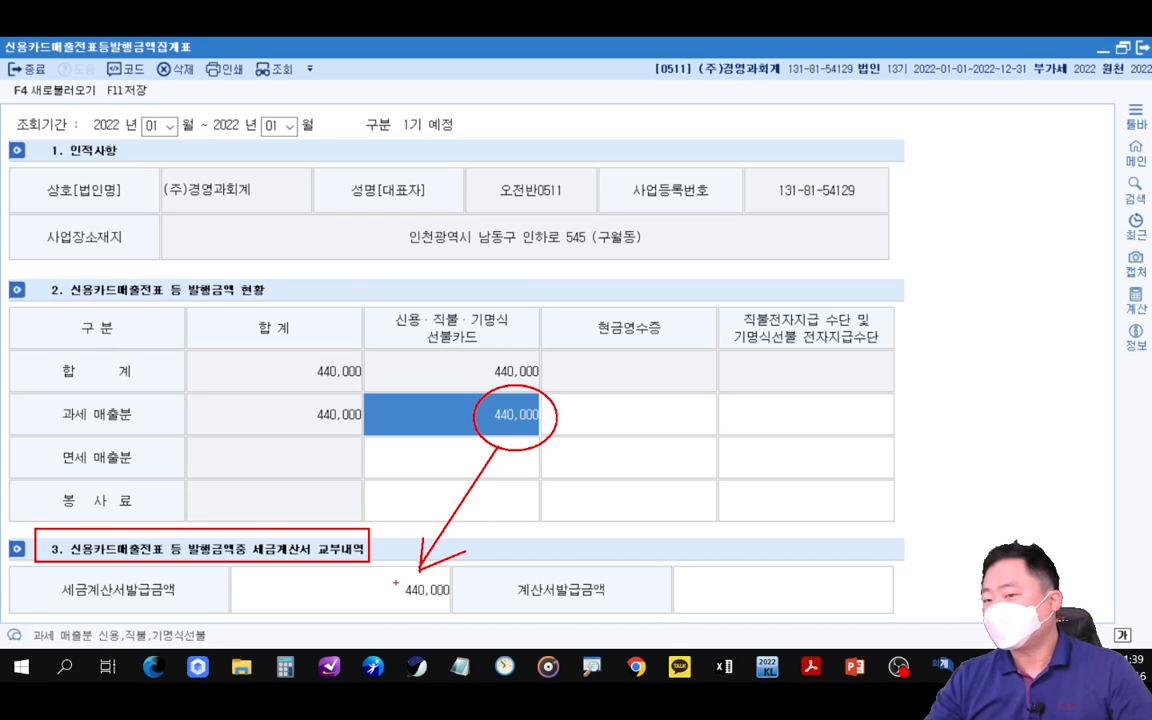
key(Escape)
mouse_move(532, 48)
mouse_down()
mouse_move(1151, 207)
mouse_move(1151, 187)
mouse_up()
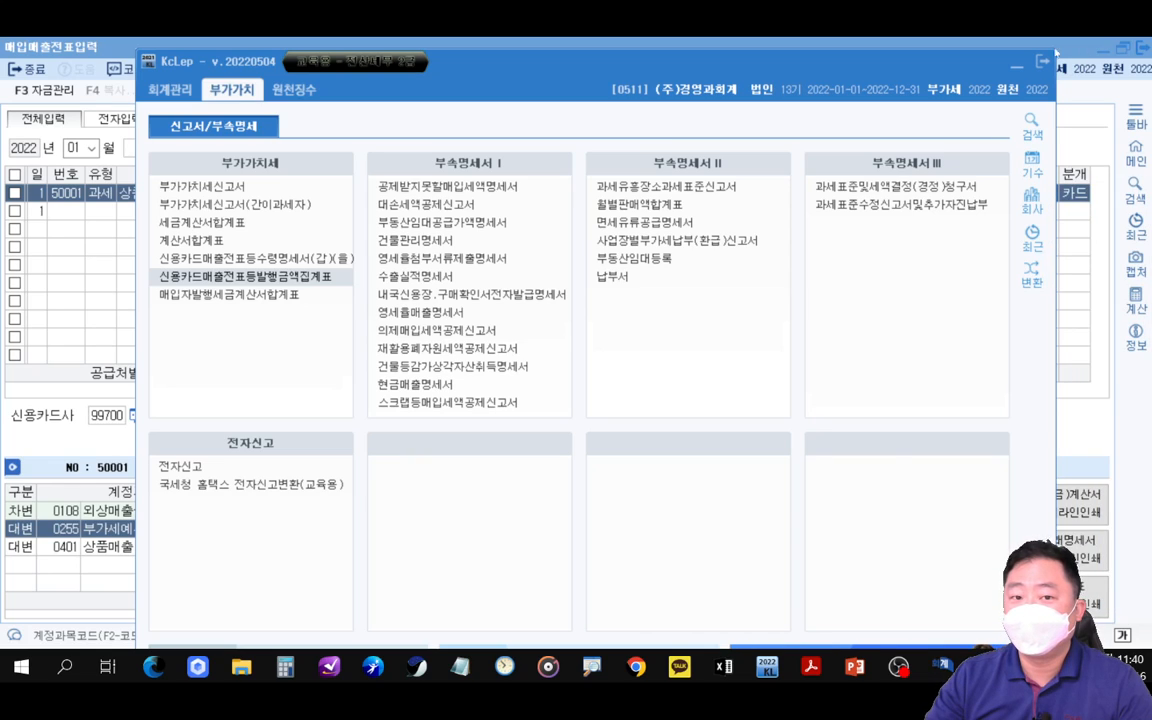
key(Escape)
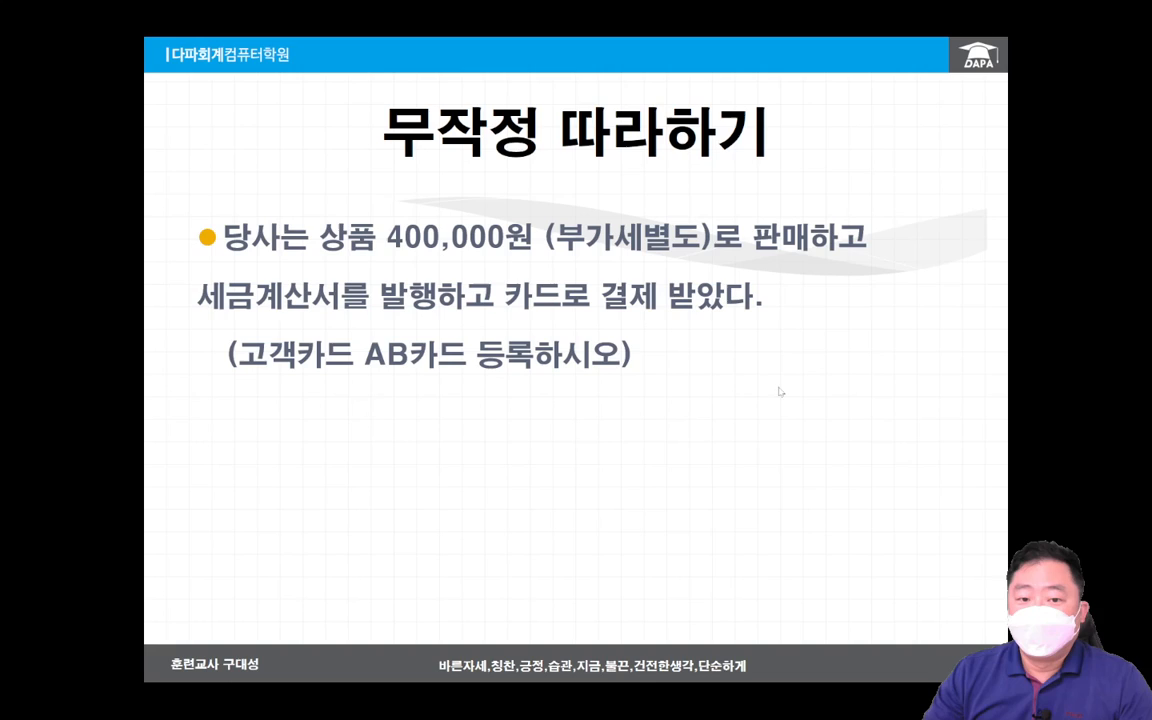
click(671, 476)
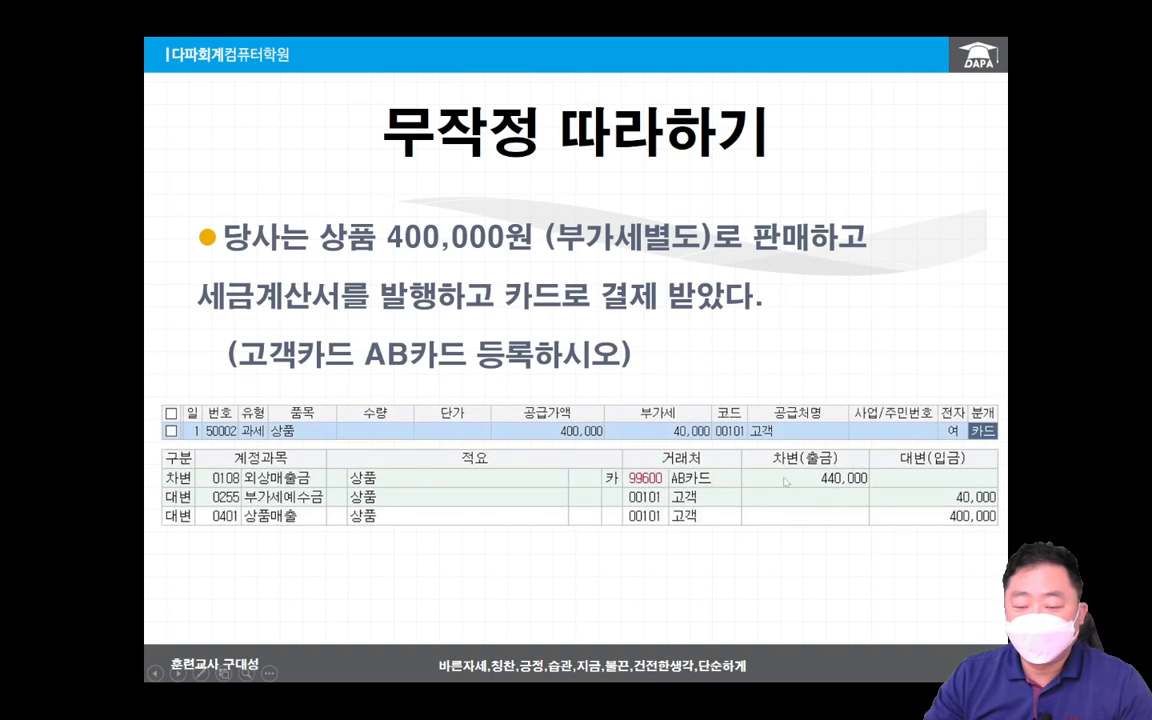
click(718, 442)
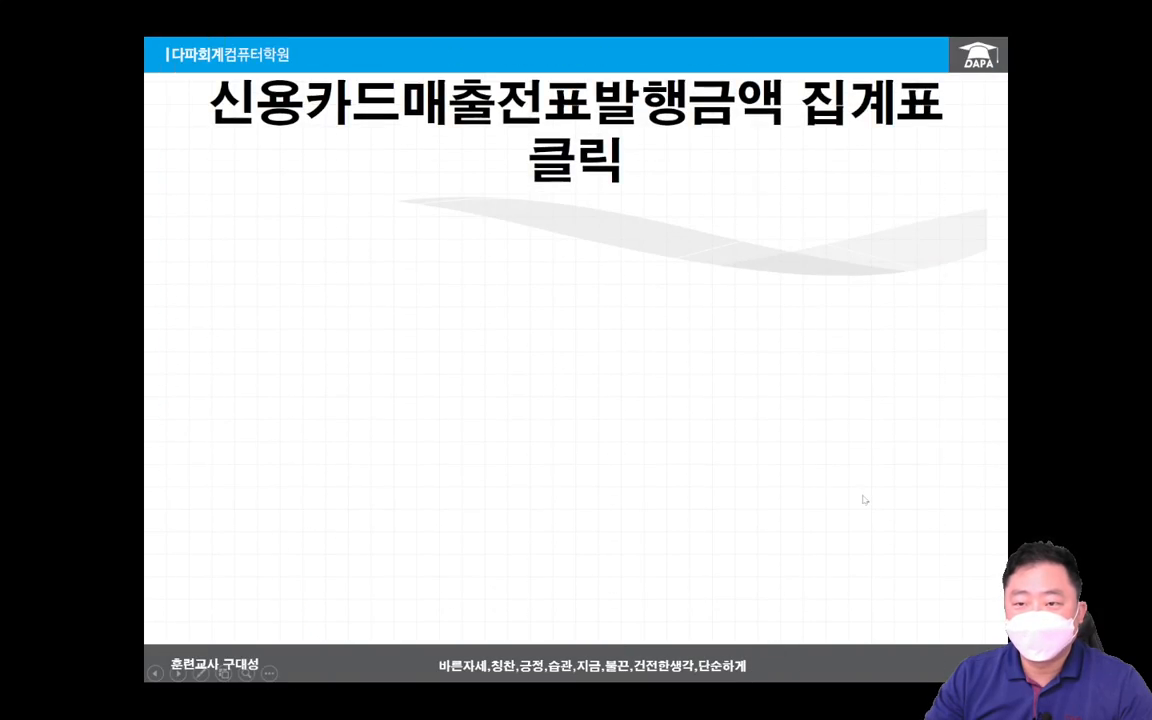
click(862, 498)
click(864, 505)
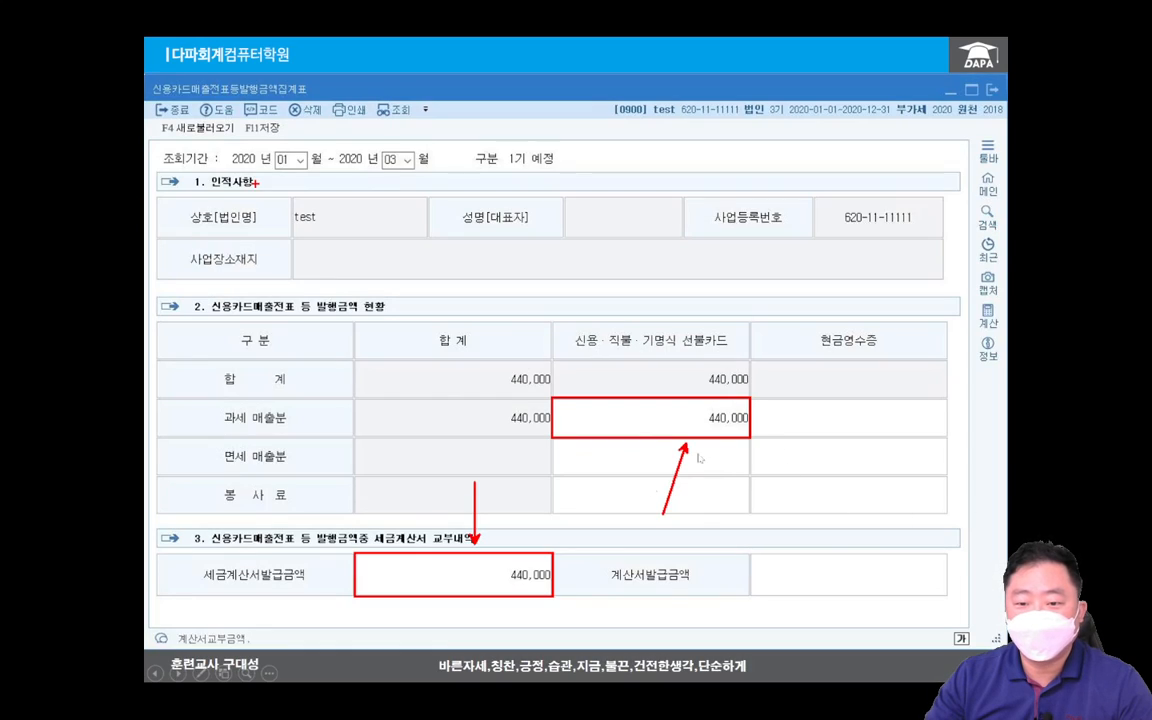
mouse_move(957, 309)
mouse_down()
mouse_move(987, 381)
mouse_move(1008, 527)
mouse_move(1029, 528)
mouse_up()
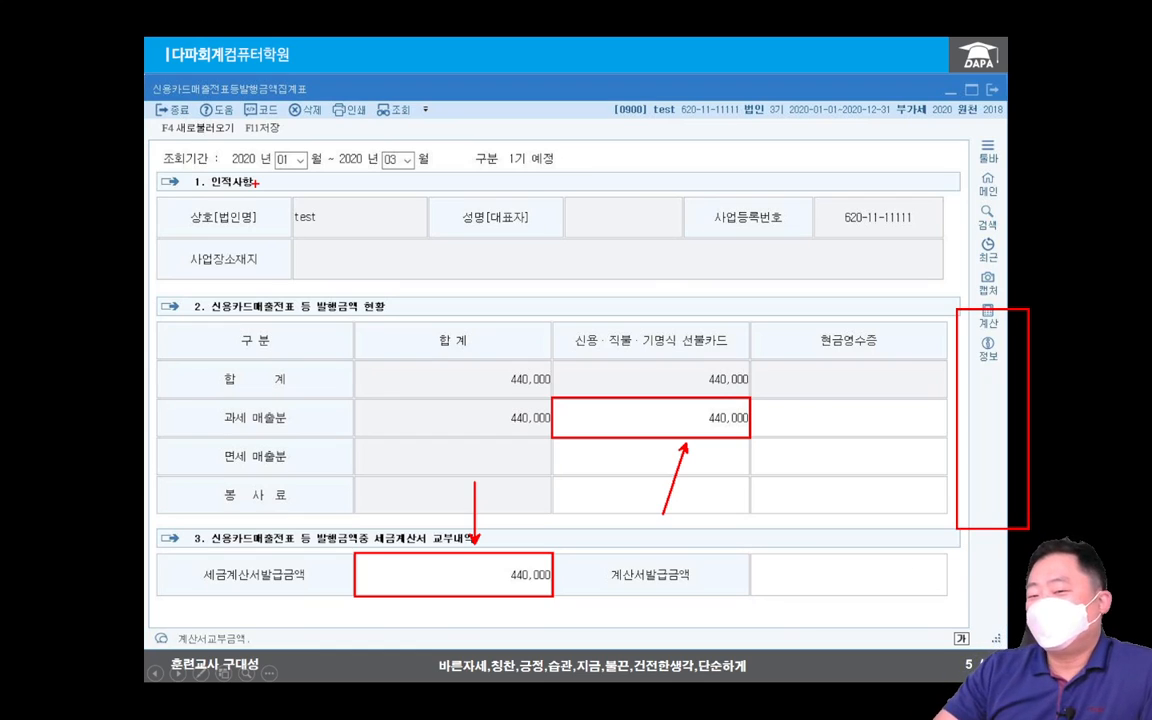
key(Escape)
click(909, 475)
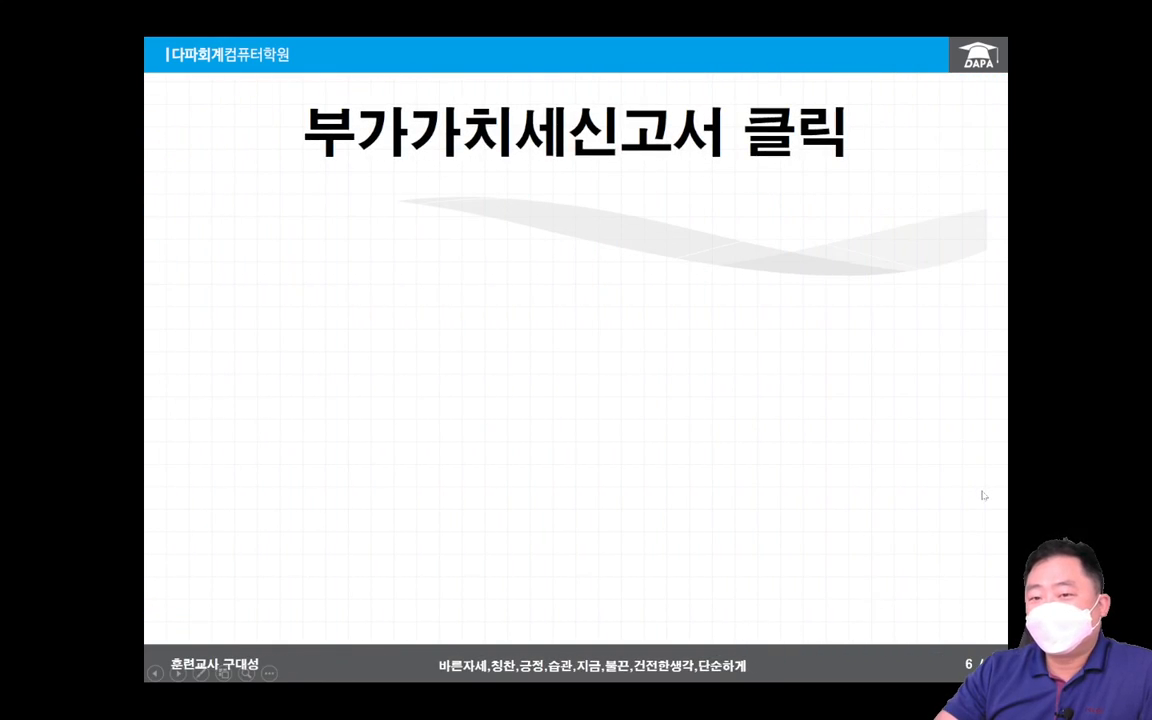
click(982, 495)
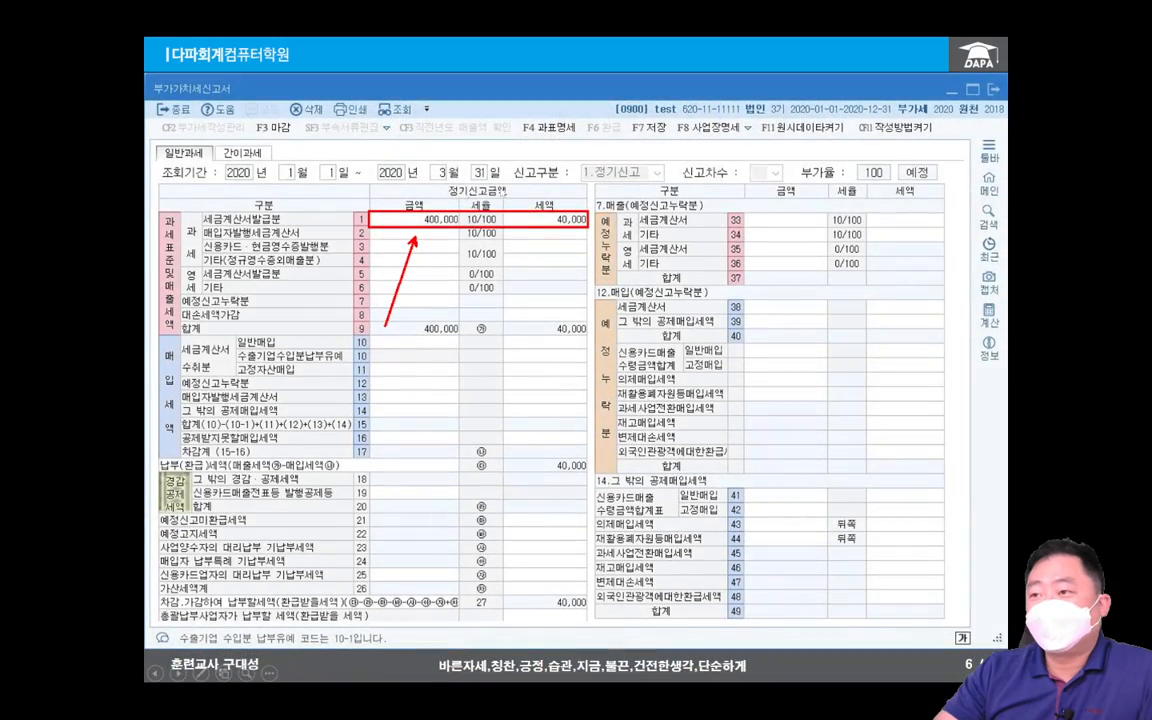
click(776, 523)
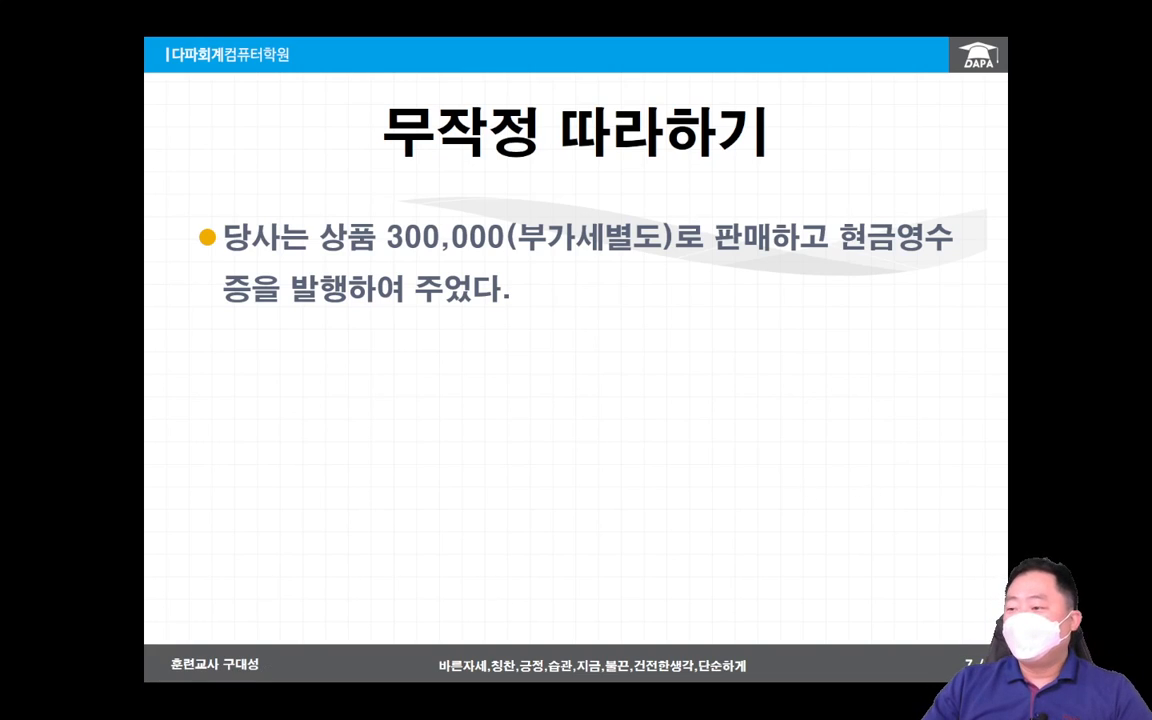
- Bring the 매입매출전표입력 window back into view and start a new sales row with VAT type 22 현과
drag(1151, 300, 916, 338)
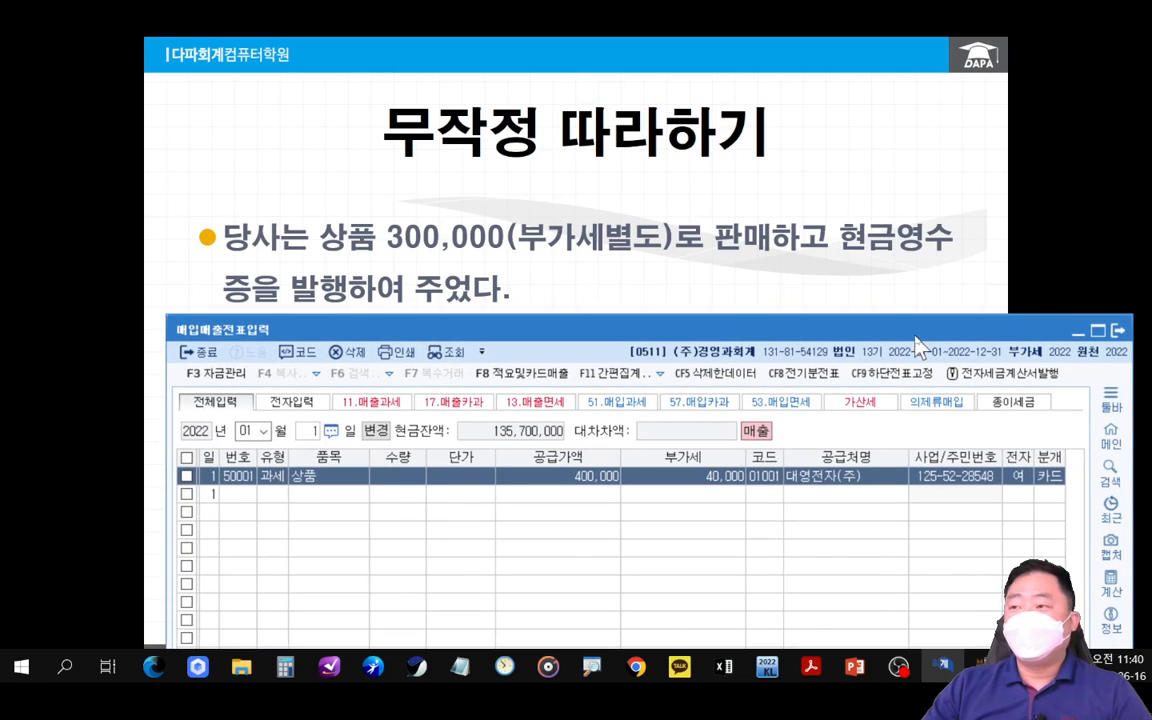
click(278, 494)
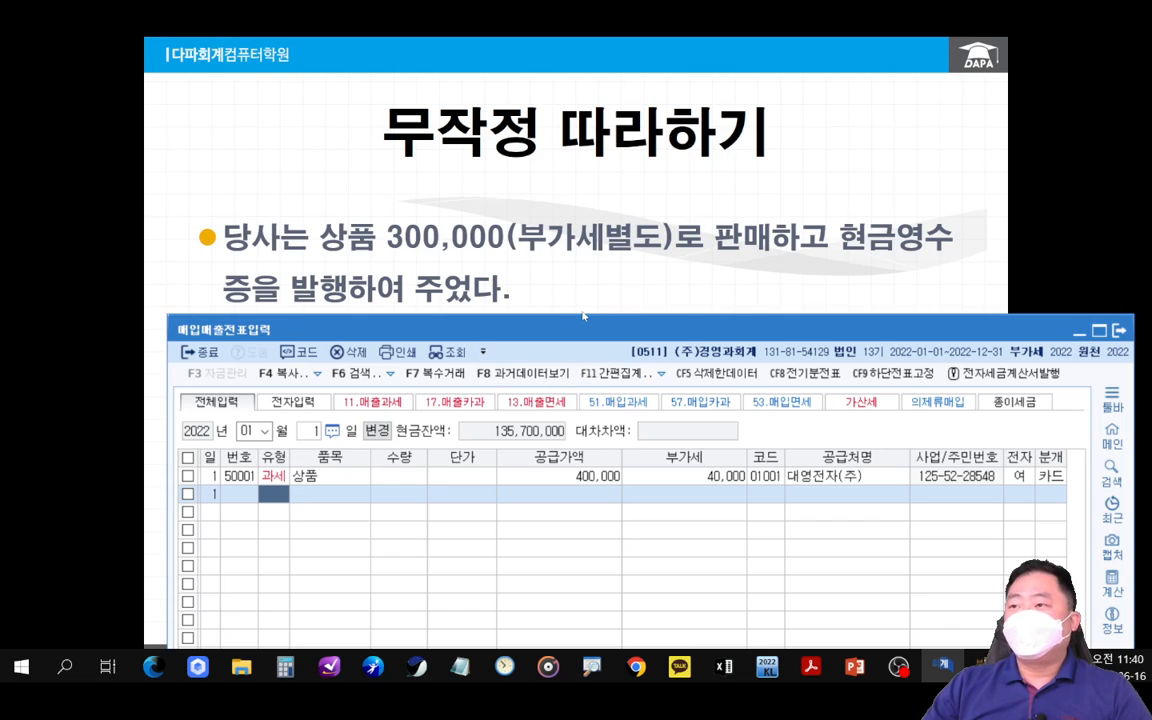
drag(623, 333, 591, 62)
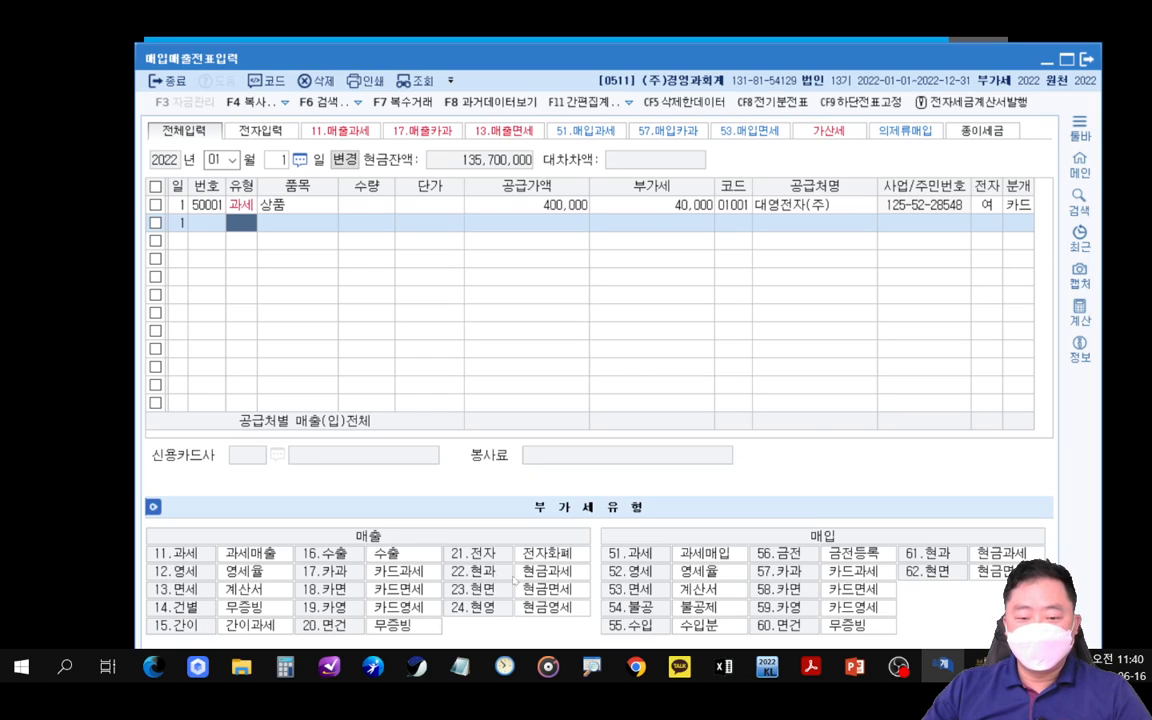
drag(680, 58, 734, 333)
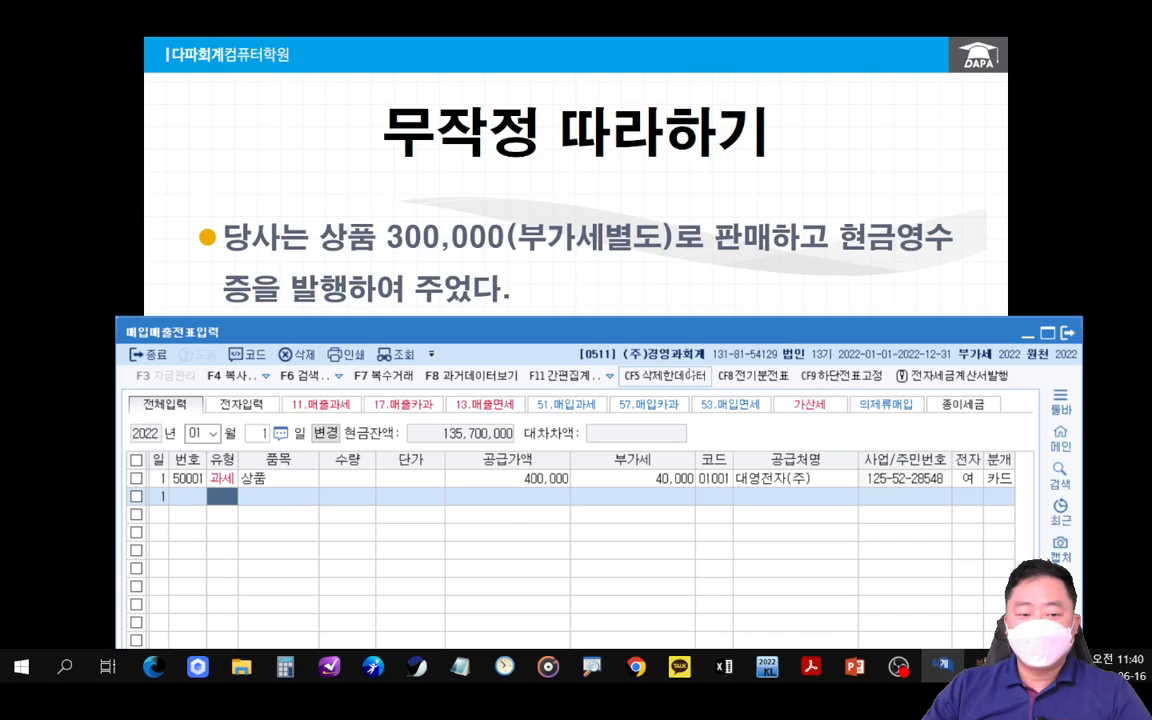
text(22)
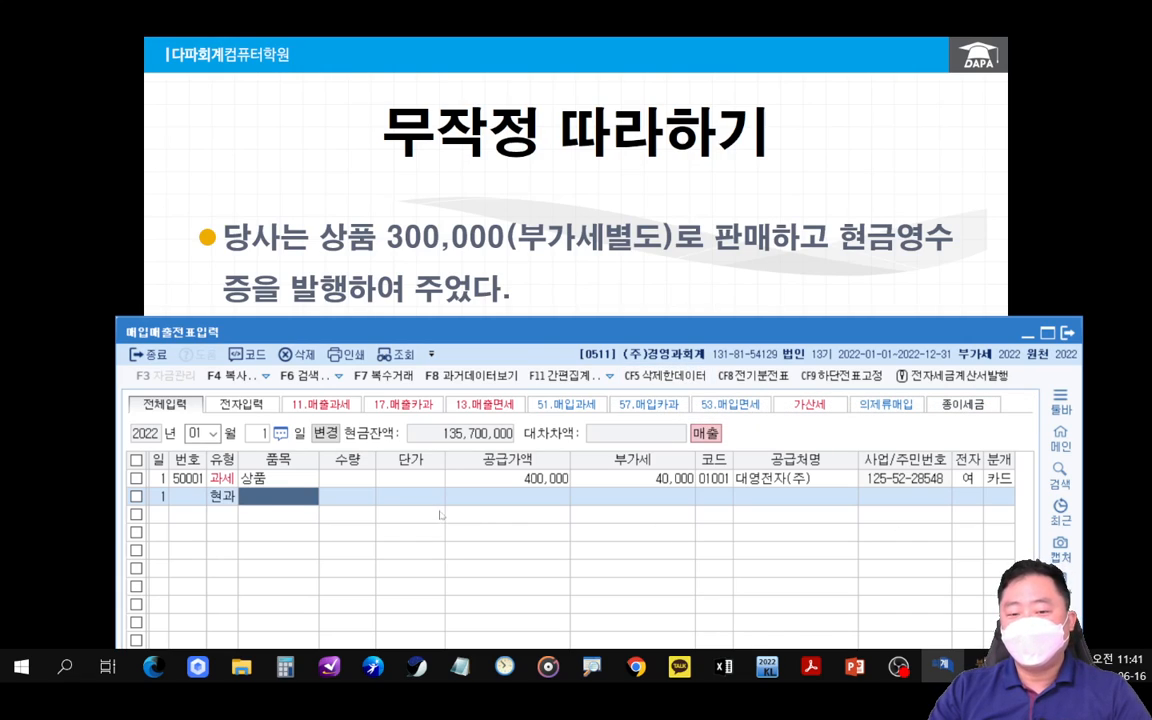
- Enter 상품 as the item of the 현과 row and a VAT-inclusive amount of 330,000 as its 공급가액
key(Return)
key(Return)
key(Return)
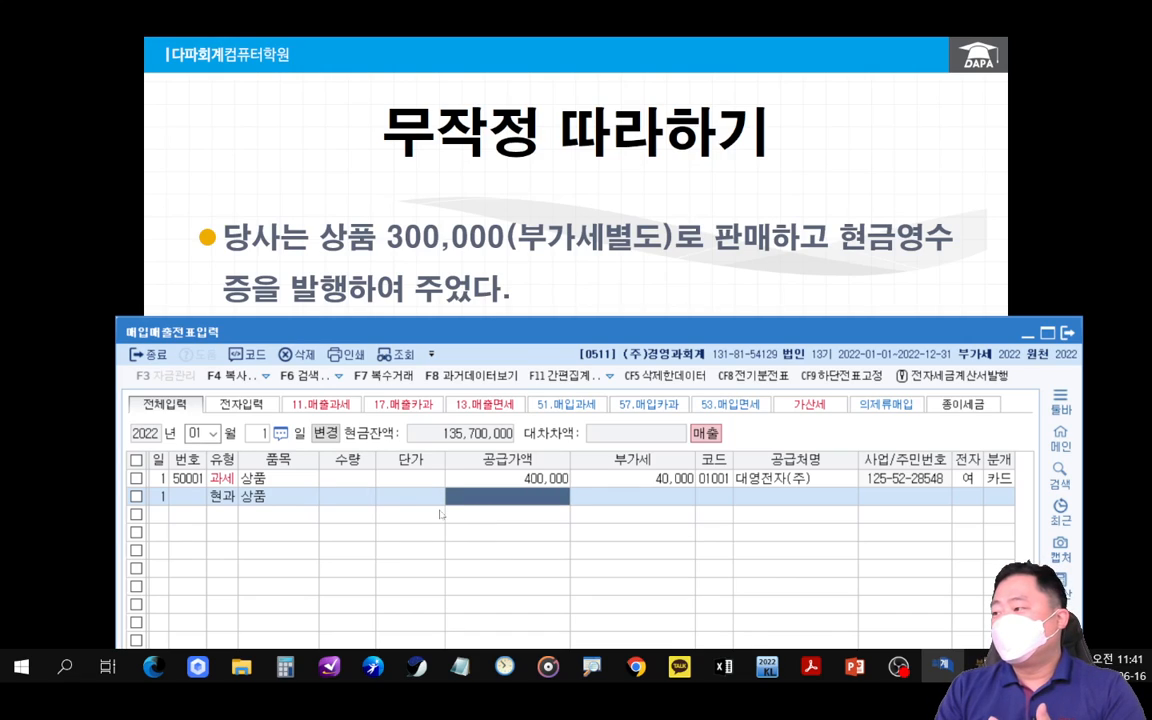
text(3300000)
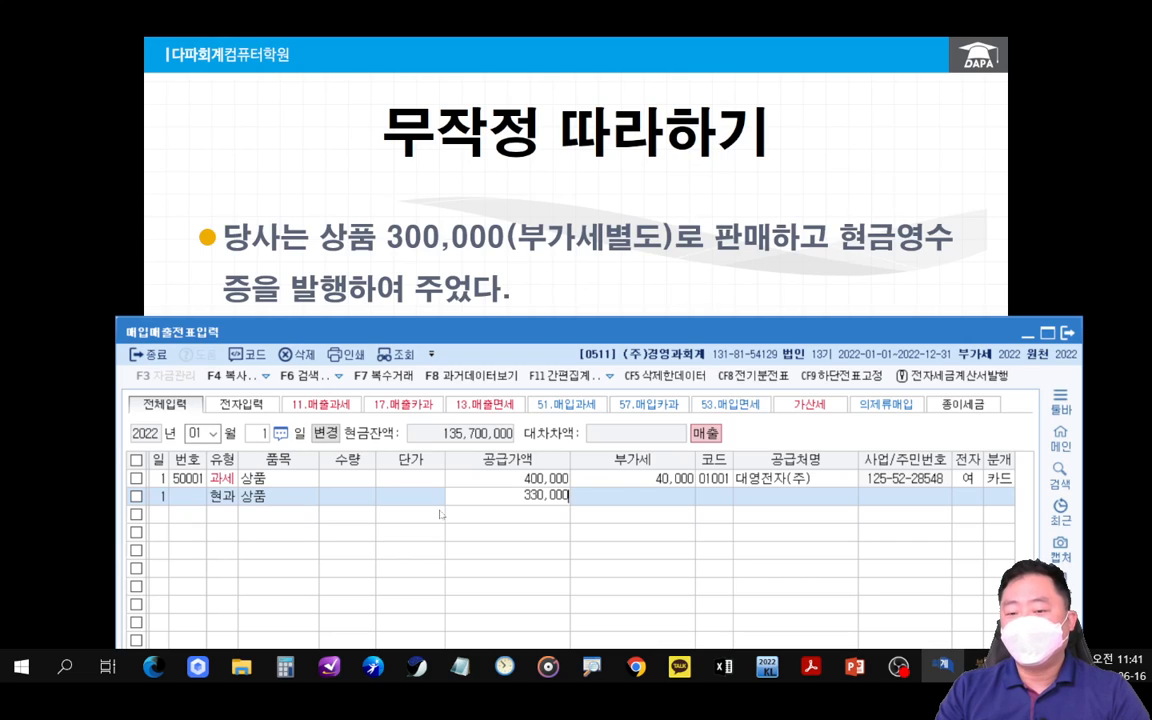
key(Return)
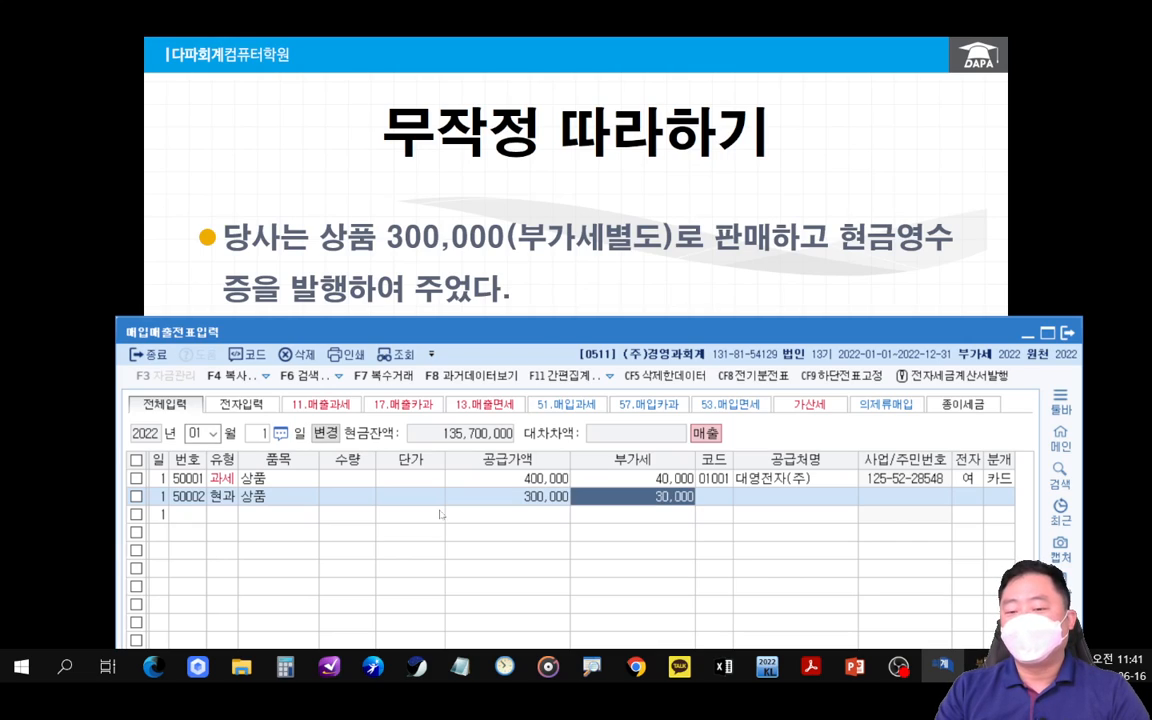
key(Return)
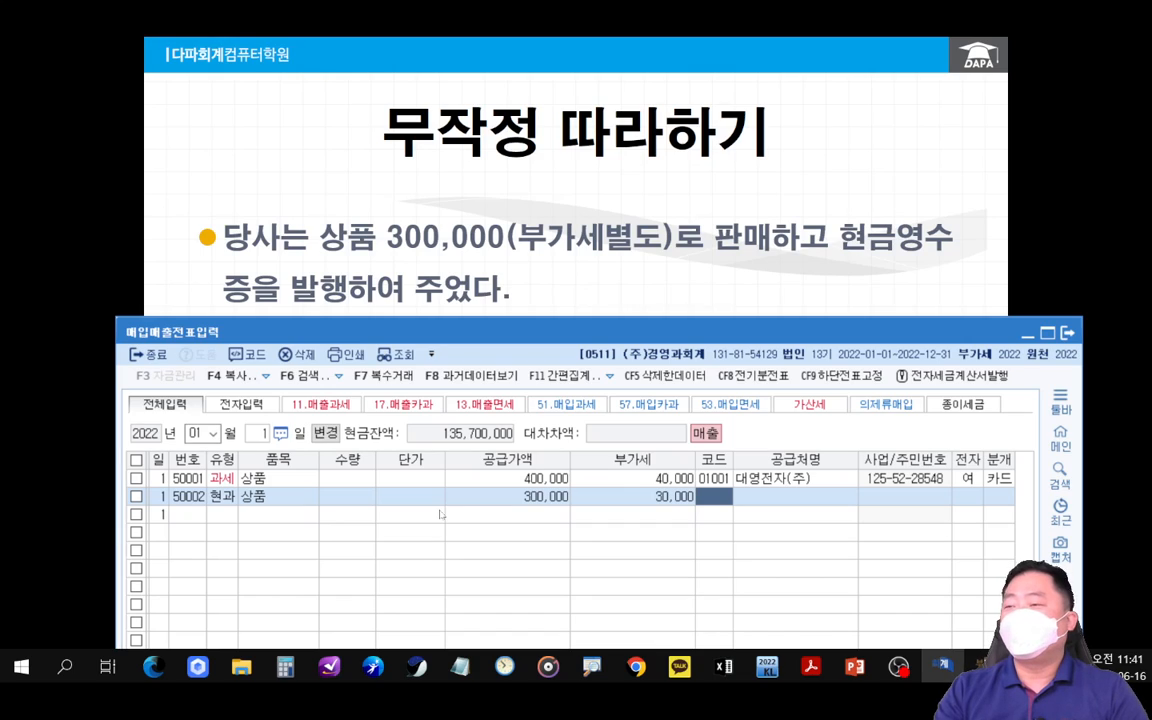
- Set 대영전자(주) as the customer of the 현과 row and choose 현금 as its journal type
key(Return)
key(Return)
key(Return)
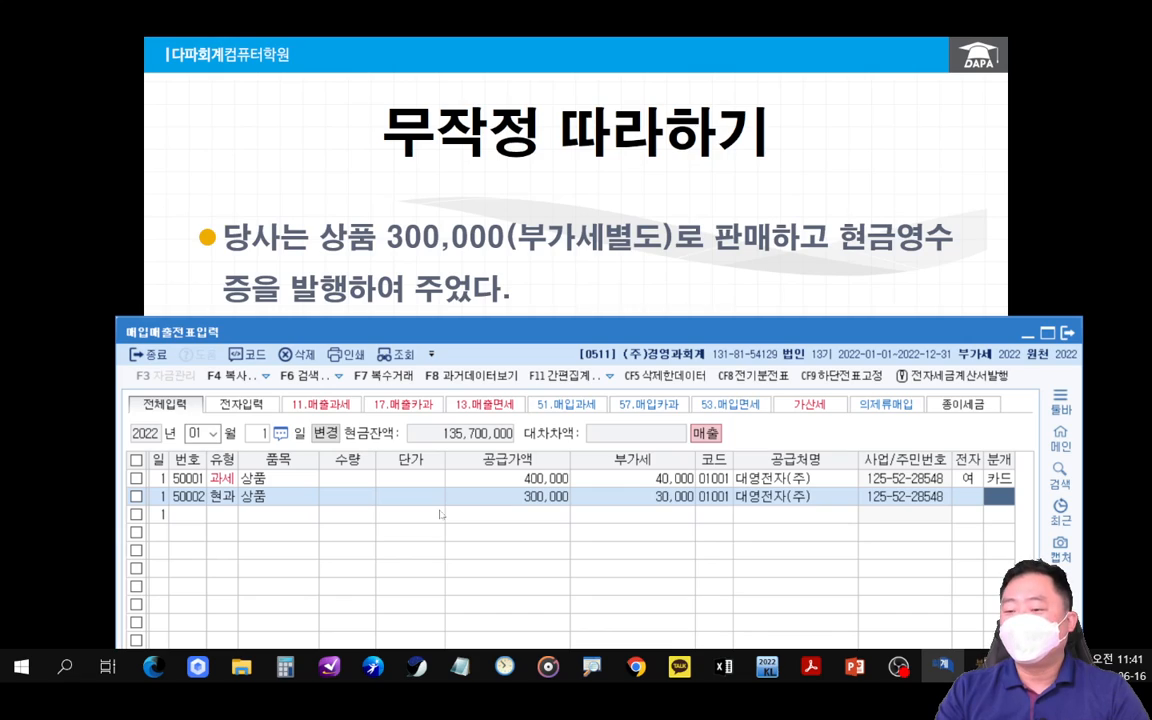
text(1)
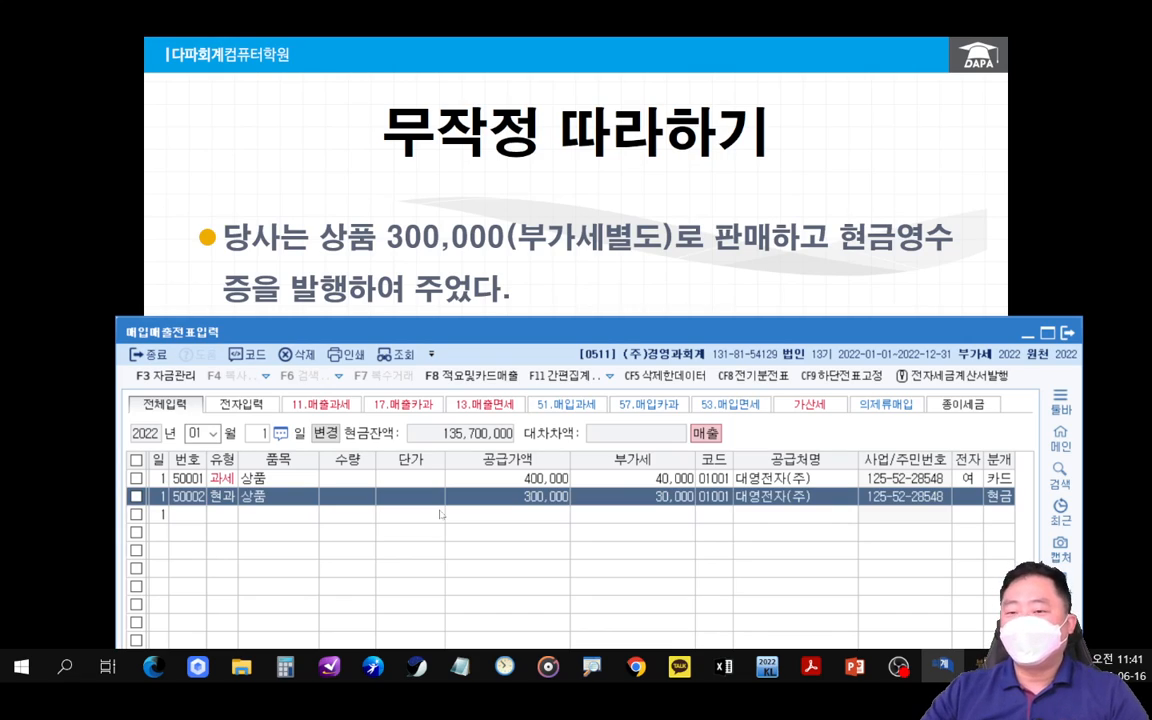
- Check the sales account line in the cash sale's journal and the 공급가액 of its row
drag(740, 331, 790, 52)
click(240, 563)
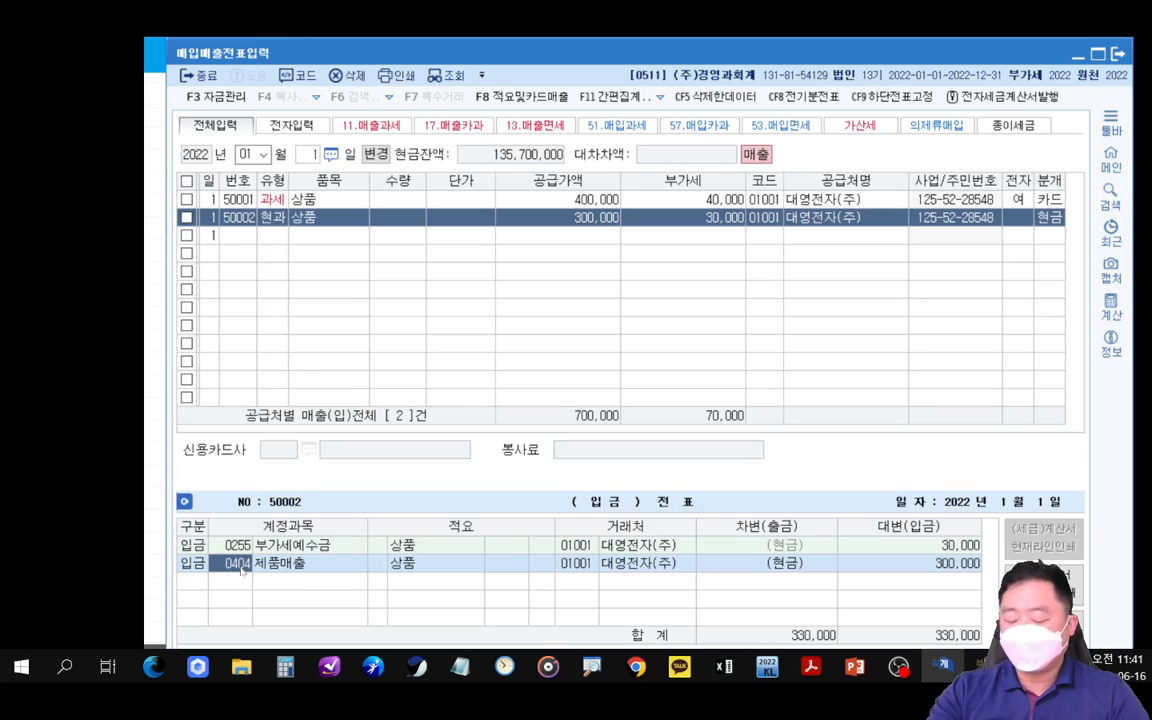
click(566, 220)
click(565, 218)
click(608, 234)
click(606, 224)
click(607, 233)
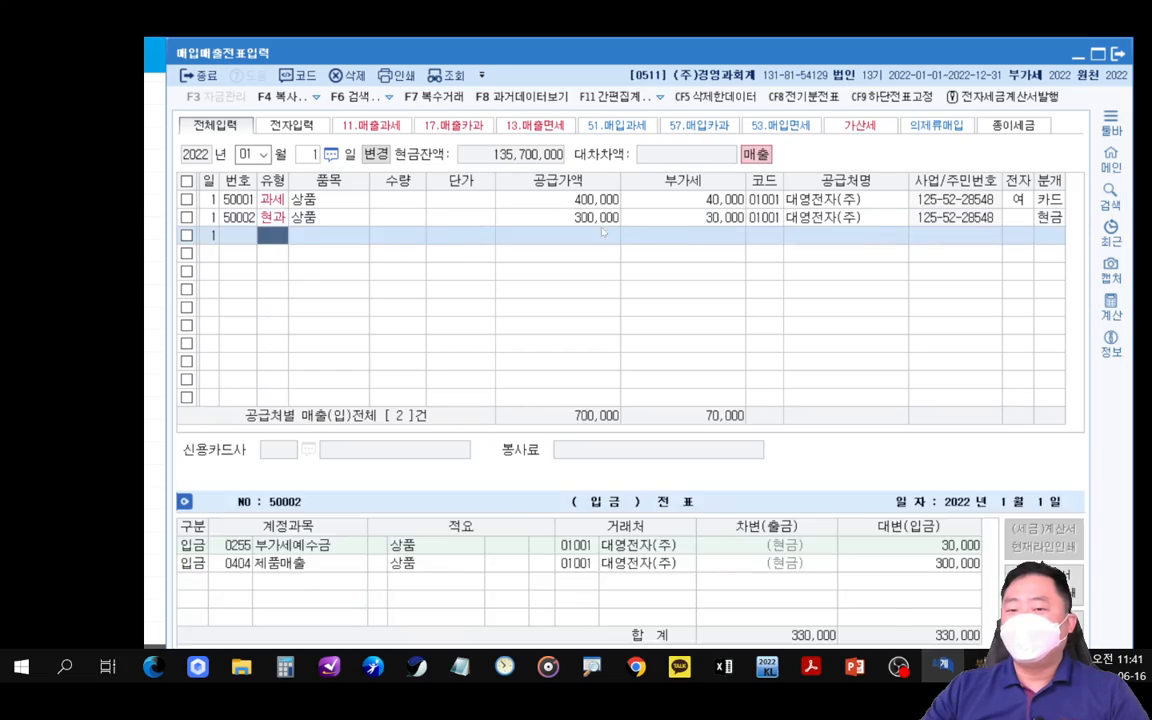
click(606, 224)
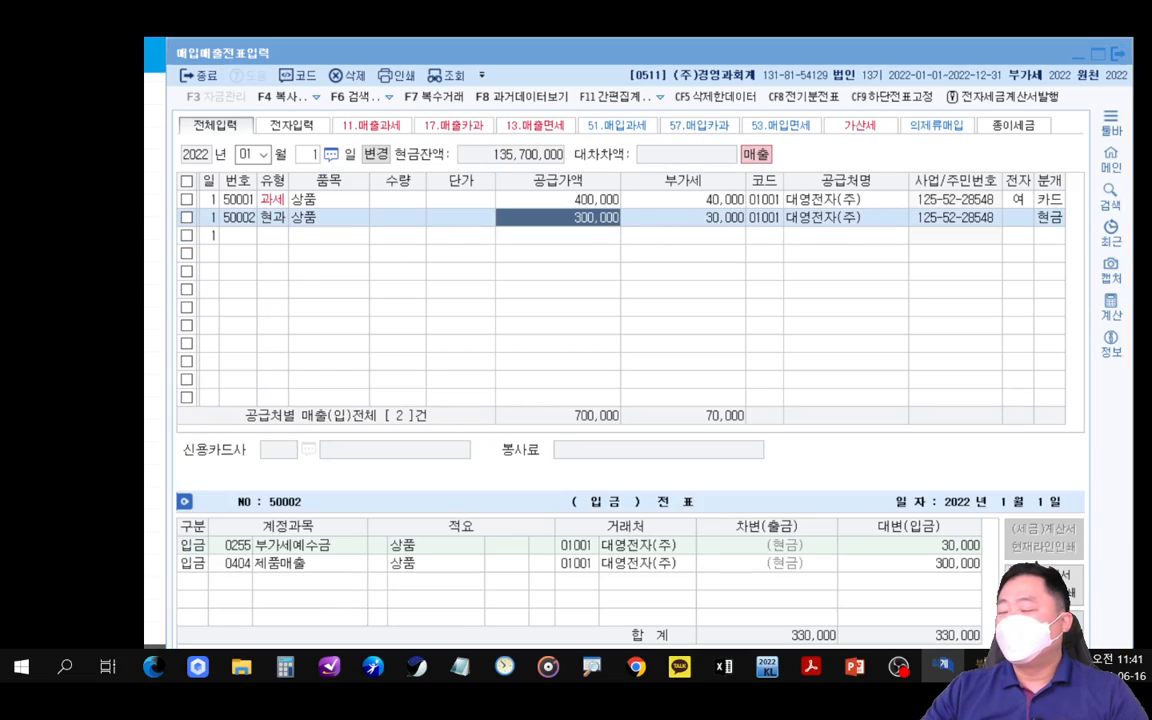
- Bring the 부가가치세신고서 window into view and reload the return to include the latest sales
drag(1150, 150, 548, 82)
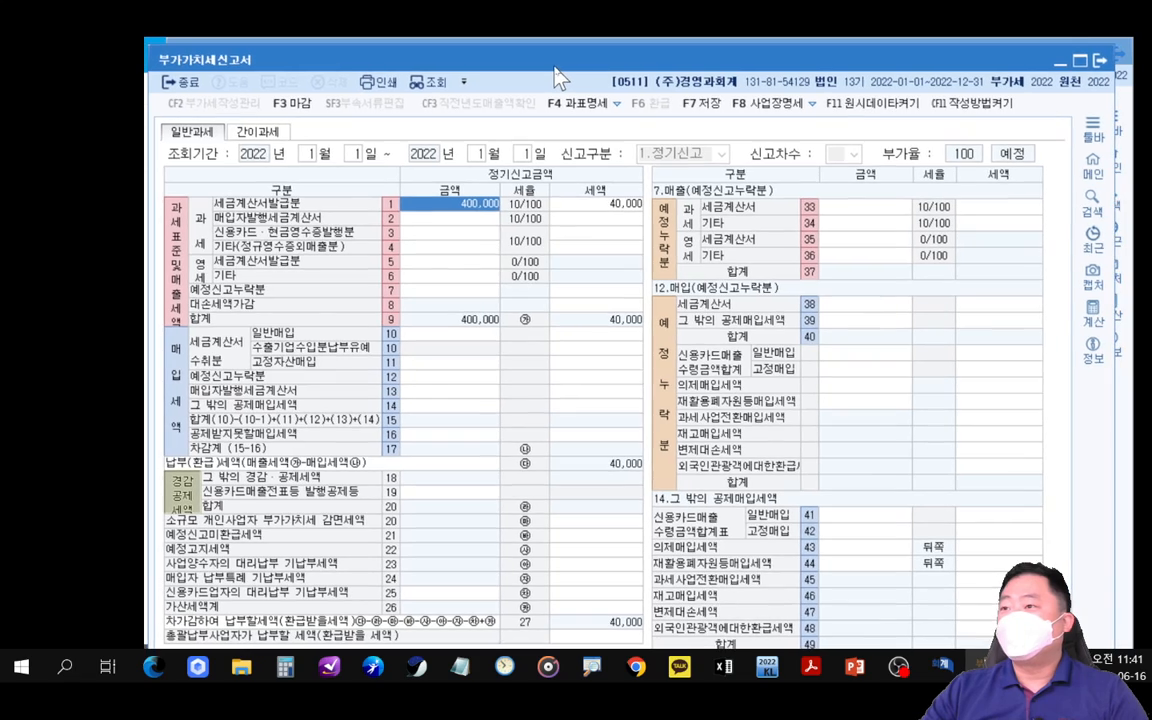
mouse_move(396, 67)
mouse_down()
mouse_move(437, 97)
mouse_move(463, 98)
mouse_move(595, 263)
mouse_up()
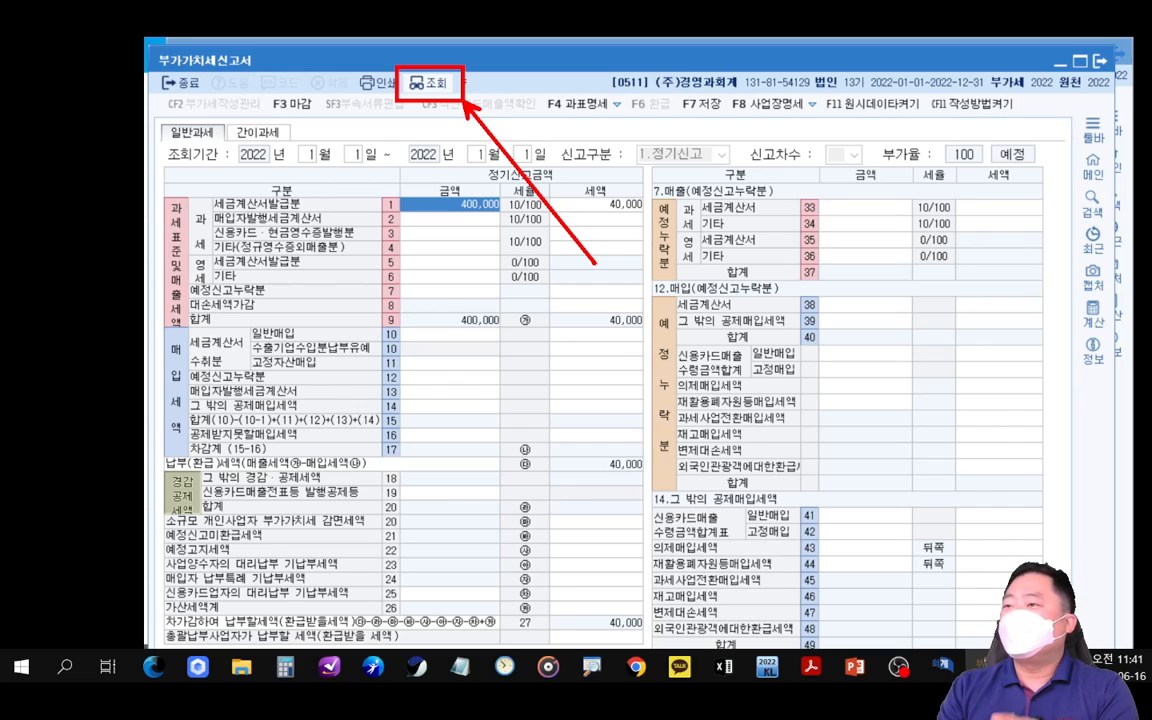
key(Escape)
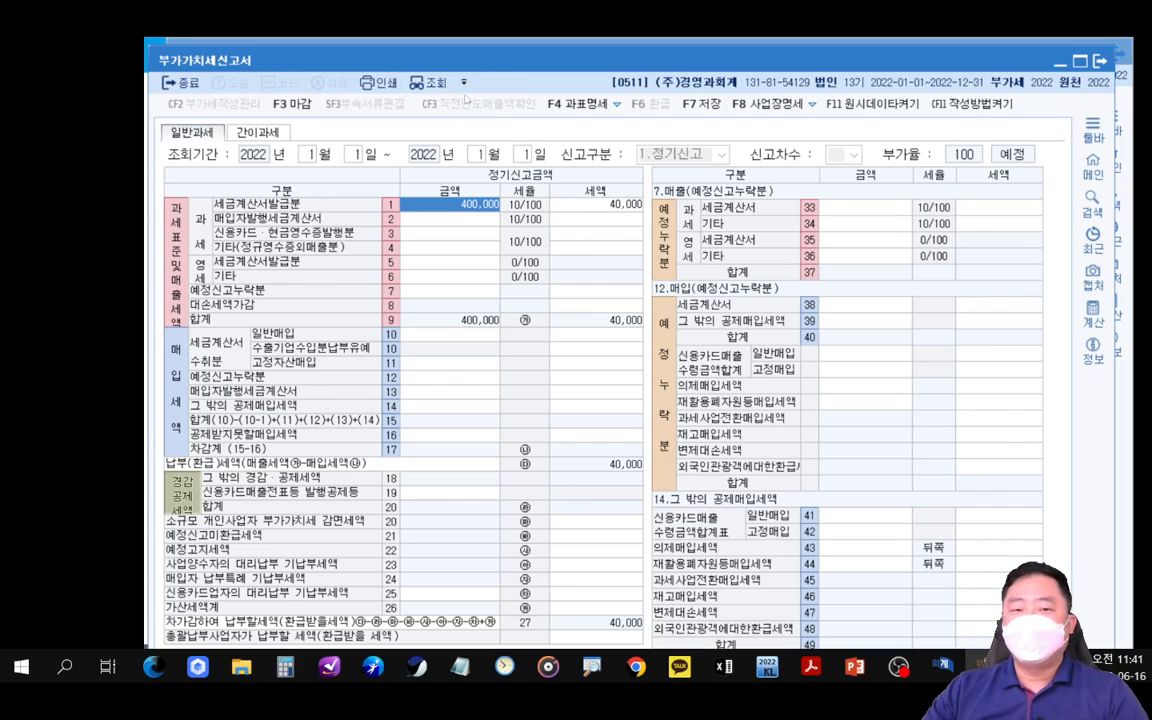
click(432, 83)
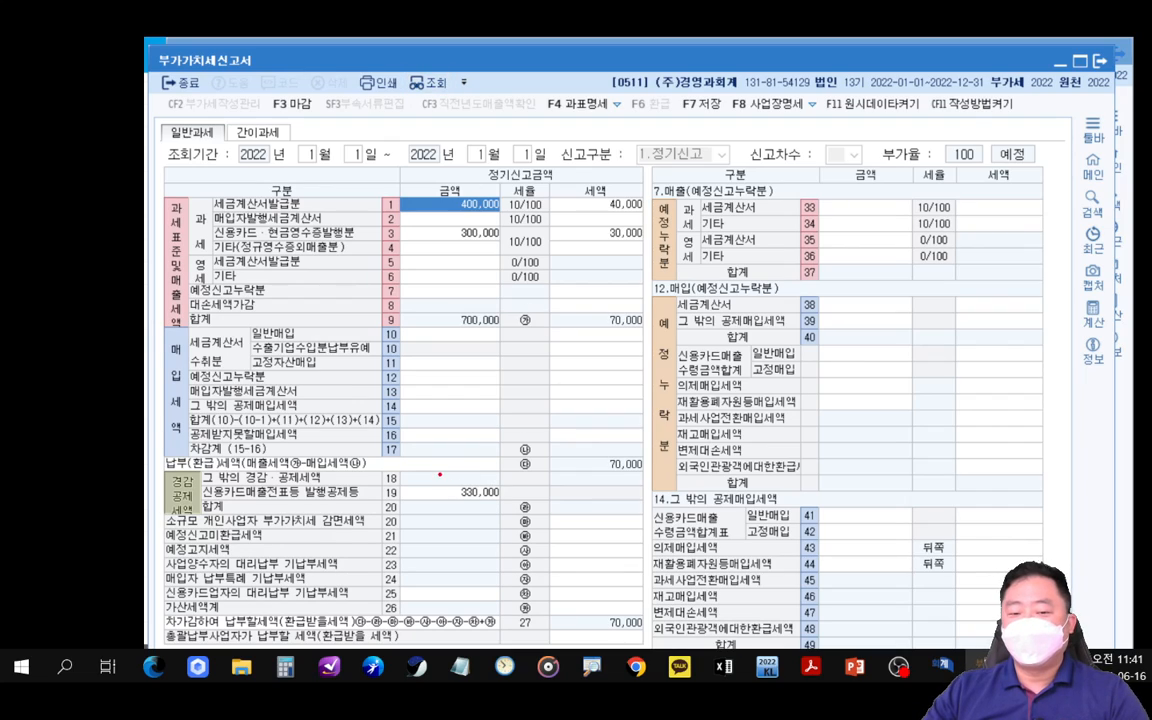
- Compare the credit card issuance deduction on line 19 with the card and cash receipt sales on line 3, dividing by 1.1
mouse_move(439, 475)
mouse_down()
mouse_move(512, 505)
mouse_move(590, 610)
mouse_up()
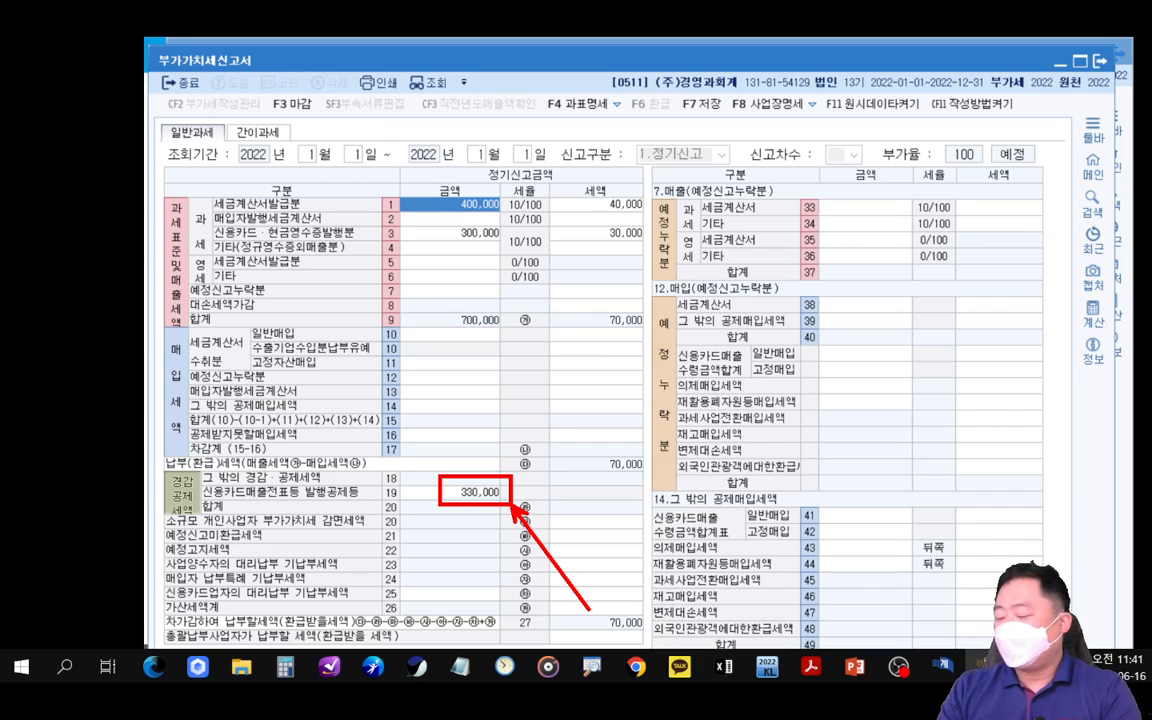
key(e)
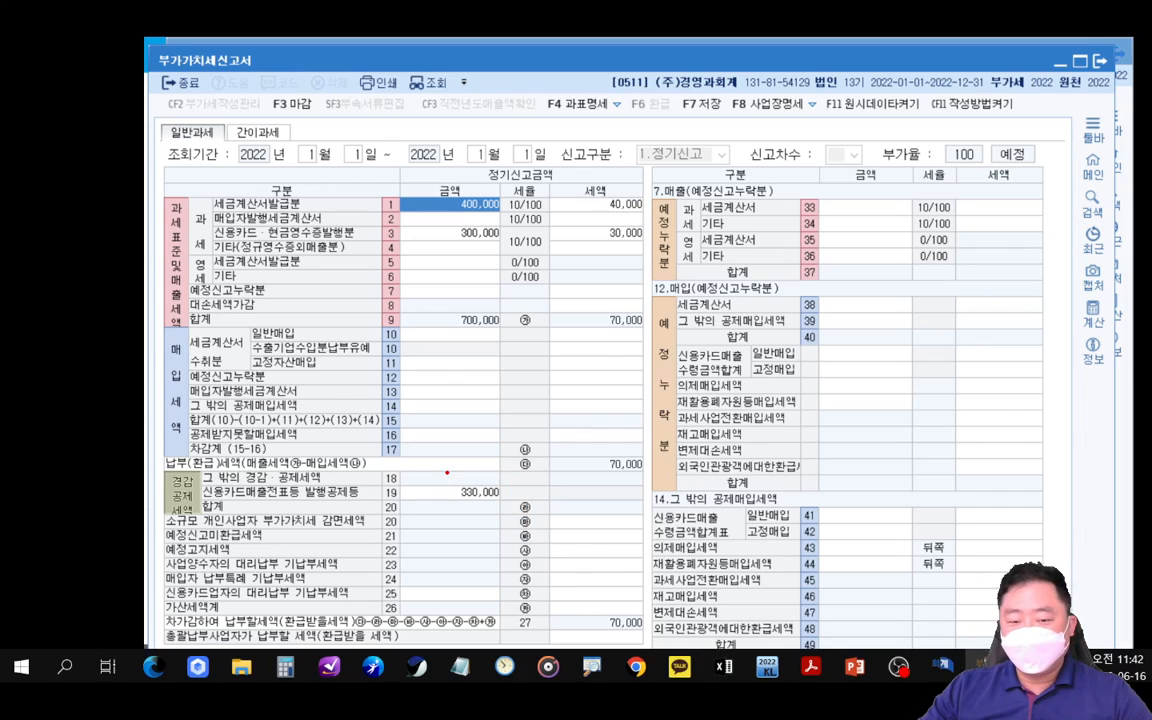
drag(447, 473, 505, 502)
mouse_move(452, 471)
mouse_down()
mouse_move(452, 245)
mouse_move(653, 247)
mouse_up()
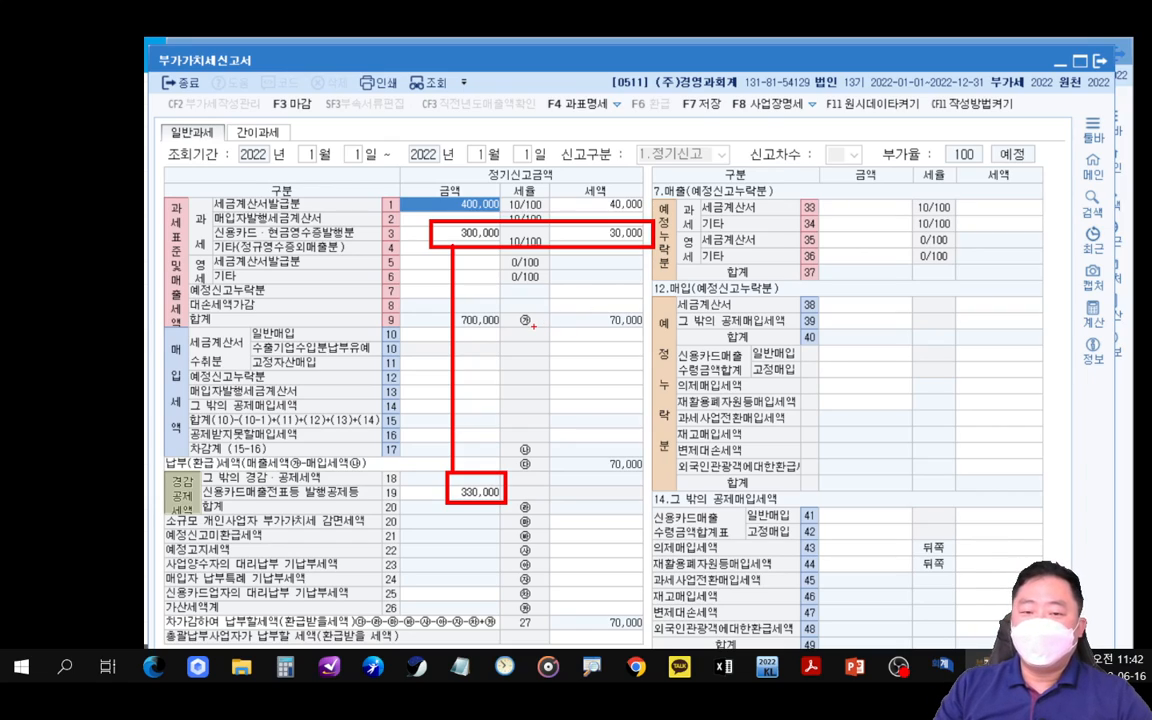
mouse_move(458, 362)
mouse_down()
mouse_move(483, 359)
mouse_move(469, 378)
mouse_move(514, 371)
mouse_up()
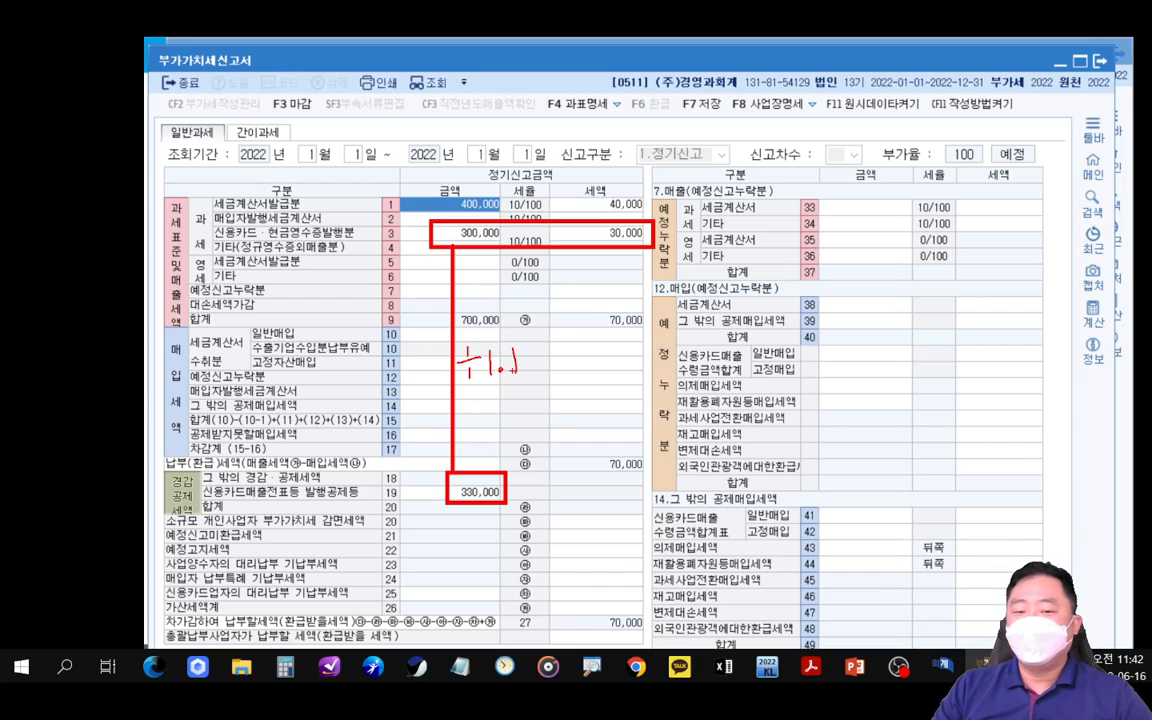
drag(456, 331, 524, 390)
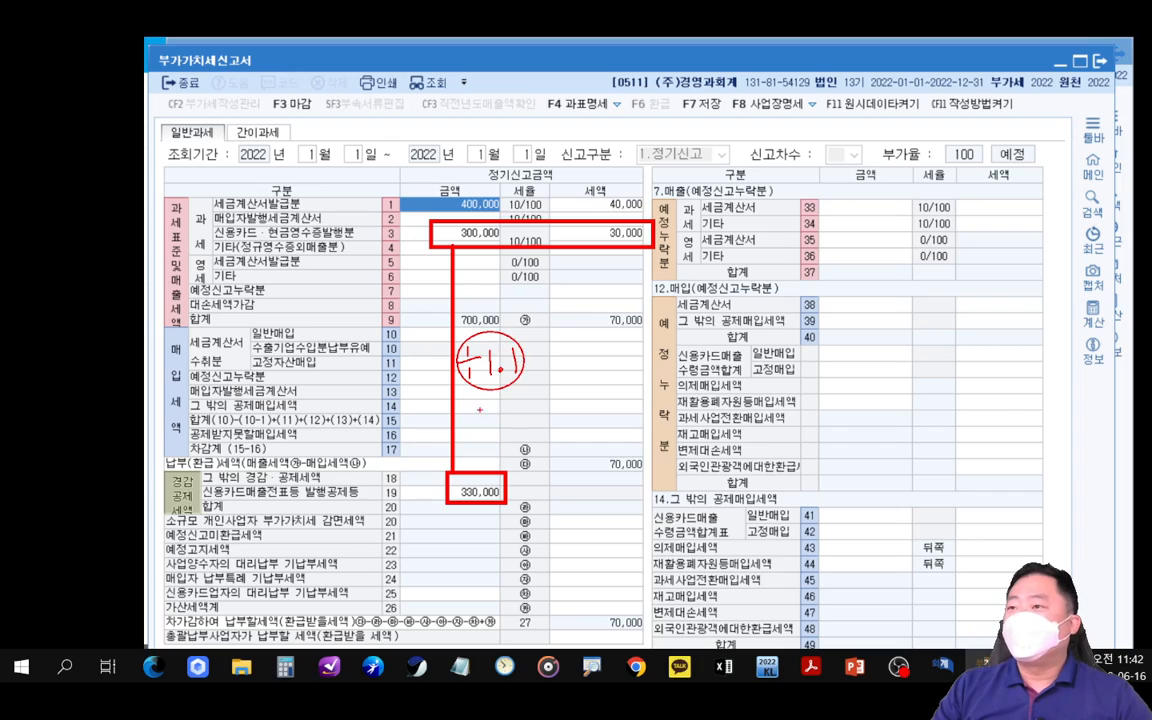
mouse_move(437, 275)
mouse_down()
mouse_move(454, 247)
mouse_move(480, 281)
mouse_up()
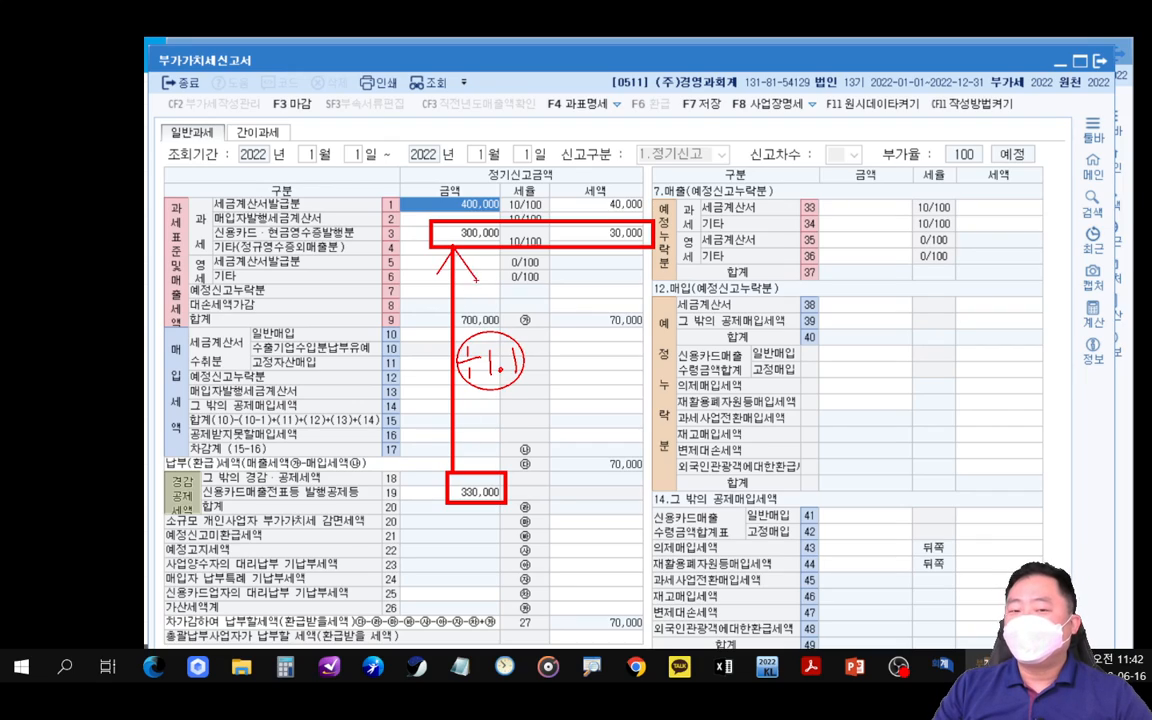
mouse_move(379, 222)
mouse_down()
mouse_move(392, 235)
mouse_move(380, 226)
mouse_up()
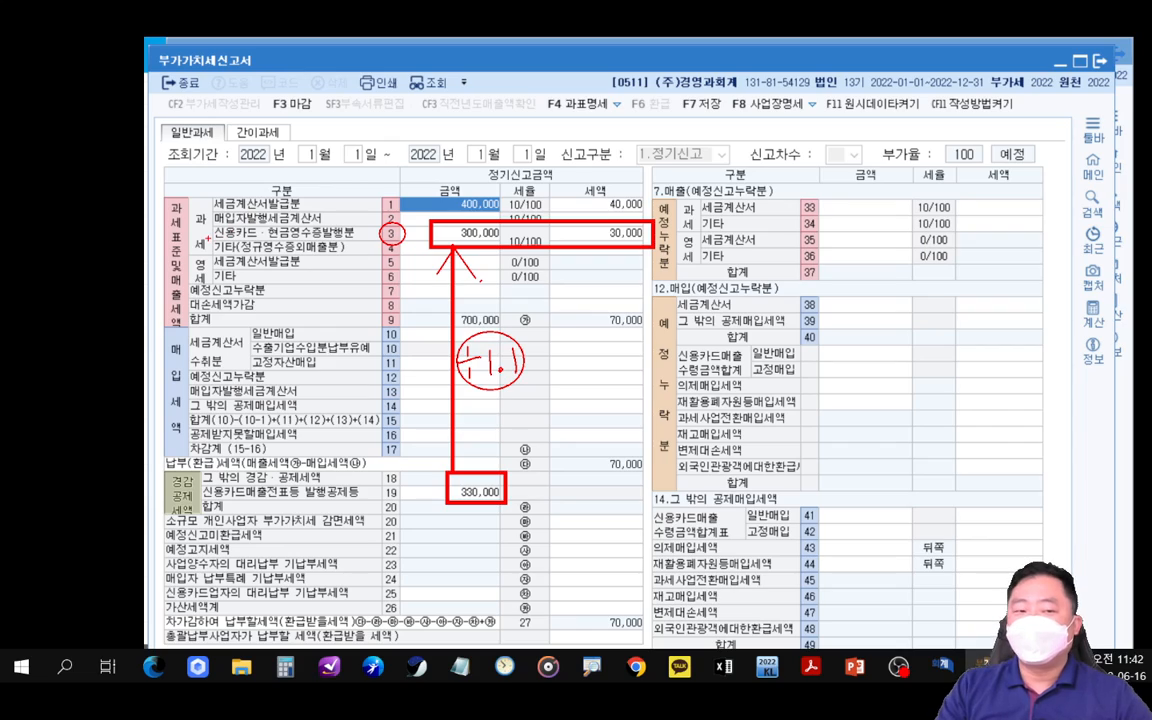
mouse_move(207, 240)
mouse_down()
mouse_move(255, 224)
mouse_move(363, 224)
mouse_up()
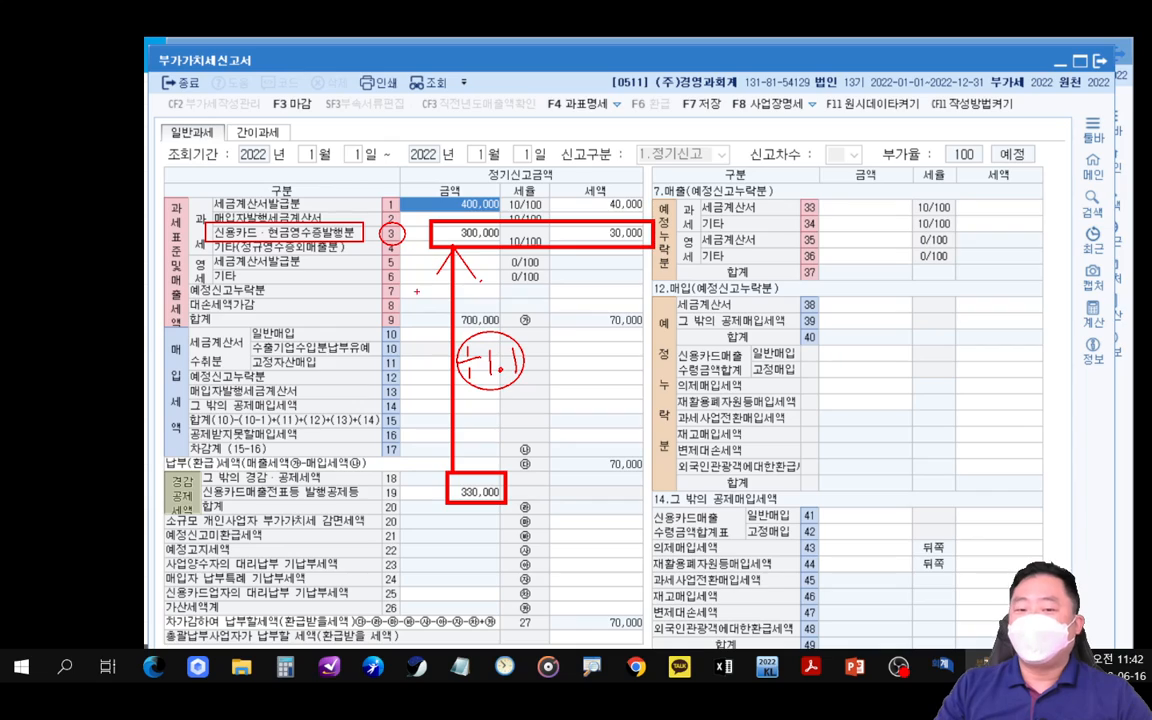
drag(398, 486, 386, 486)
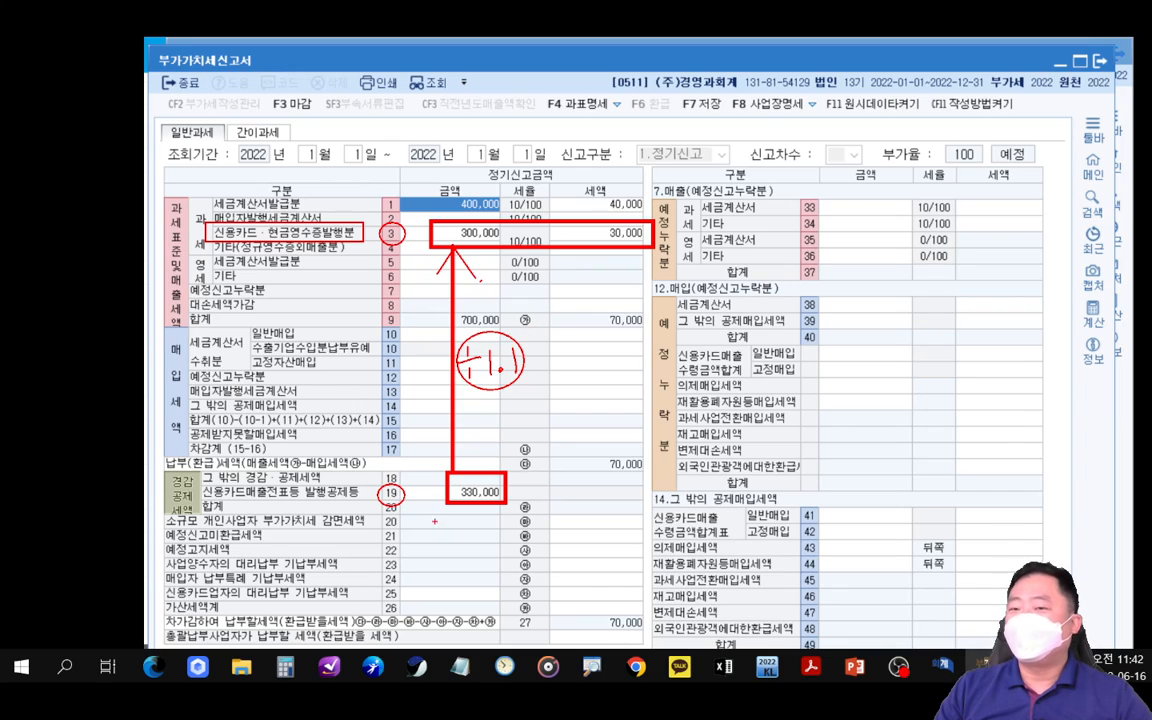
mouse_move(410, 349)
mouse_down()
mouse_move(412, 336)
mouse_move(428, 338)
mouse_move(386, 332)
mouse_move(380, 346)
mouse_move(394, 360)
mouse_up()
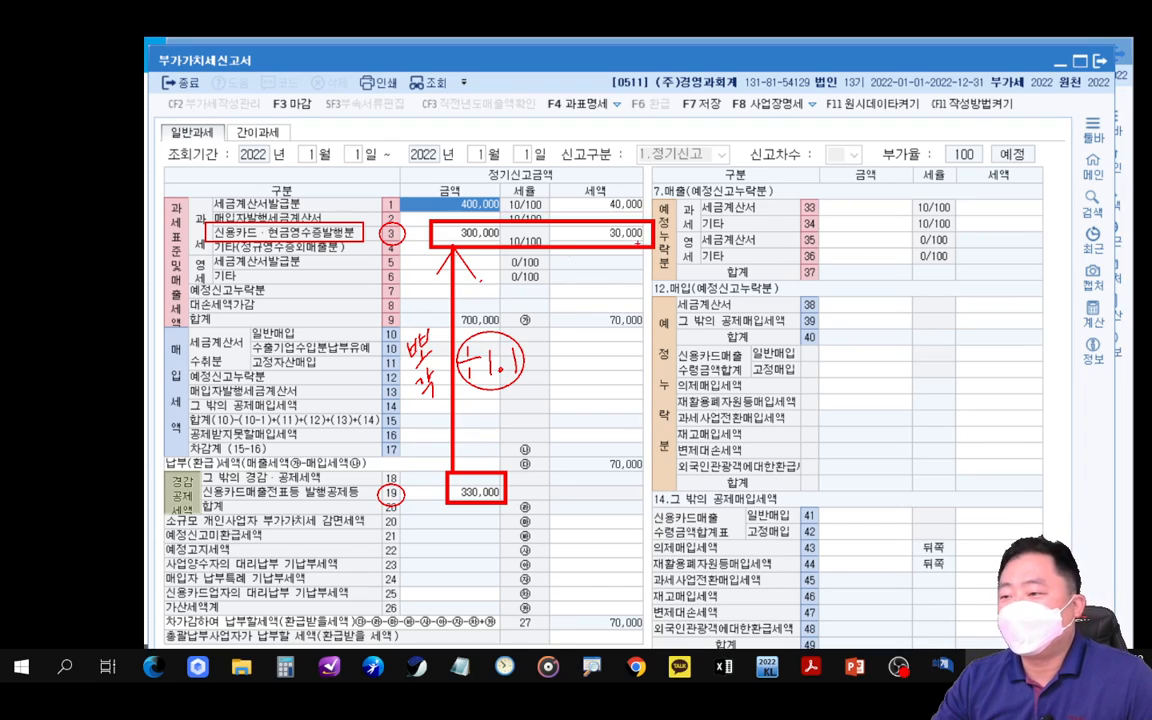
key(Escape)
- Bring the 신용카드매출전표등발행금액집계표 window into view and reload its January 2022 figures without saving the modified data
mouse_move(1150, 104)
mouse_down()
mouse_move(730, 104)
mouse_move(566, 90)
mouse_move(586, 78)
mouse_up()
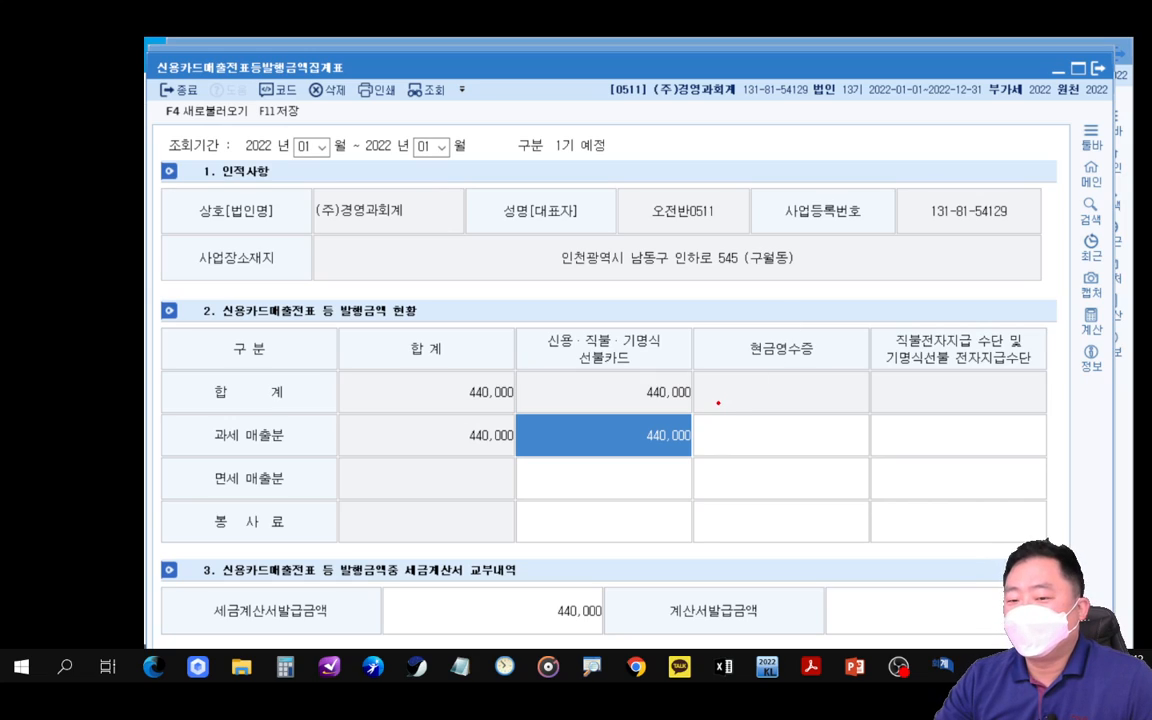
drag(710, 418, 856, 456)
mouse_move(810, 398)
mouse_down()
mouse_move(826, 414)
mouse_move(880, 382)
mouse_up()
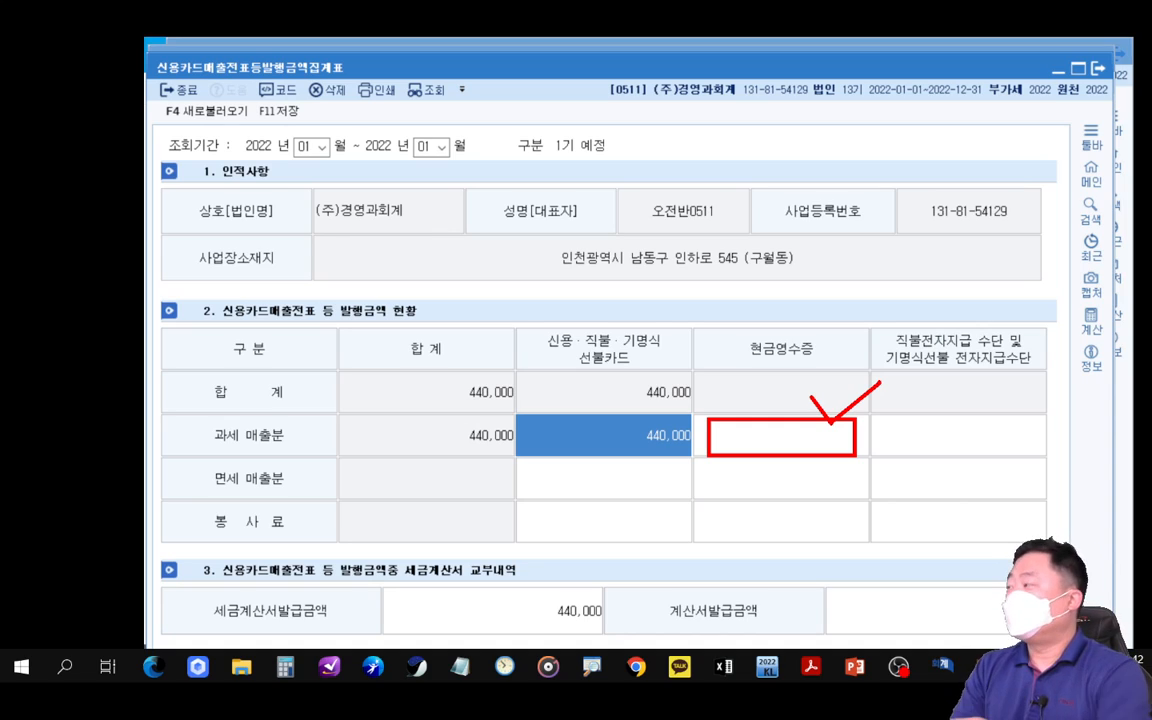
key(Escape)
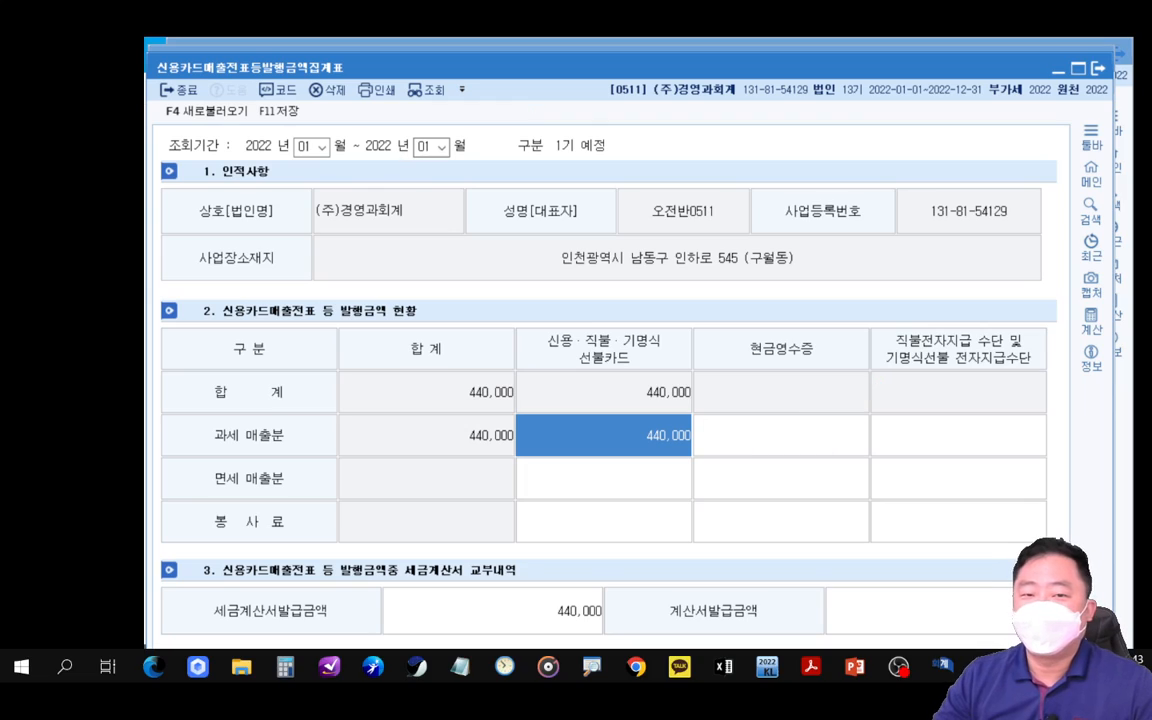
click(431, 147)
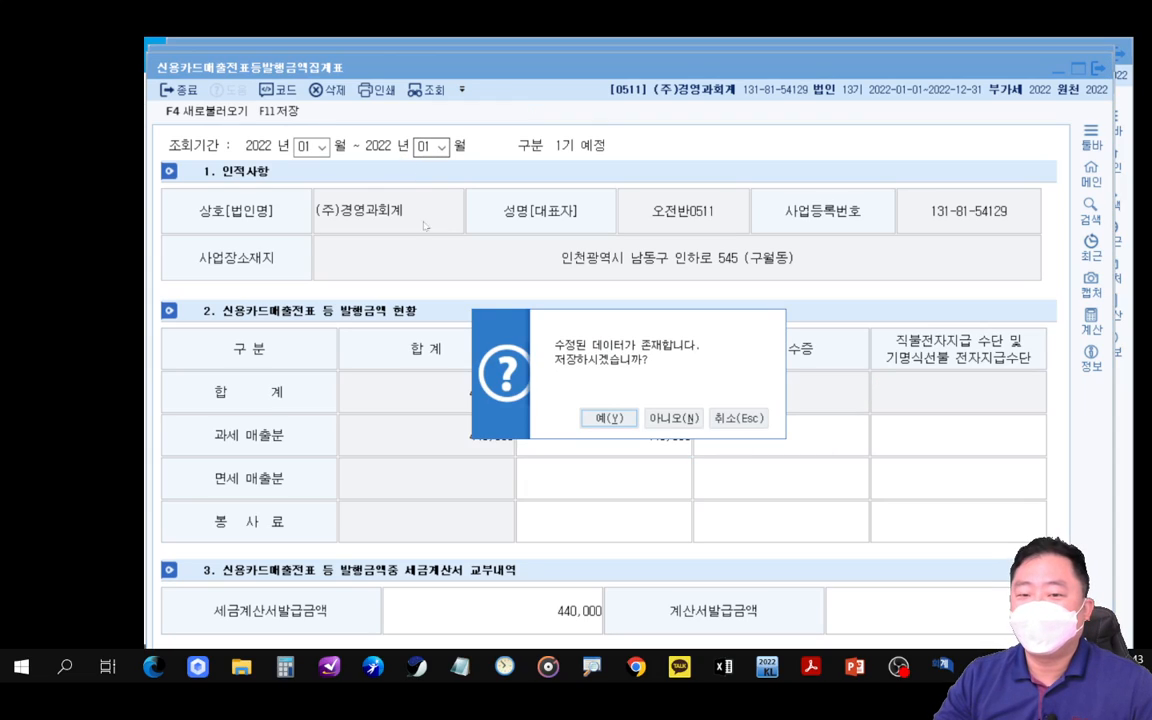
click(673, 418)
click(678, 423)
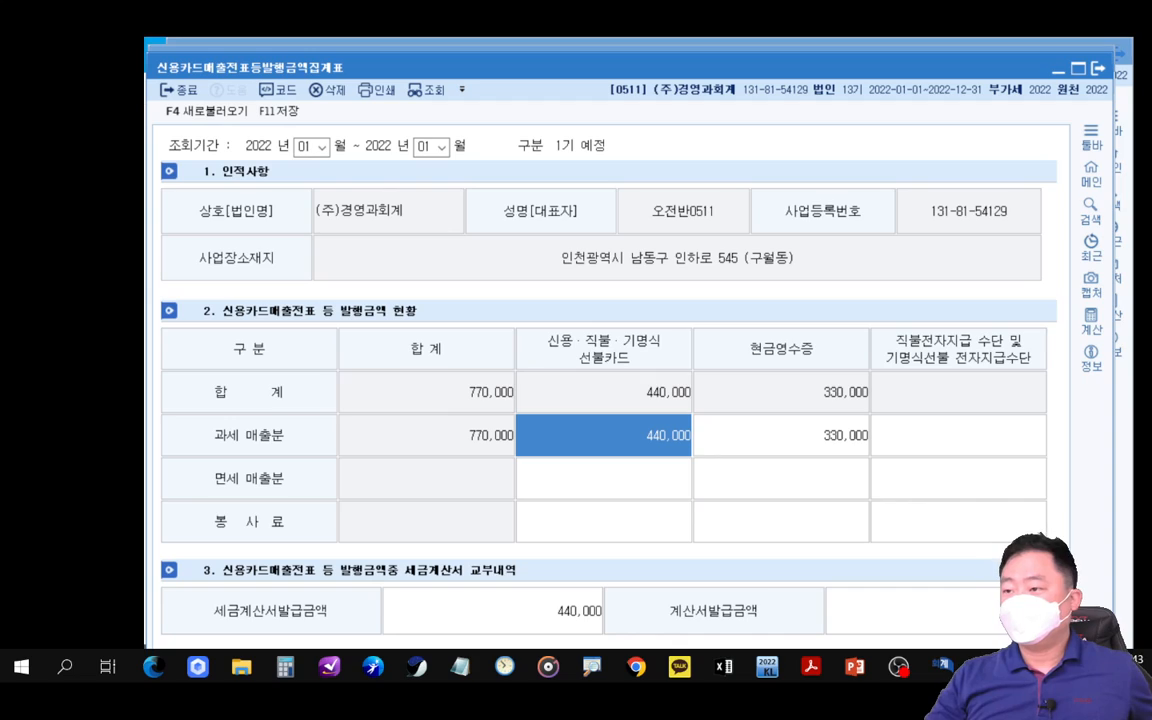
- Switch to the lecture slides and advance to the exercise on the 1,000,000 won merchandise sale with a card receipt
key(alt+Tab)
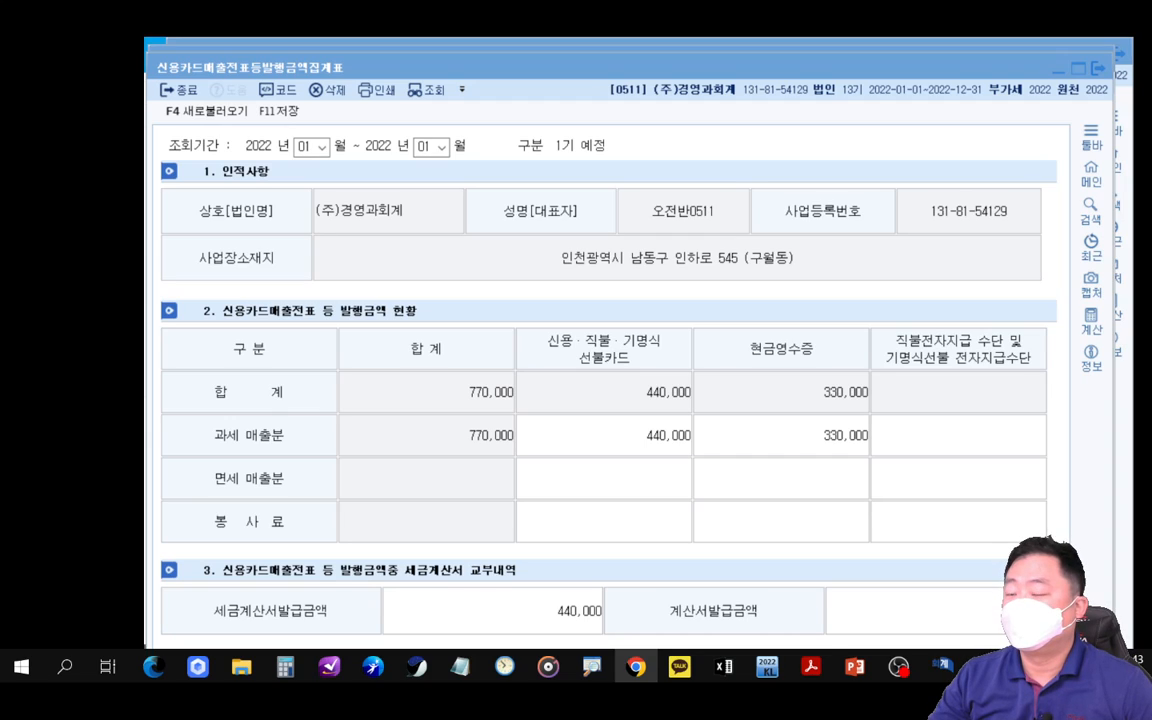
click(1141, 134)
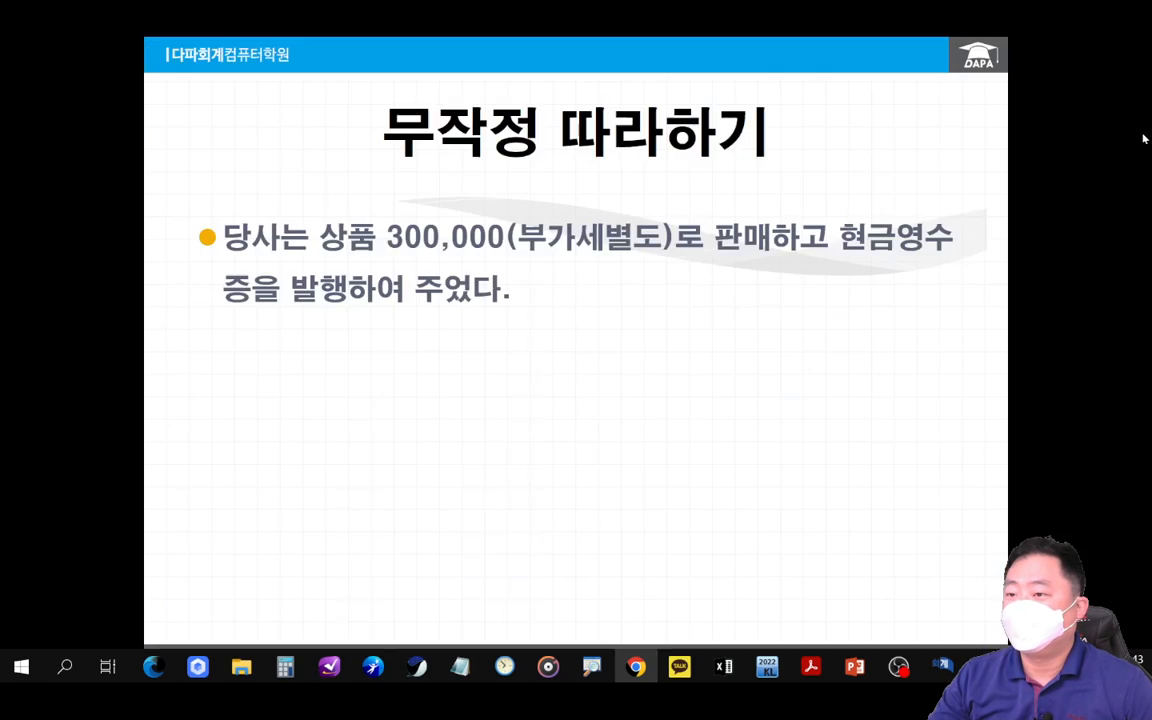
click(858, 364)
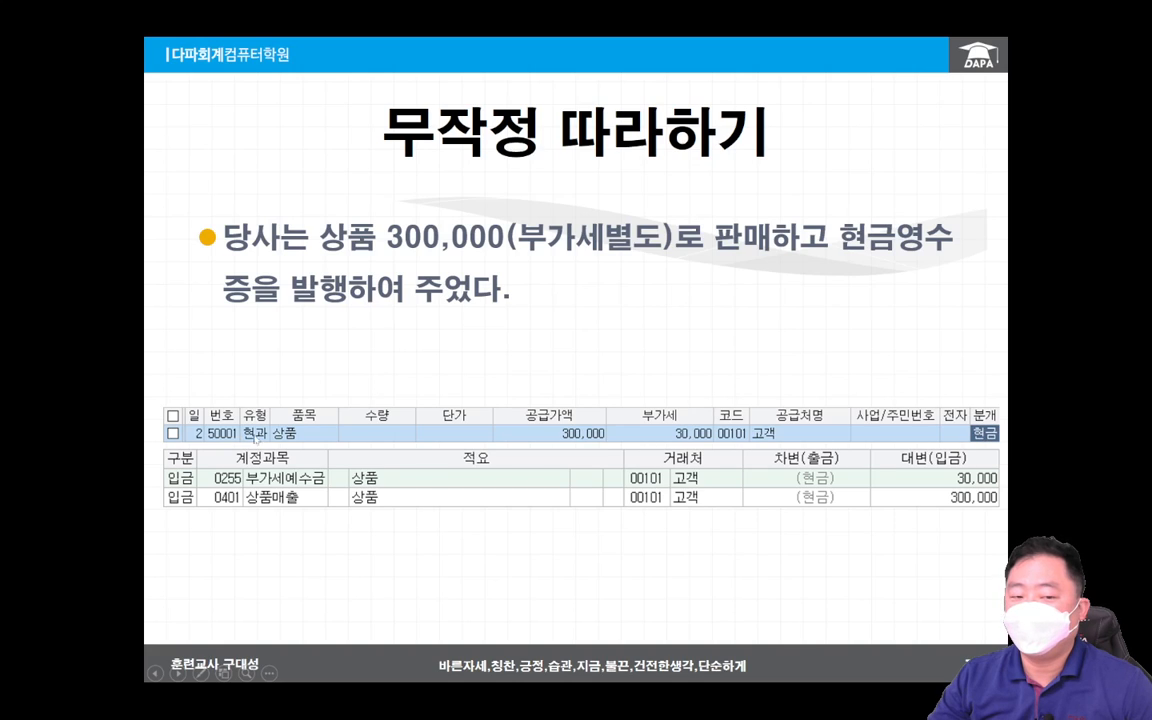
click(866, 492)
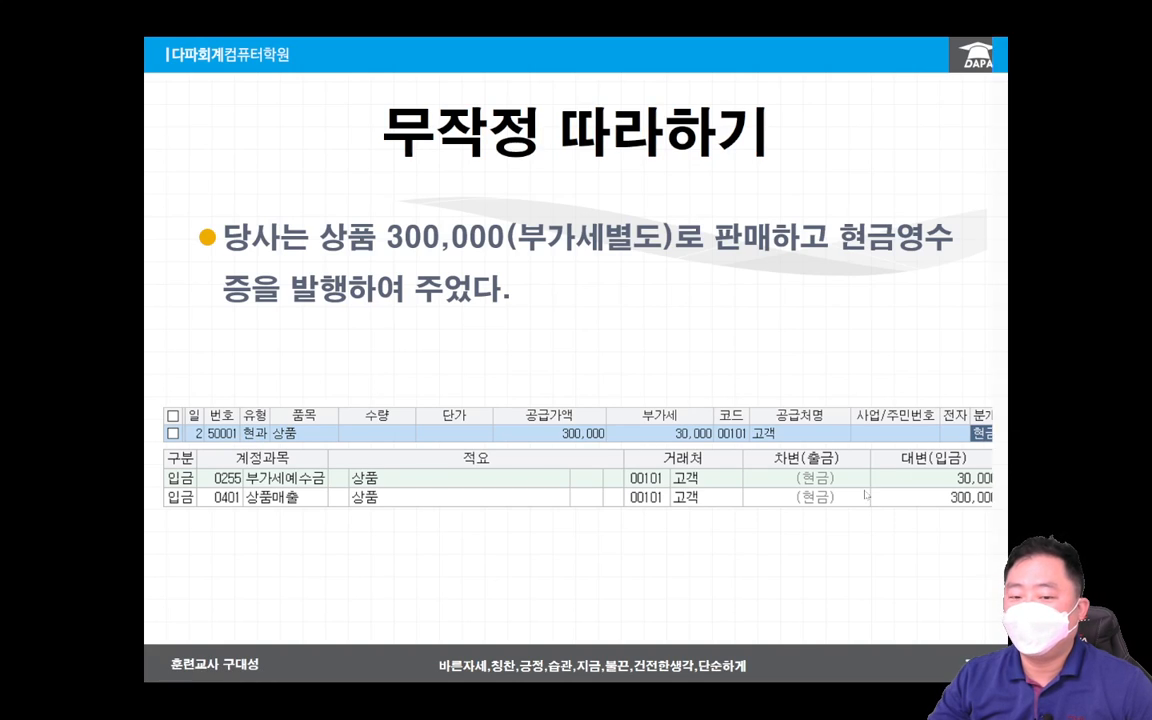
click(866, 494)
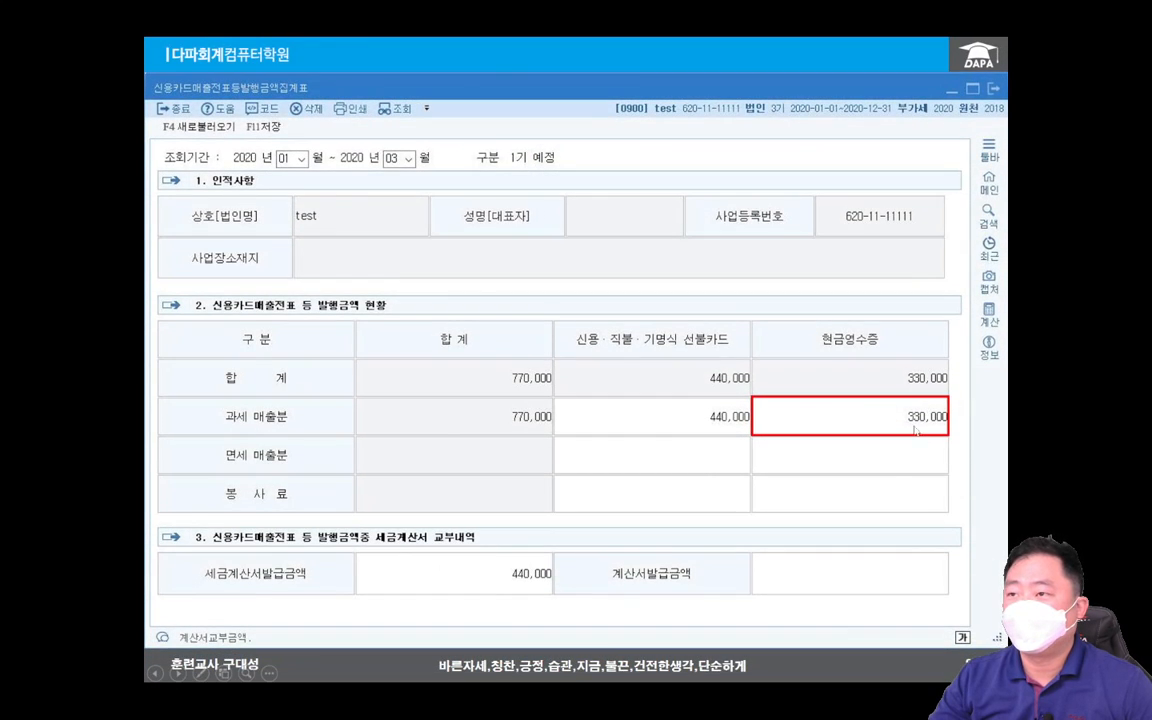
click(874, 478)
click(876, 481)
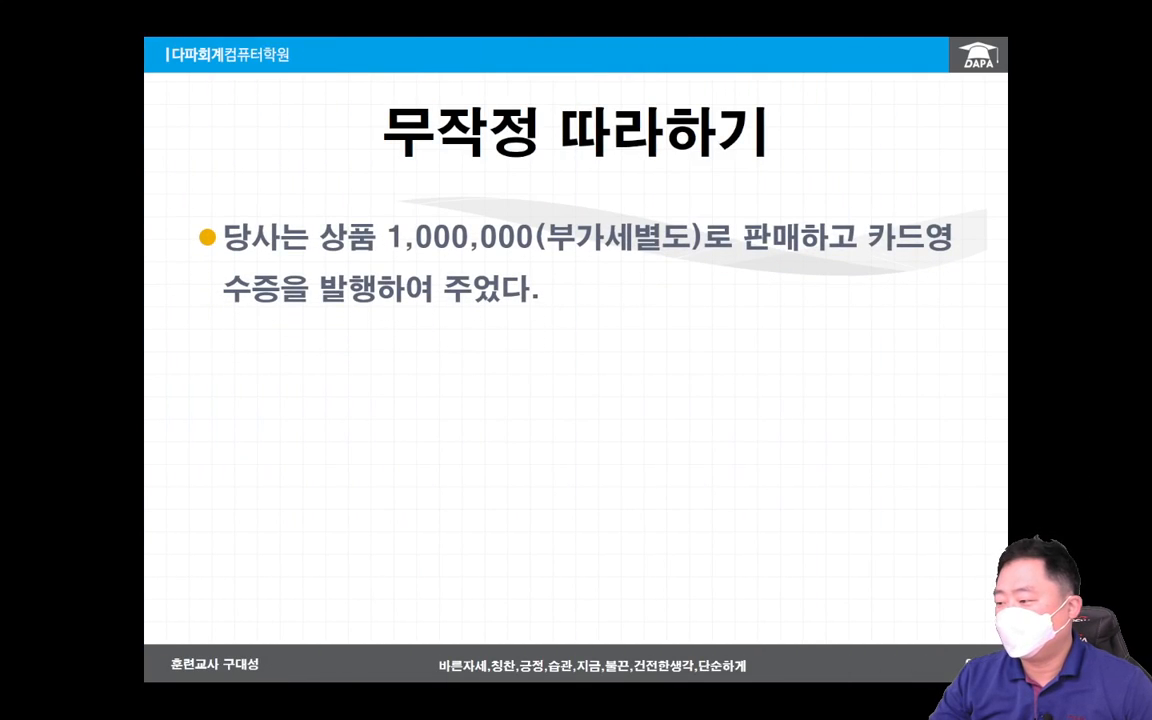
- Return to the 매입매출전표입력 window, start a new row, and position the window just below the exercise text
key(alt+Tab)
drag(961, 57, 924, 328)
click(222, 509)
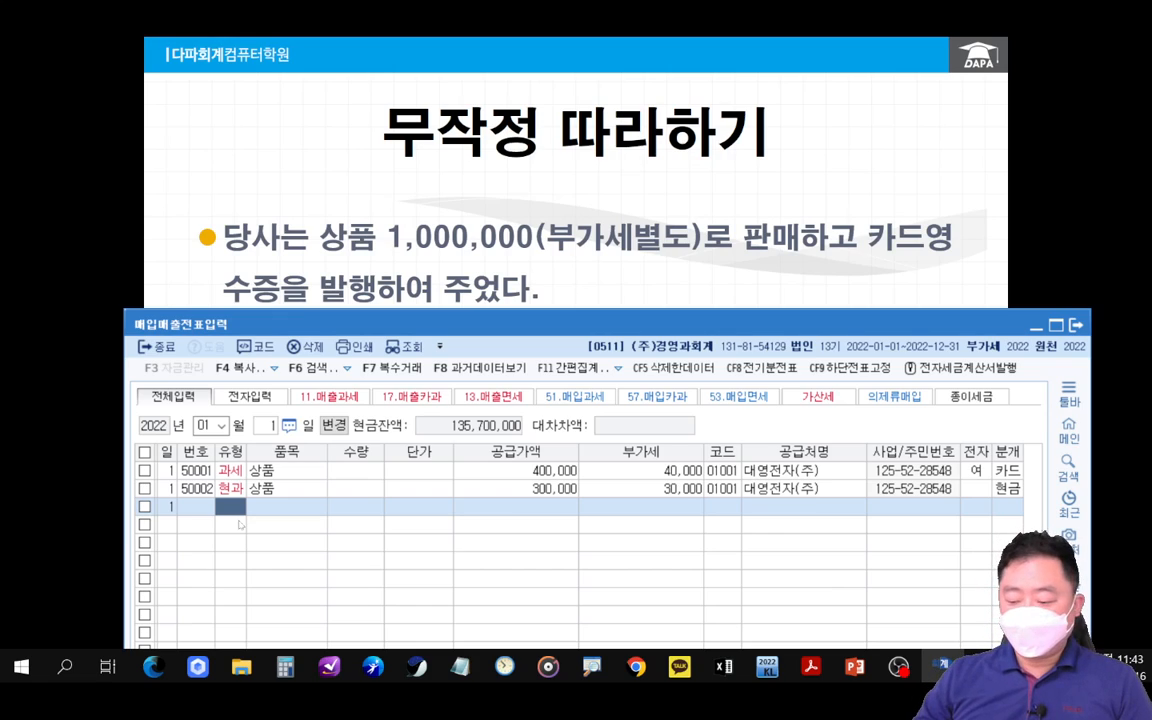
drag(772, 326, 812, 61)
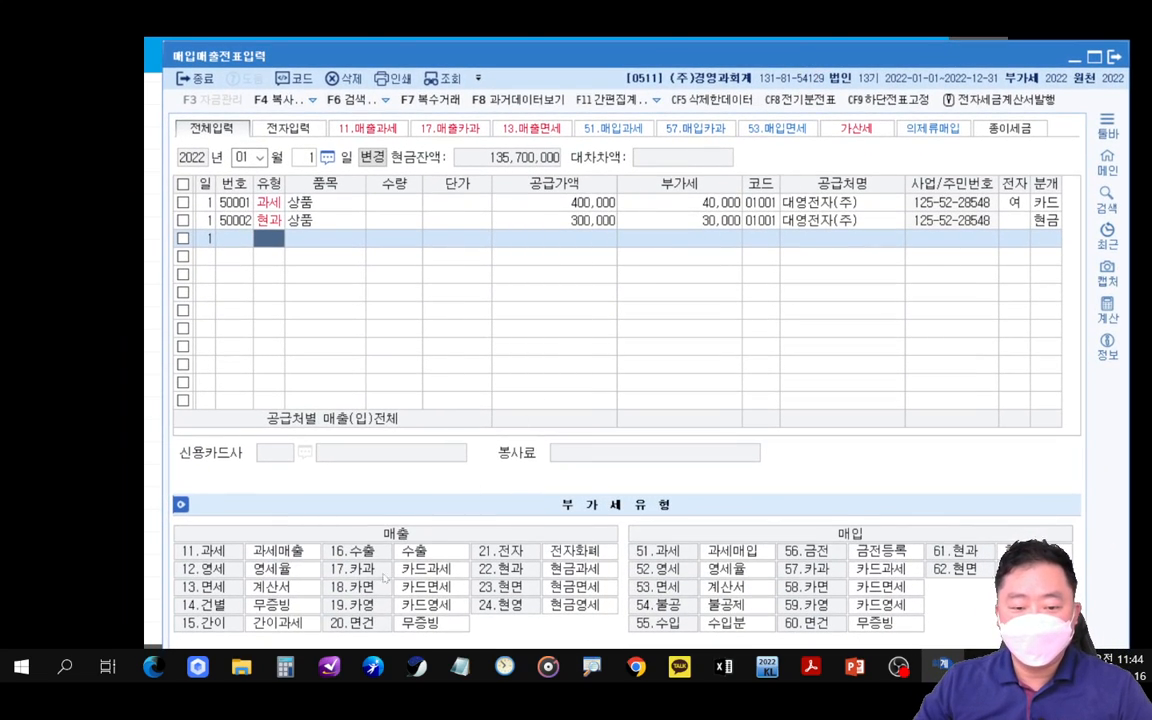
drag(572, 52, 577, 338)
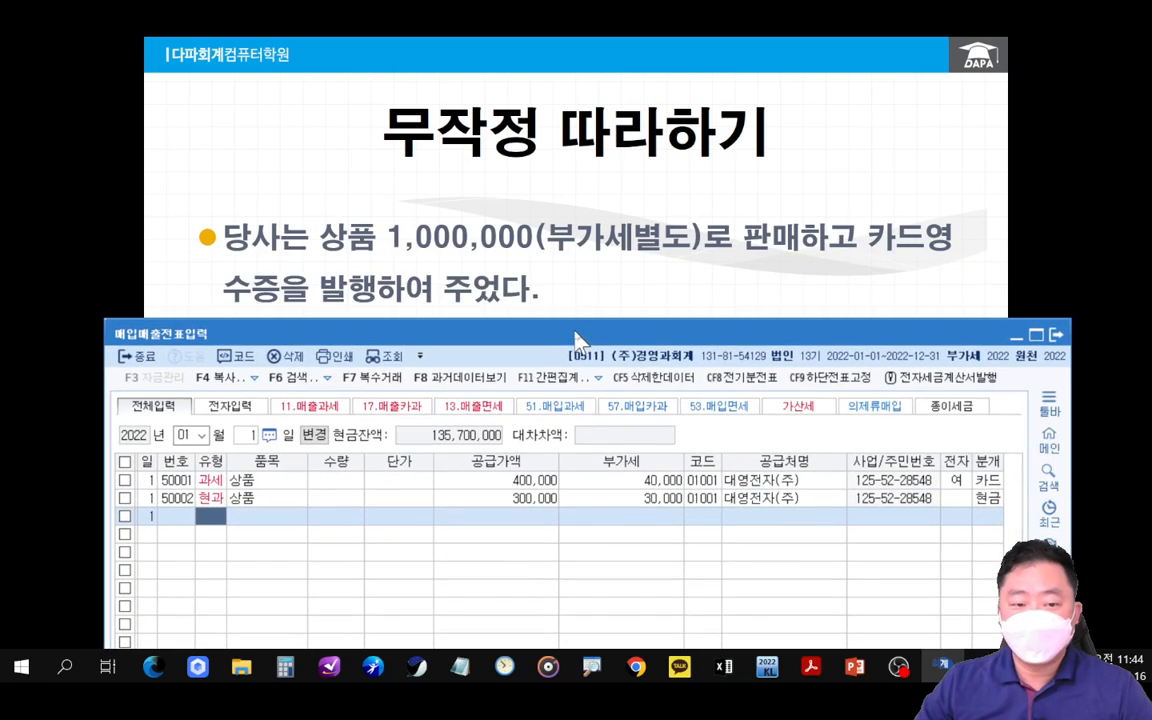
- Set the new row to VAT type 17 카과 with 상품 as the item and a VAT-inclusive amount of 1,100,000
text(17)
key(Return)
text(상품)
key(Return)
key(Return)
key(Return)
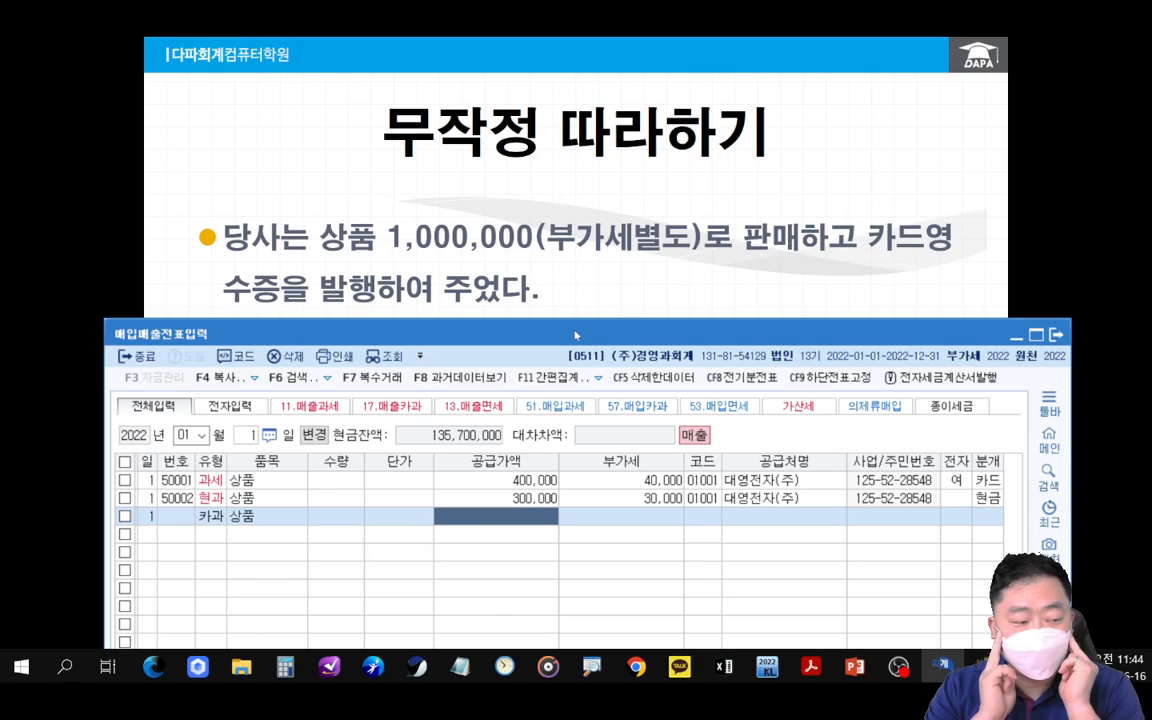
text(1000000)
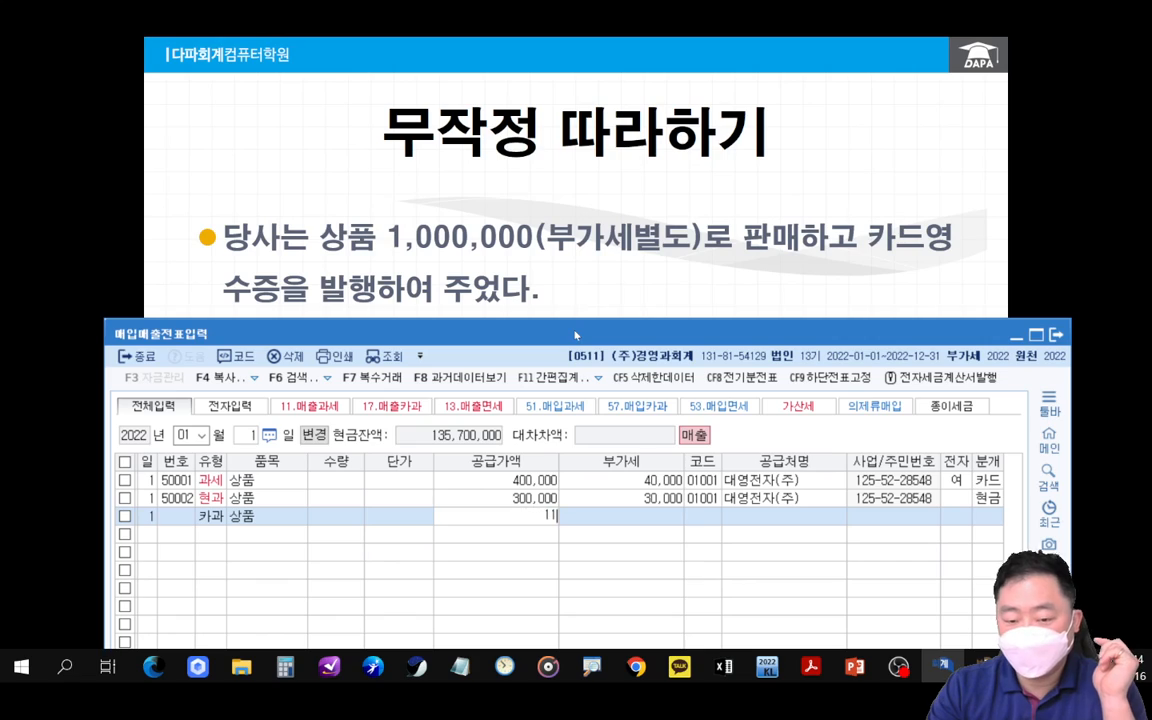
key(Return)
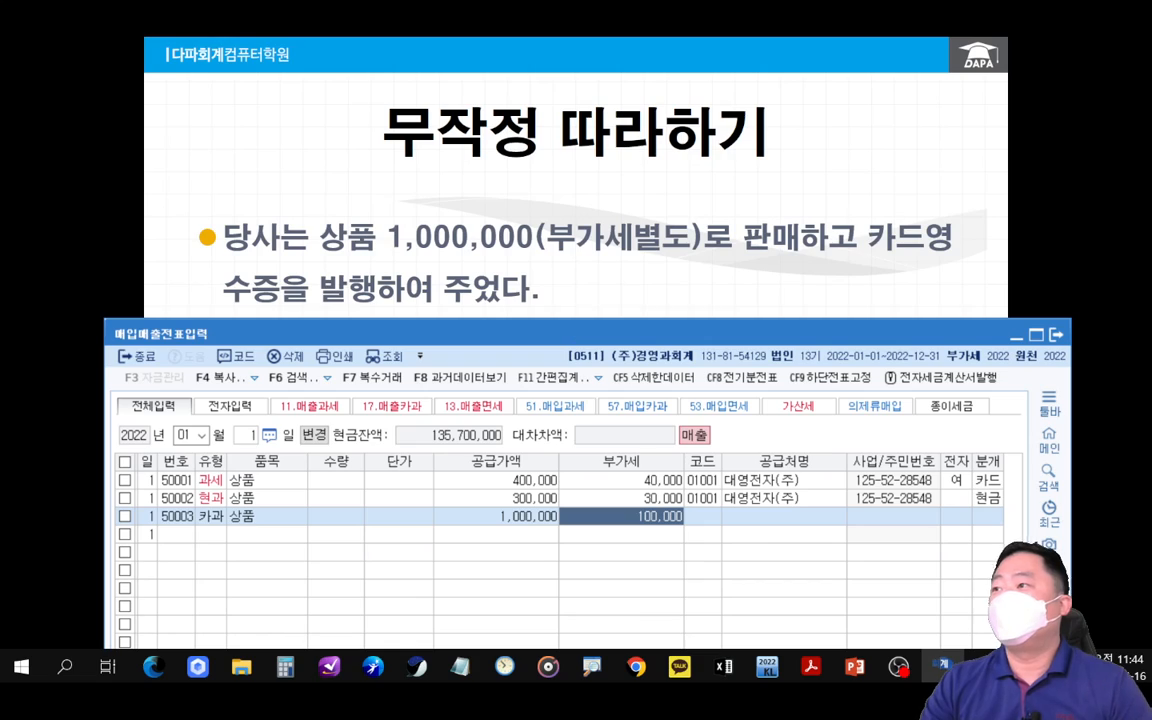
- Set 대영전자(주) as the customer of the 카과 row and bring the 신용카드사 field into view
key(Return)
key(Return)
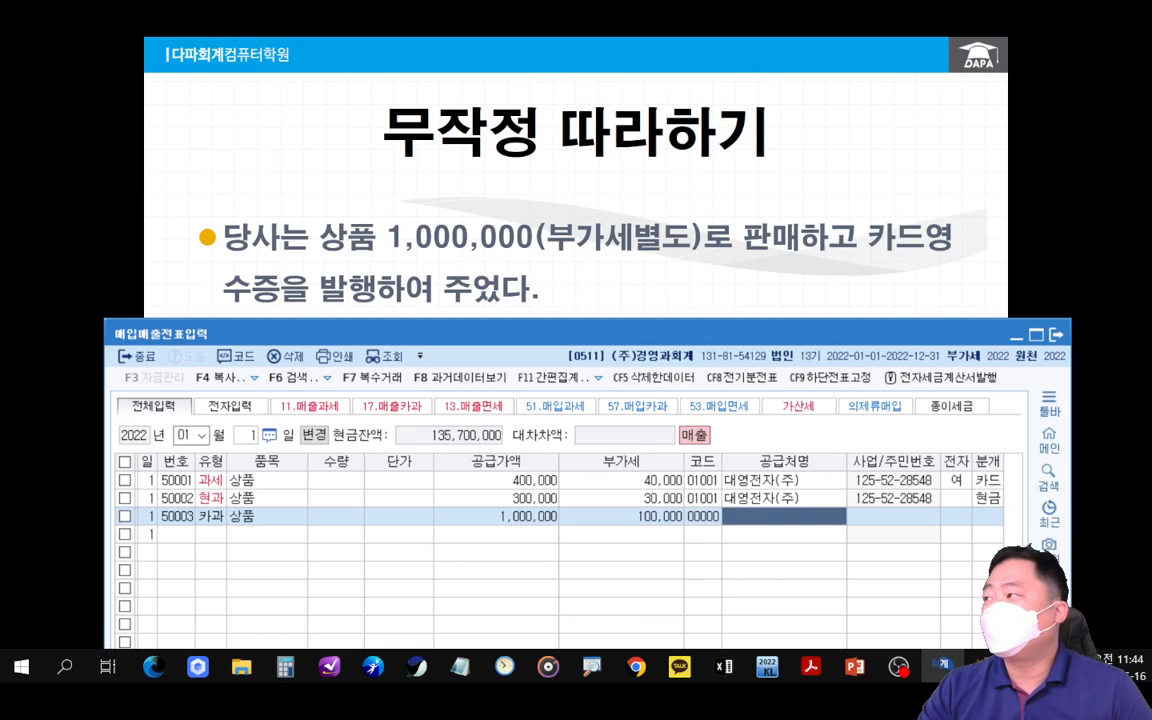
key(Return)
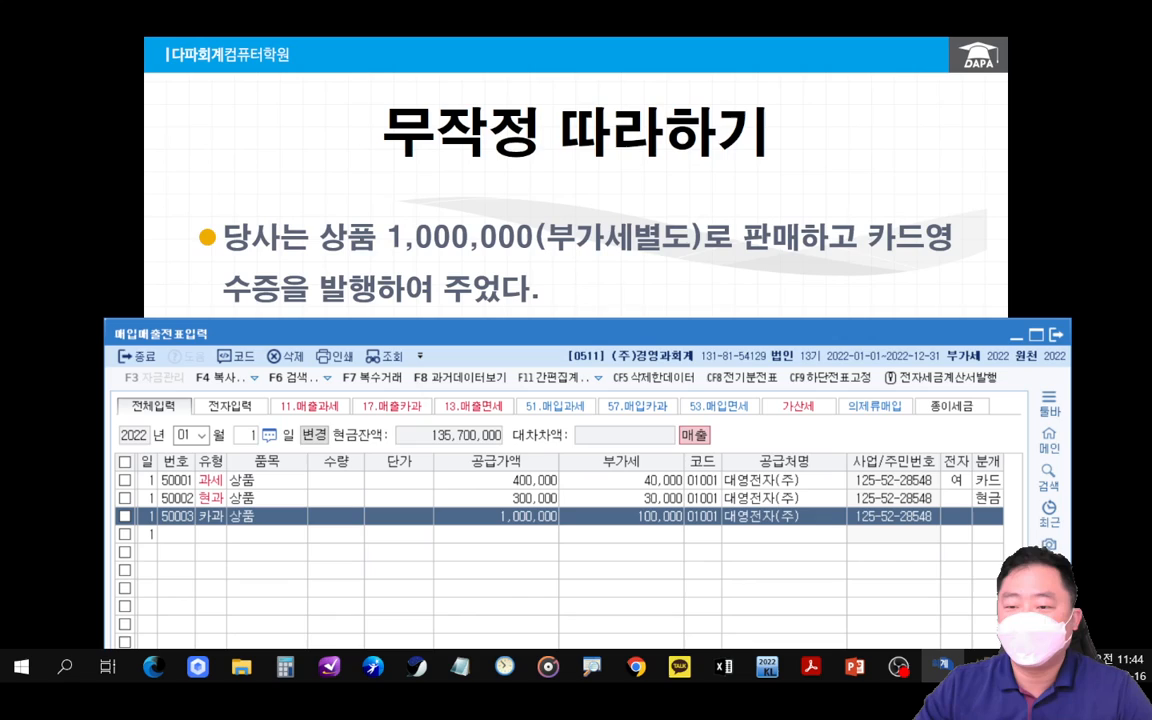
drag(960, 319, 985, 134)
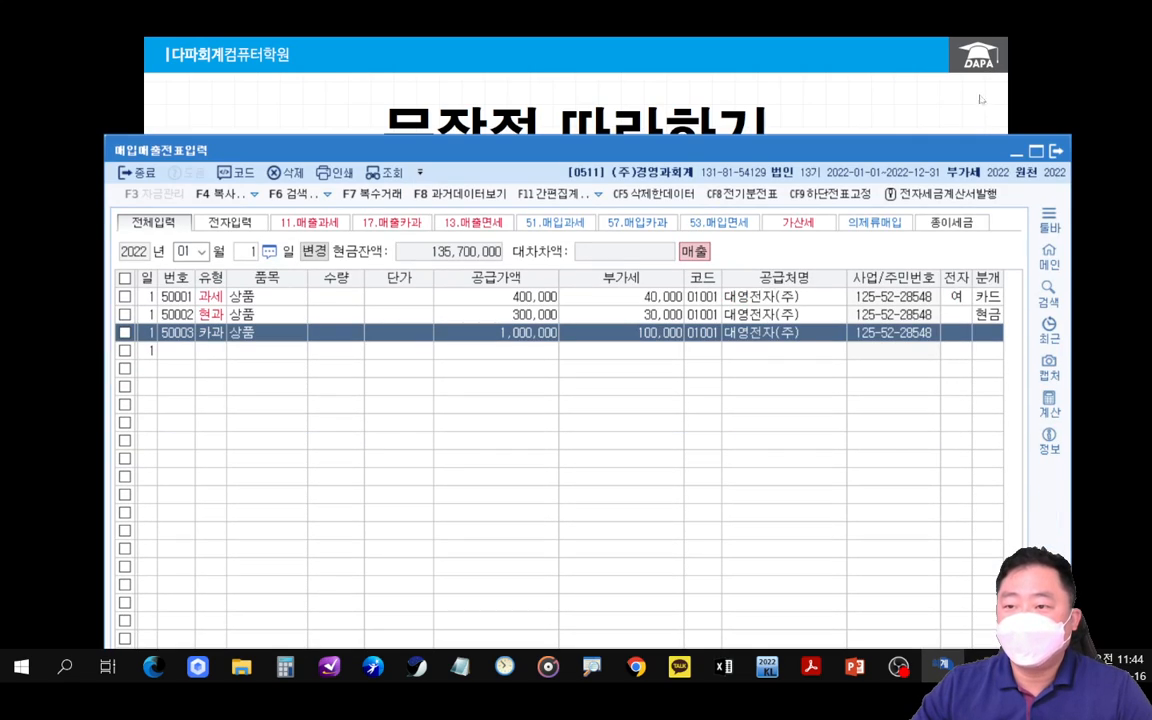
drag(871, 137, 999, 89)
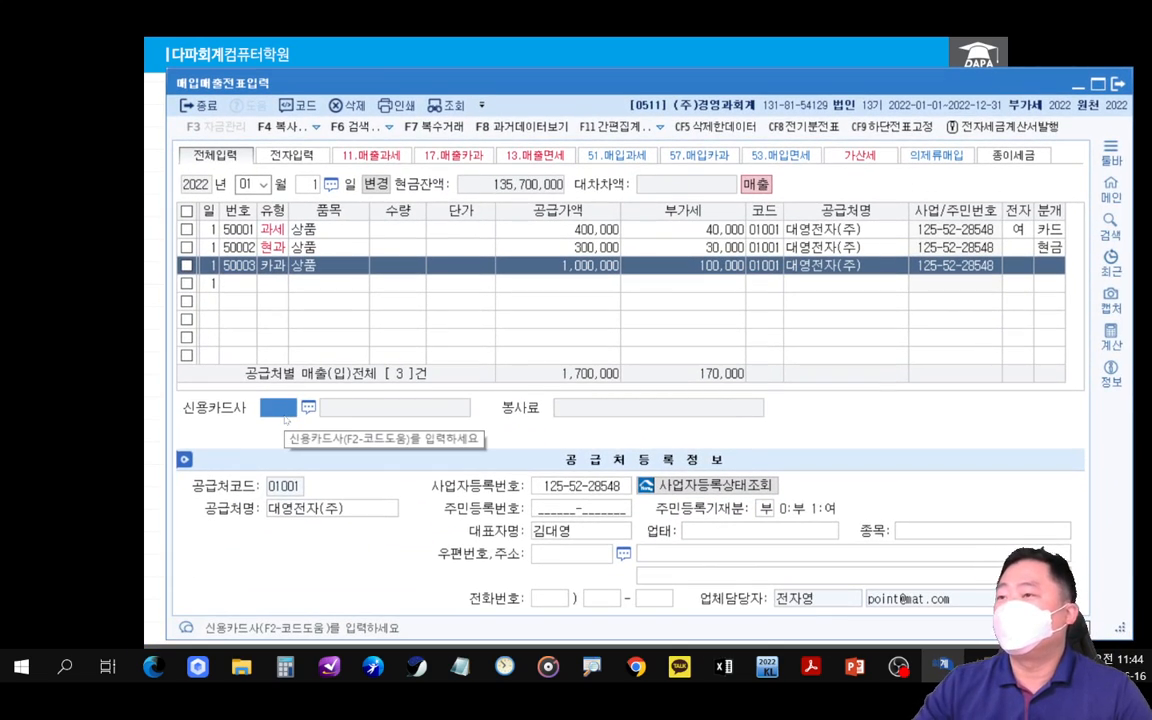
- Set 하나카드 (99700) as the card company of the 카과 row and choose the 카드 journal type
key(F2)
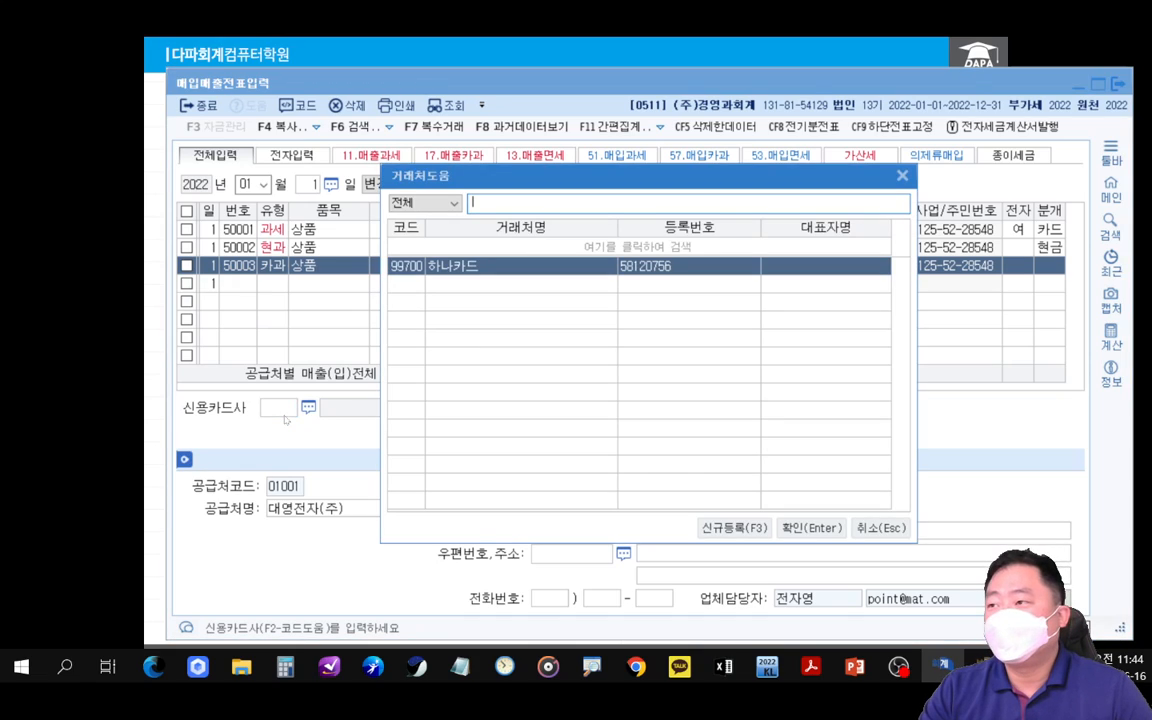
key(Return)
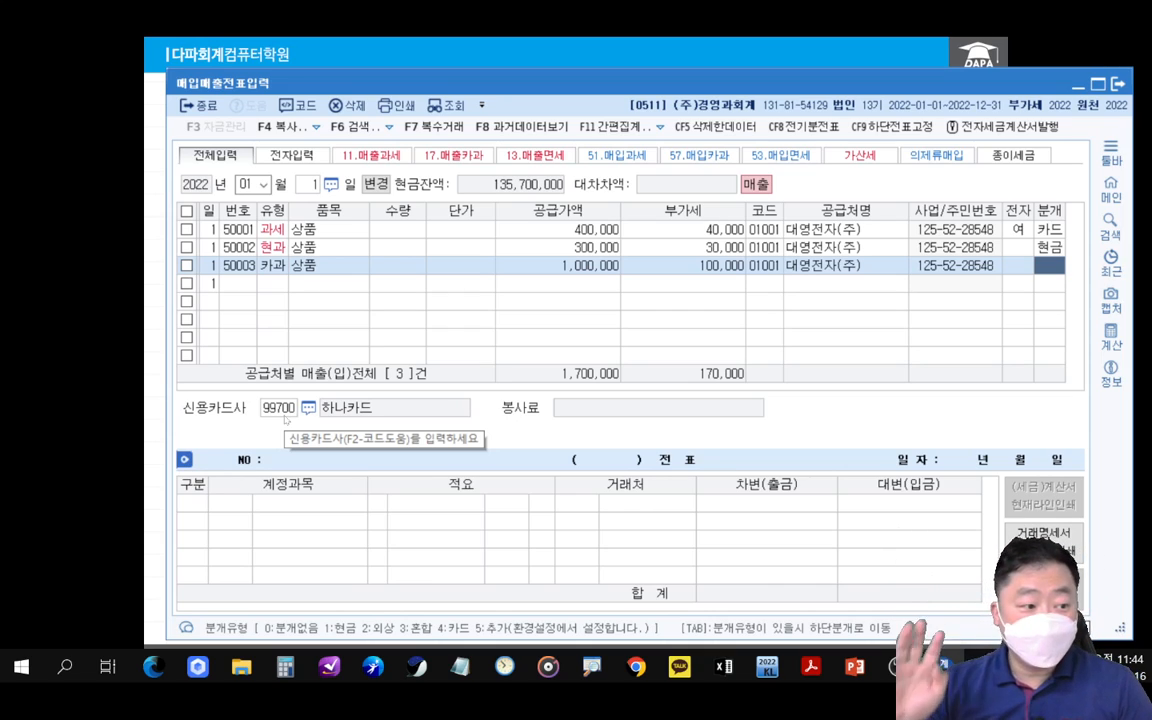
key(Return)
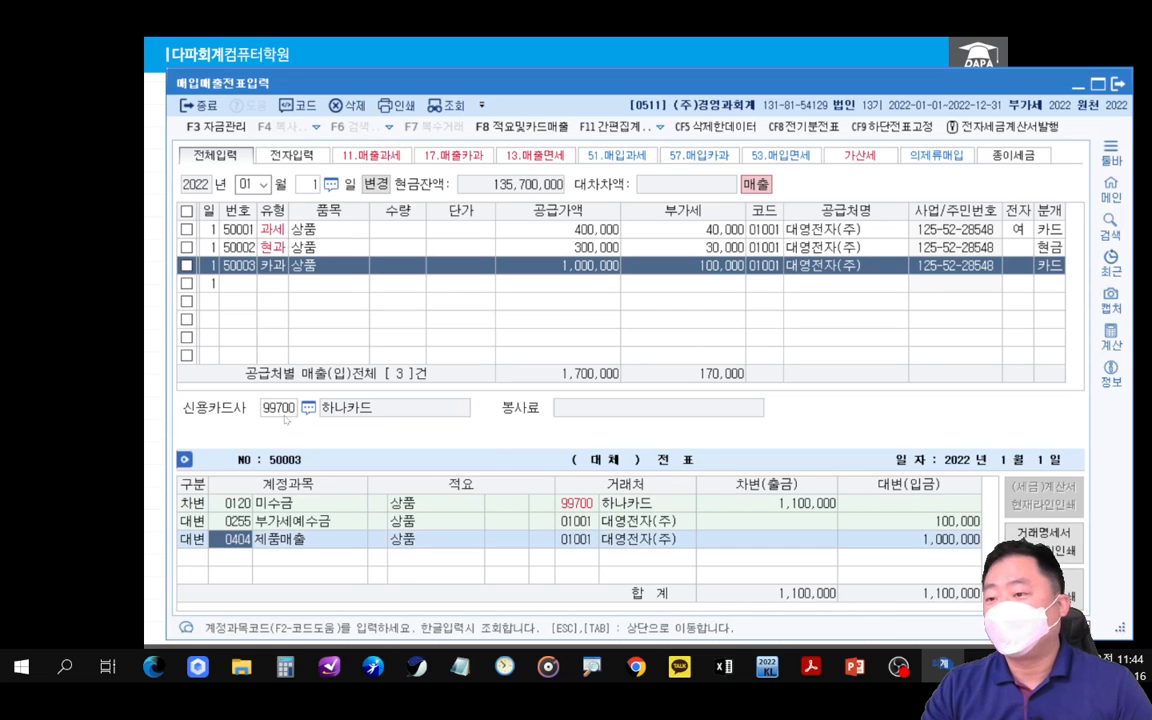
- Change the debit account of the 카과 entry to 0108 외상매출금
key(Up)
key(Up)
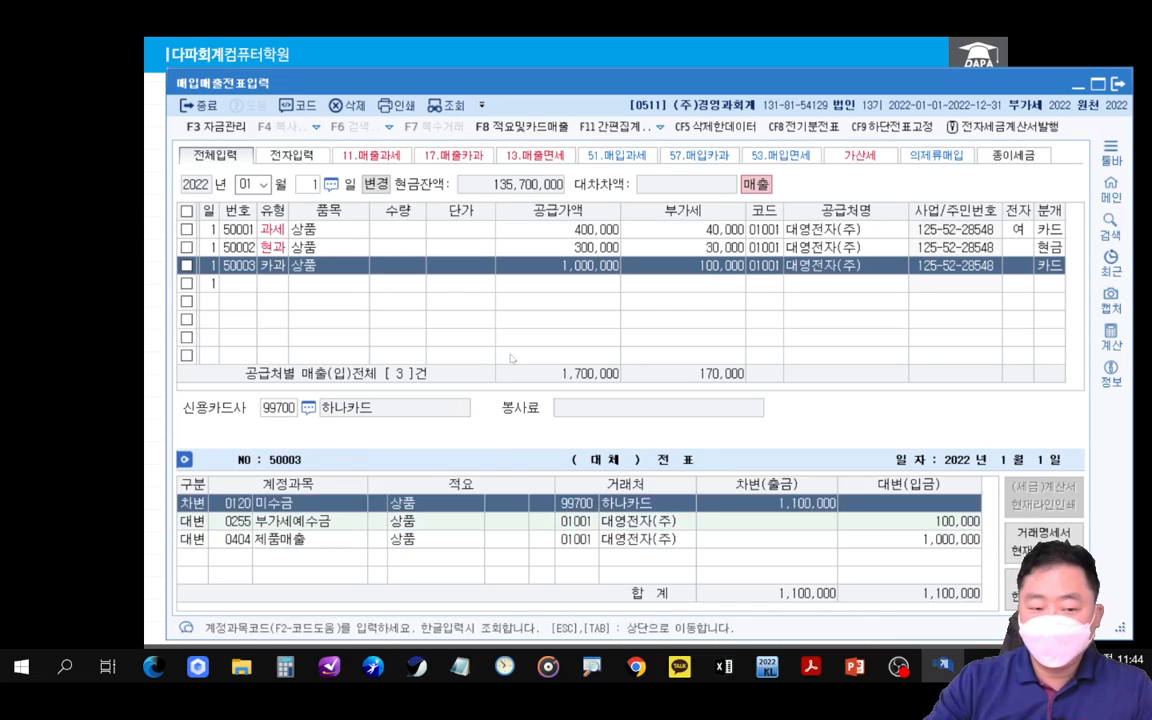
text(0108)
key(Return)
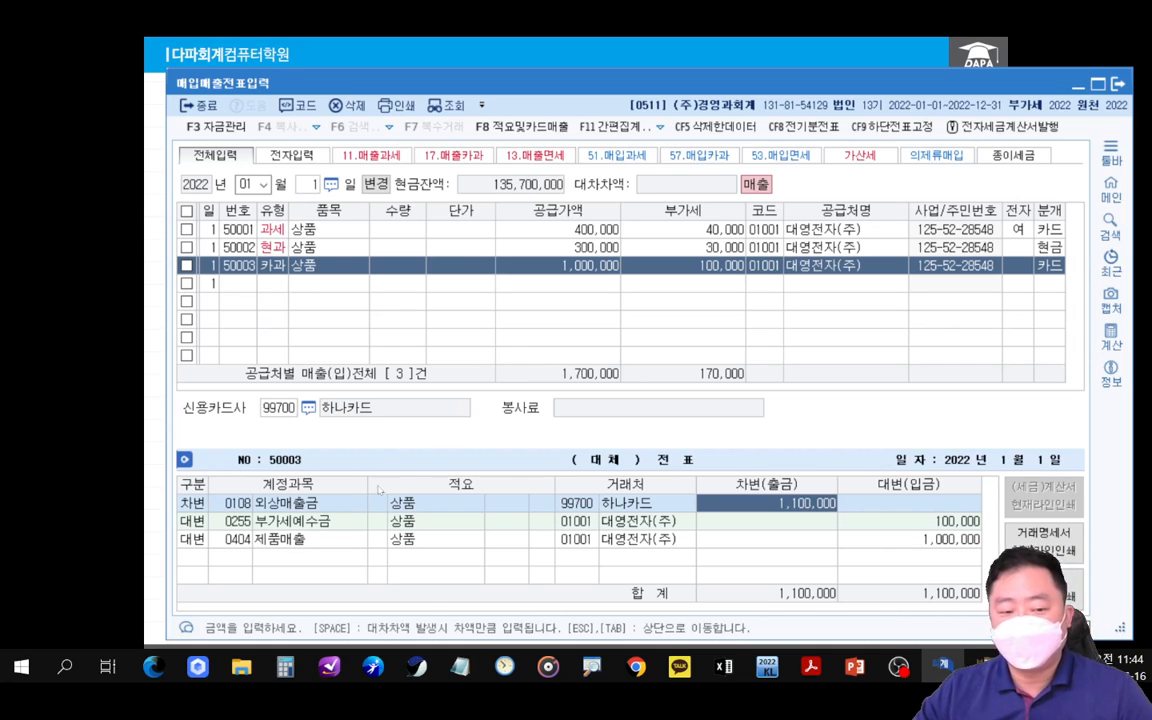
- Change the 제품매출 credit account of the 카과 entry to 0401 상품매출
click(232, 540)
text(상품매)
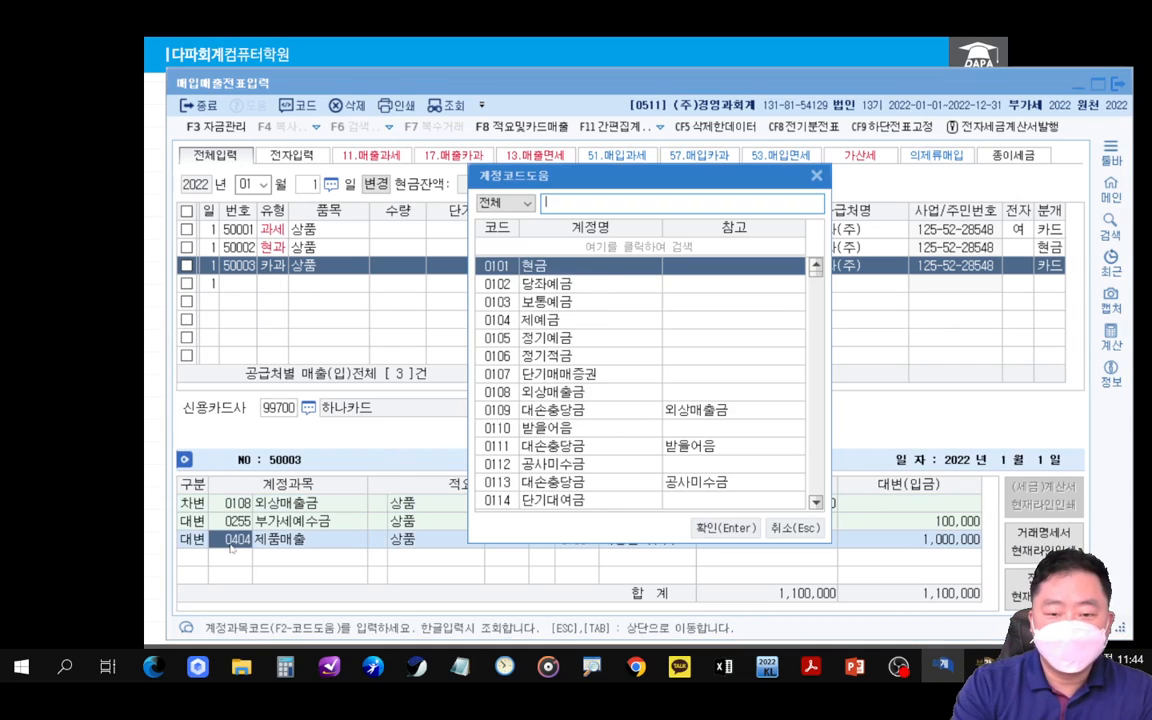
key(Return)
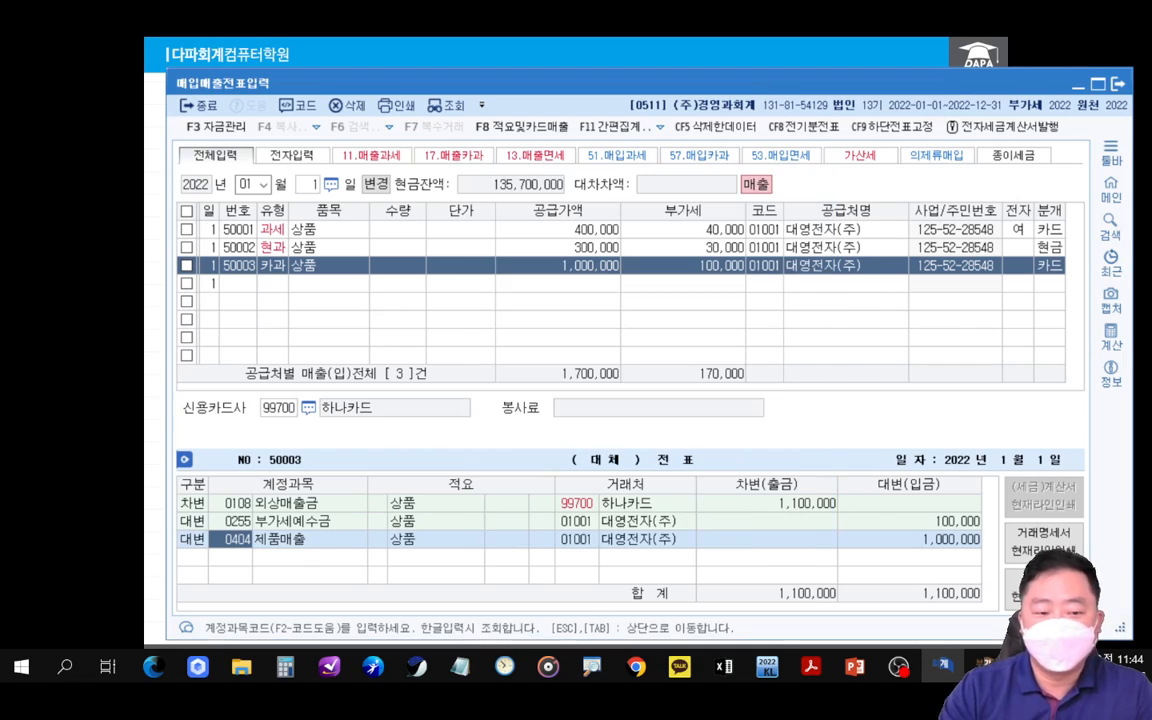
click(241, 521)
click(238, 538)
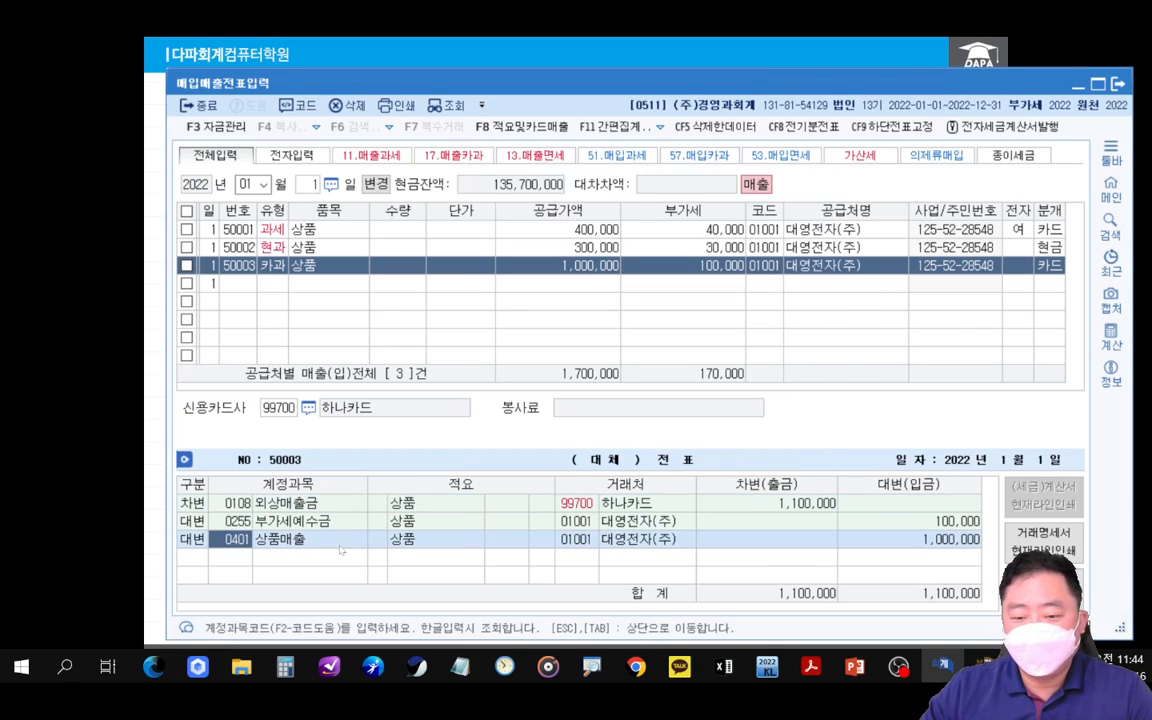
- Mark the 하나카드 customer and the account of the debit line with on-screen boxes and arrows
key(ctrl+2)
mouse_move(547, 485)
mouse_down()
mouse_move(602, 511)
mouse_move(664, 518)
mouse_move(795, 352)
mouse_up()
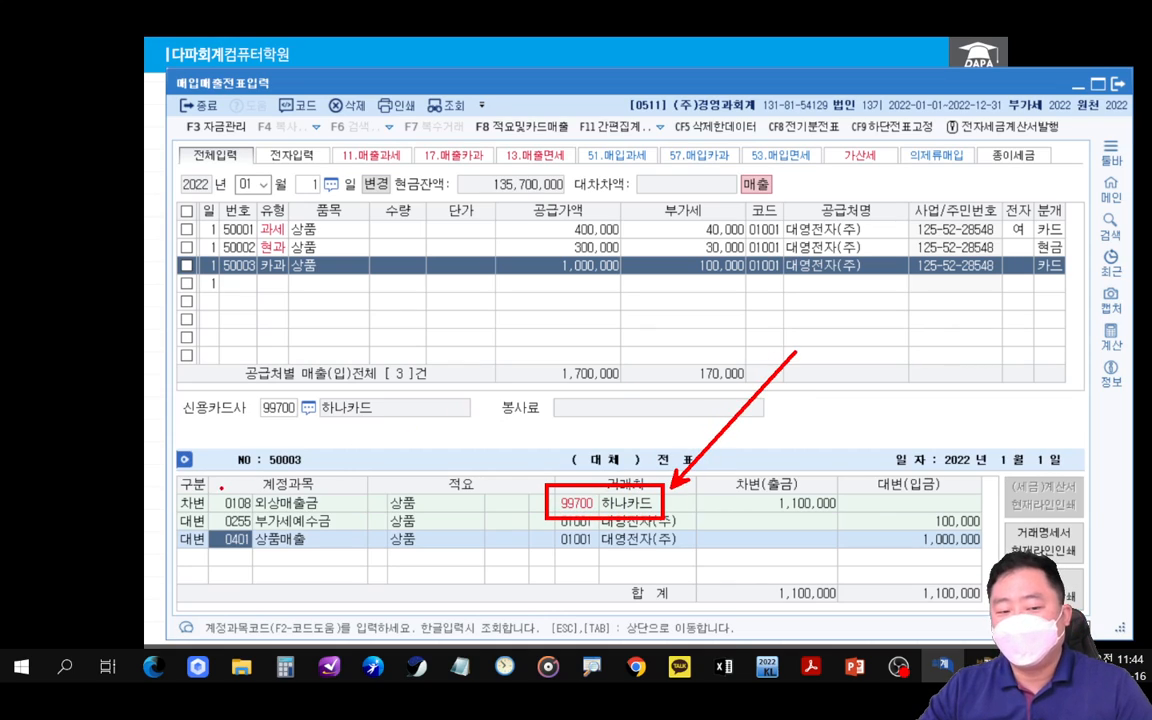
mouse_move(216, 491)
mouse_down()
mouse_move(341, 517)
mouse_move(354, 477)
mouse_move(430, 383)
mouse_up()
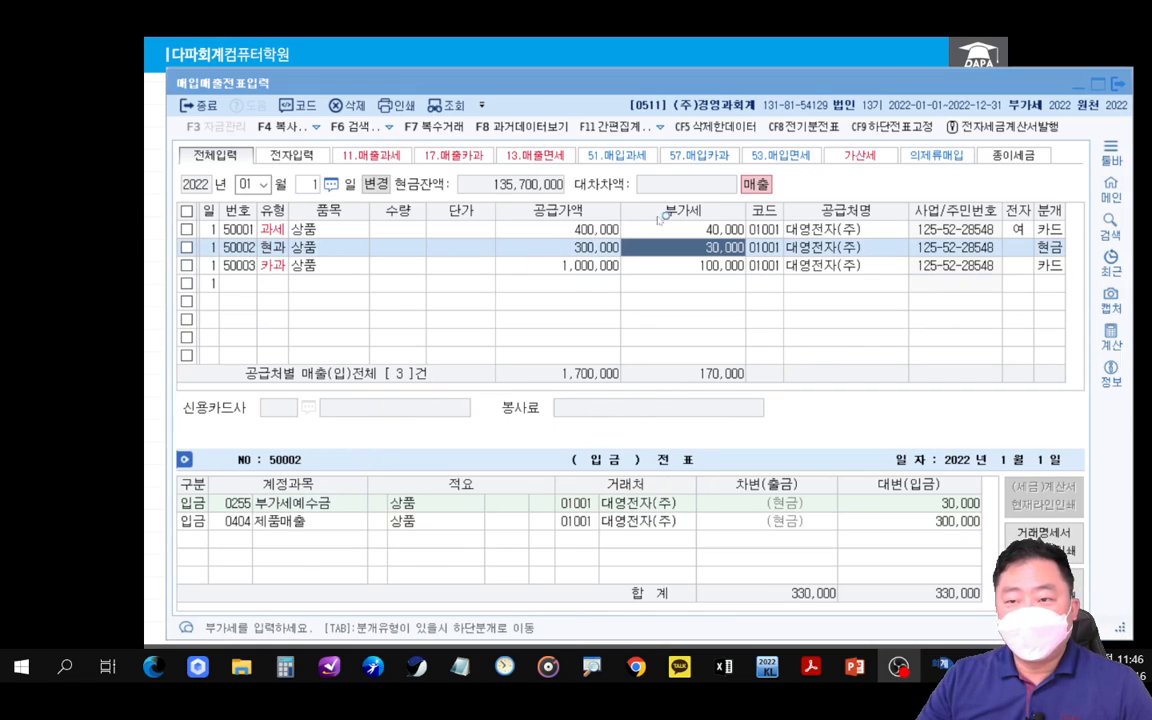
- Switch to the 부가가치세신고서 window, point out the row 19 card-slip deduction amount, and clear the mark
key(alt+Tab)
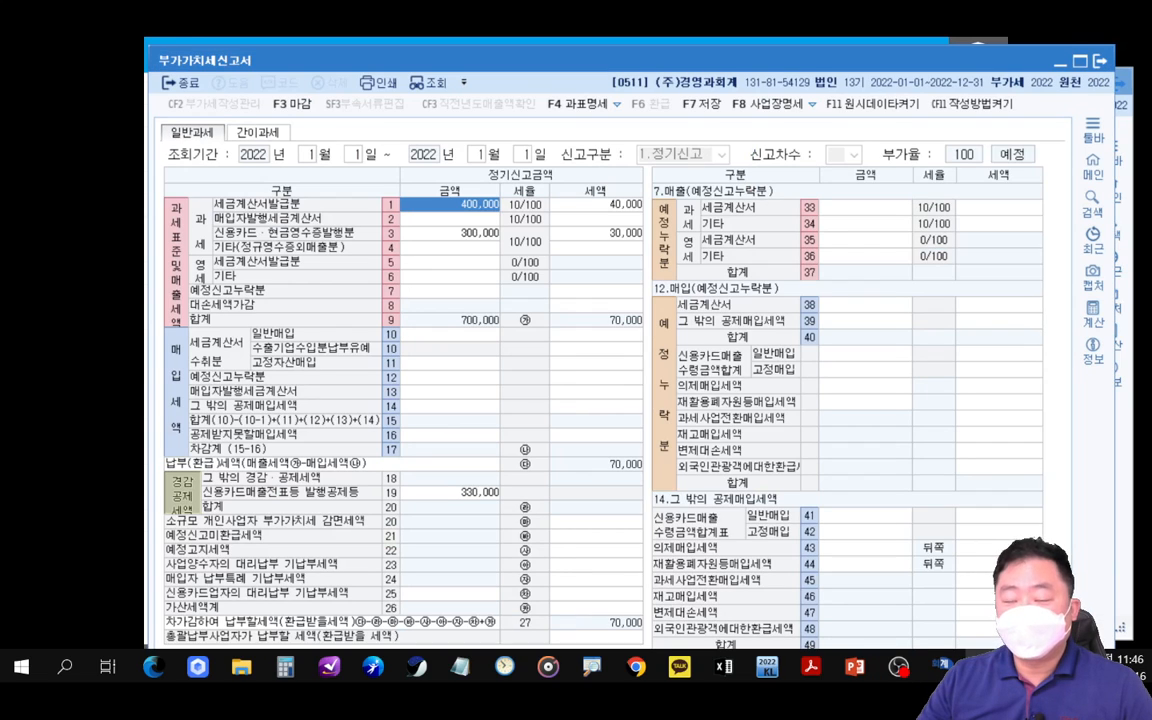
mouse_move(701, 68)
mouse_down()
mouse_move(695, 313)
mouse_move(680, 112)
mouse_move(692, 67)
mouse_up()
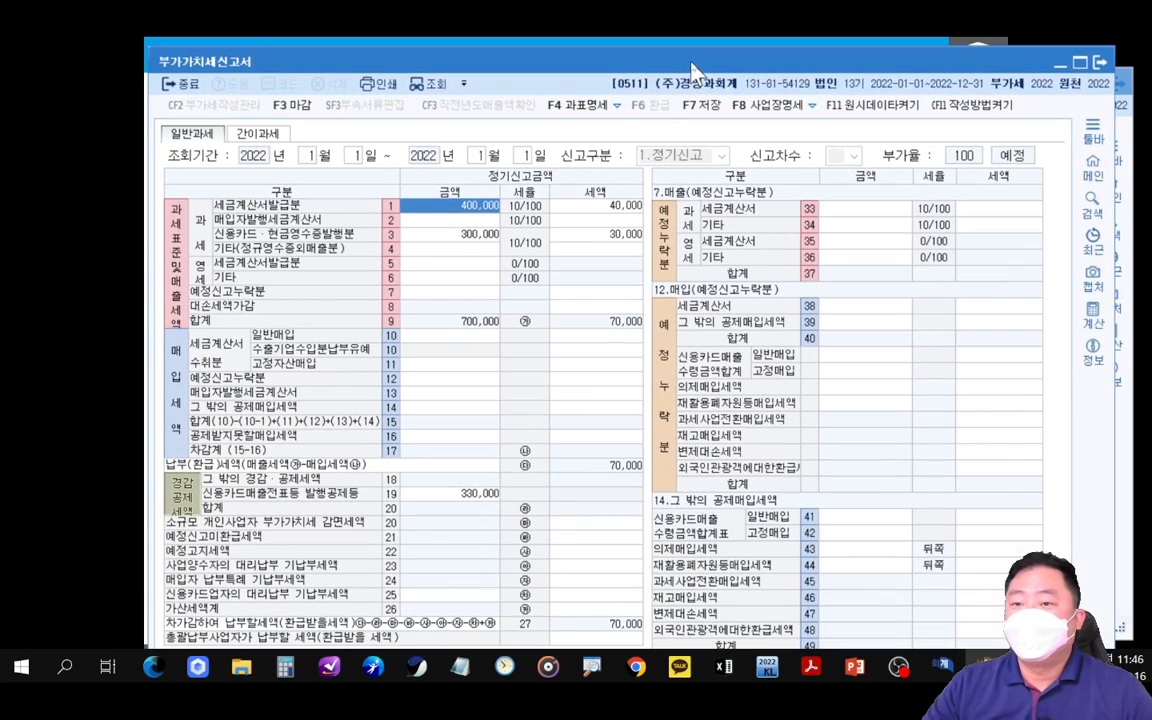
drag(512, 508, 604, 610)
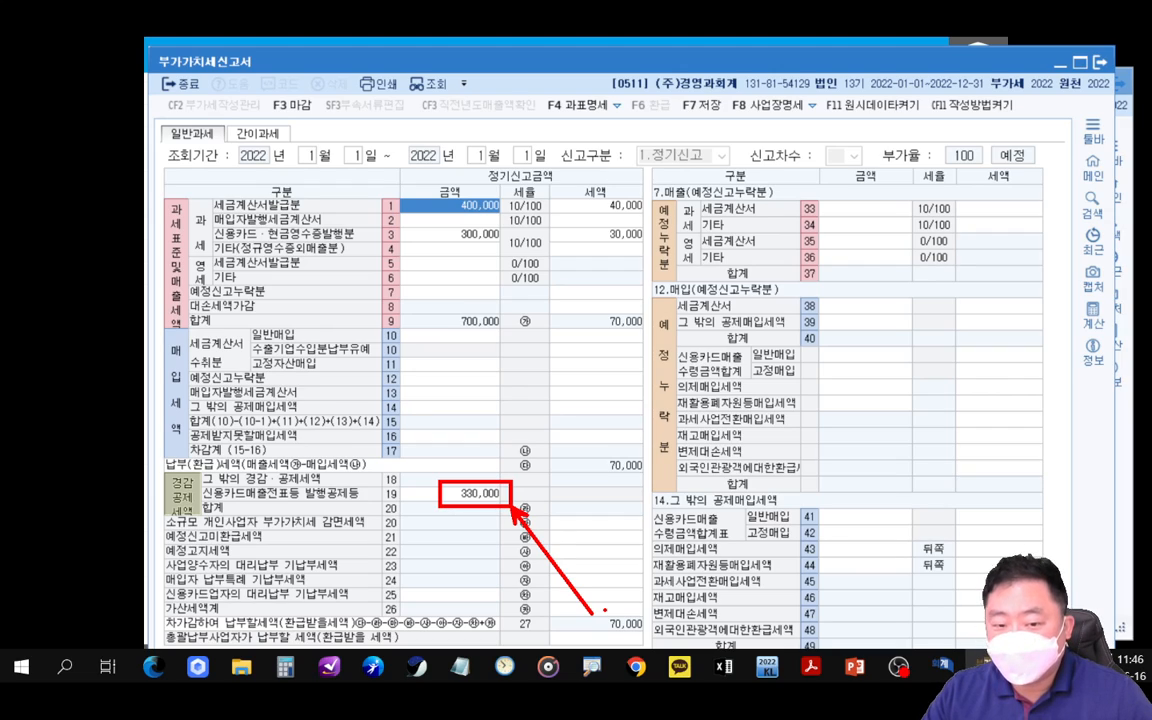
key(Escape)
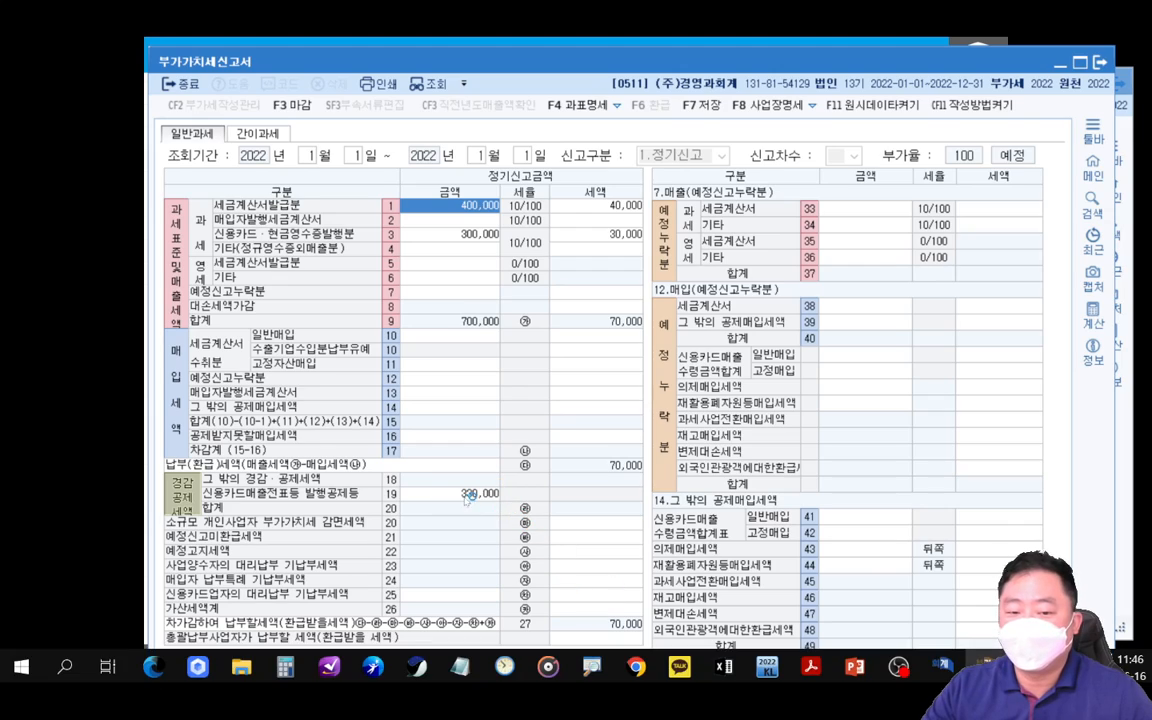
- Requery the 부가가치세신고서 and mark the row 3 card and cash-receipt sales together with the row 19 amount
click(429, 84)
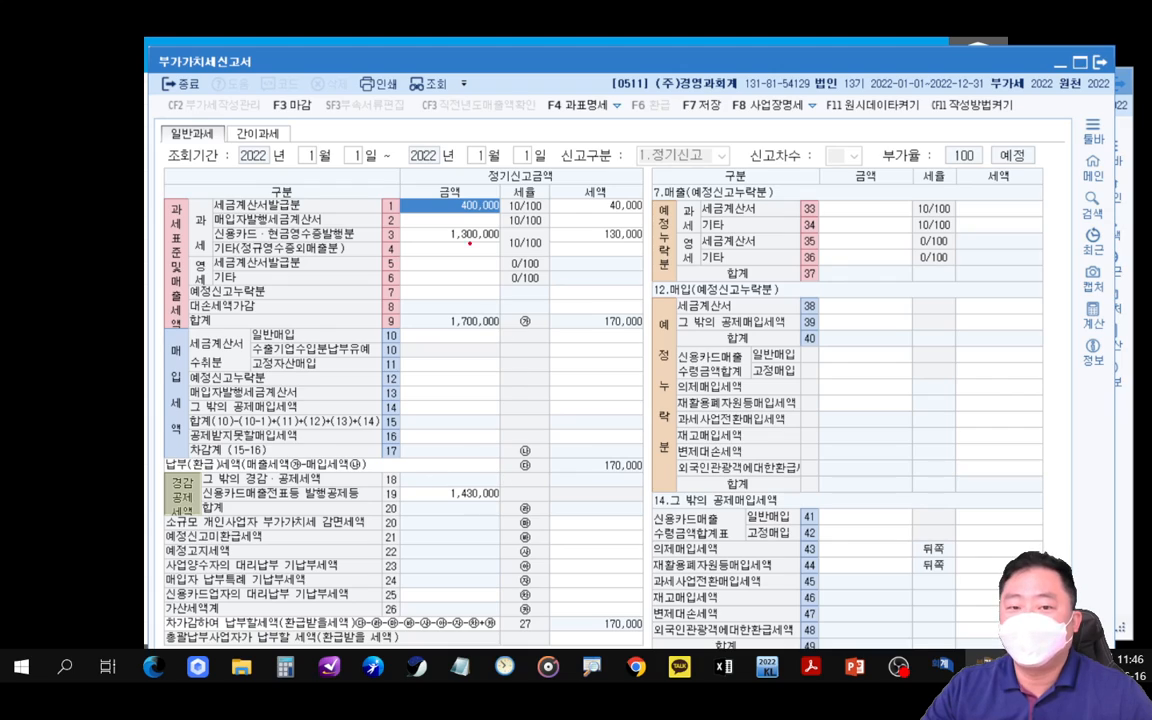
mouse_move(430, 217)
mouse_down()
mouse_move(457, 233)
mouse_move(653, 255)
mouse_move(765, 398)
mouse_up()
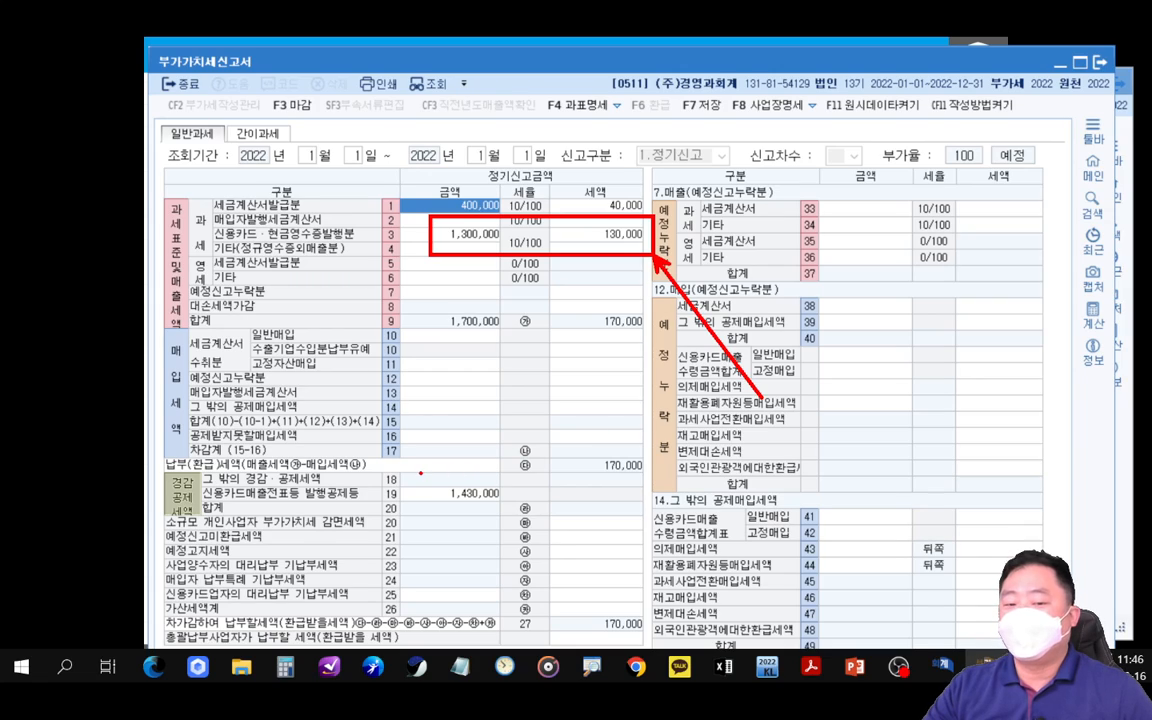
drag(421, 472, 536, 521)
mouse_move(494, 473)
mouse_down()
mouse_move(494, 255)
mouse_move(549, 292)
mouse_up()
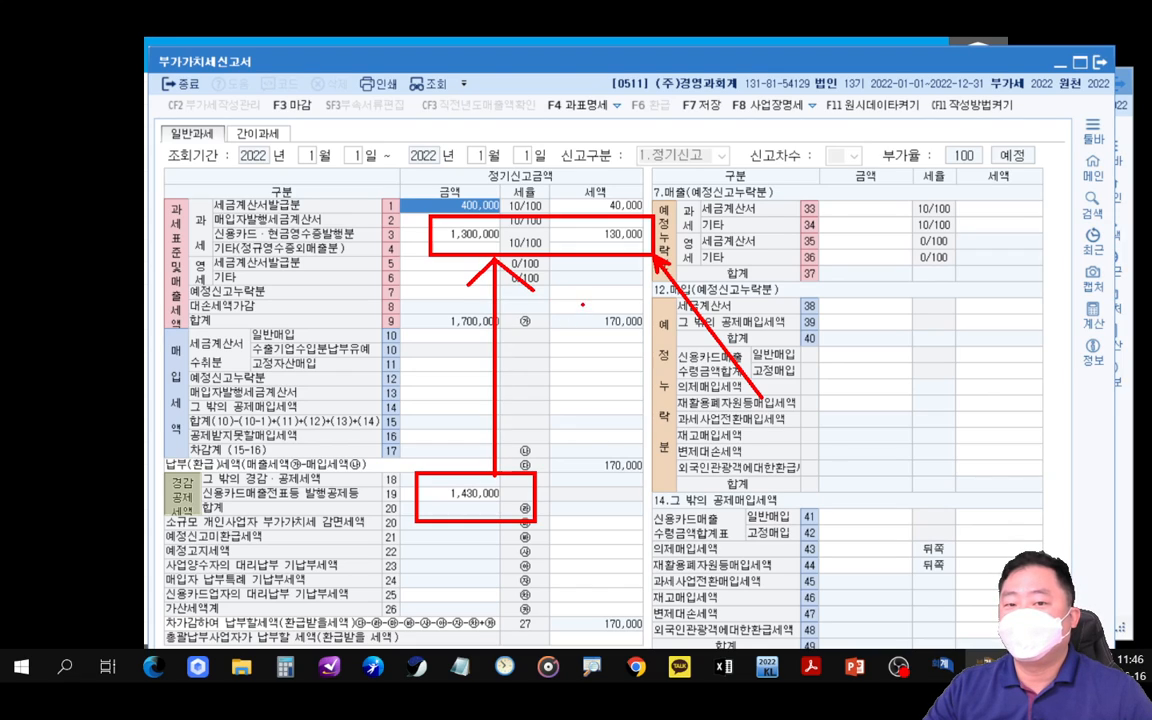
key(Escape)
- Bring up the 신용카드매출전표등발행금액집계표 and mark its card amount for 과세 매출분
mouse_move(1001, 66)
mouse_down()
mouse_move(962, 213)
mouse_move(986, 205)
mouse_move(978, 178)
mouse_up()
click(985, 666)
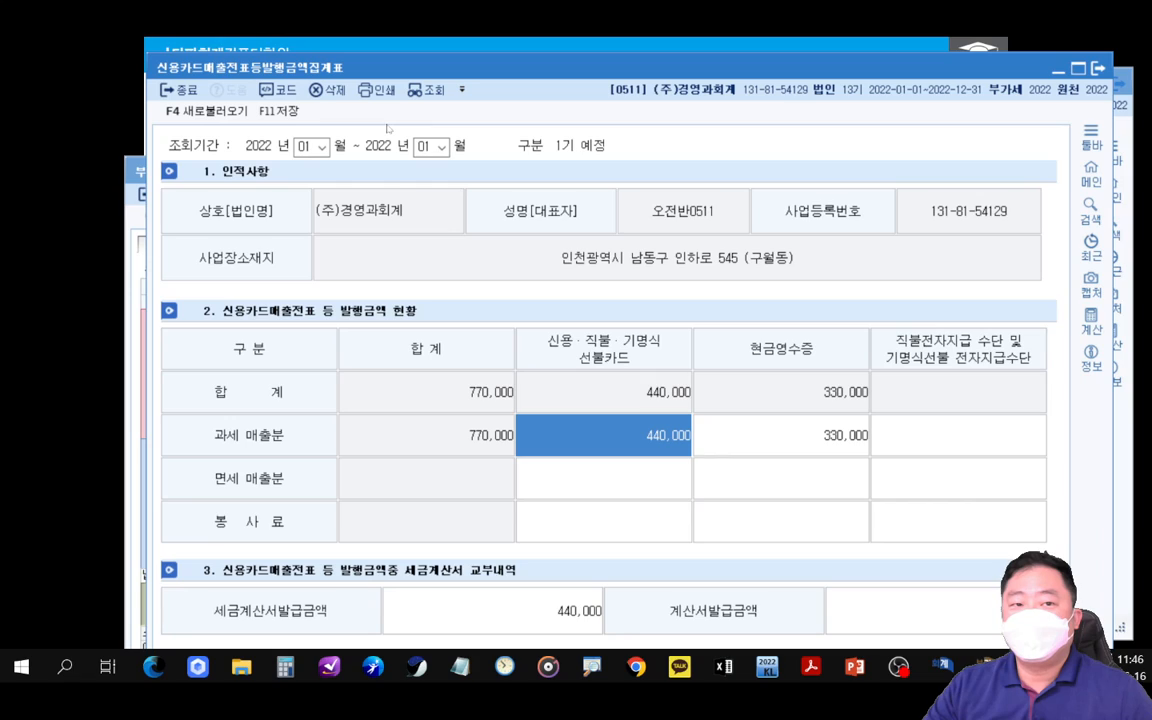
mouse_move(575, 408)
mouse_down()
mouse_move(701, 462)
mouse_move(770, 538)
mouse_up()
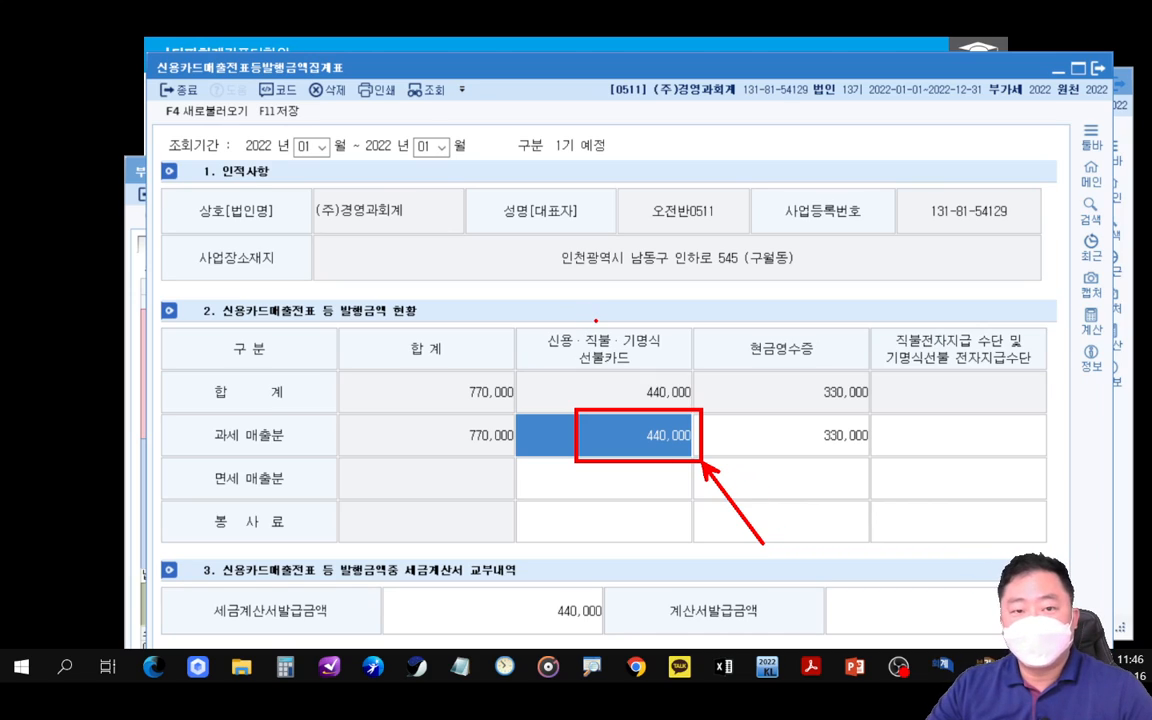
- Requery the 신용카드매출전표등발행금액집계표 for January 2022 without saving the modified data or loading the saved data
key(Escape)
click(438, 90)
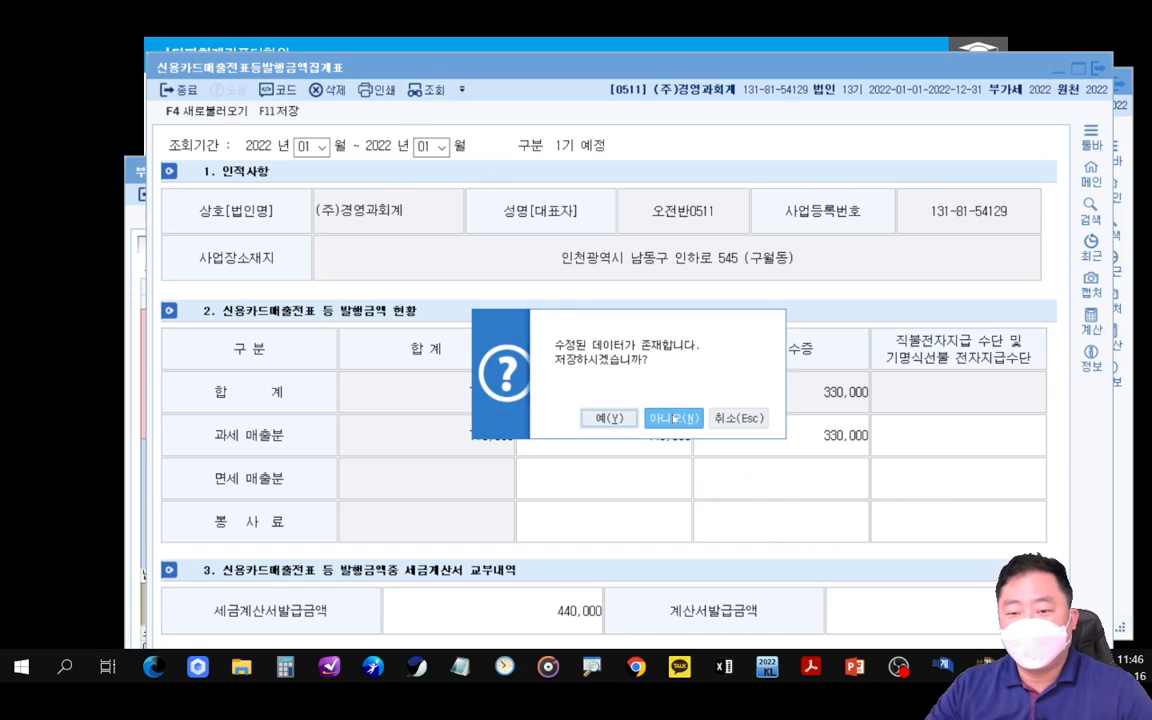
click(673, 418)
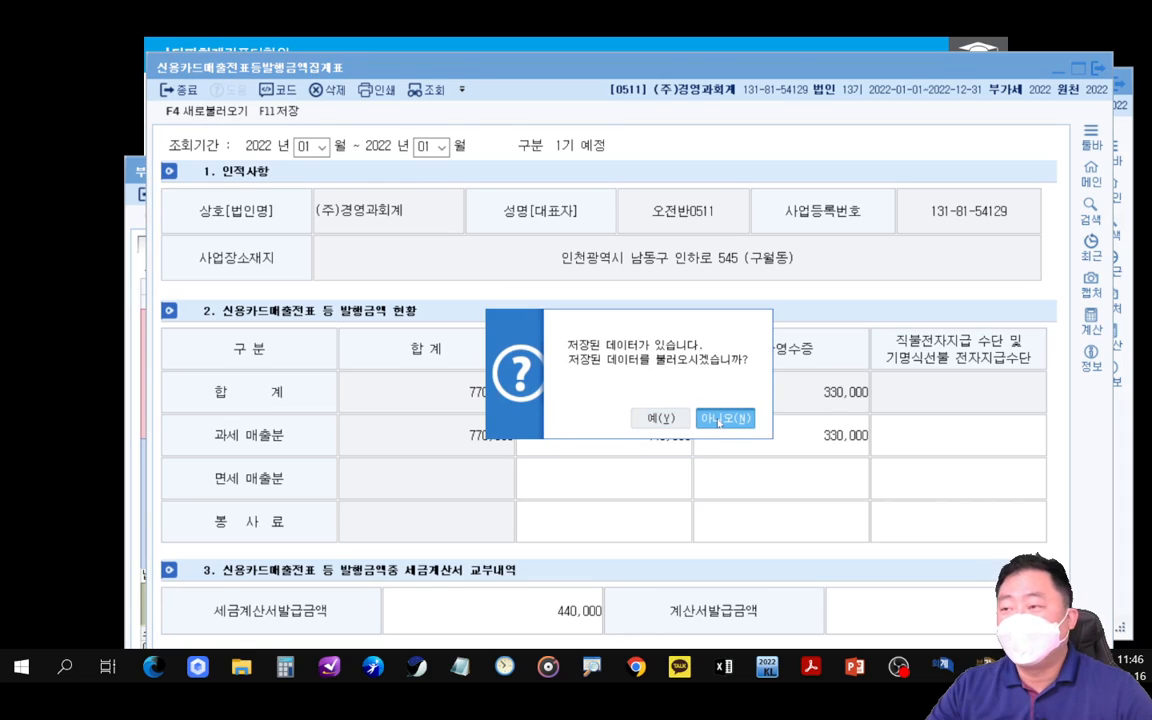
click(719, 419)
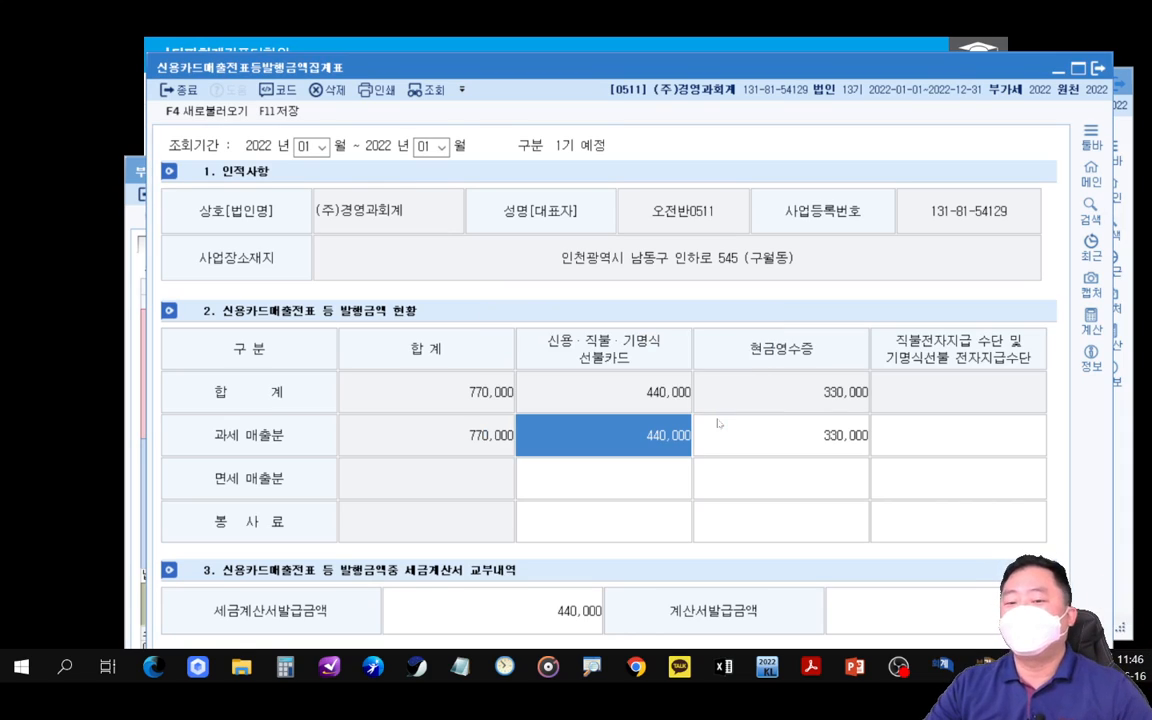
click(432, 147)
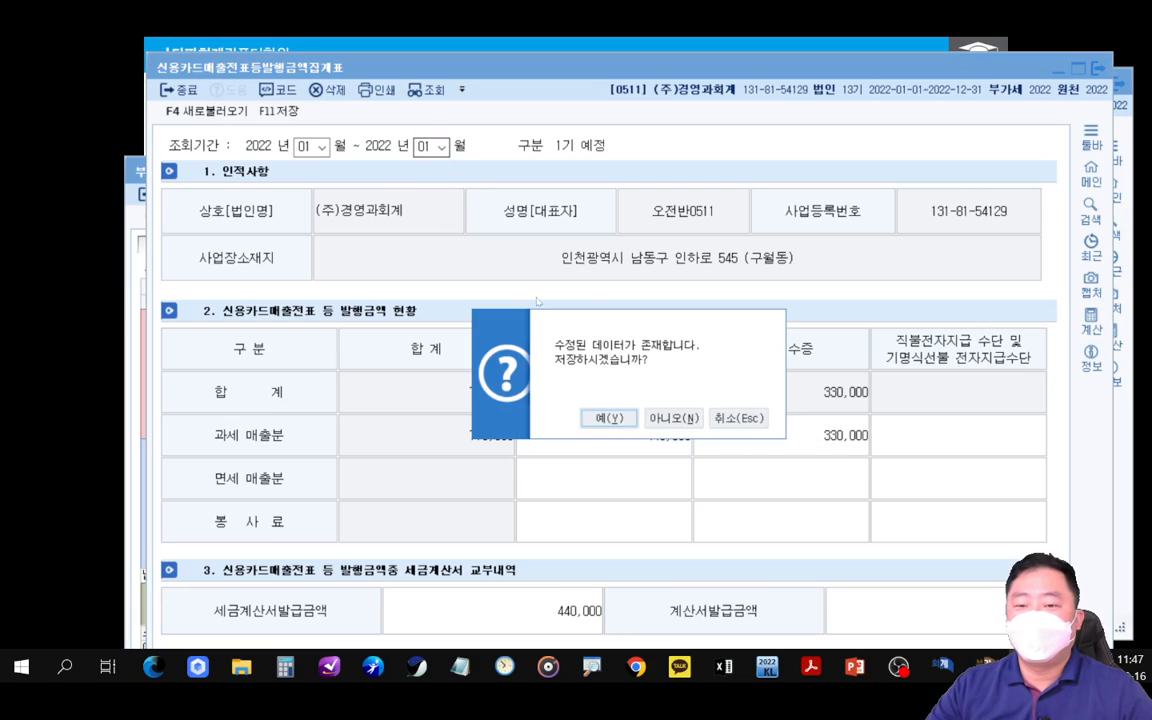
click(673, 418)
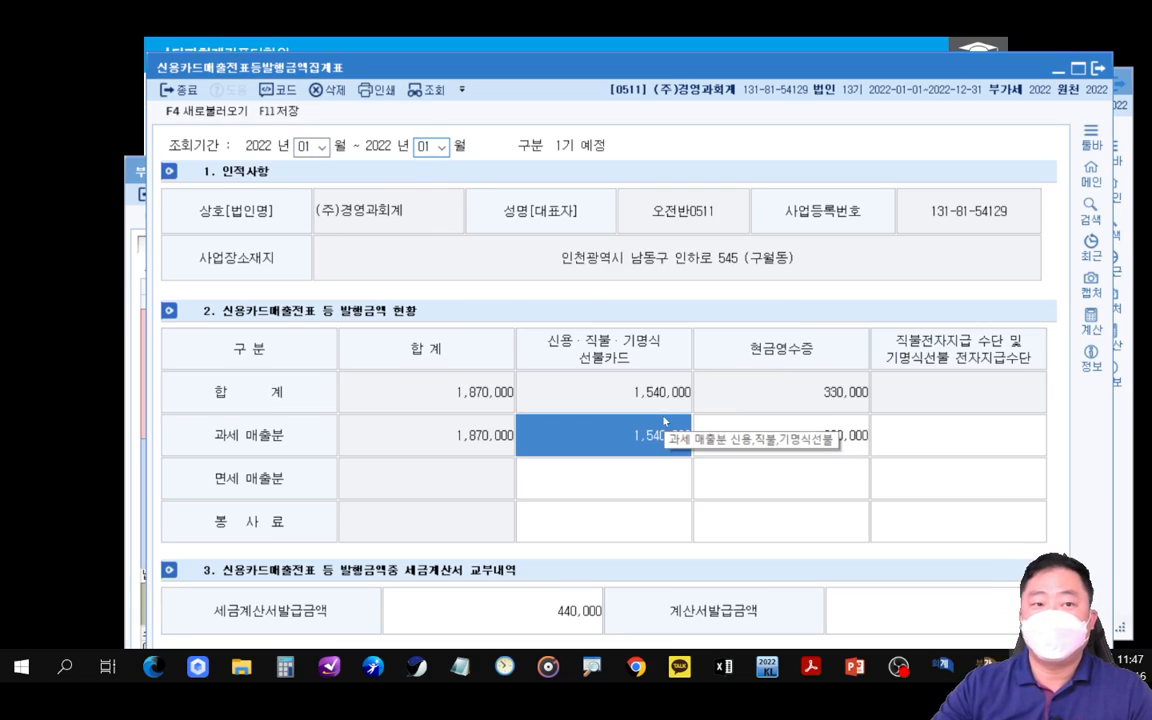
click(718, 469)
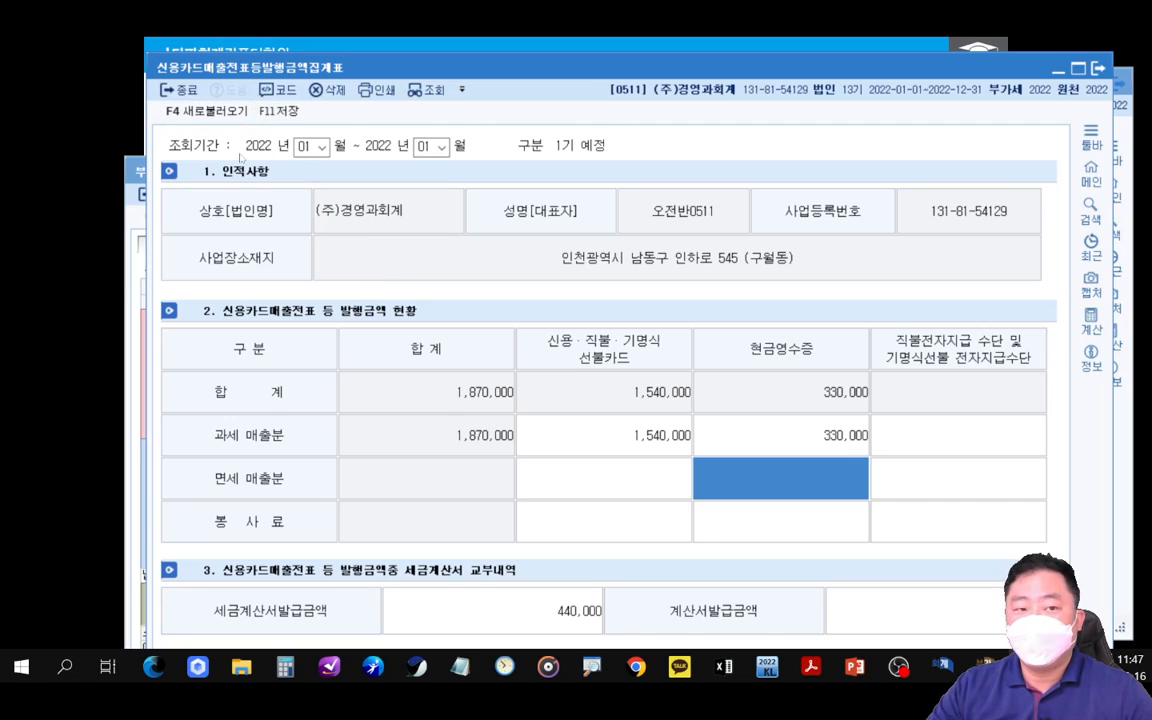
- Reload the card-sales summary with 새로불러오기 and mark the 과세 매출분 total against the 세금계산서발급금액
click(208, 111)
click(722, 406)
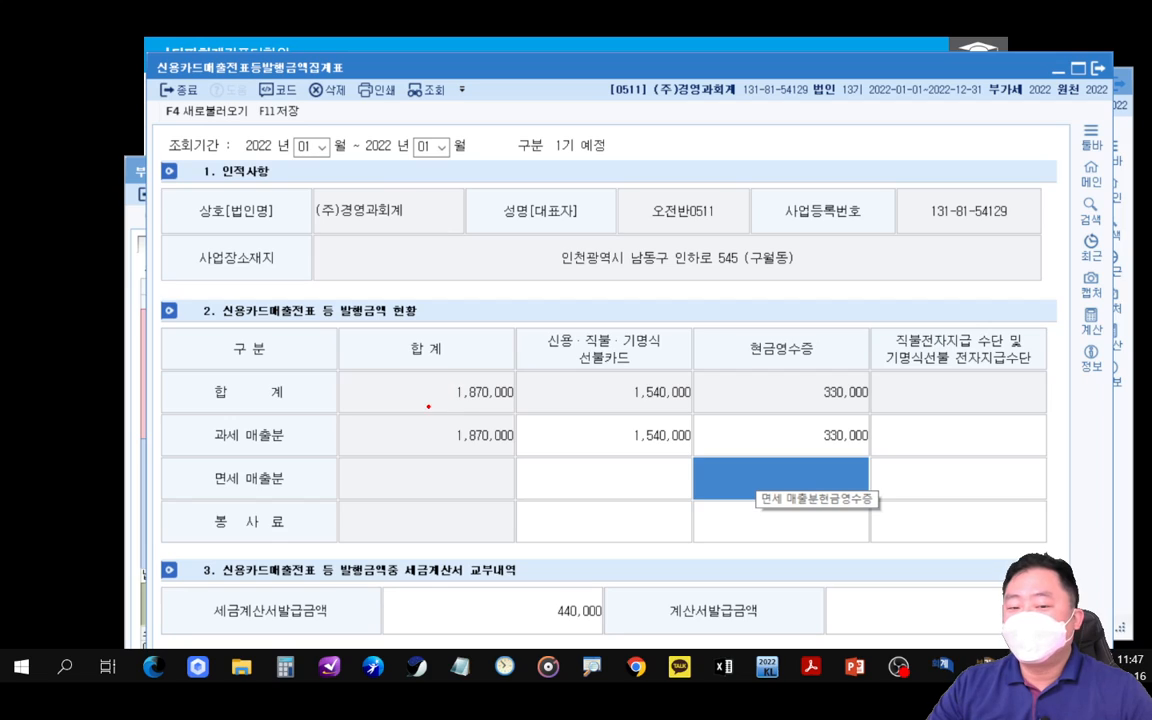
drag(871, 66, 901, 69)
drag(447, 400, 550, 447)
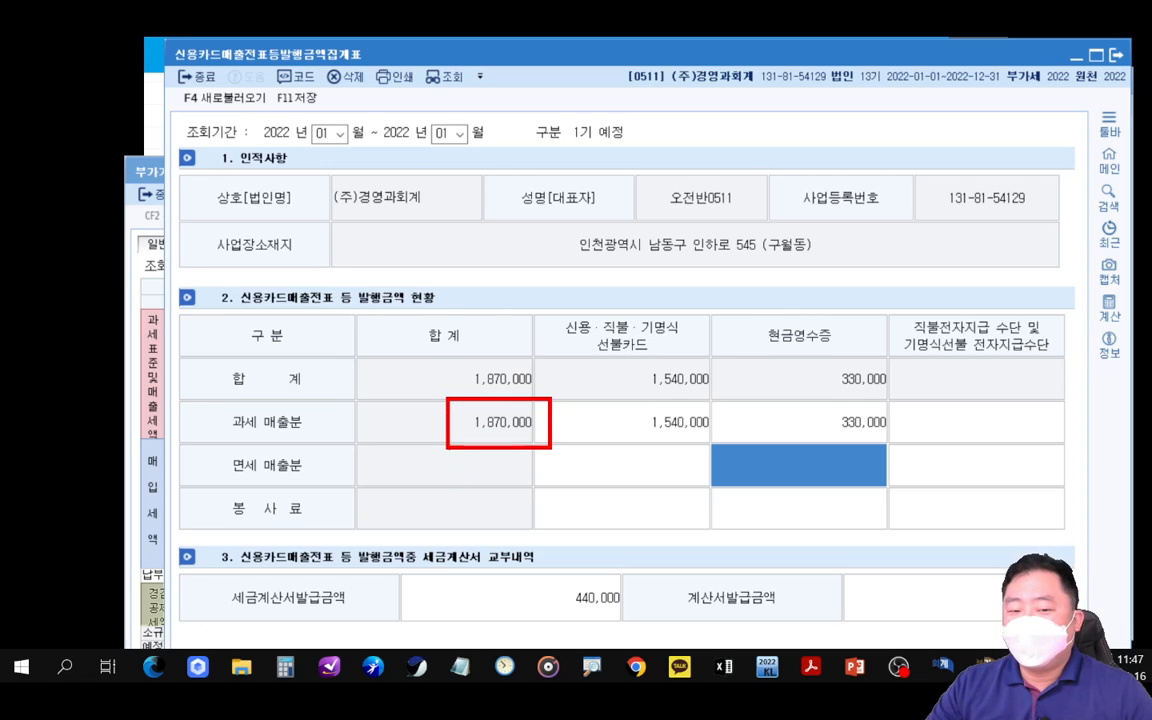
mouse_move(447, 448)
mouse_down()
mouse_move(363, 560)
mouse_move(515, 555)
mouse_move(632, 632)
mouse_up()
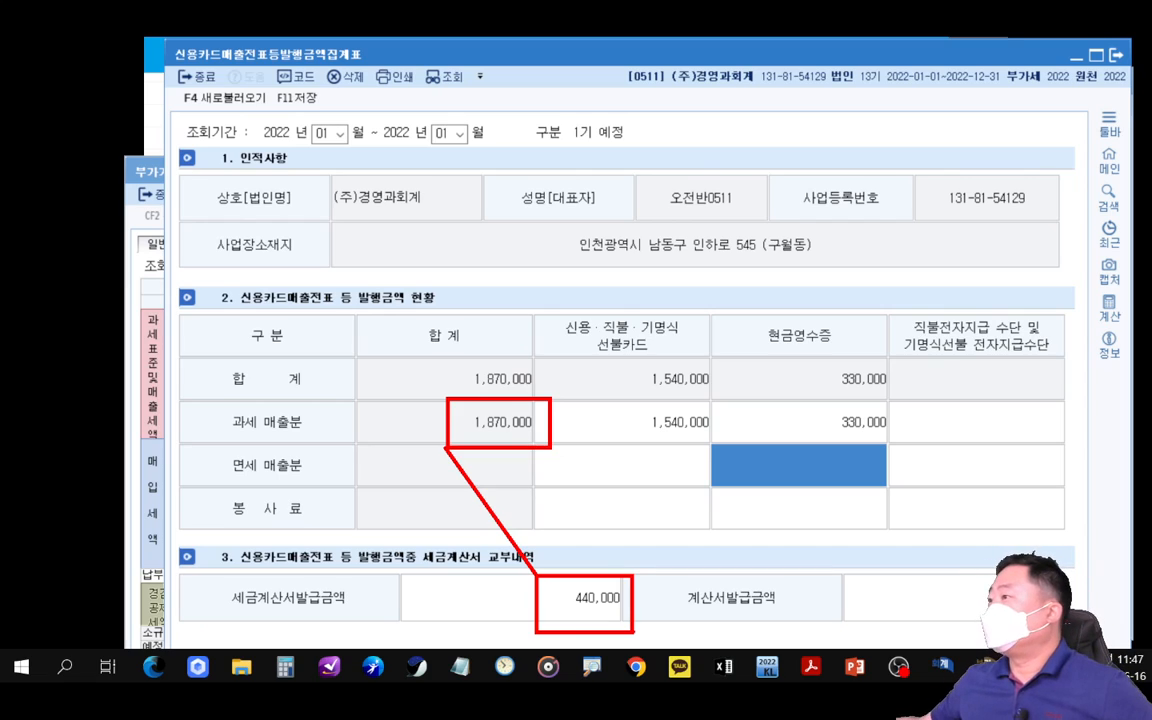
key(Escape)
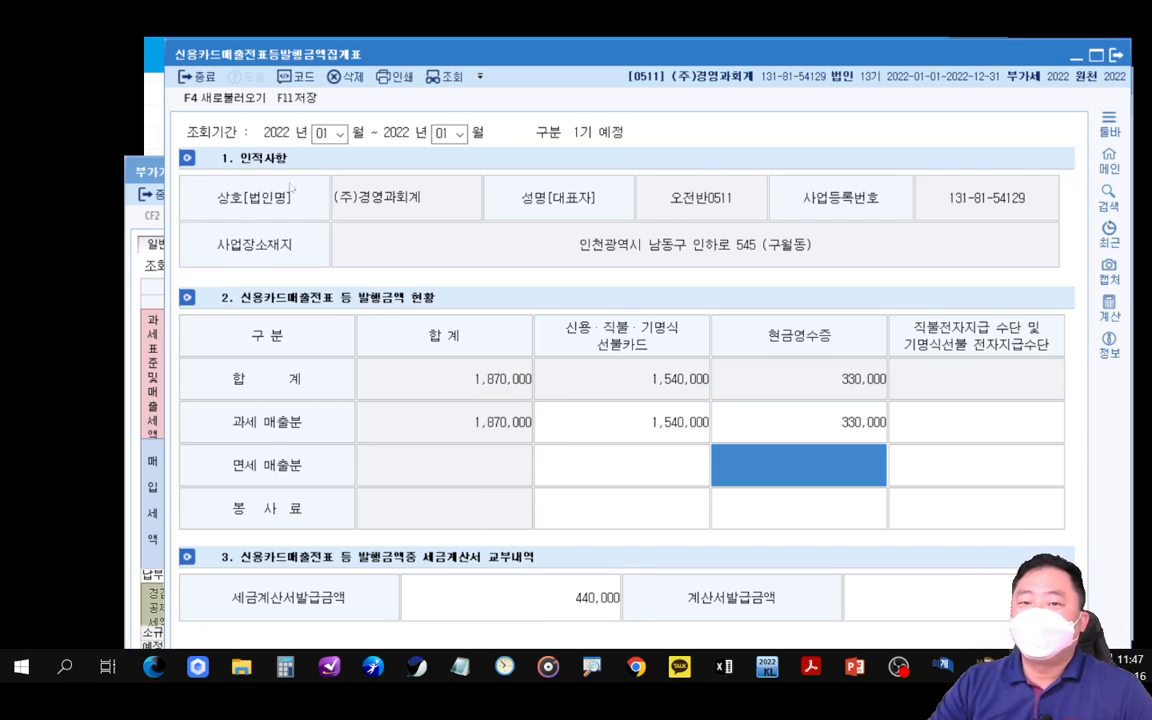
- Return to the 부가가치세신고서 and compare the row 19 amount with the row 3 card and cash-receipt sales
click(147, 171)
drag(326, 177, 318, 63)
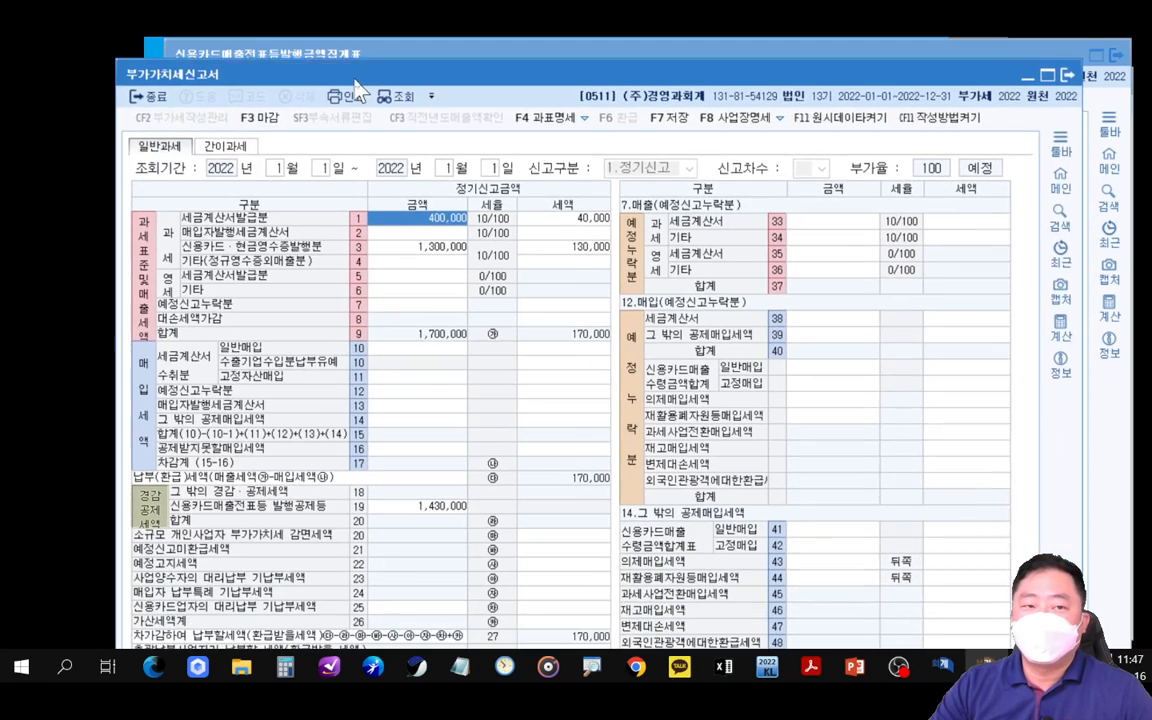
drag(393, 461, 487, 507)
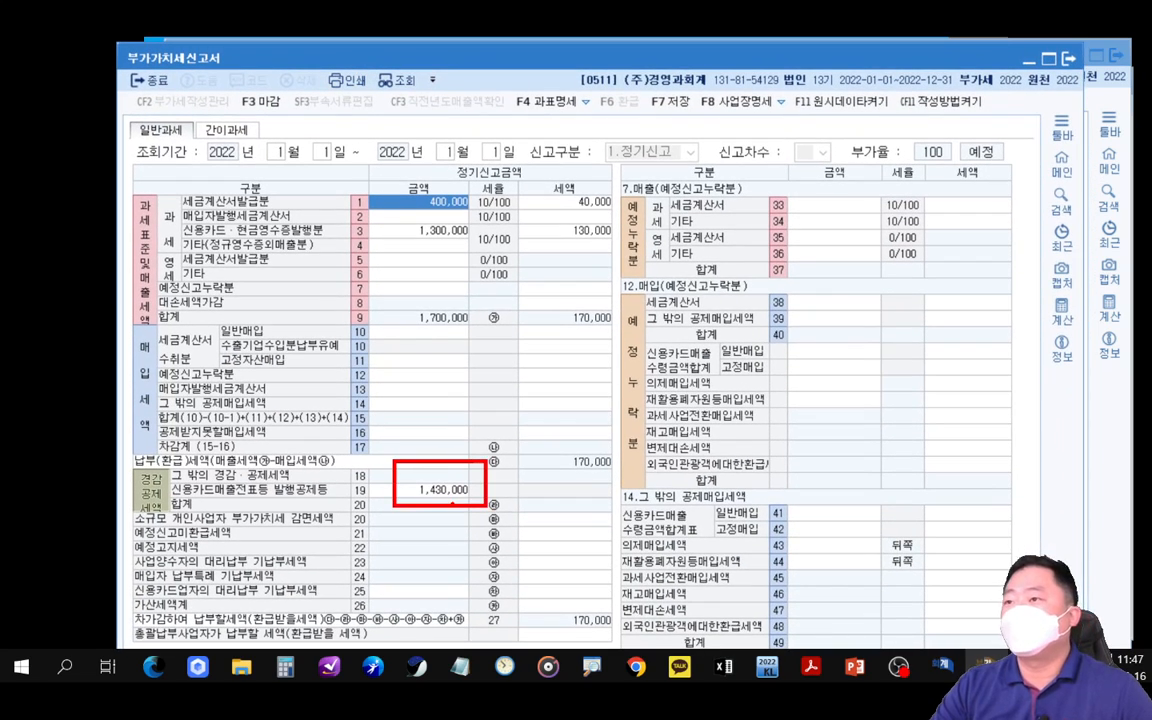
mouse_move(406, 456)
mouse_down()
mouse_move(410, 247)
mouse_move(483, 237)
mouse_move(624, 247)
mouse_up()
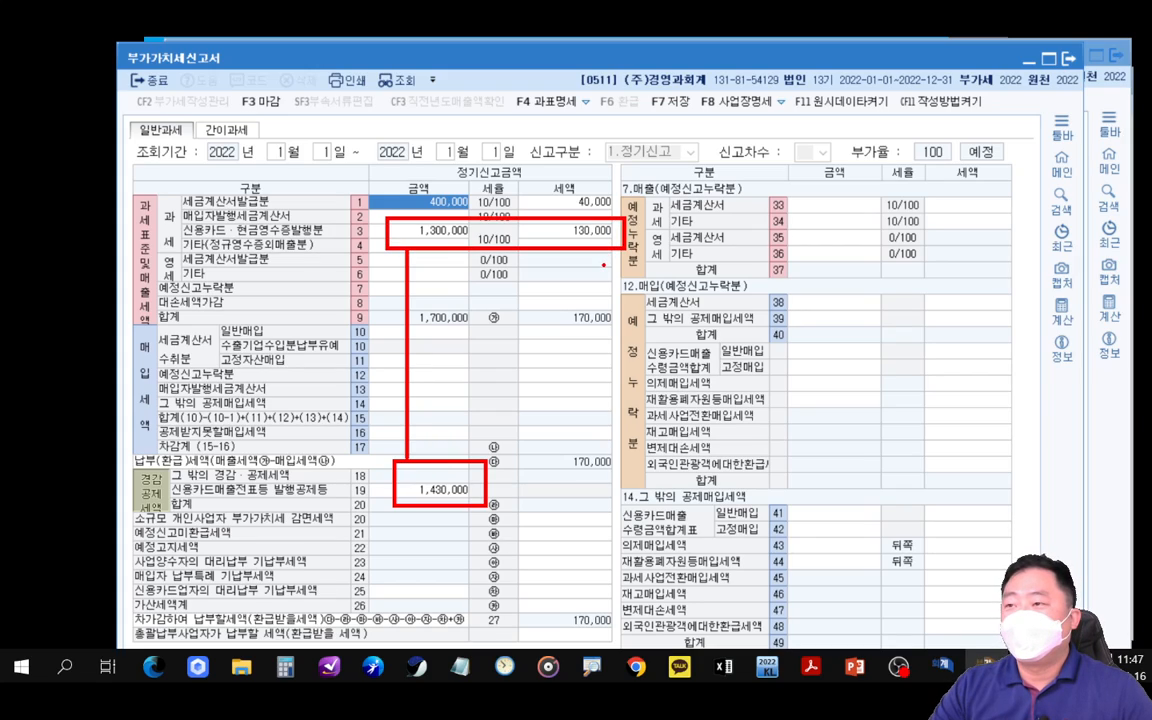
key(Escape)
- Close both VAT report windows without saving the data and return to the lecture slide
click(1068, 58)
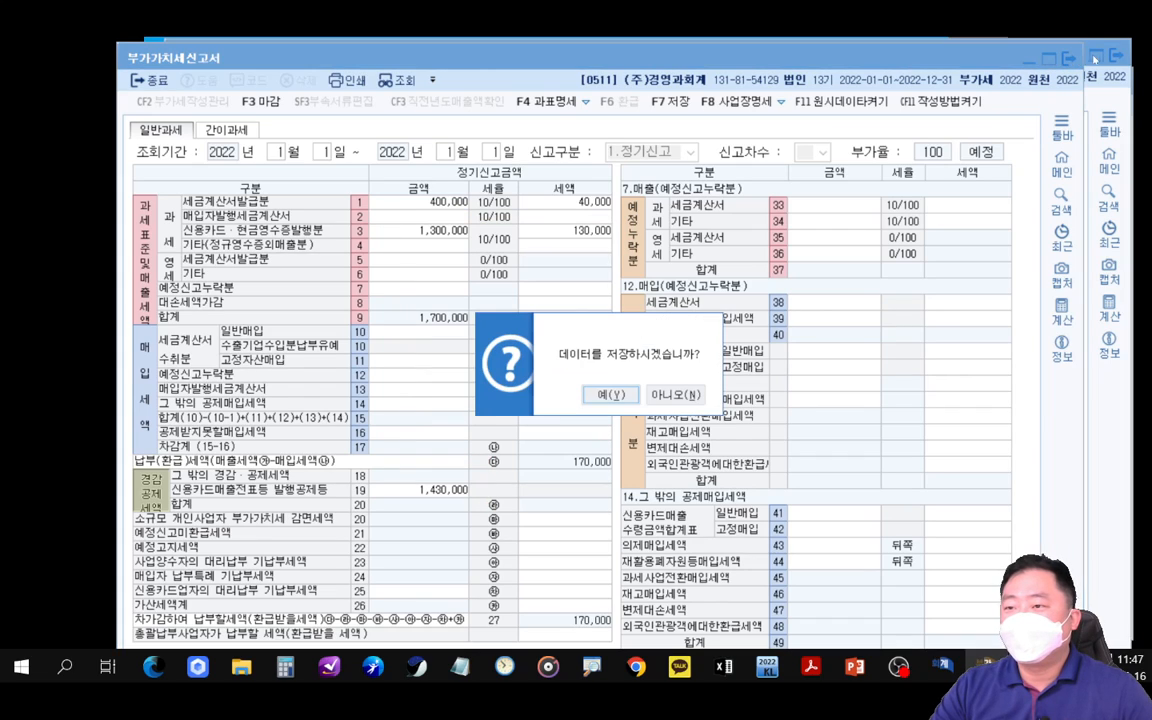
click(1116, 57)
click(680, 400)
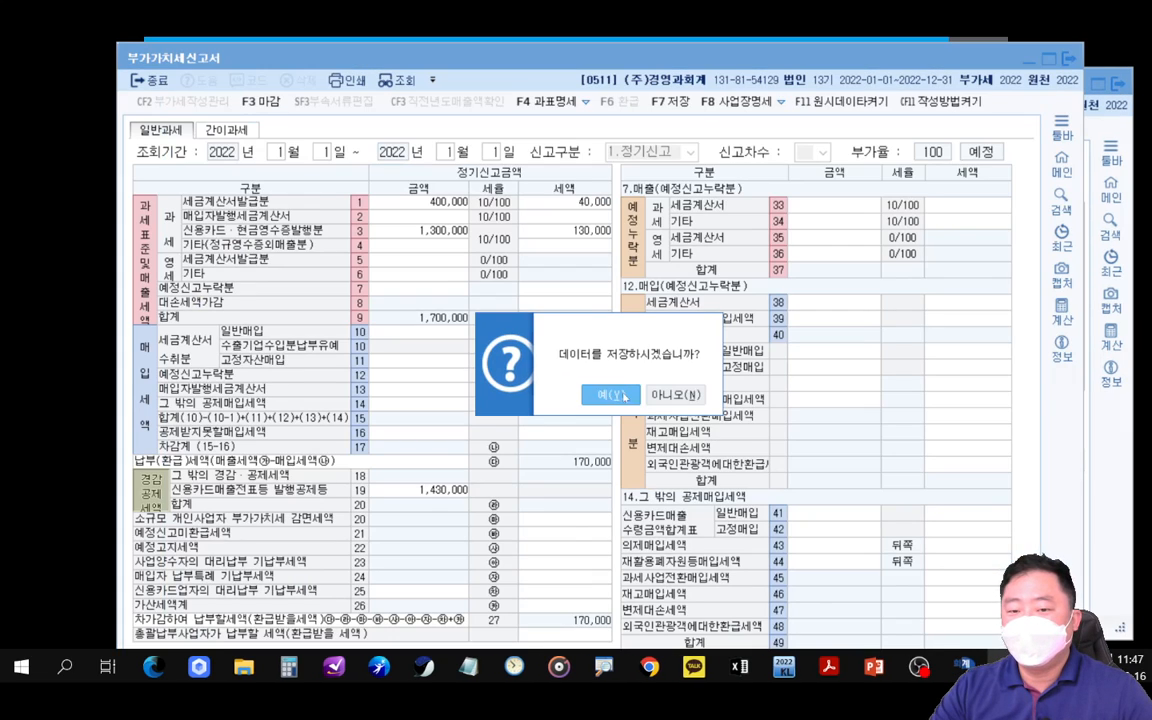
click(670, 393)
click(113, 325)
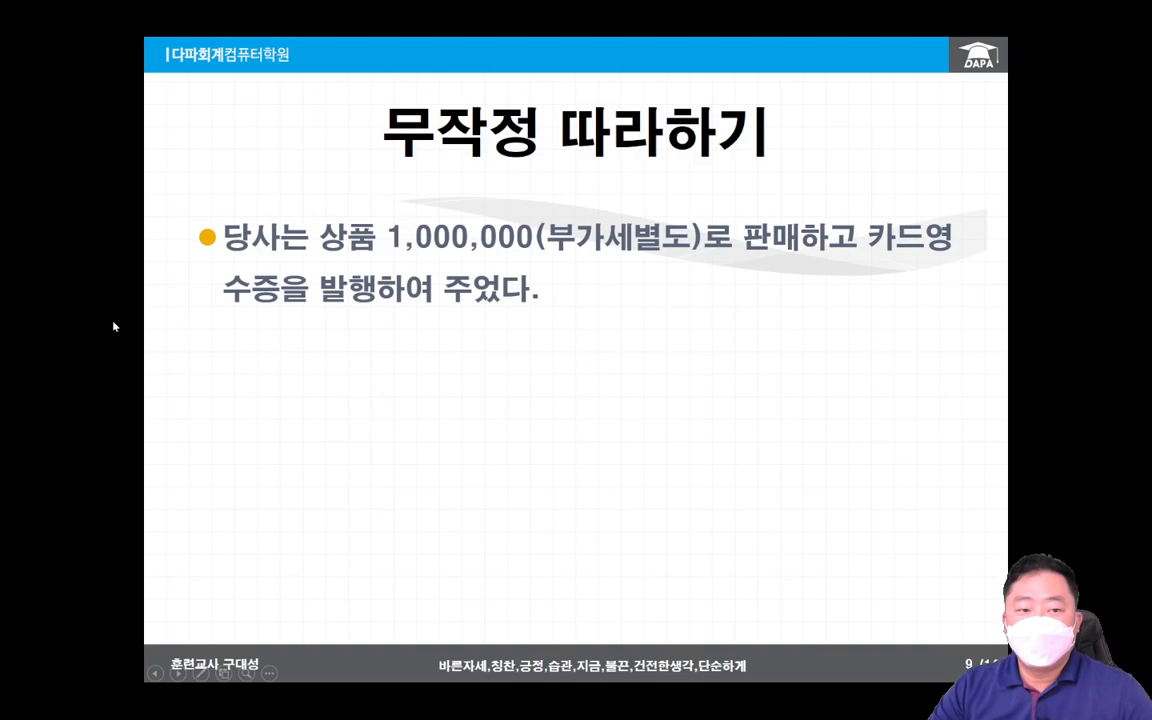
- Advance the lecture slides through the card-receipt sales entry and VAT return to the p215 핵심정리 slide on the 1.3% tax credit
click(485, 387)
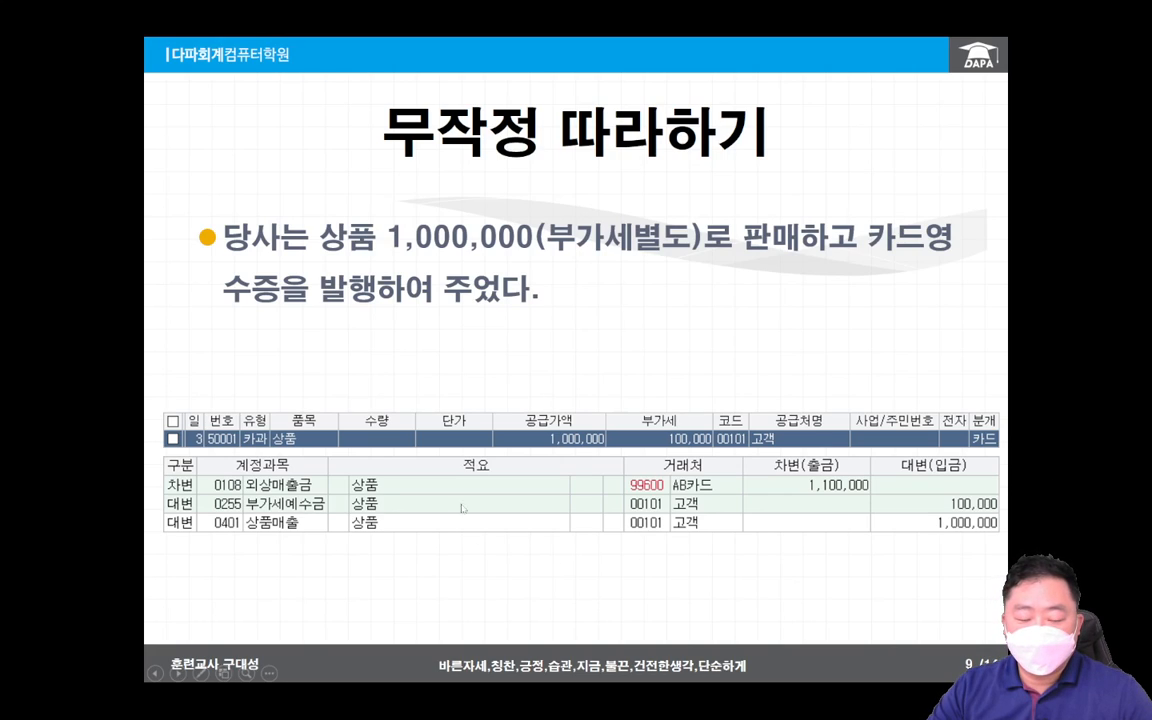
click(1091, 507)
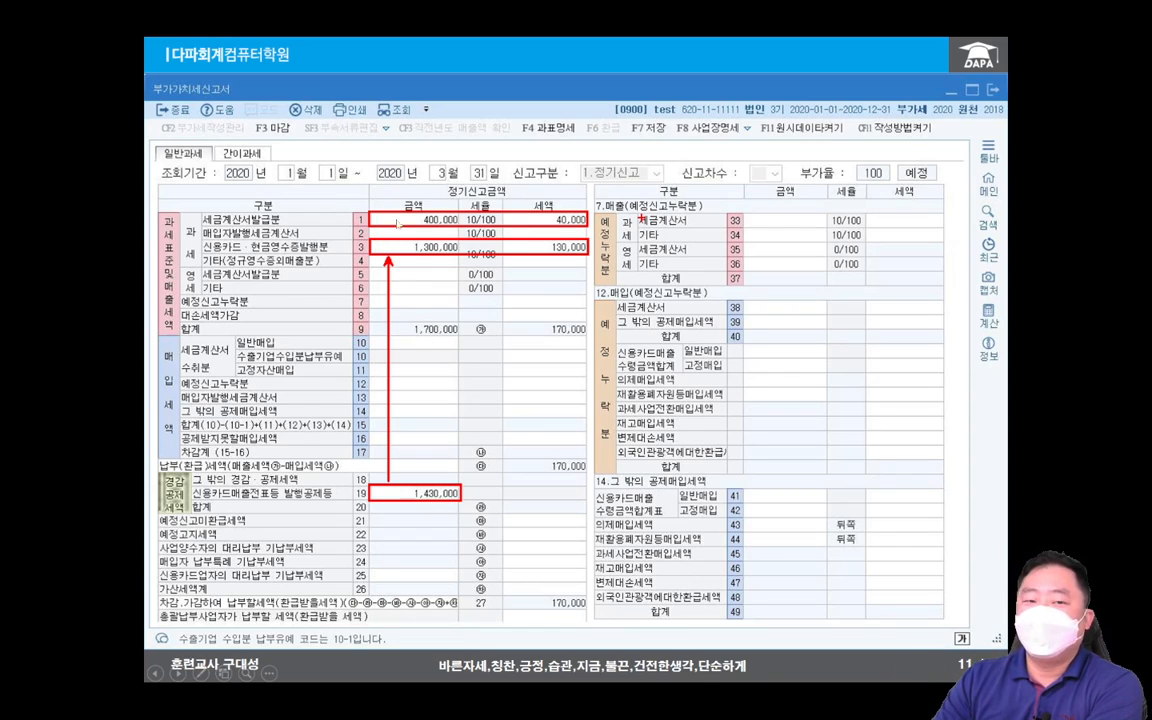
click(746, 353)
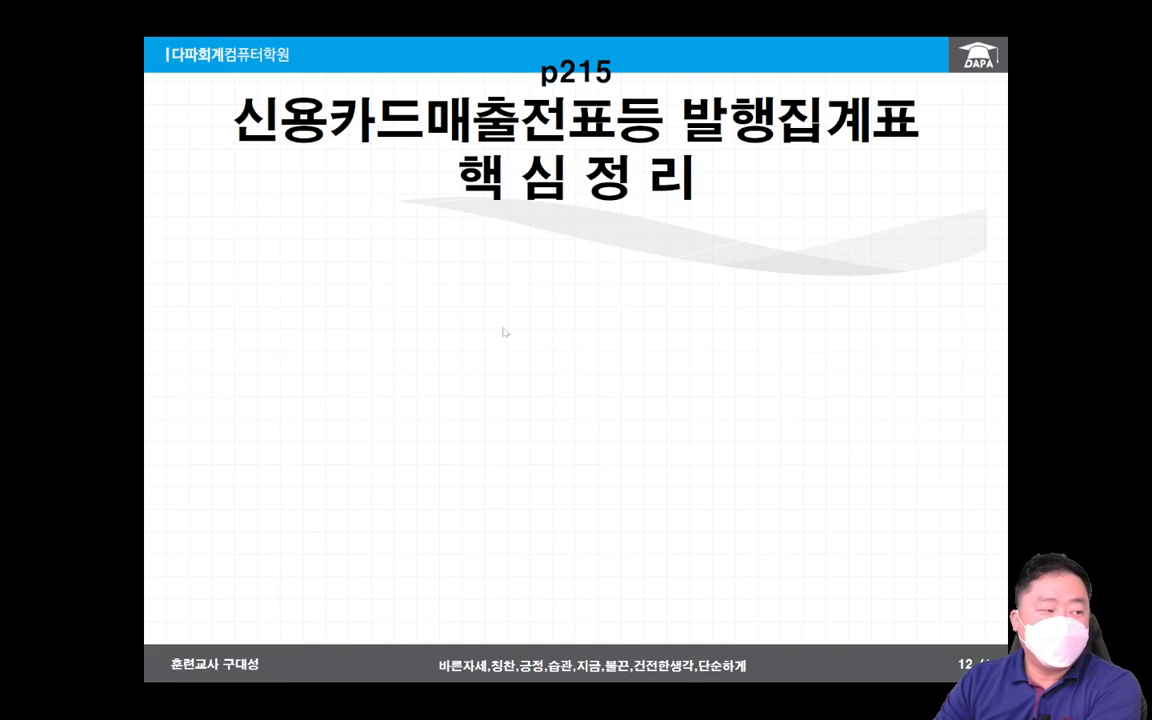
click(527, 345)
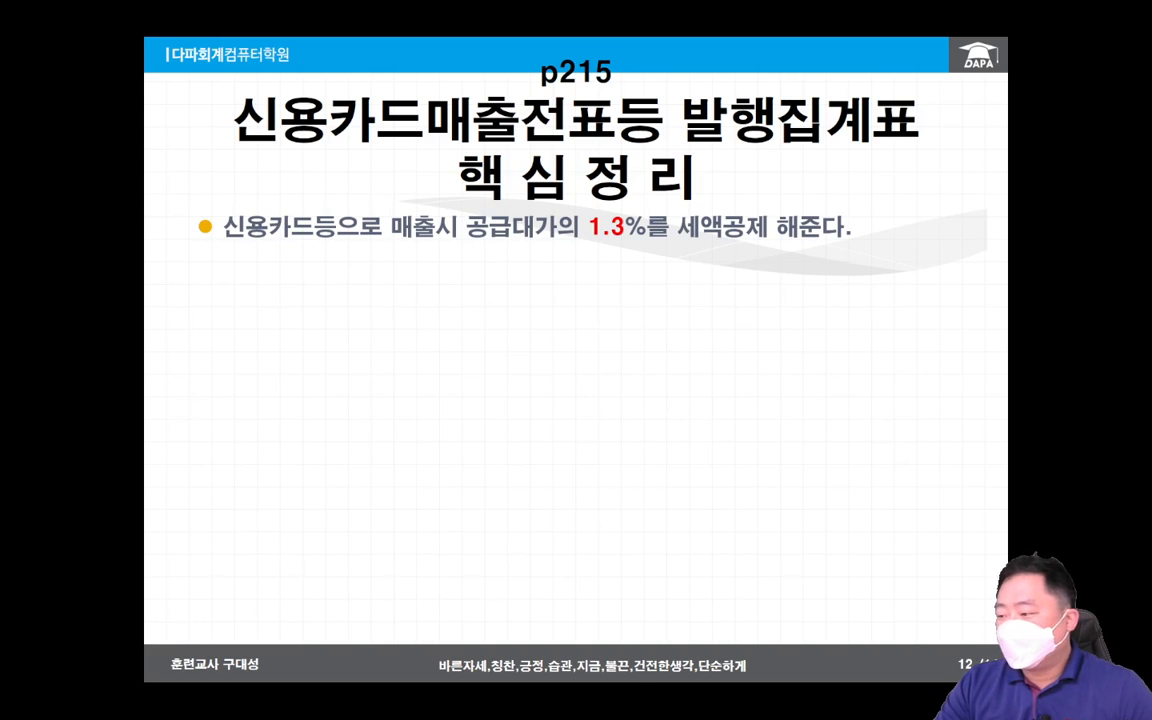
- Query the 부가가치세신고서 for January 1, 2022, mark the row 19 card-sales credit amount and its empty tax cell, and return to the slides
key(alt+Tab)
click(1110, 196)
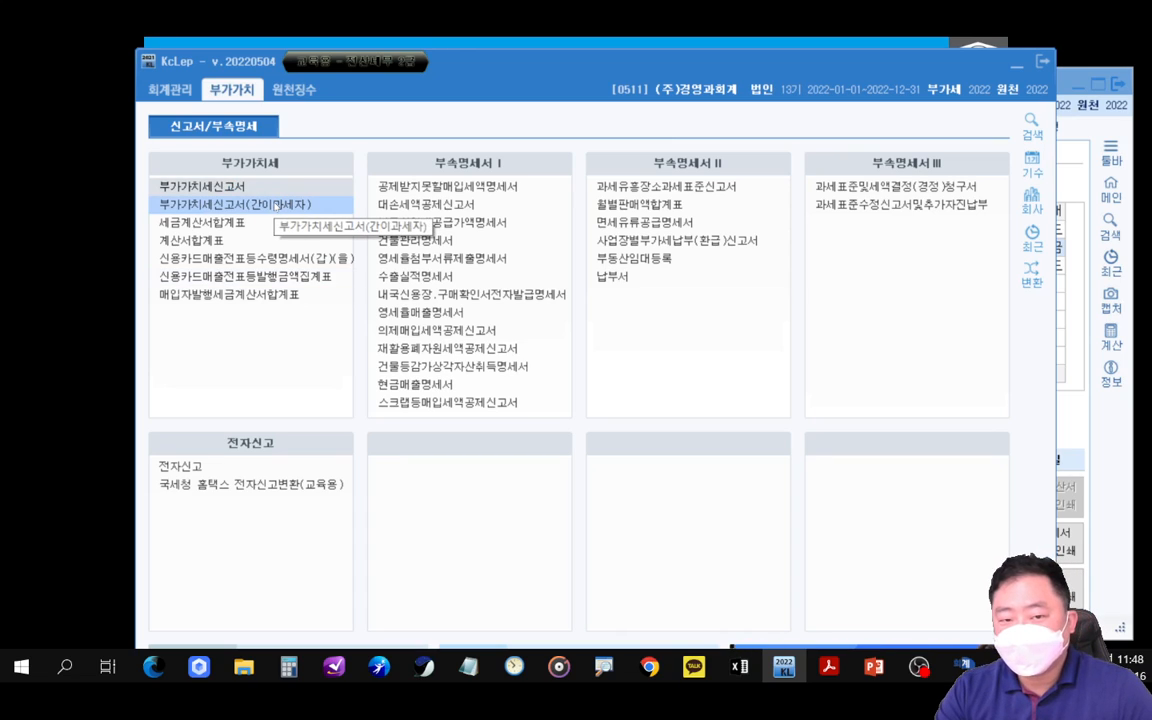
click(277, 204)
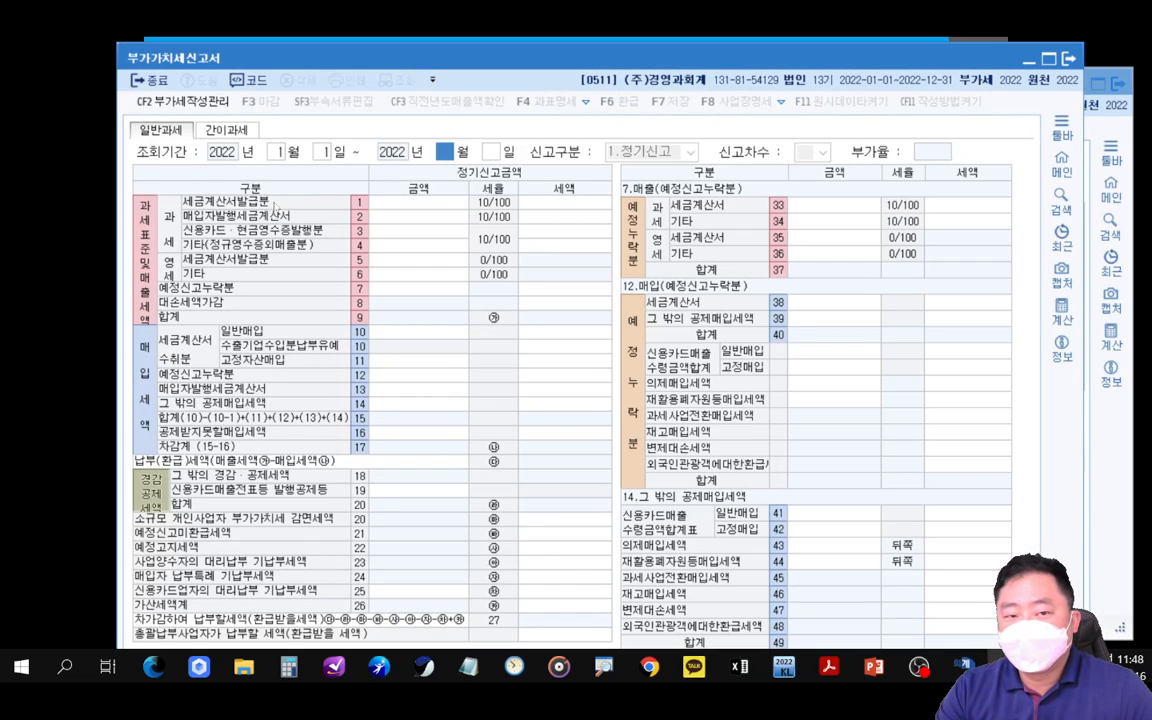
text(1)
key(Return)
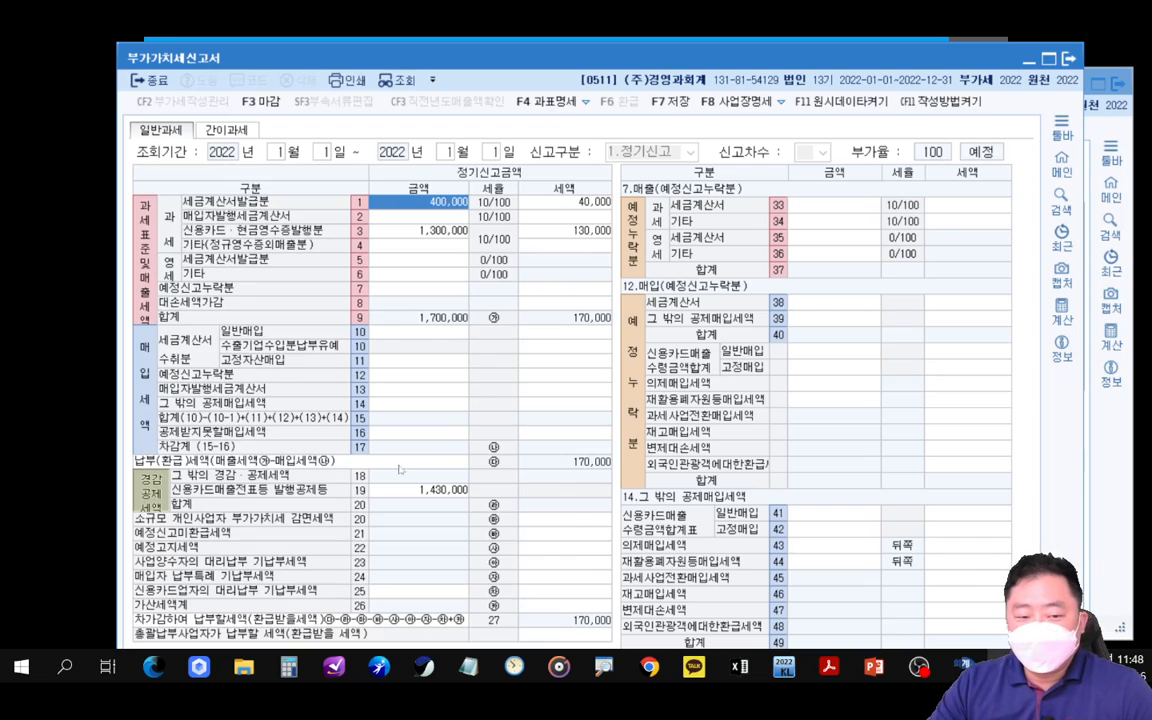
mouse_move(167, 478)
mouse_down()
mouse_move(309, 500)
mouse_move(469, 505)
mouse_move(466, 543)
mouse_move(553, 518)
mouse_move(557, 503)
mouse_move(575, 540)
mouse_up()
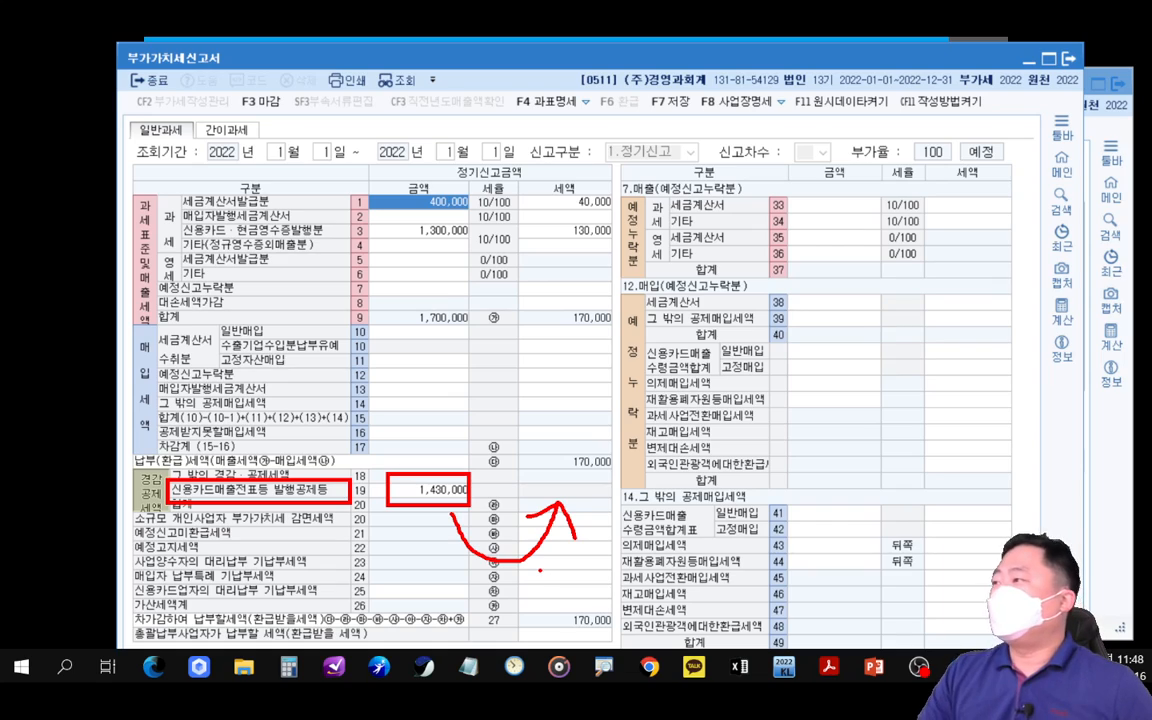
key(Escape)
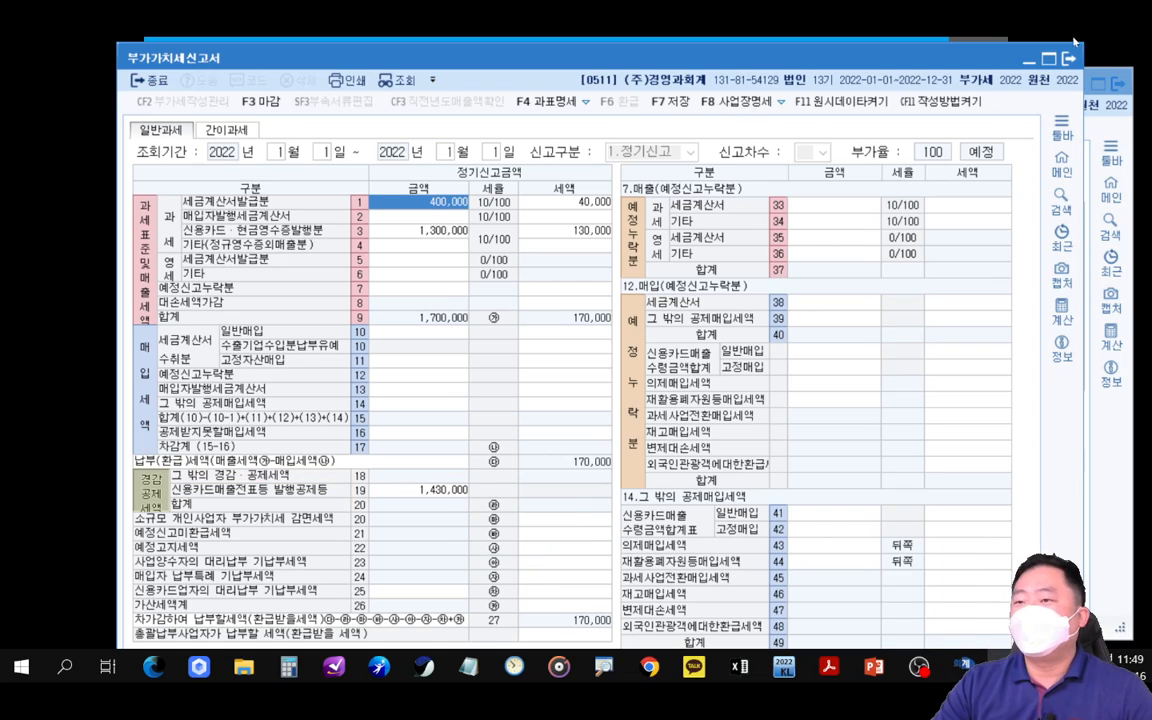
click(1108, 45)
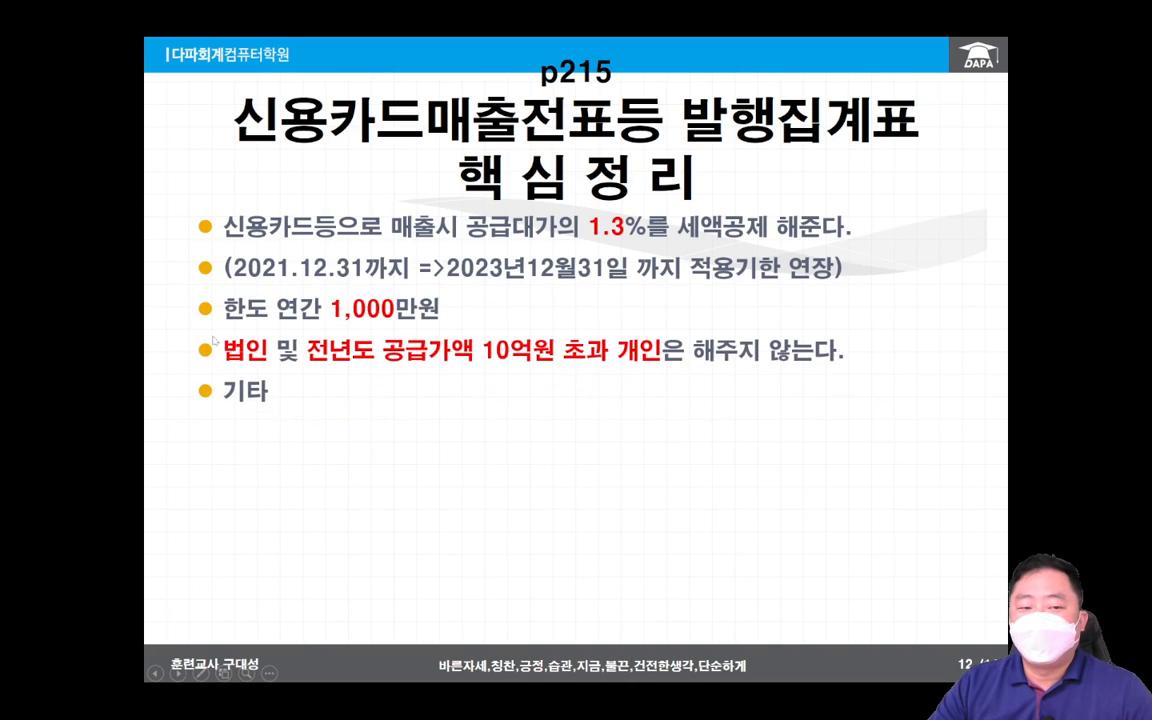
- Mark the slide's excluded corporations and individuals and the annual credit limit, and reveal the 공급대가 entry note
mouse_move(199, 331)
mouse_down()
mouse_move(245, 369)
mouse_move(200, 330)
mouse_up()
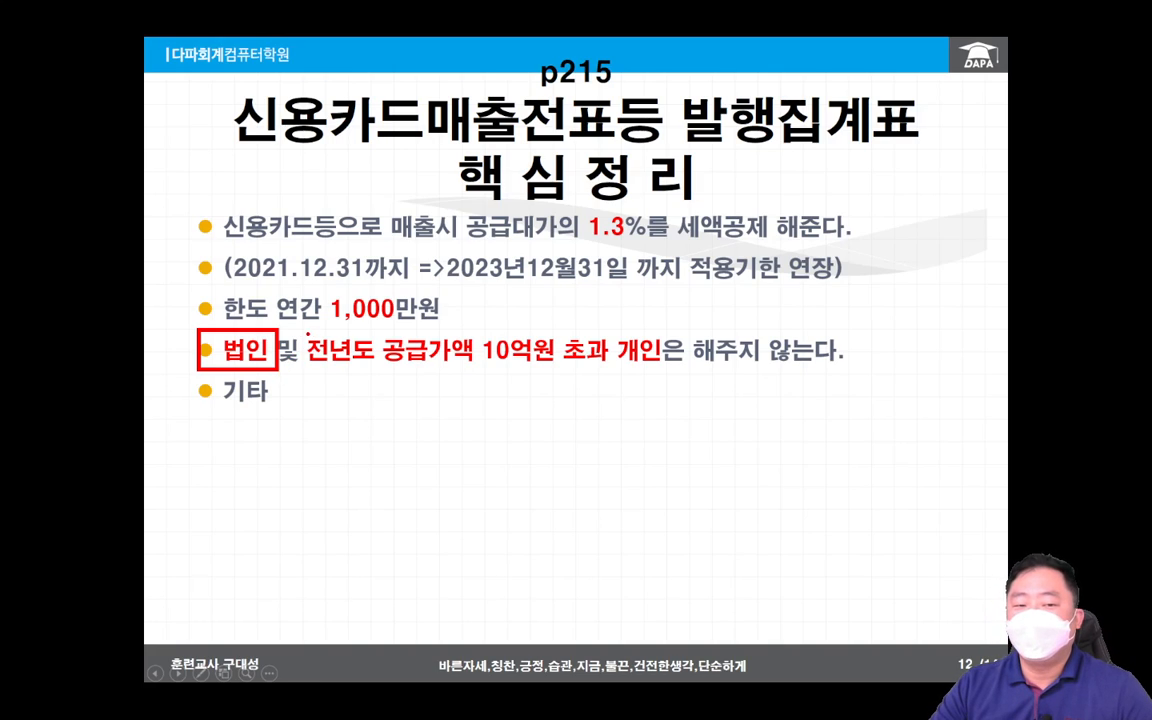
mouse_move(303, 329)
mouse_down()
mouse_move(466, 380)
mouse_move(668, 375)
mouse_up()
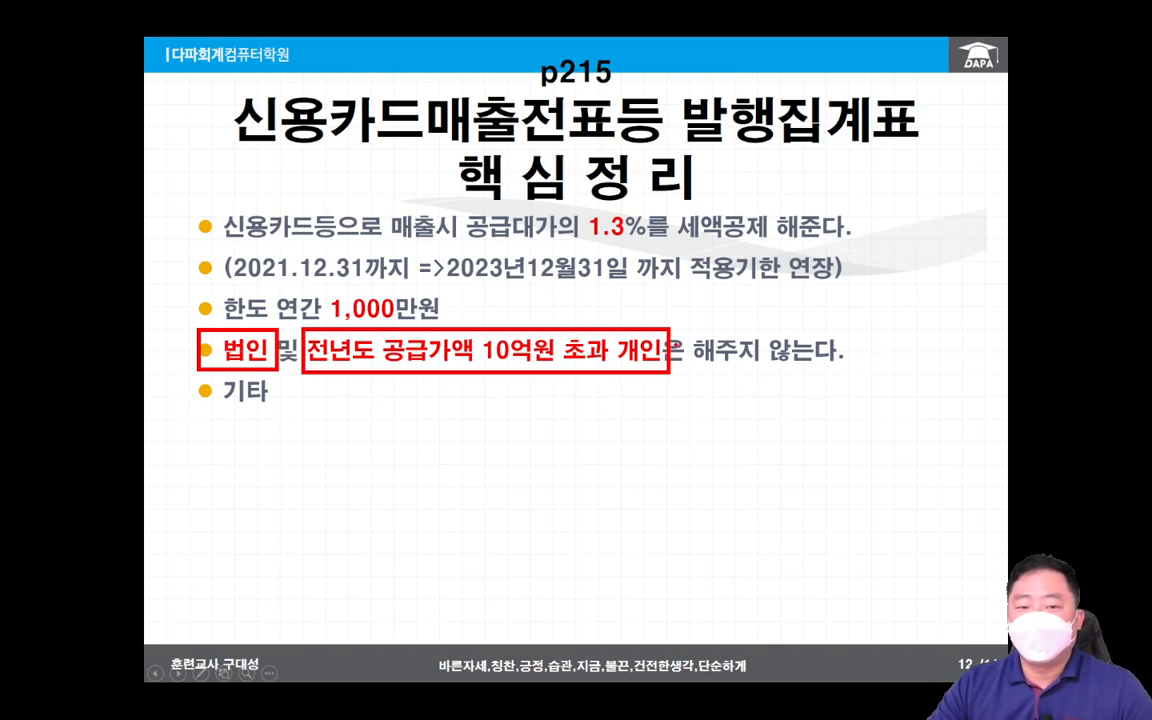
key(e)
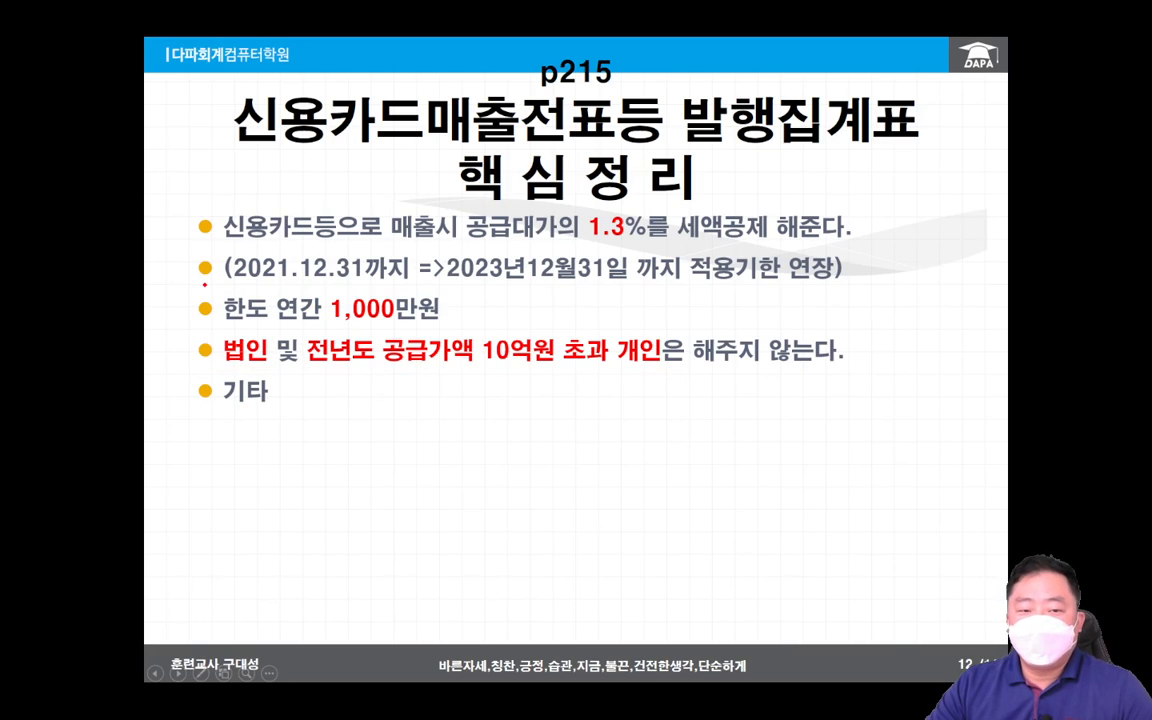
mouse_move(193, 284)
mouse_down()
mouse_move(321, 318)
mouse_move(458, 319)
mouse_up()
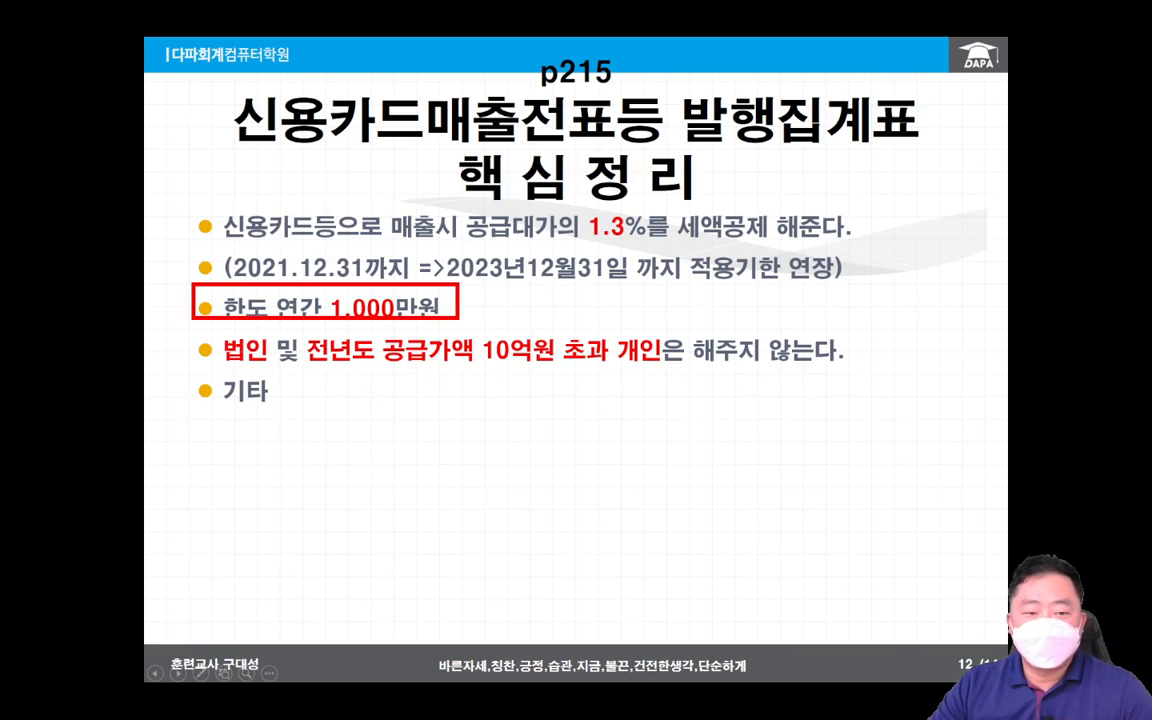
key(Escape)
click(674, 476)
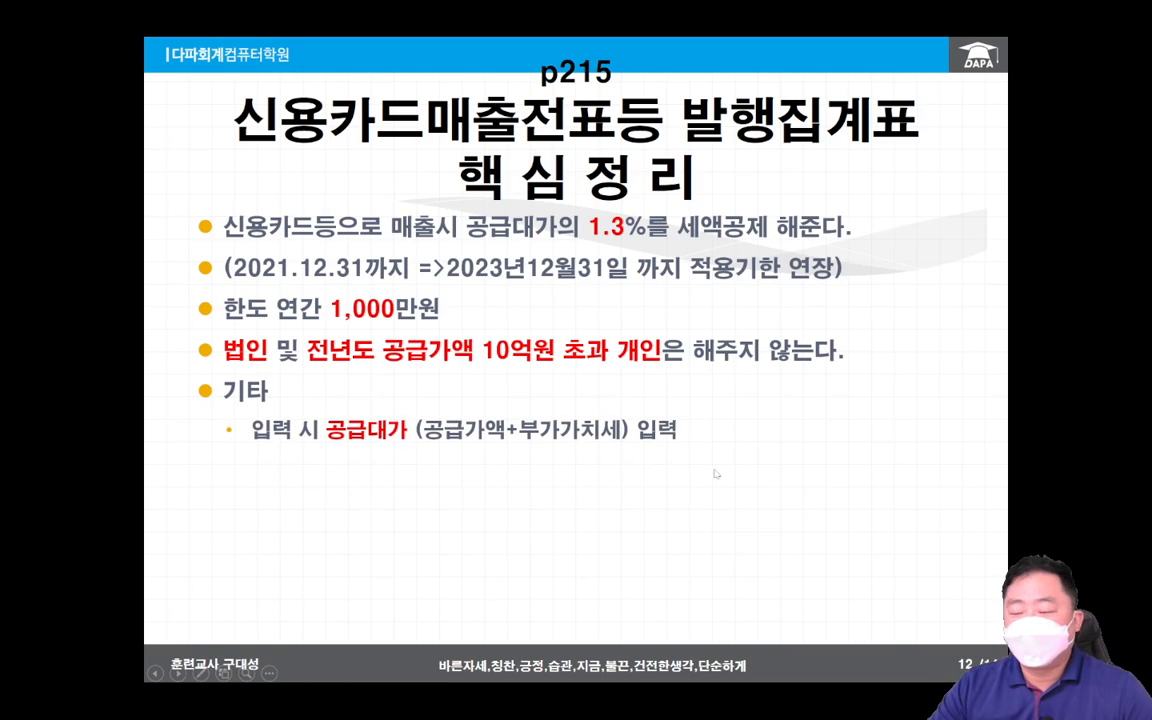
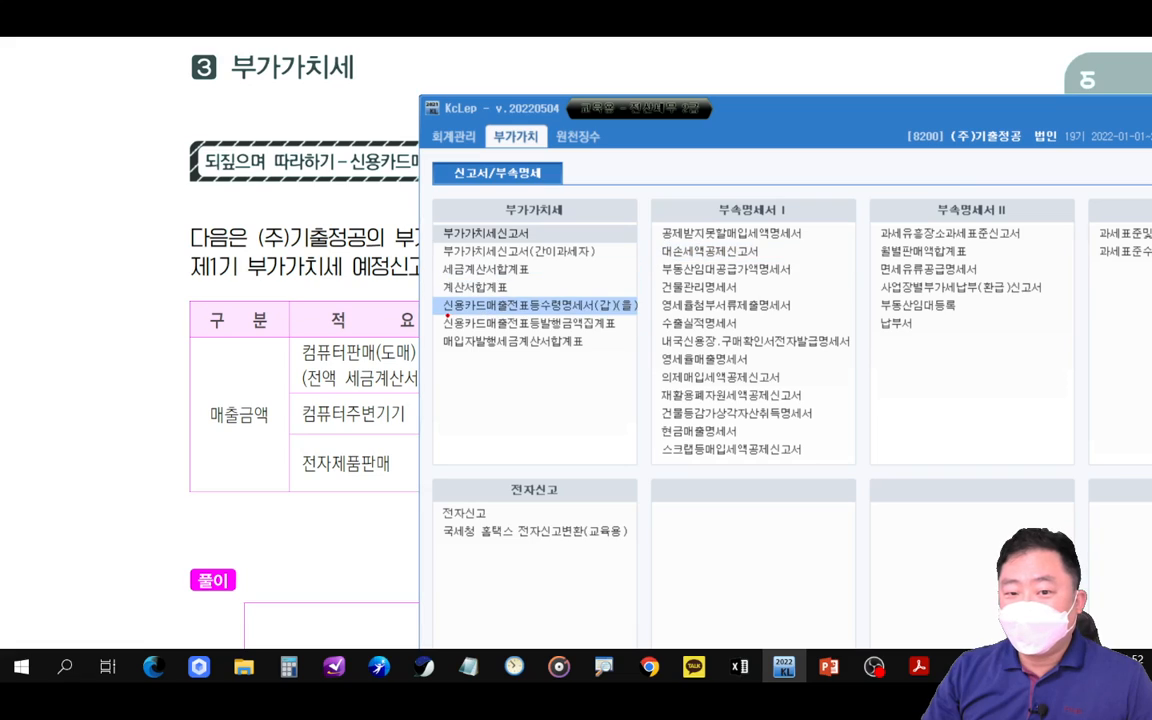
- Open the 신용카드매출전표등발행금액집계표 for (주)기출정공 and query January to March 2022
mouse_move(435, 311)
mouse_down()
mouse_move(630, 333)
mouse_move(690, 410)
mouse_up()
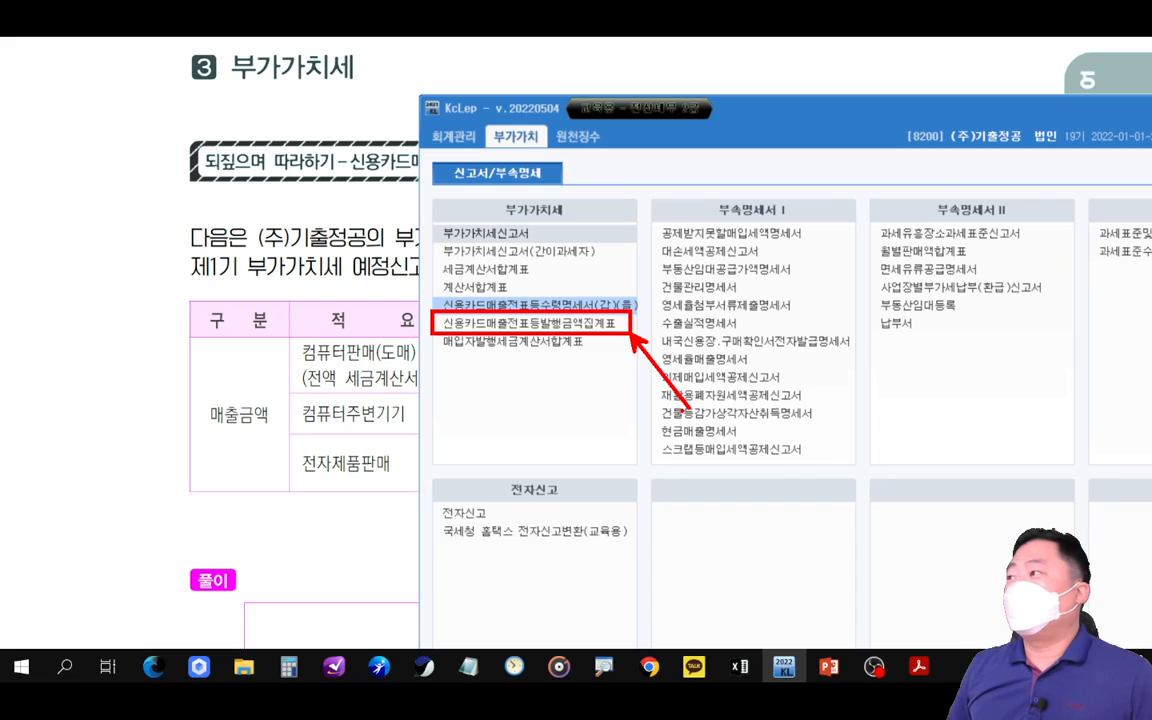
key(Escape)
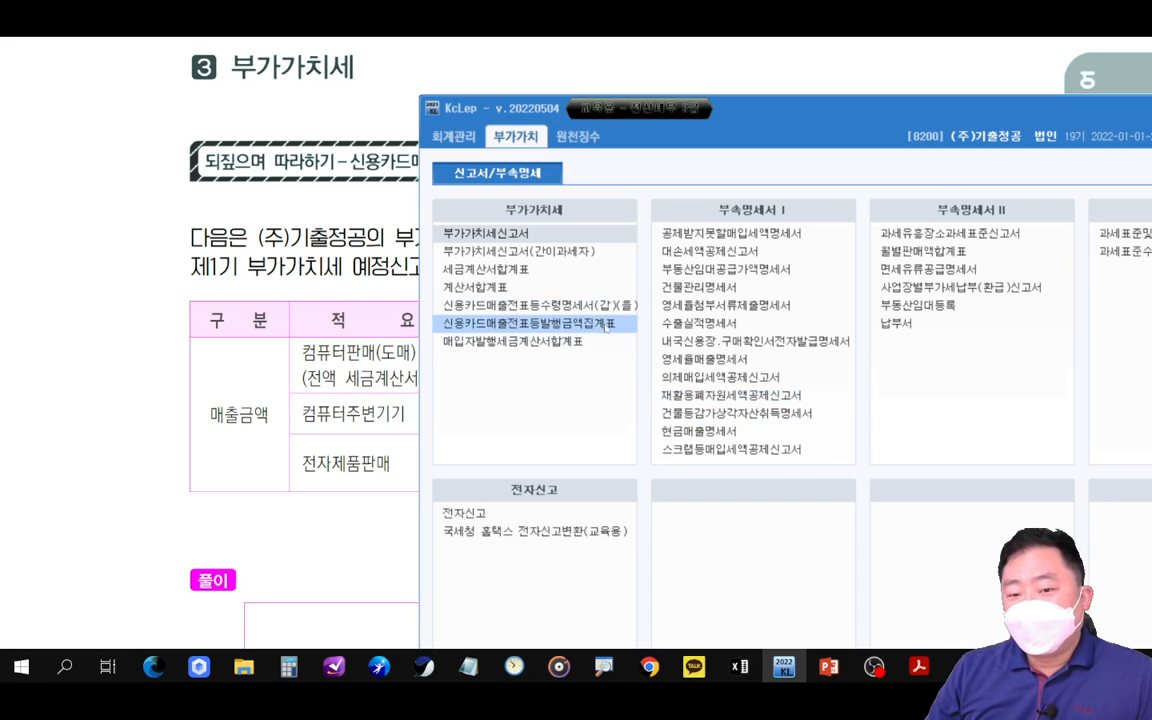
key(Return)
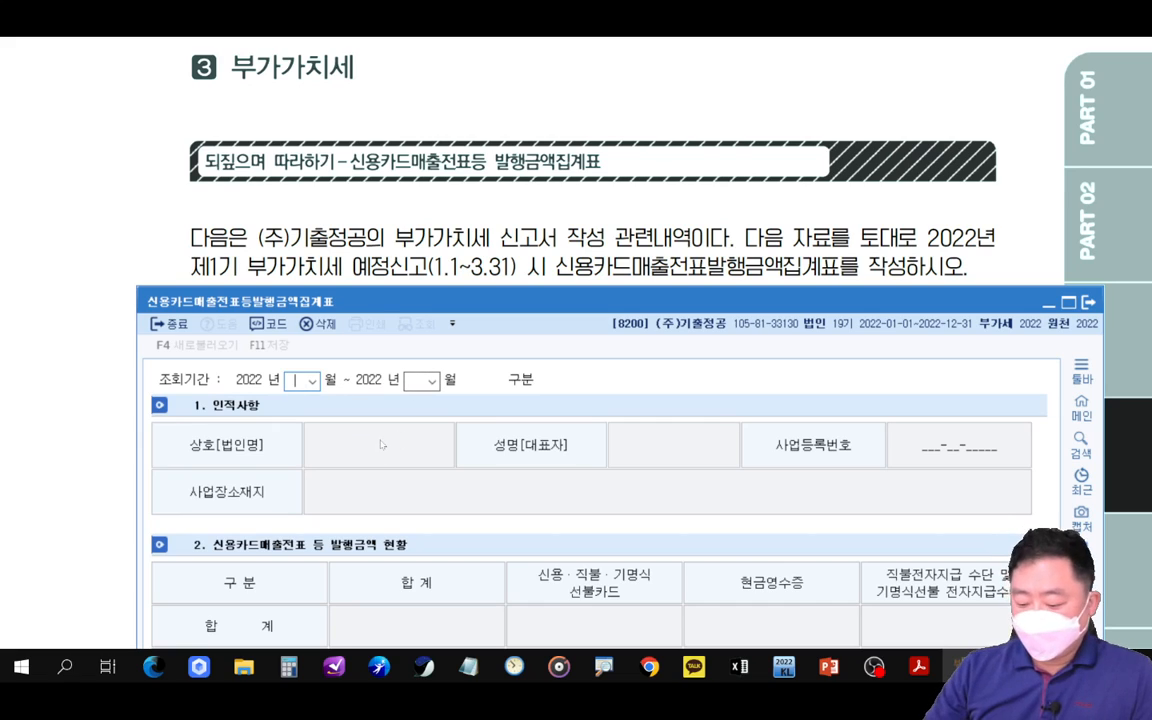
text(1)
key(Return)
text(3)
key(Return)
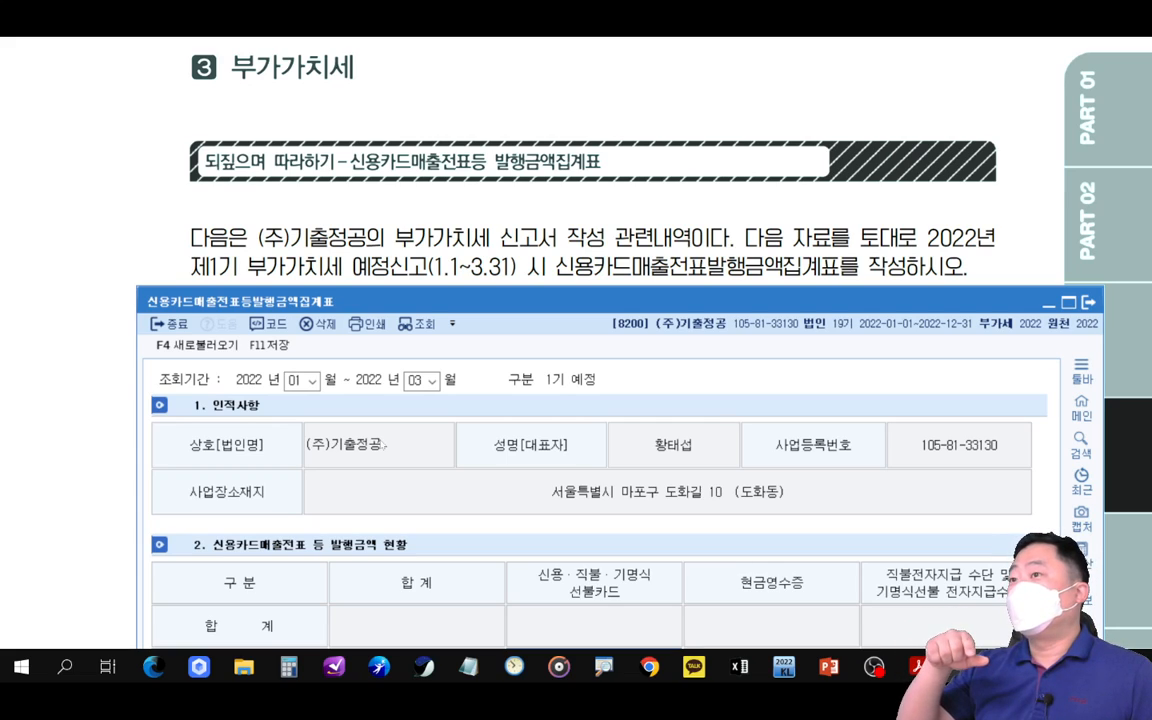
- Underline the exercise's 제1기 예정신고 period and the name of the required report, and clear the marks
drag(183, 274, 525, 273)
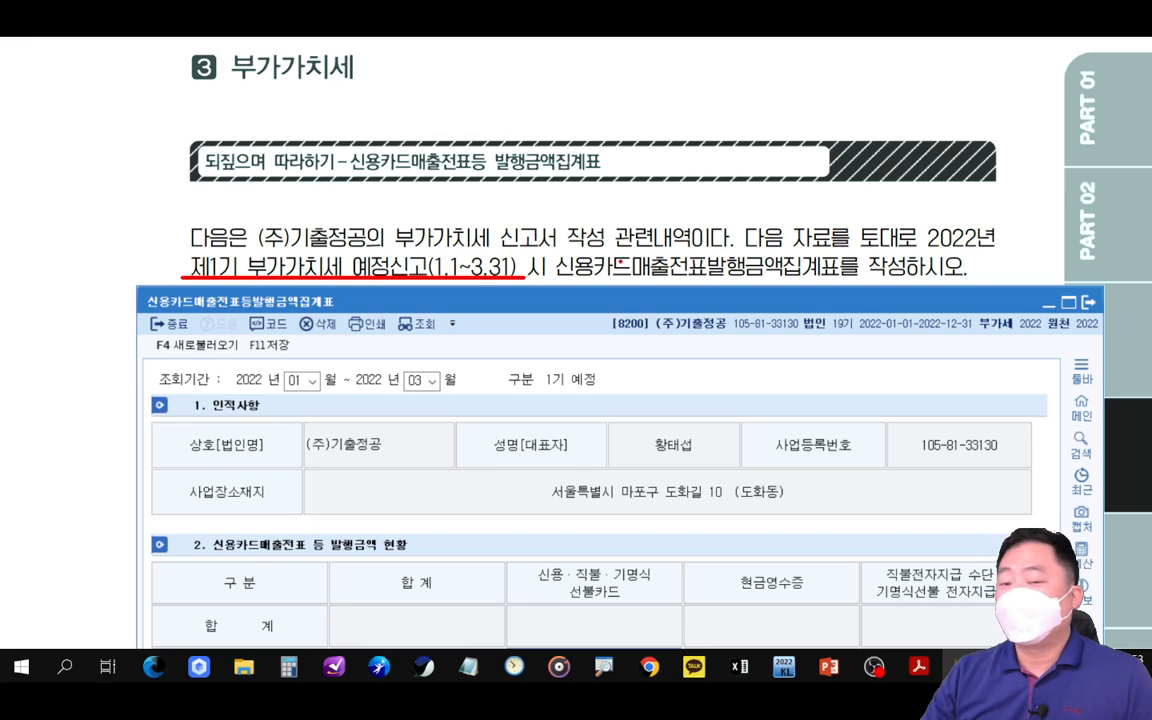
drag(555, 277, 805, 277)
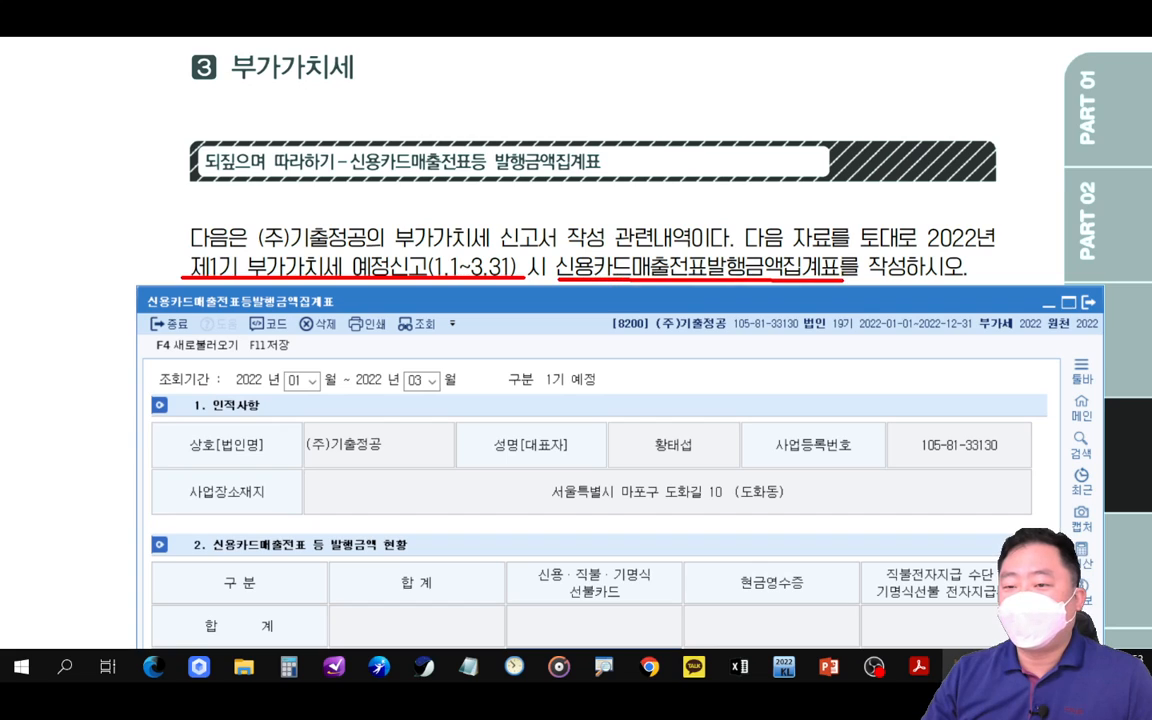
key(Escape)
- Bring the report's amount table into full view and annotate its entry area as 공급대가
drag(916, 303, 940, 82)
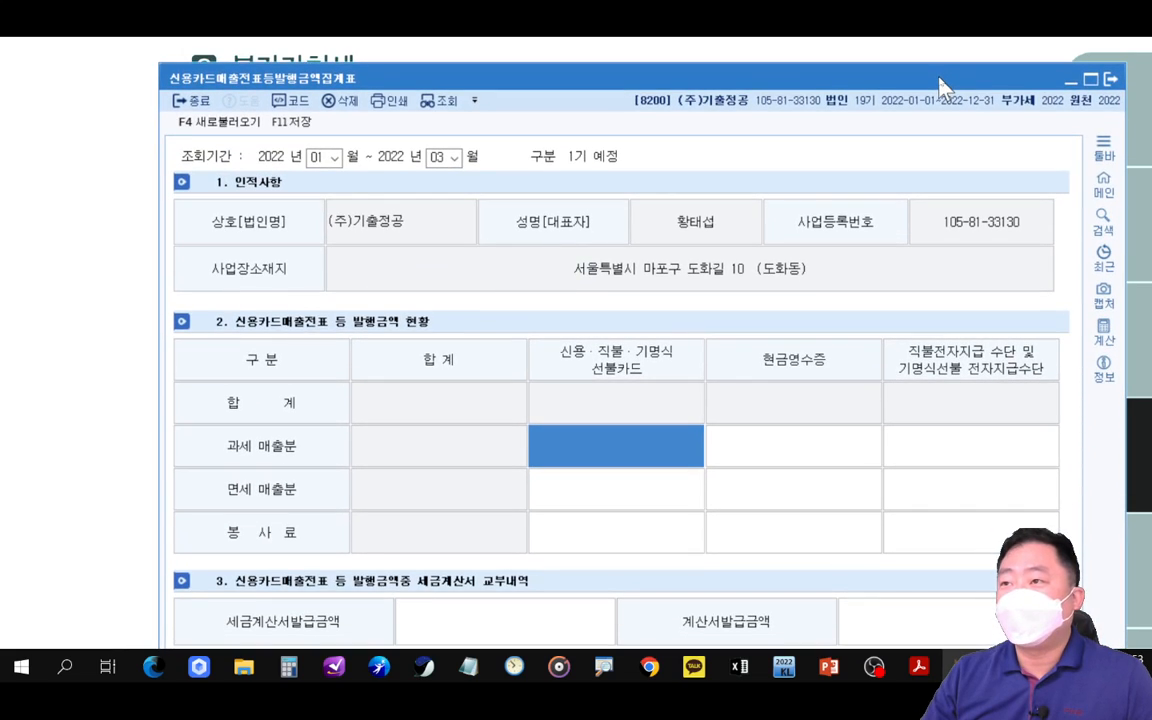
mouse_move(395, 280)
mouse_down()
mouse_move(823, 596)
mouse_move(938, 587)
mouse_up()
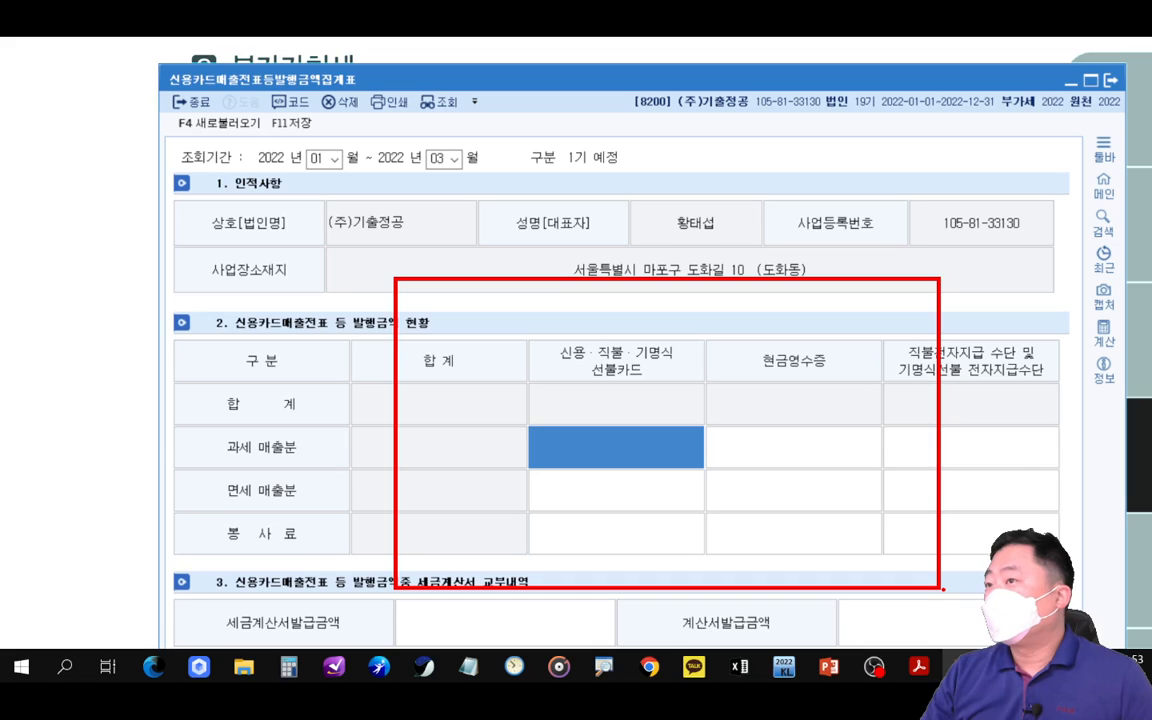
mouse_move(445, 310)
mouse_down()
mouse_move(462, 317)
mouse_move(454, 330)
mouse_up()
mouse_move(440, 336)
mouse_down()
mouse_move(468, 331)
mouse_move(454, 342)
mouse_move(478, 322)
mouse_move(492, 350)
mouse_move(595, 322)
mouse_up()
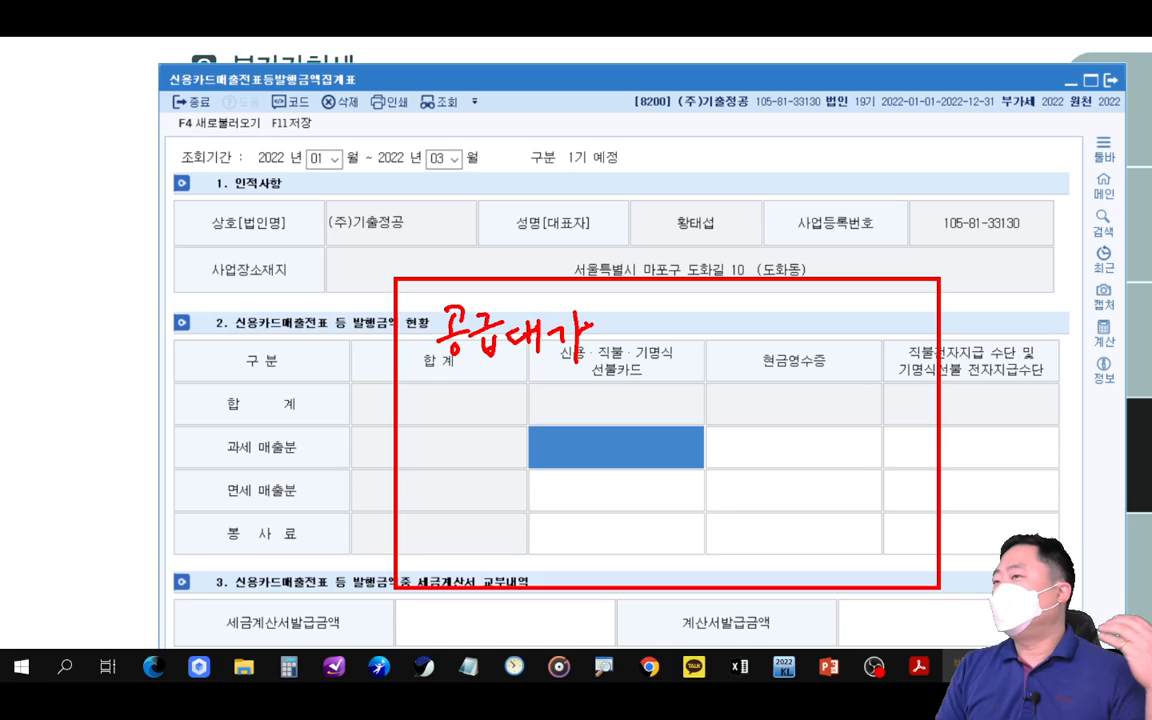
mouse_move(508, 424)
mouse_down()
mouse_move(420, 545)
mouse_move(428, 628)
mouse_move(452, 610)
mouse_up()
key(Escape)
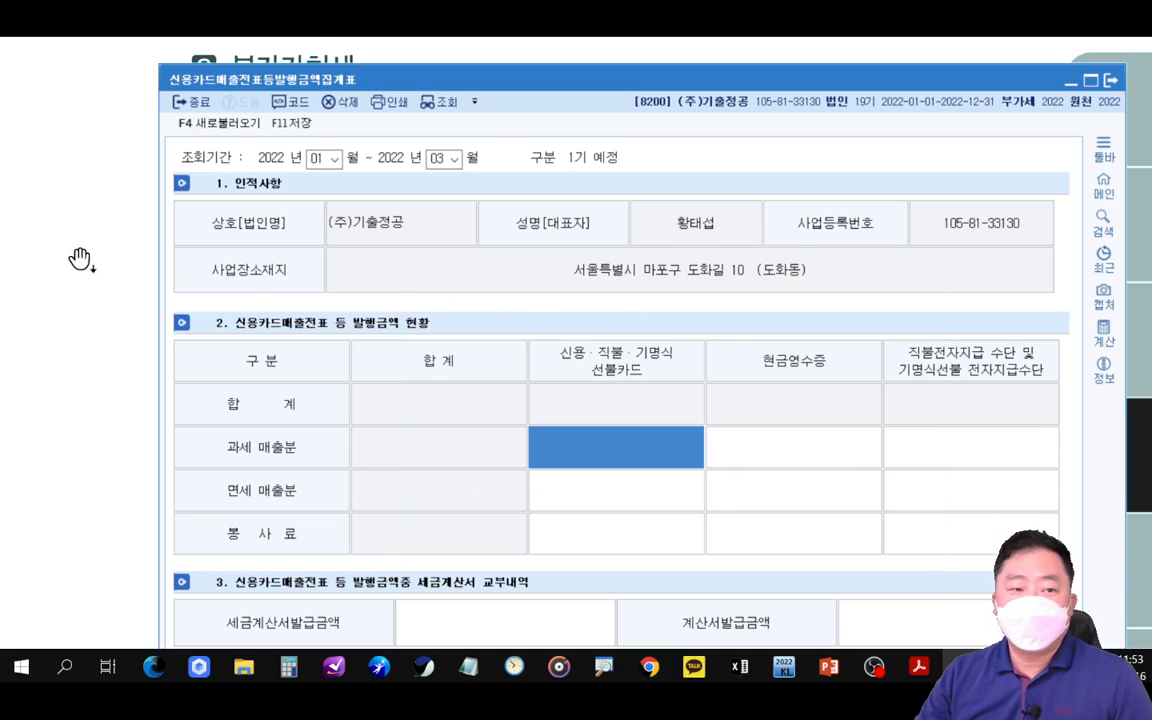
- Examine the exercise's 컴퓨터판매(도매) row, marking the 세금계산서 note, the supply value and the amount paid by credit card
click(80, 260)
mouse_move(365, 483)
mouse_down()
mouse_move(366, 404)
mouse_move(401, 291)
mouse_move(386, 288)
mouse_up()
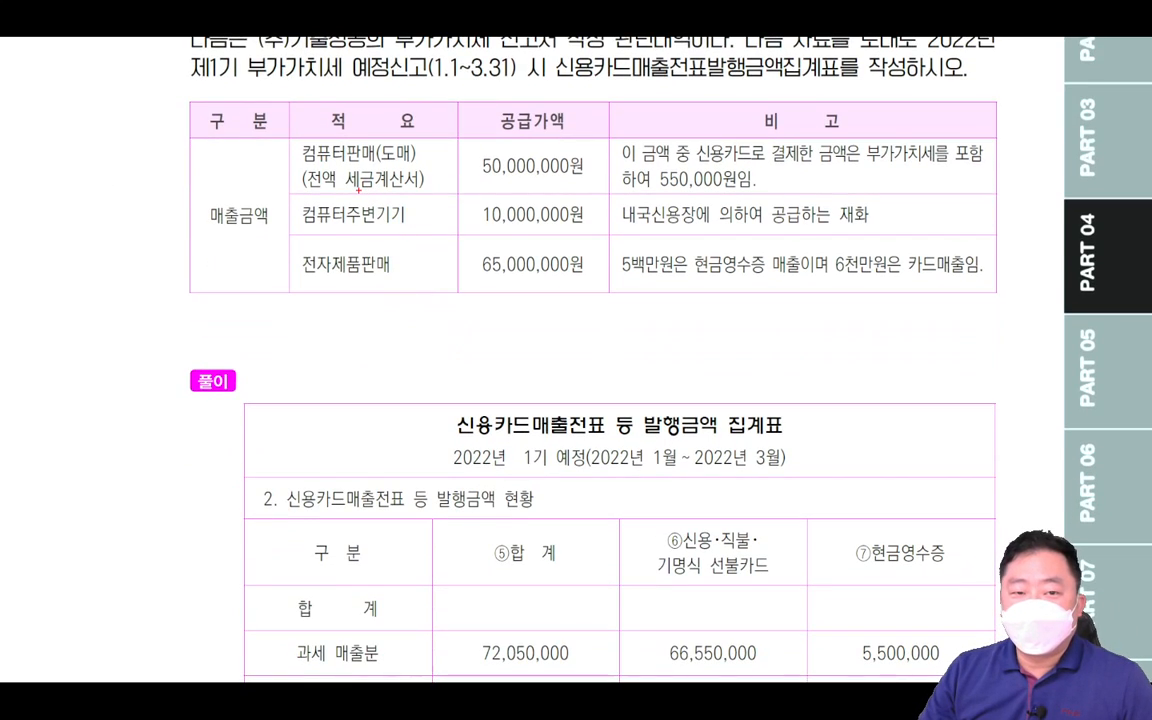
mouse_move(339, 167)
mouse_down()
mouse_move(372, 186)
mouse_move(427, 192)
mouse_up()
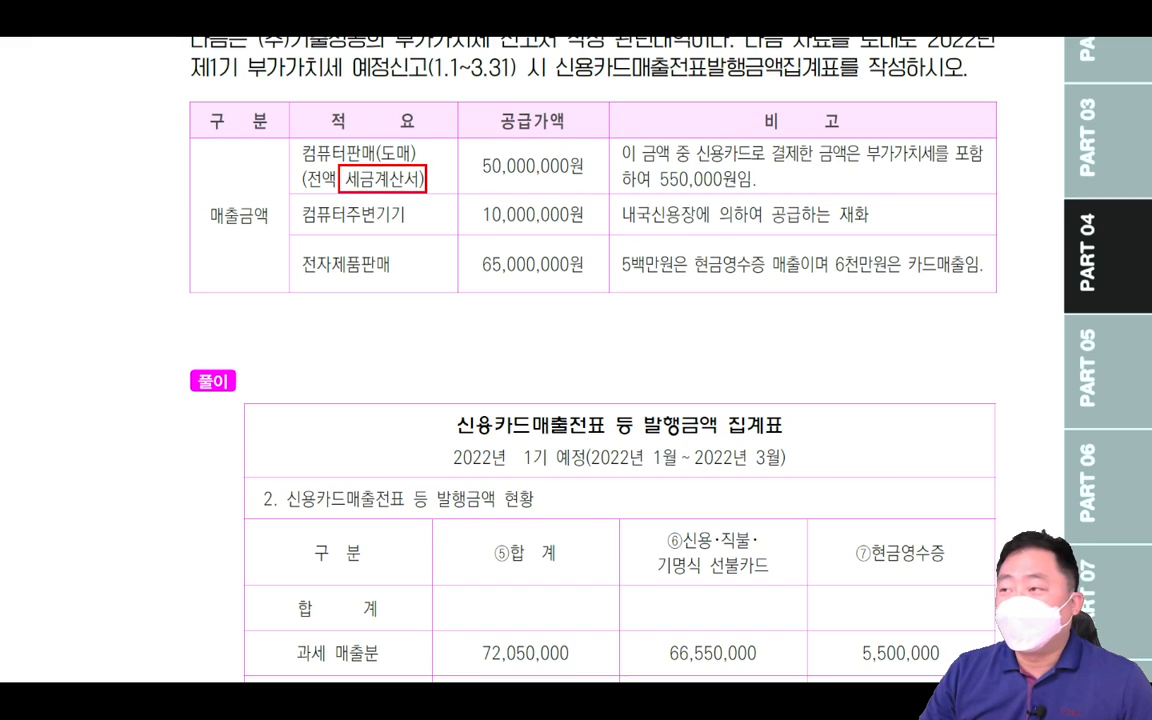
drag(471, 148, 597, 185)
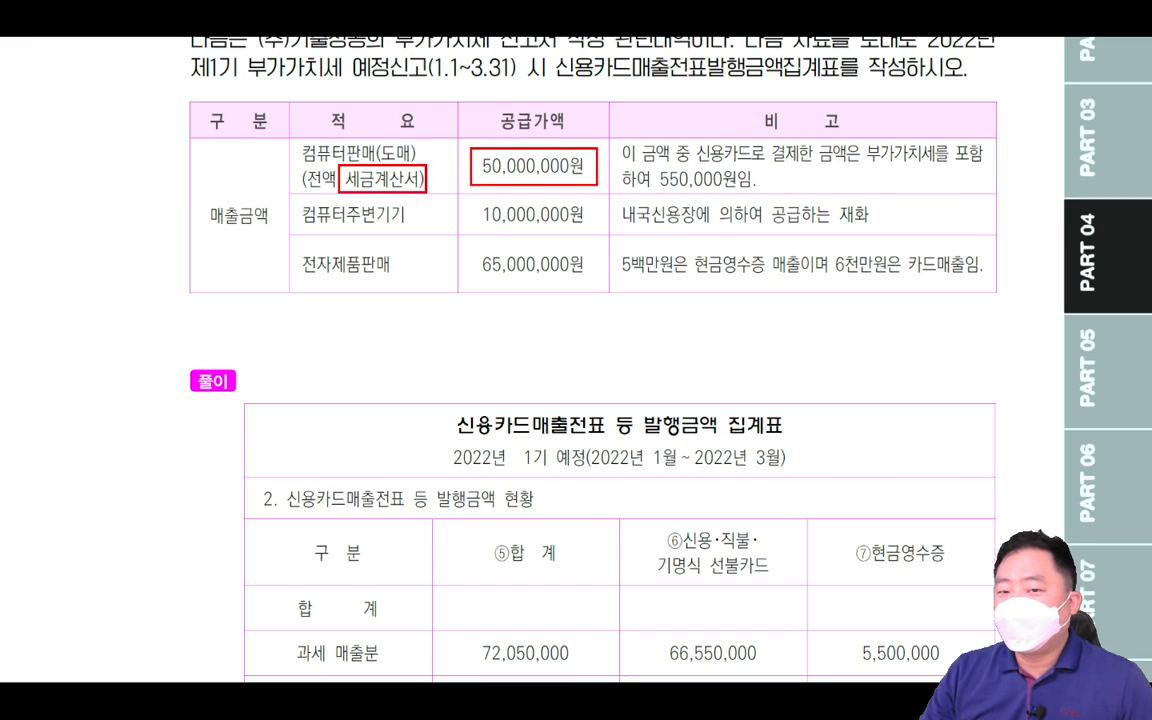
mouse_move(576, 110)
mouse_down()
mouse_move(586, 127)
mouse_move(610, 93)
mouse_up()
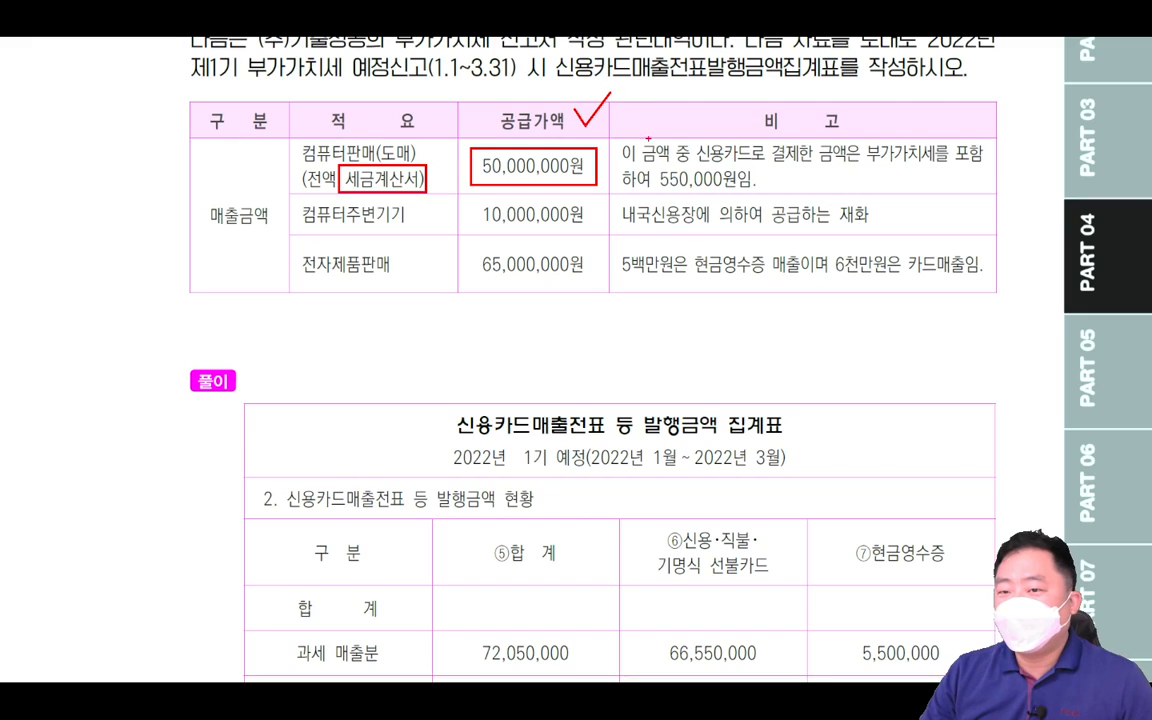
drag(703, 161, 770, 161)
drag(647, 167, 724, 192)
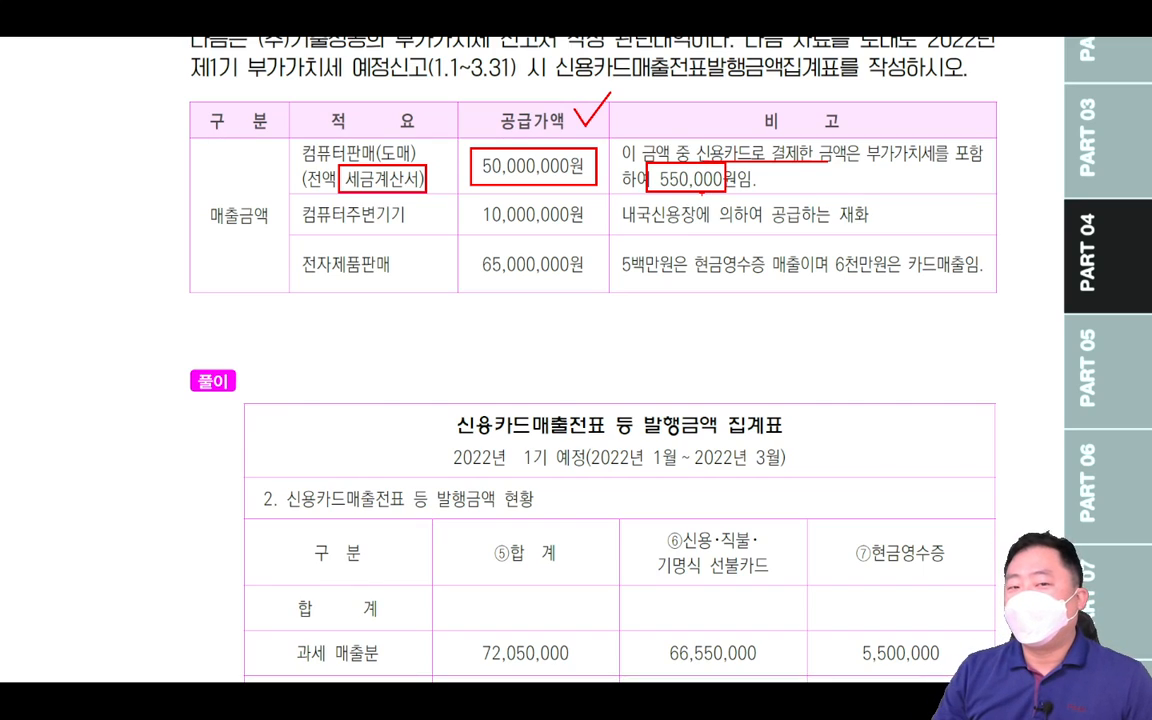
mouse_move(411, 160)
mouse_down()
mouse_move(480, 92)
mouse_move(620, 90)
mouse_move(677, 158)
mouse_up()
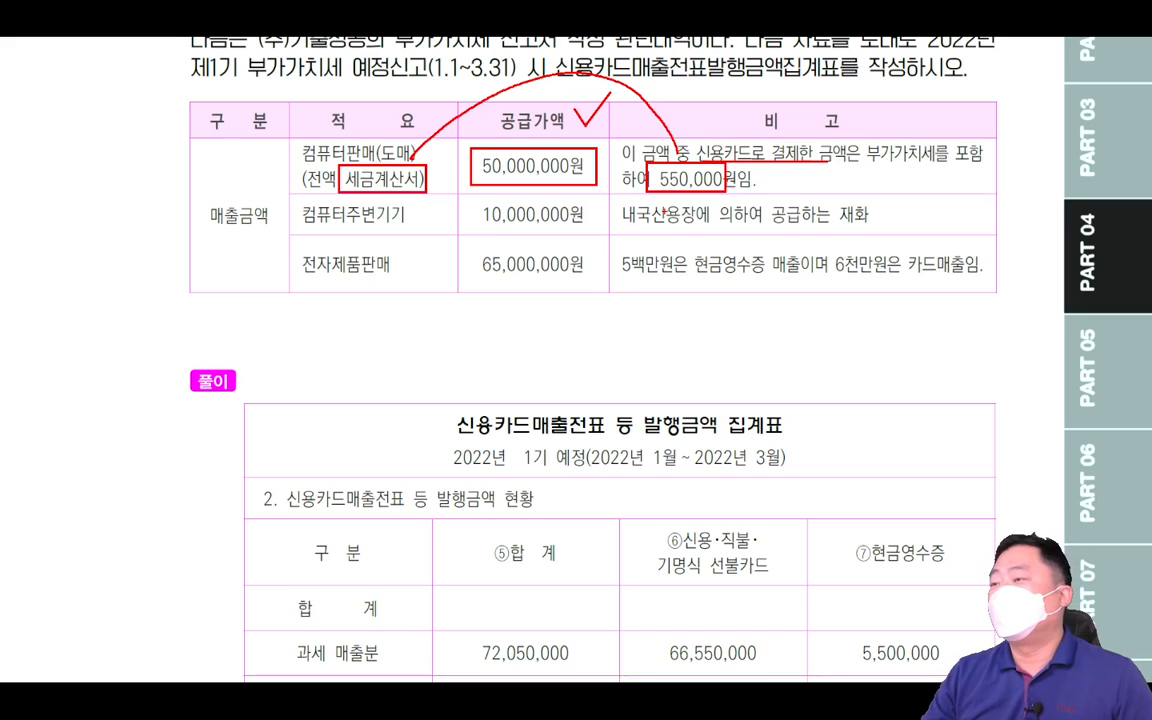
key(Escape)
- Enter 550,000 as the 과세 매출분 amount for 신용·직불·기명식 선불카드 in the card-sales summary
key(alt+Tab)
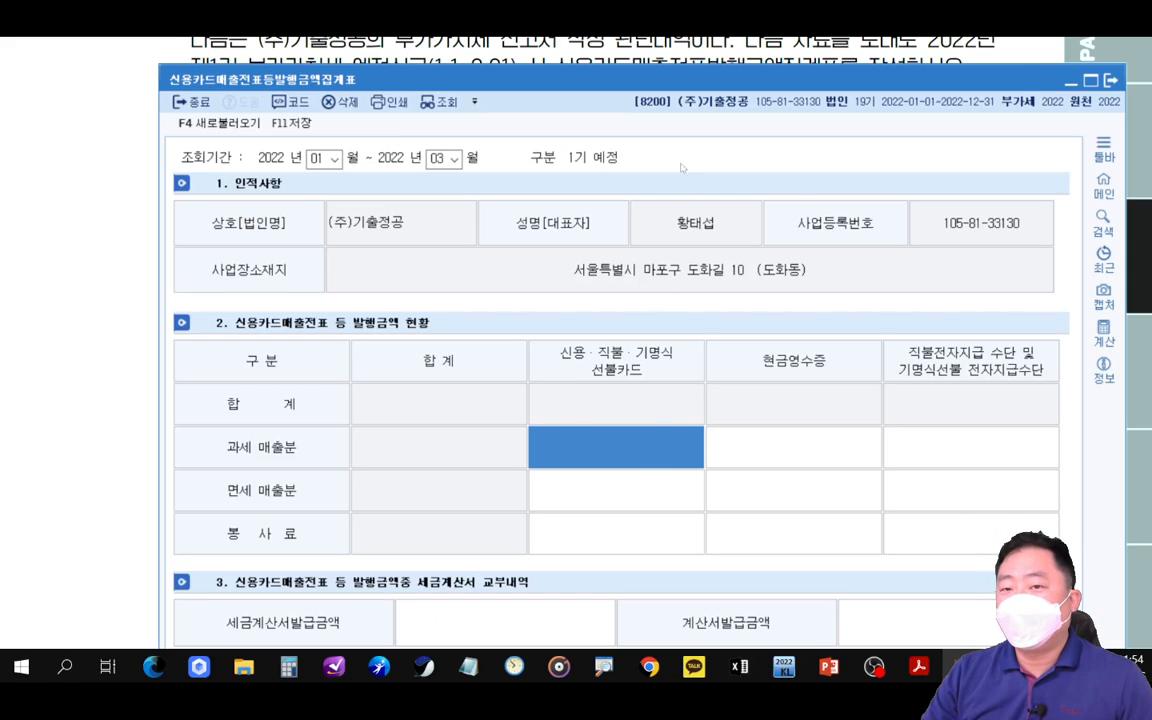
drag(697, 86, 674, 62)
text(5)
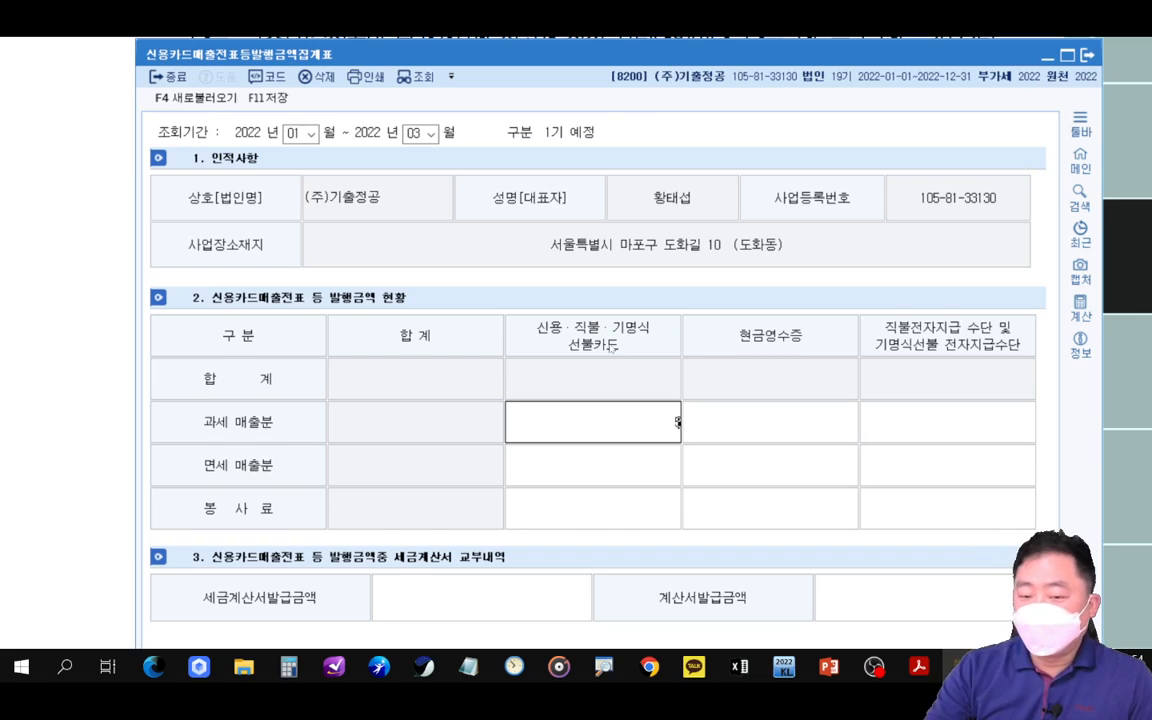
text(50,000)
key(Return)
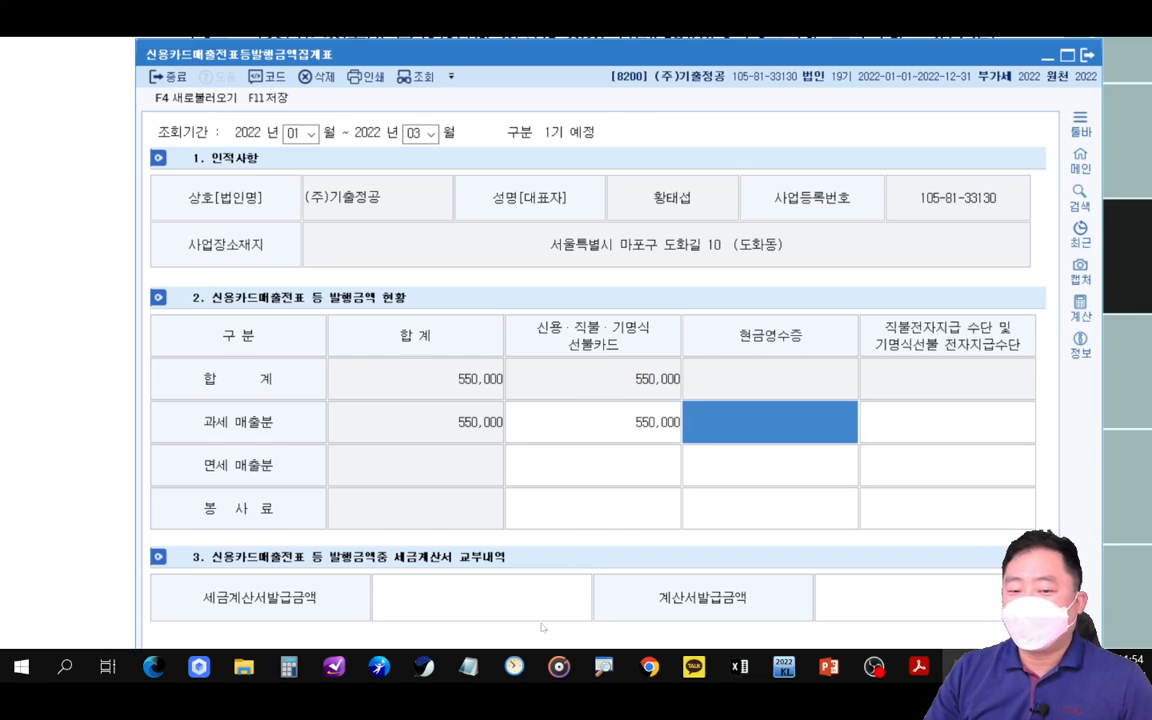
- Enter 550,000 as the 세금계산서발급금액 in the tax-invoice section of the card-sales summary
click(527, 600)
text(550000)
key(Return)
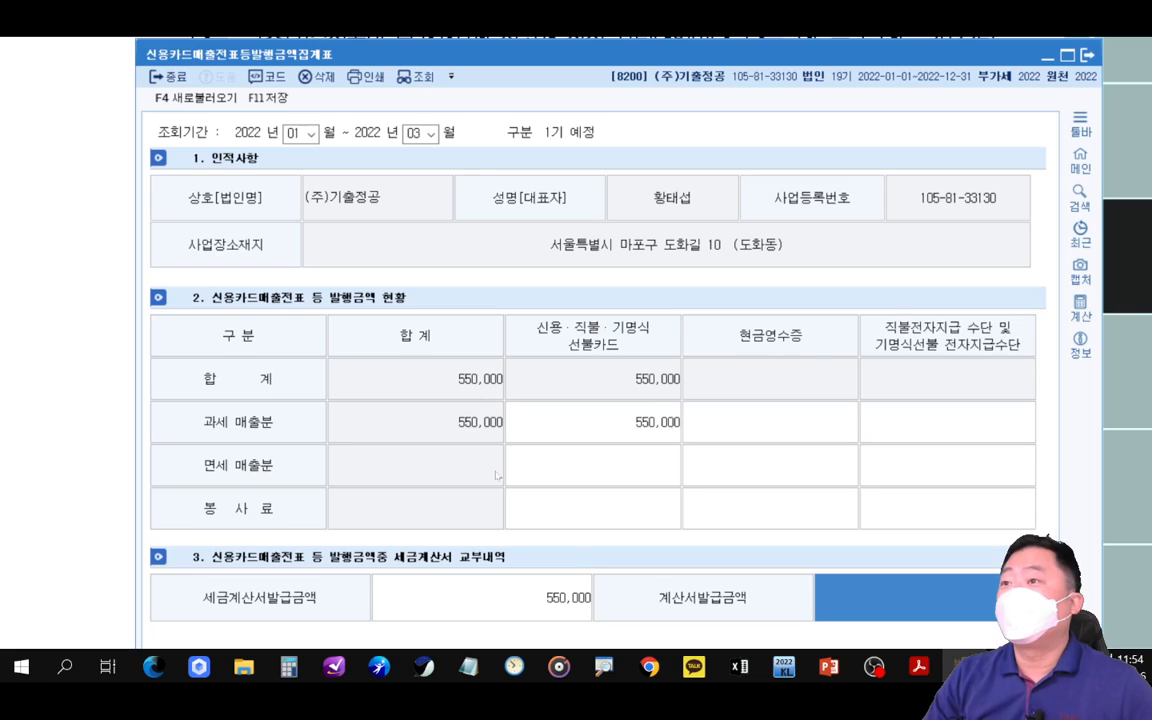
- Examine the textbook's 컴퓨터주변기기 row, underlining its name and 내국신용장 note, writing 매출·영세 and marking its supply value with an X
click(115, 250)
scroll(118, 205, down, 1)
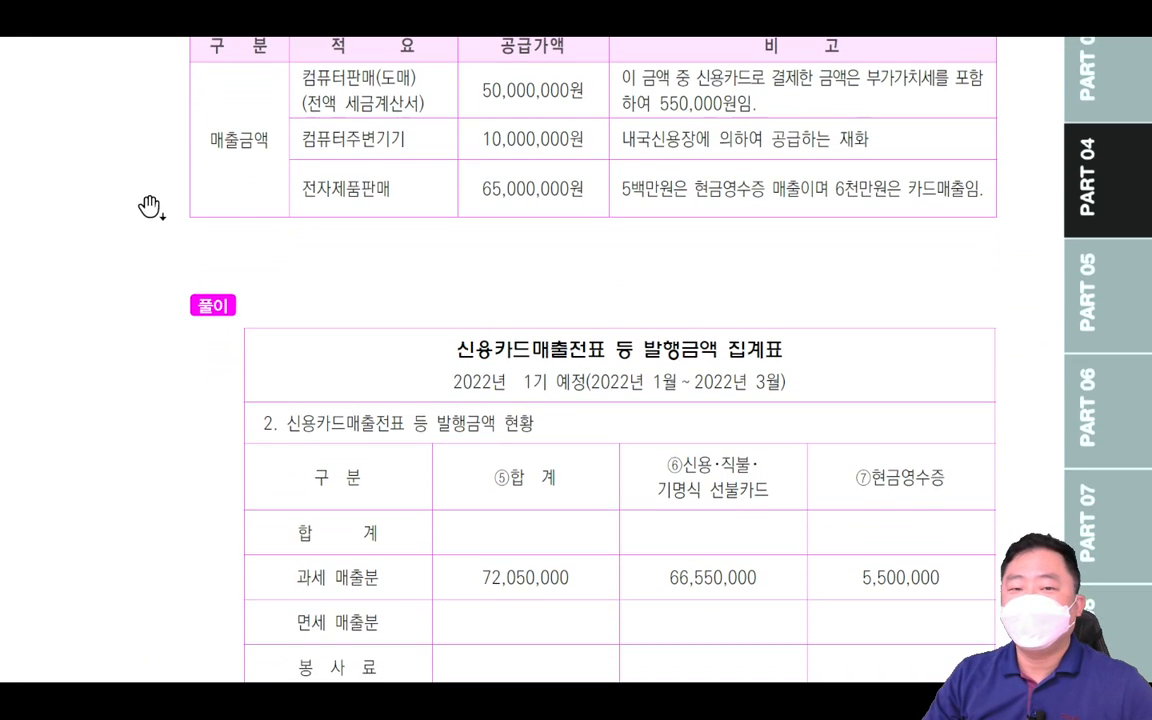
scroll(151, 225, up, 1)
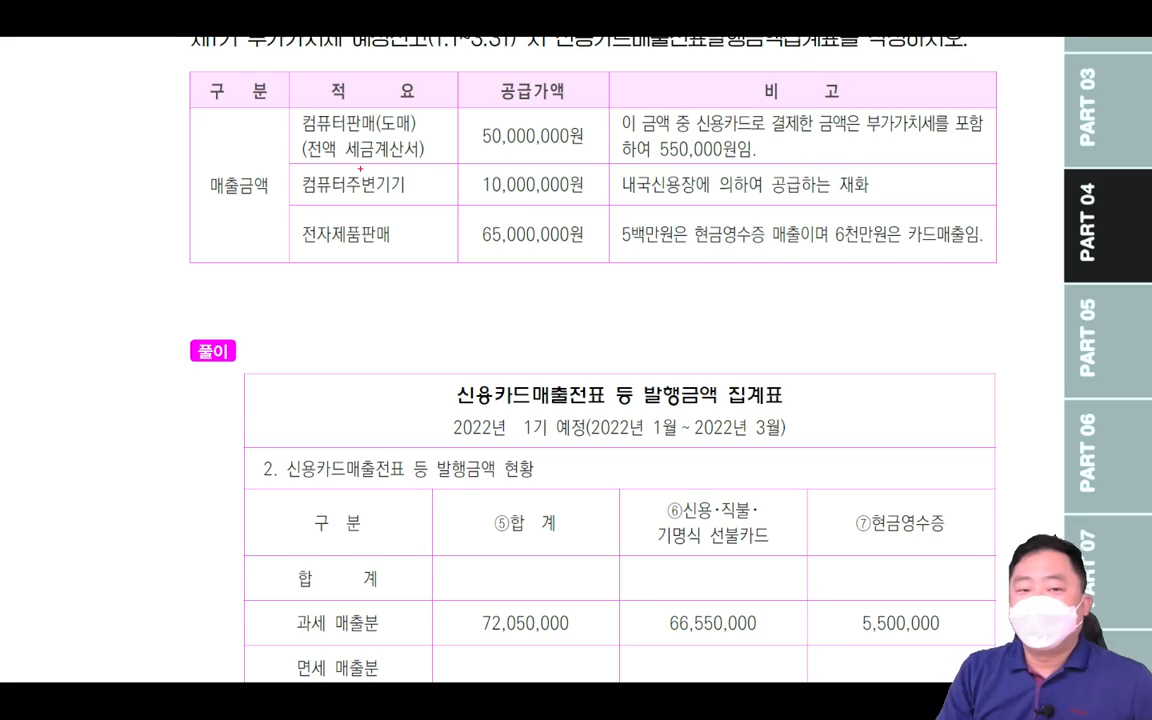
drag(300, 198, 417, 198)
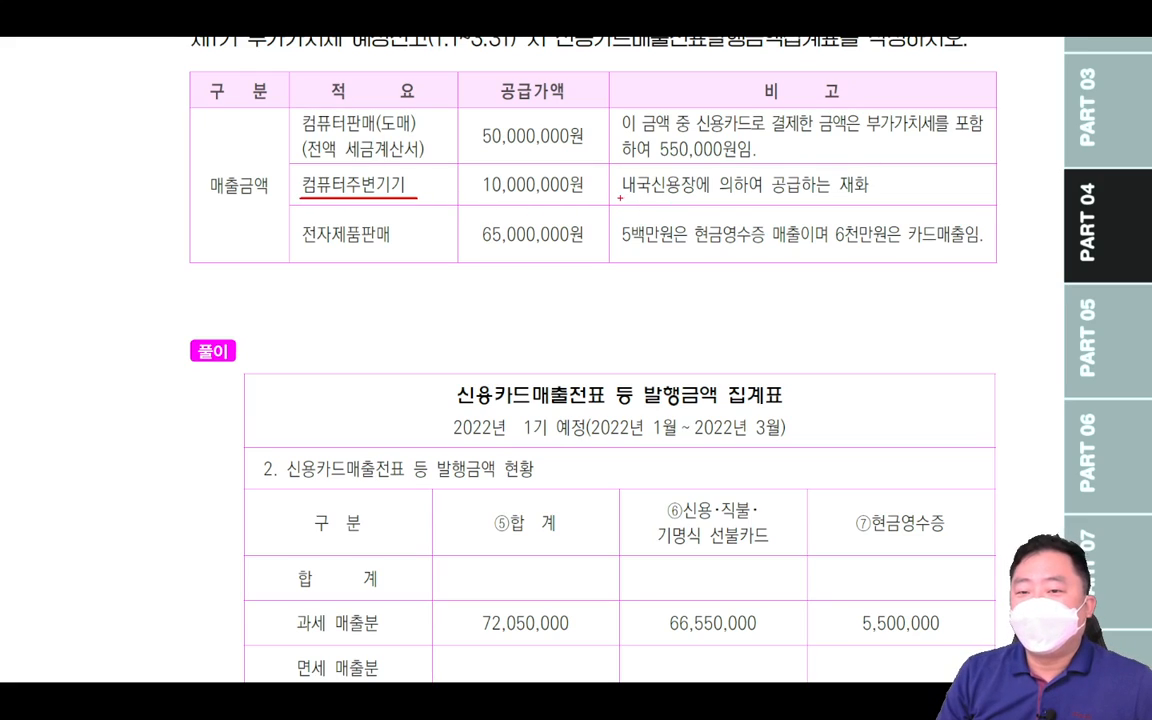
drag(620, 198, 916, 190)
mouse_move(916, 184)
mouse_down()
mouse_move(925, 195)
mouse_move(935, 175)
mouse_up()
mouse_move(930, 178)
mouse_down()
mouse_move(945, 199)
mouse_move(957, 187)
mouse_up()
mouse_move(979, 180)
mouse_down()
mouse_move(972, 191)
mouse_move(998, 192)
mouse_up()
drag(1010, 176, 1019, 192)
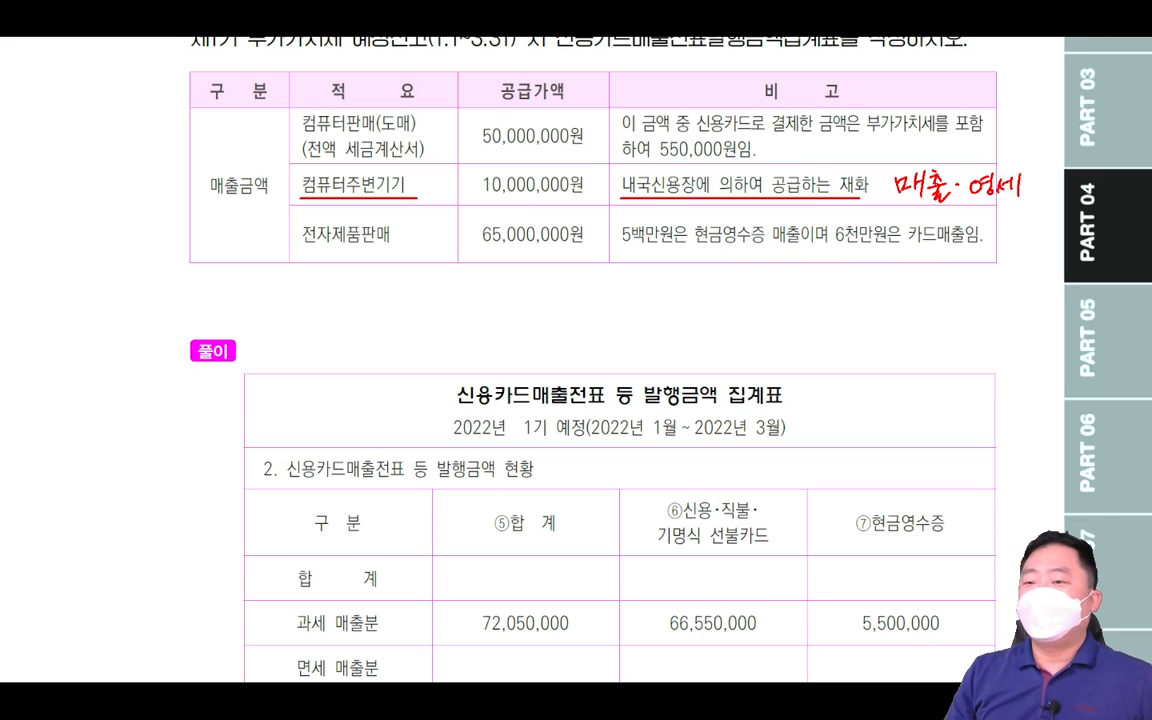
drag(589, 172, 599, 181)
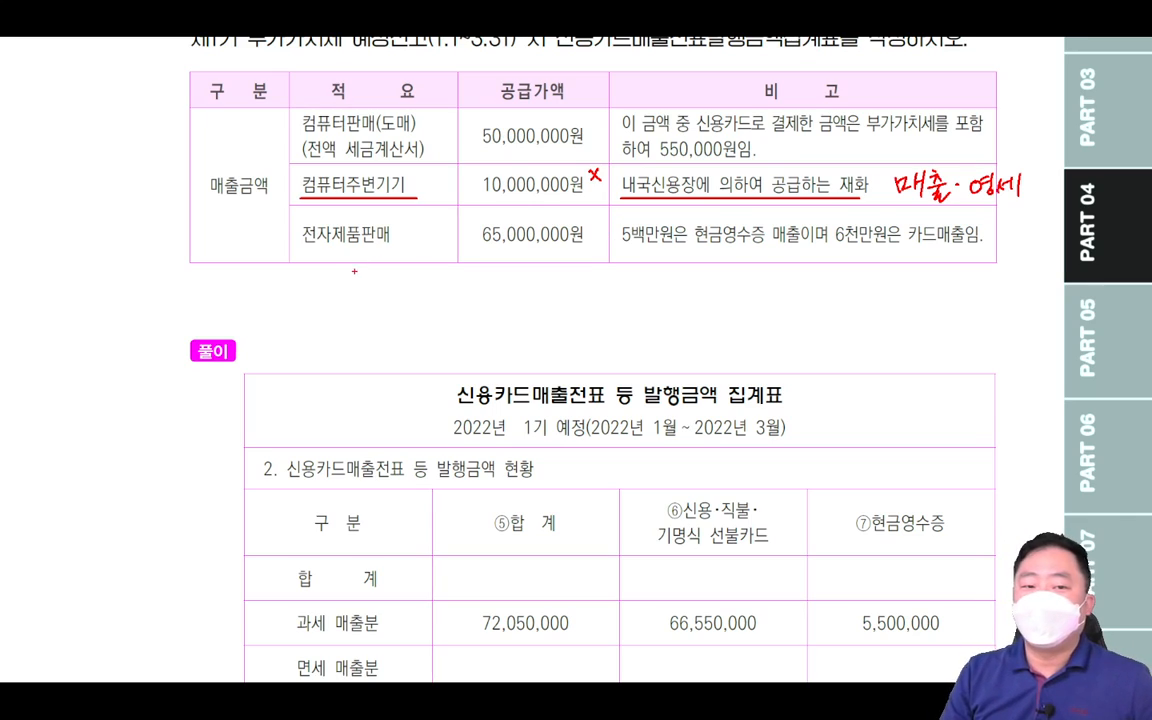
- Mark the 전자제품판매 row's amounts and the 공급가액 heading, write 현금 550 and 카드 6600 below the table, and clear the marks
drag(480, 244, 968, 246)
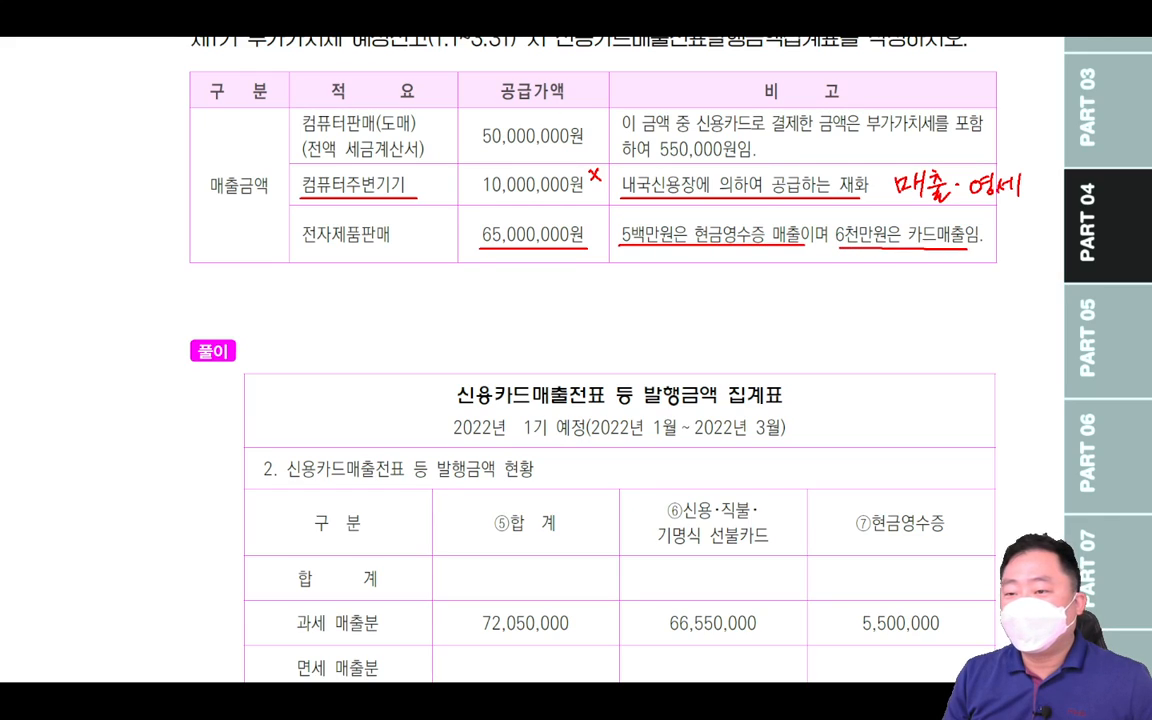
drag(481, 84, 503, 79)
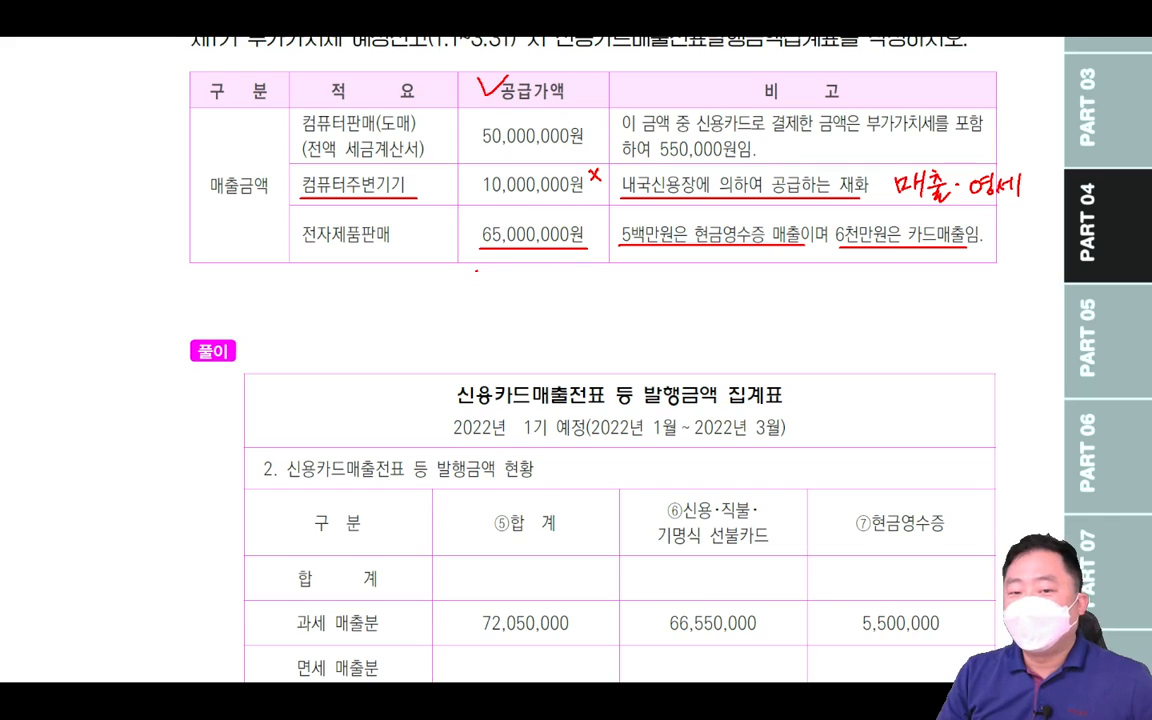
mouse_move(479, 273)
mouse_down()
mouse_move(486, 292)
mouse_move(505, 283)
mouse_move(520, 296)
mouse_move(579, 279)
mouse_up()
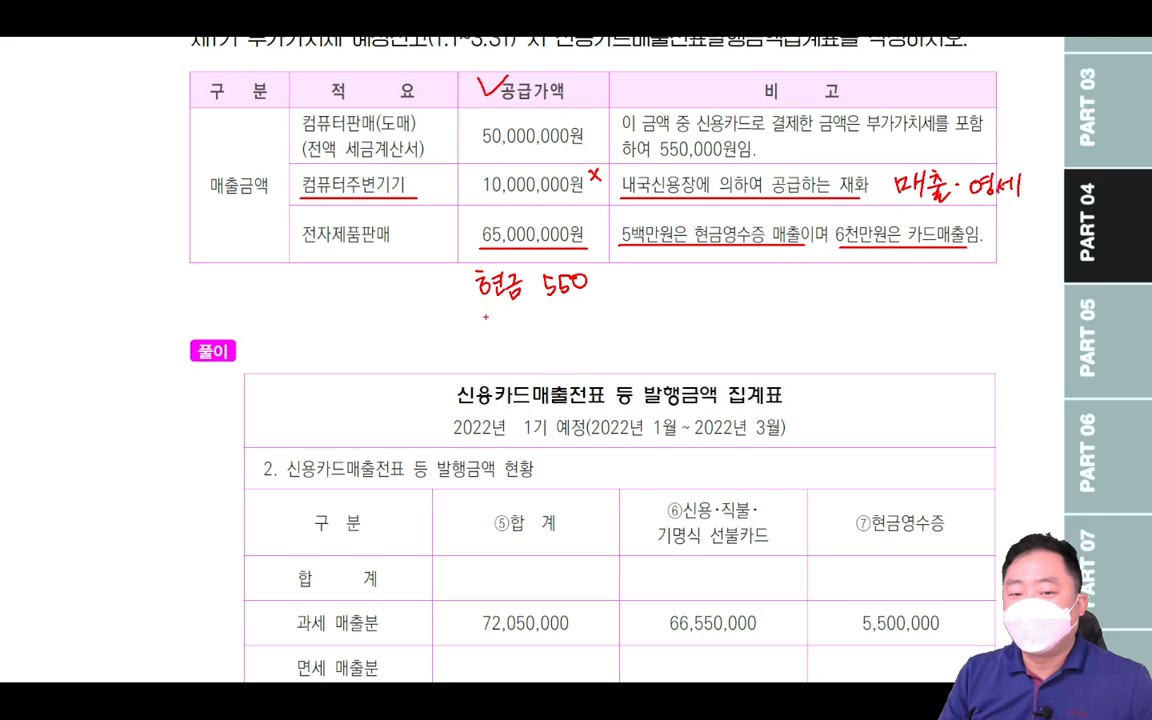
mouse_move(485, 316)
mouse_down()
mouse_move(497, 336)
mouse_move(503, 322)
mouse_move(492, 323)
mouse_up()
mouse_move(506, 312)
mouse_down()
mouse_move(517, 325)
mouse_move(606, 312)
mouse_up()
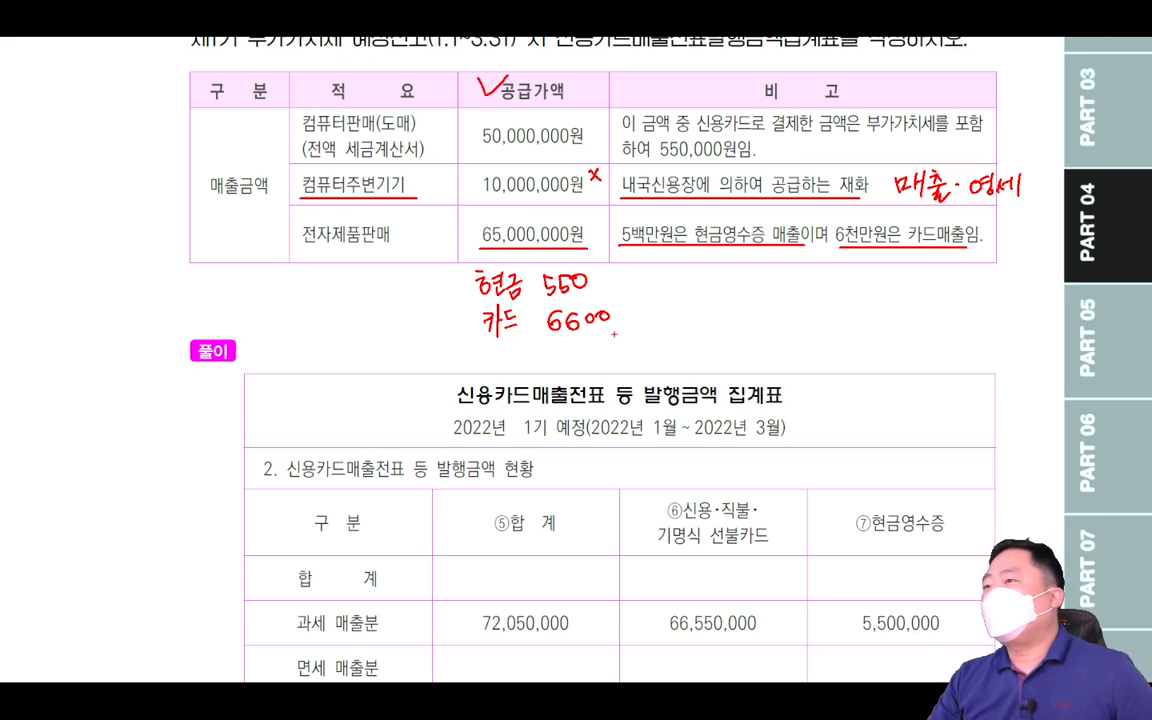
key(Escape)
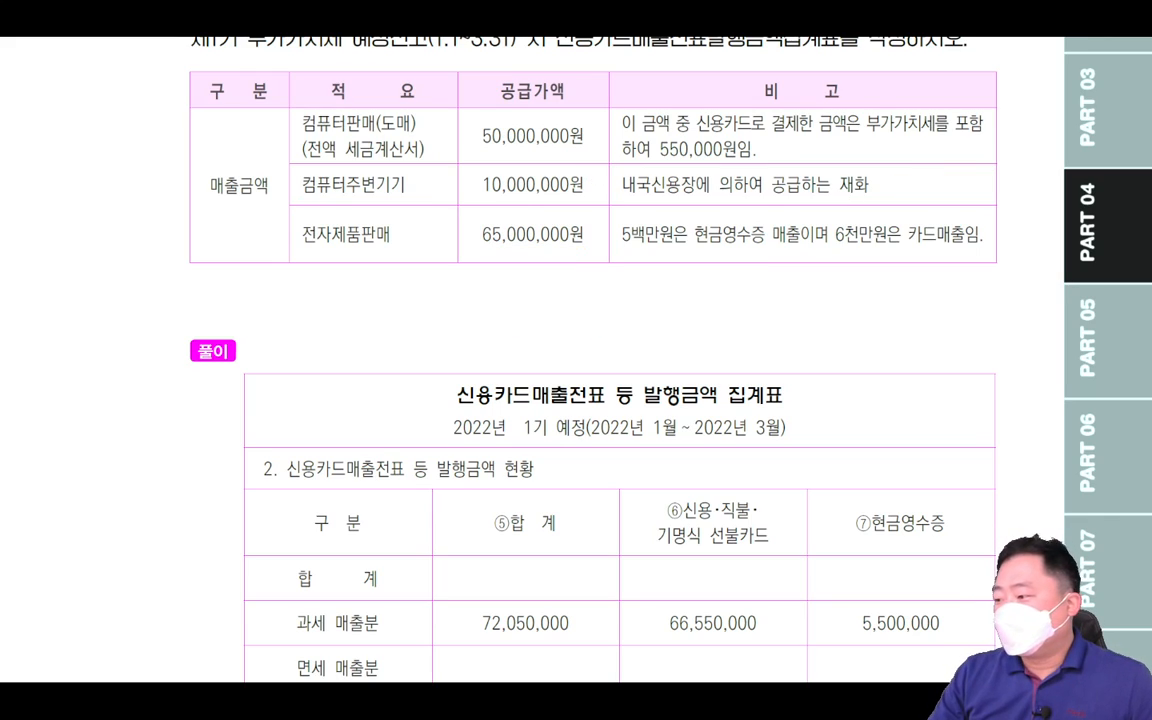
- Return to the card-sales summary and enter 5,500,000 as the 과세 매출분 amount for 현금영수증
key(alt+Tab)
click(790, 420)
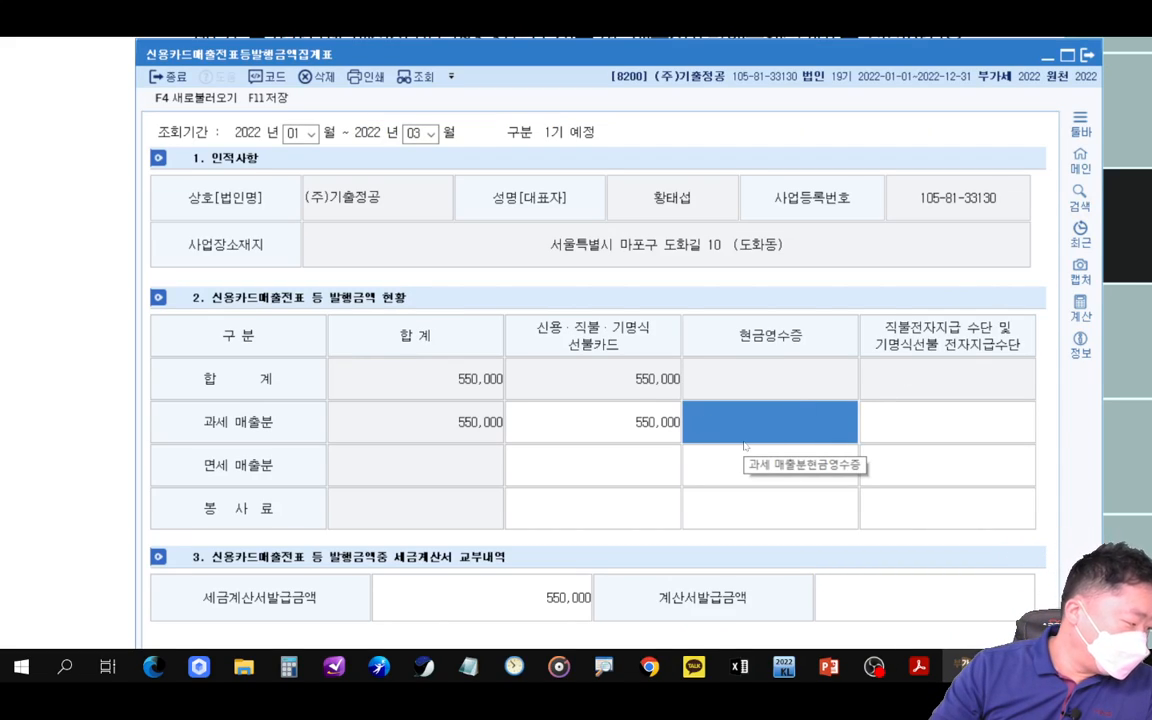
text(5,500,000)
key(Return)
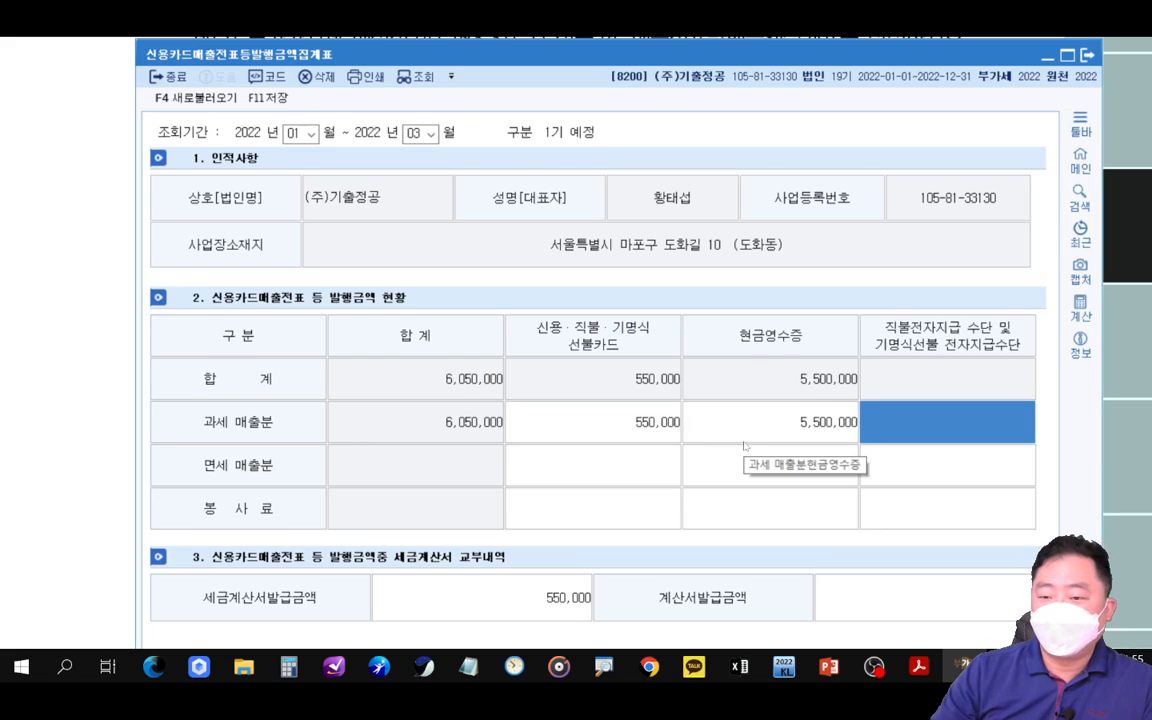
- Set the 과세 매출분 amount for 신용·직불·기명식 선불카드 to 66,550,000
click(640, 430)
click(640, 430)
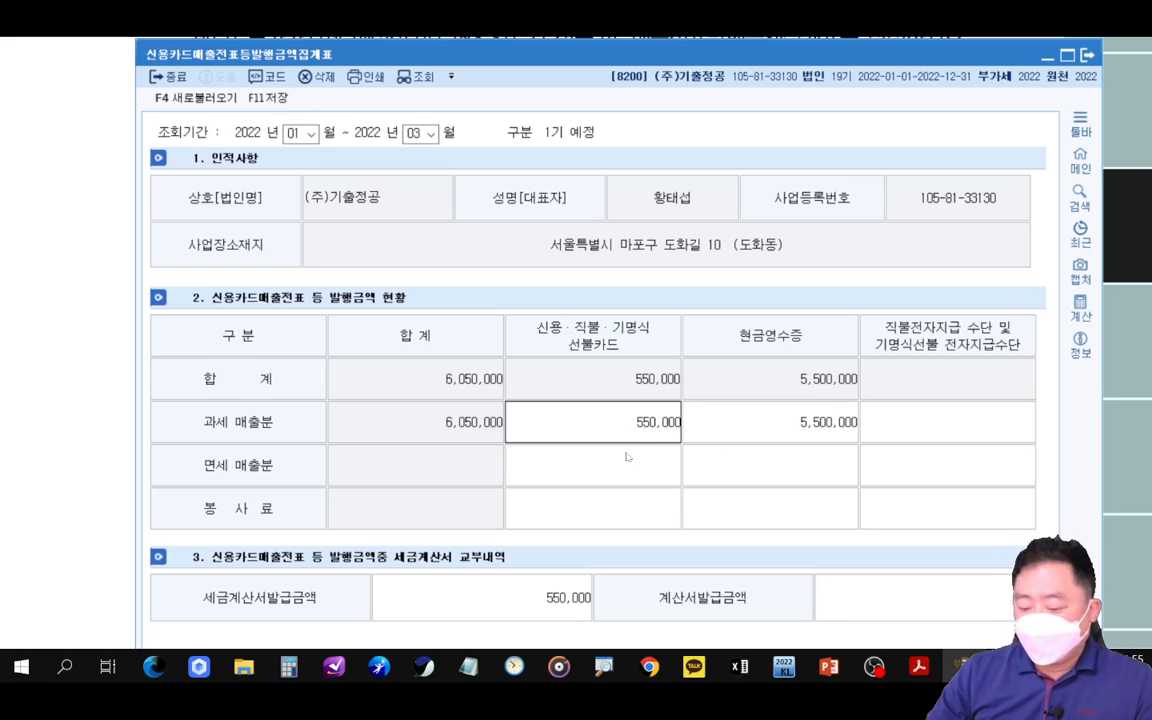
text(66,)
key(Return)
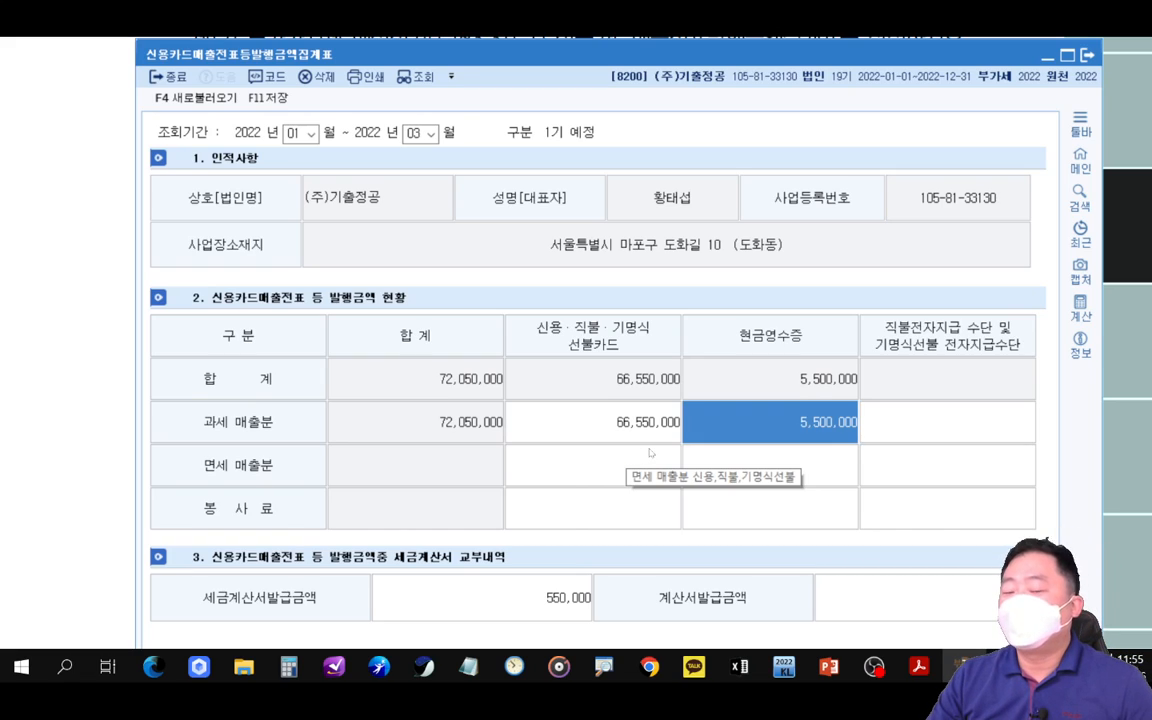
key(Down)
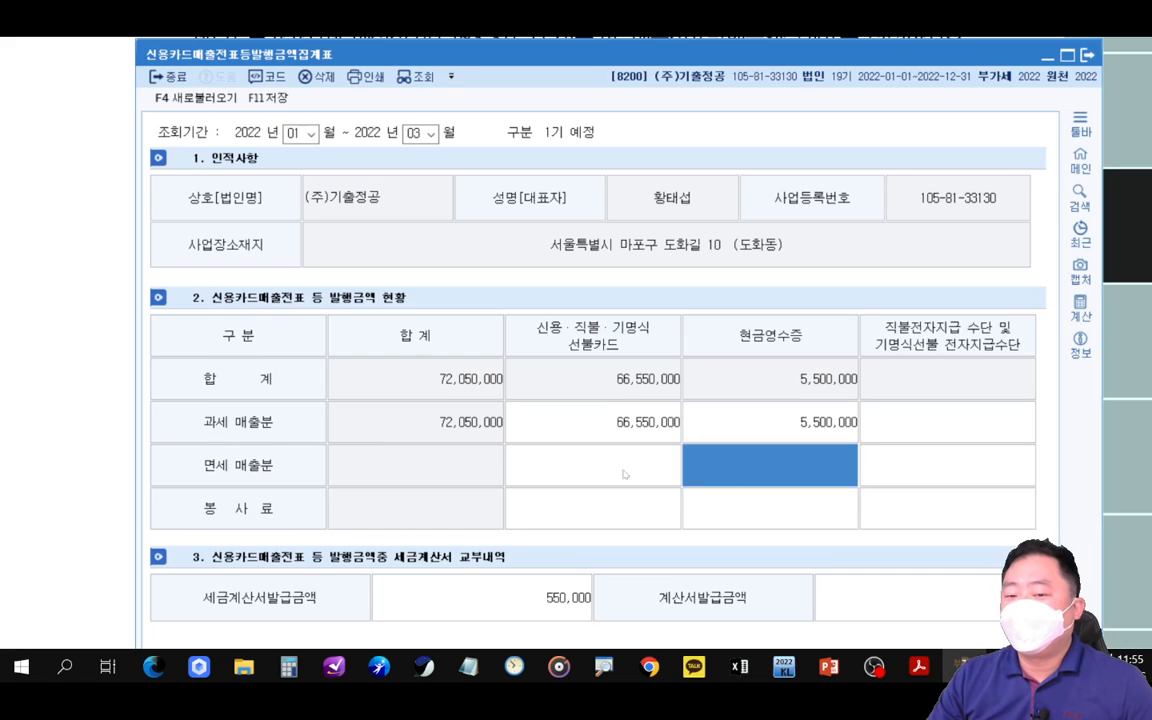
click(624, 469)
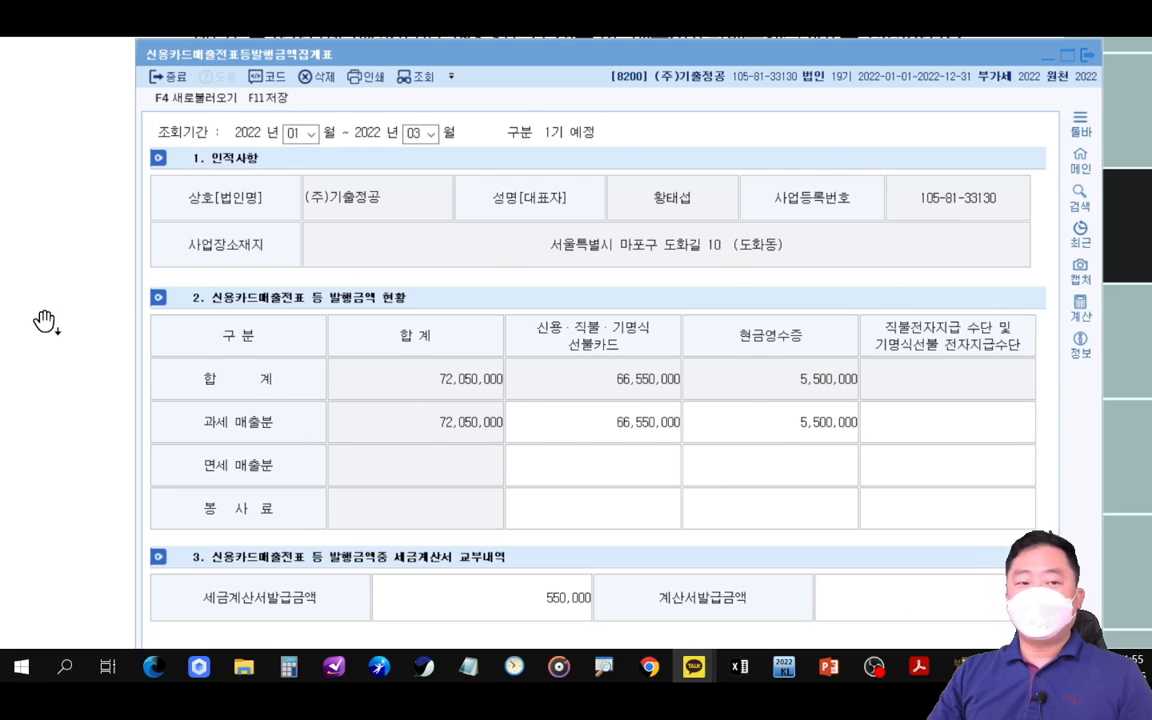
- Examine the textbook's solution table, outlining the 과세 매출분 amounts and clearing the mark
click(84, 303)
scroll(145, 249, down, 3)
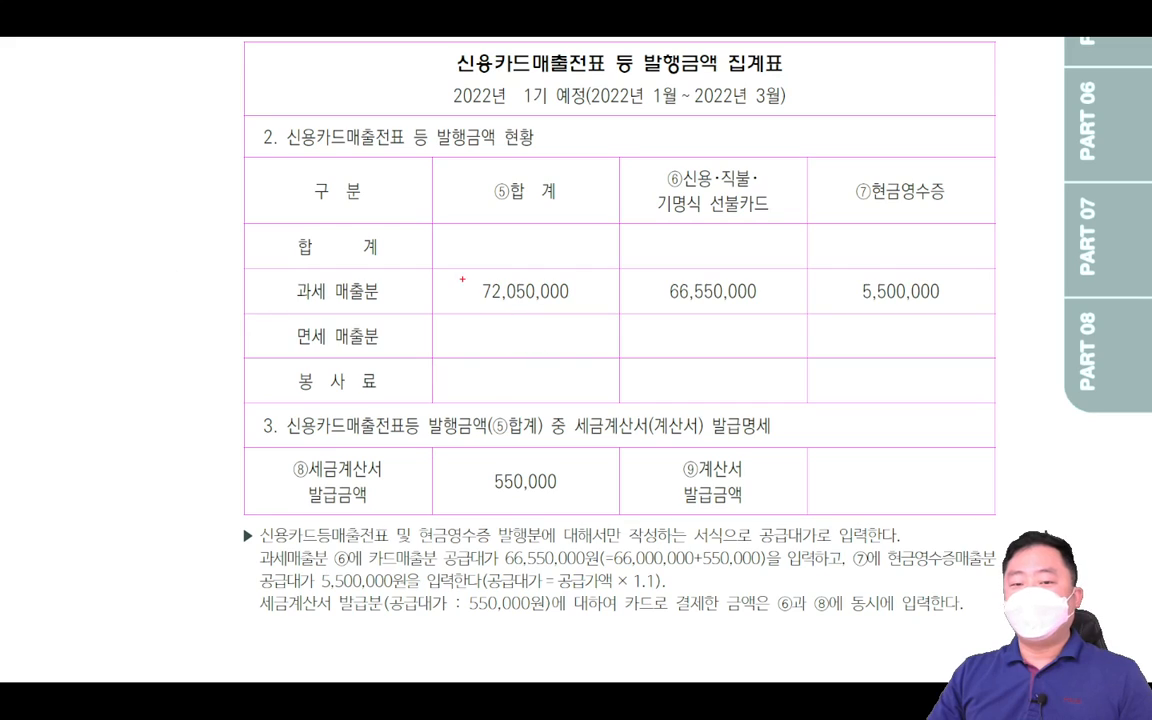
drag(456, 277, 997, 319)
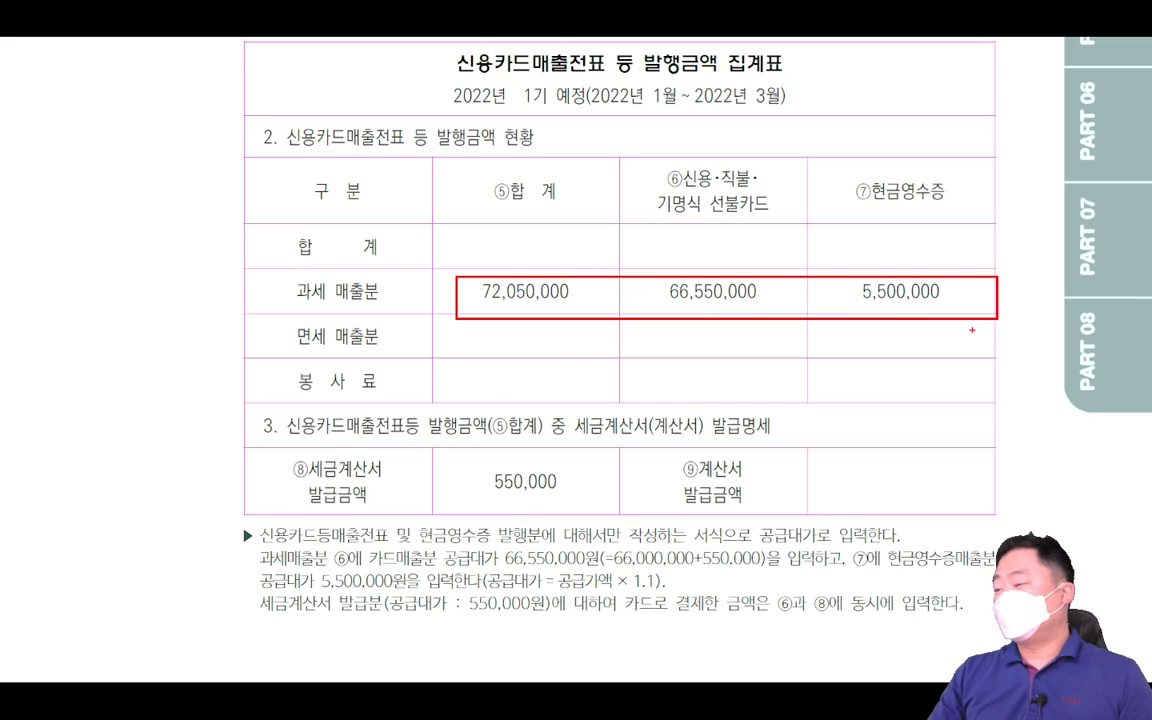
key(Escape)
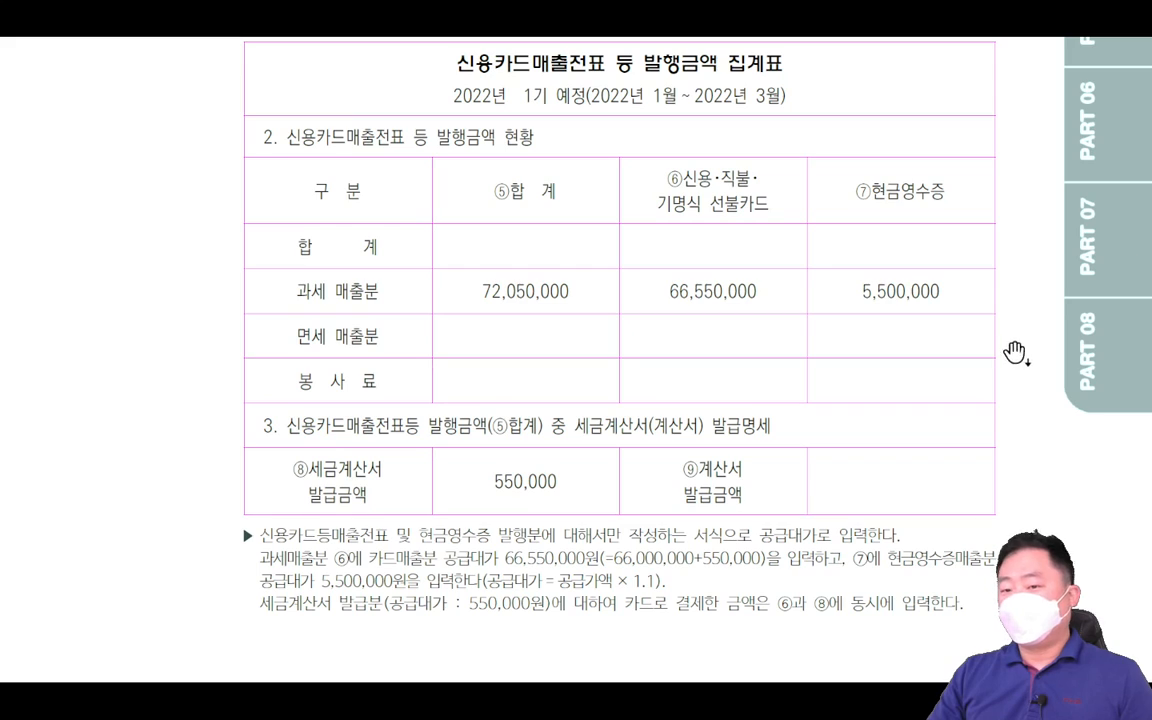
- Compare the completed report with the textbook's solution, outlining the solution's 합계 row and clearing the mark
key(alt+Tab)
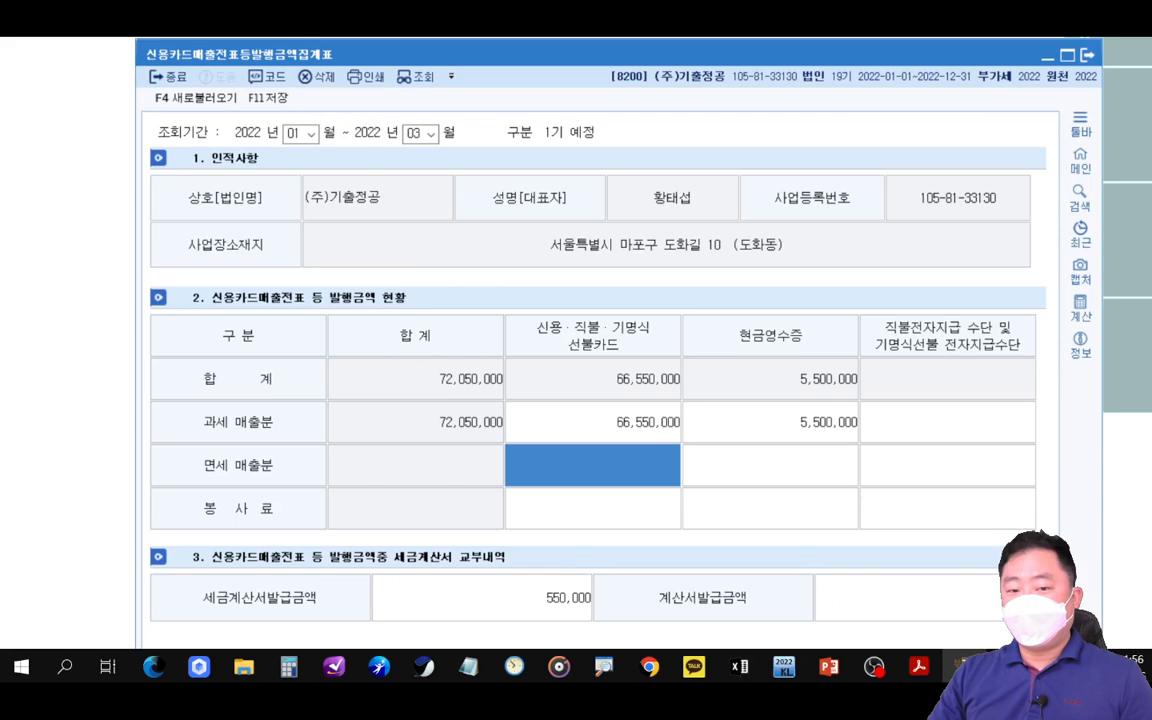
key(alt+Tab)
key(alt+Tab)
key(alt+Tab)
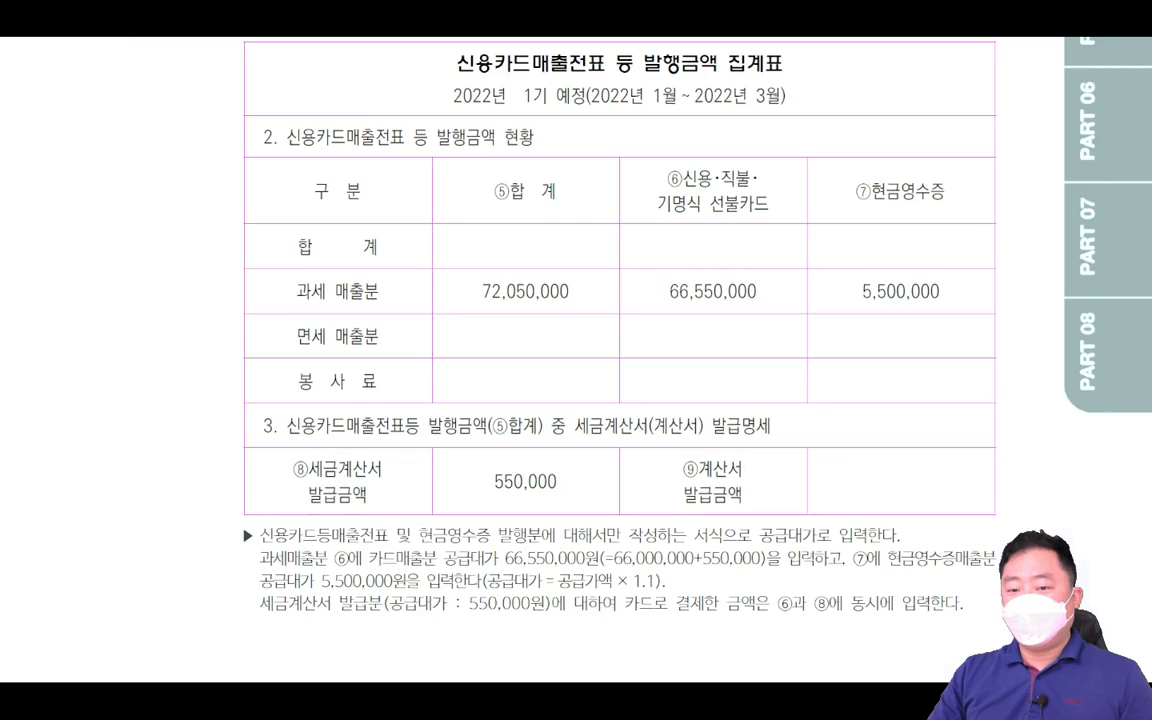
key(alt+Tab)
key(alt+Tab)
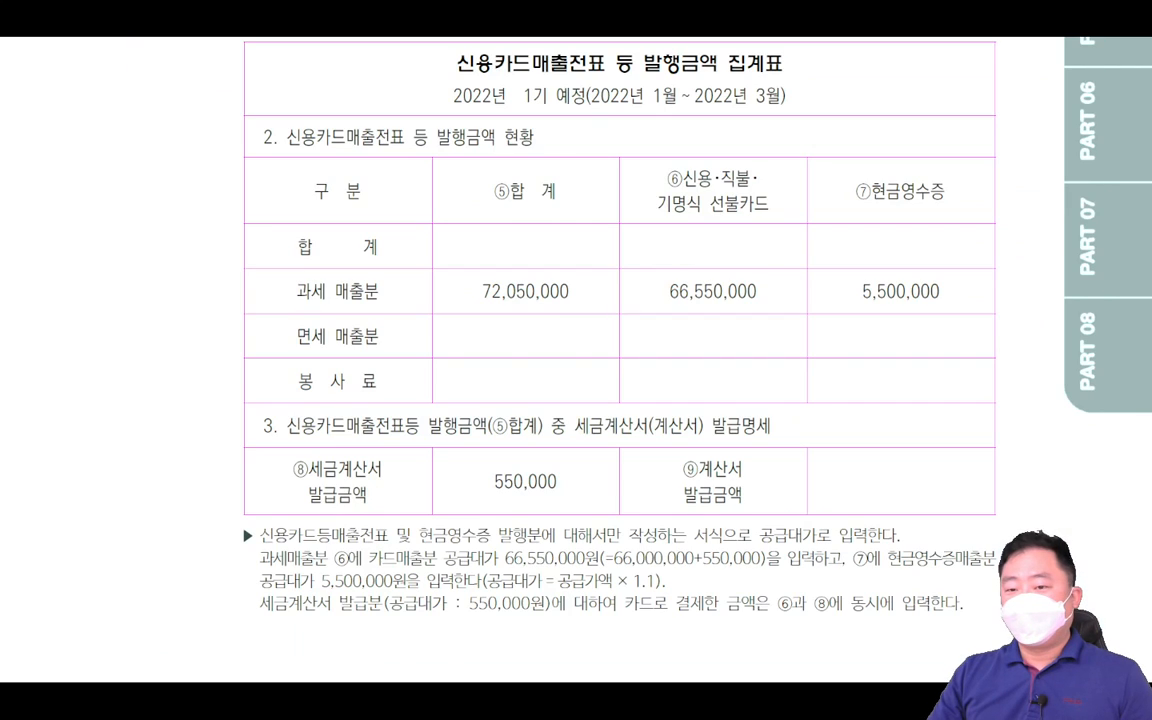
key(alt+Tab)
key(alt+Tab)
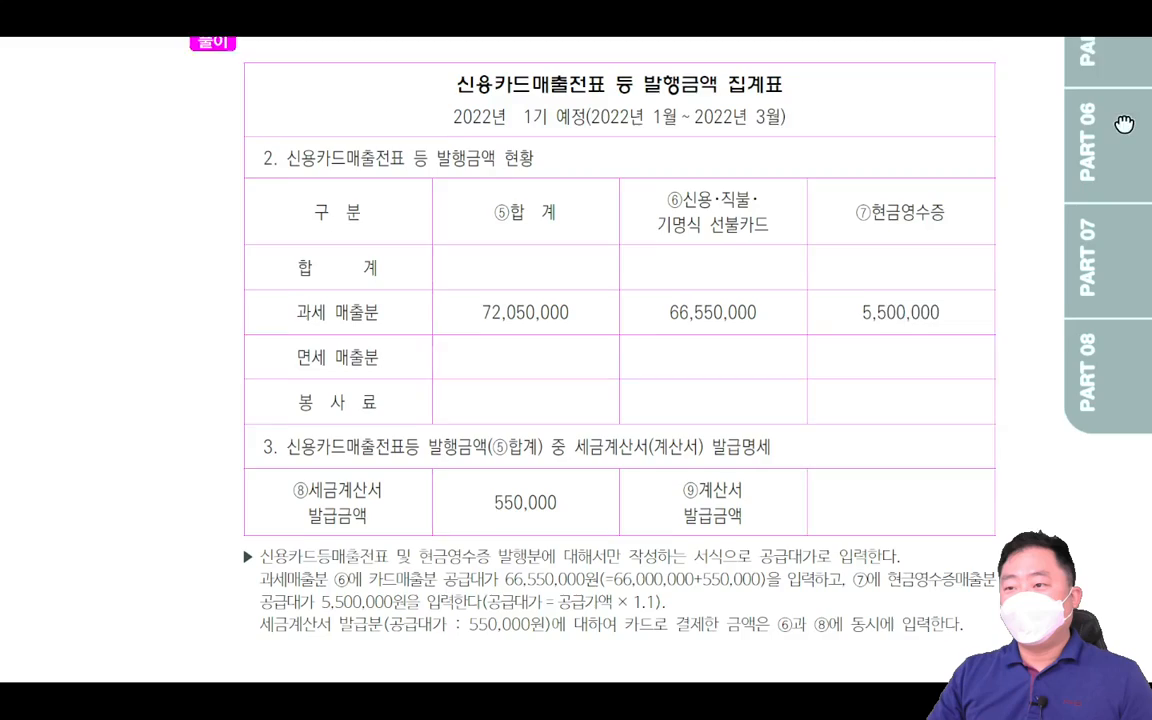
drag(455, 212, 968, 261)
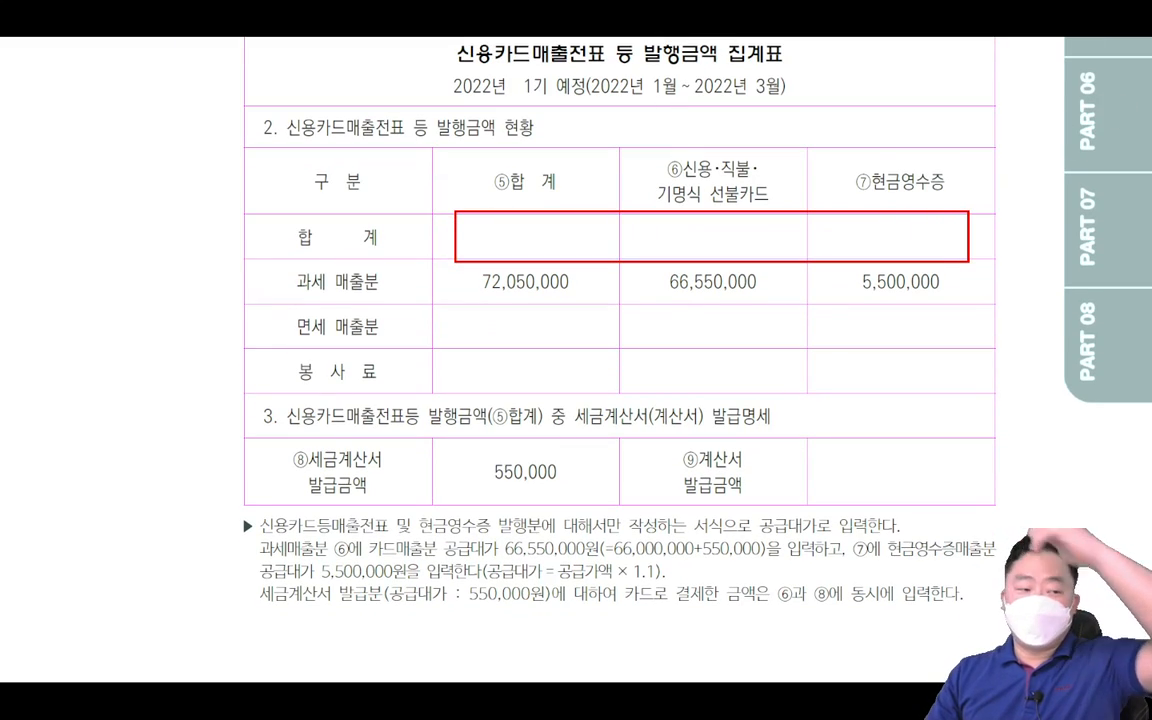
key(Escape)
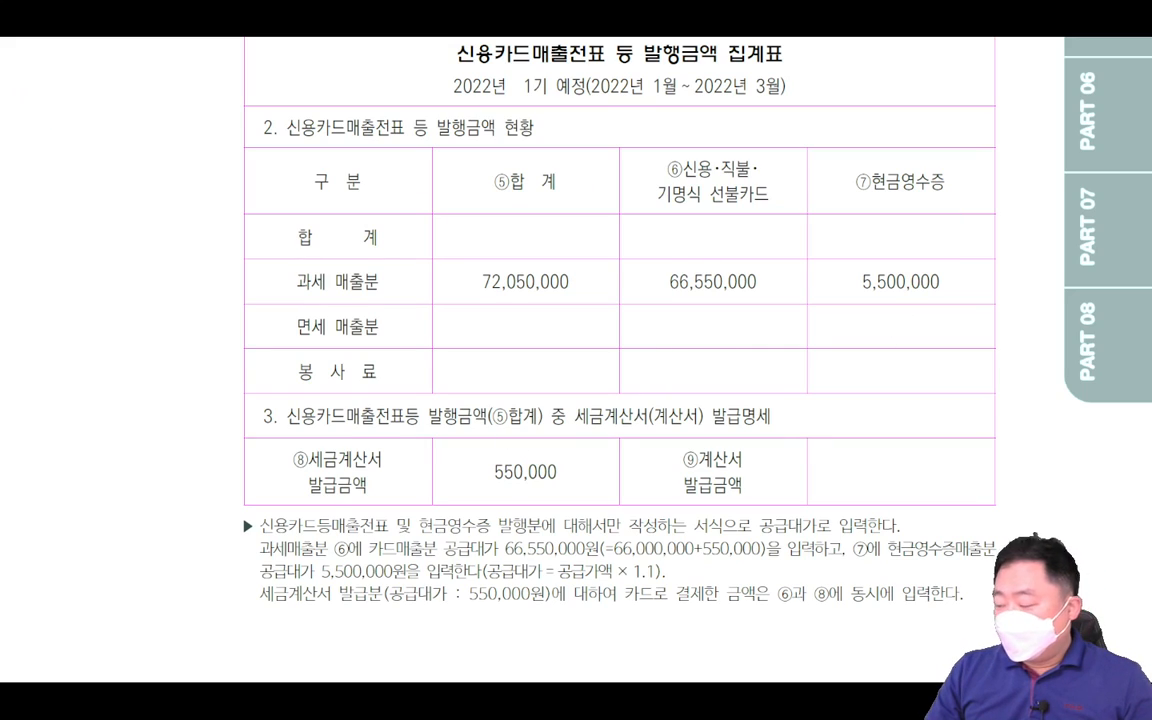
key(alt+Tab)
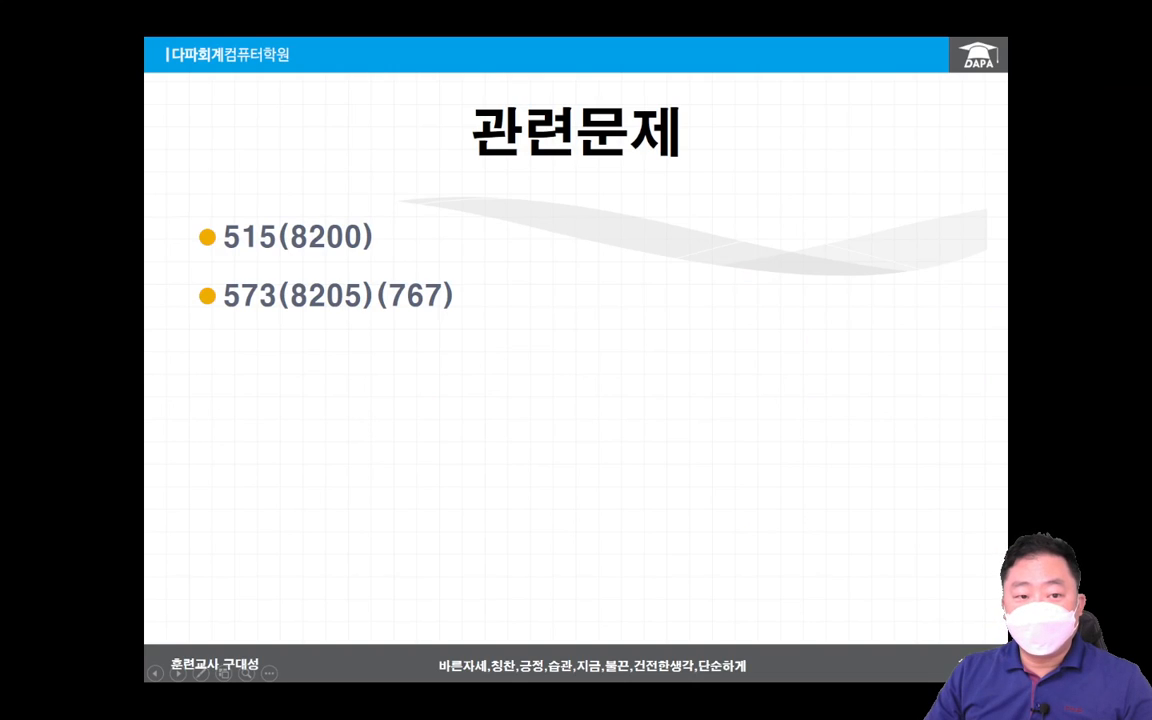
drag(157, 261, 523, 331)
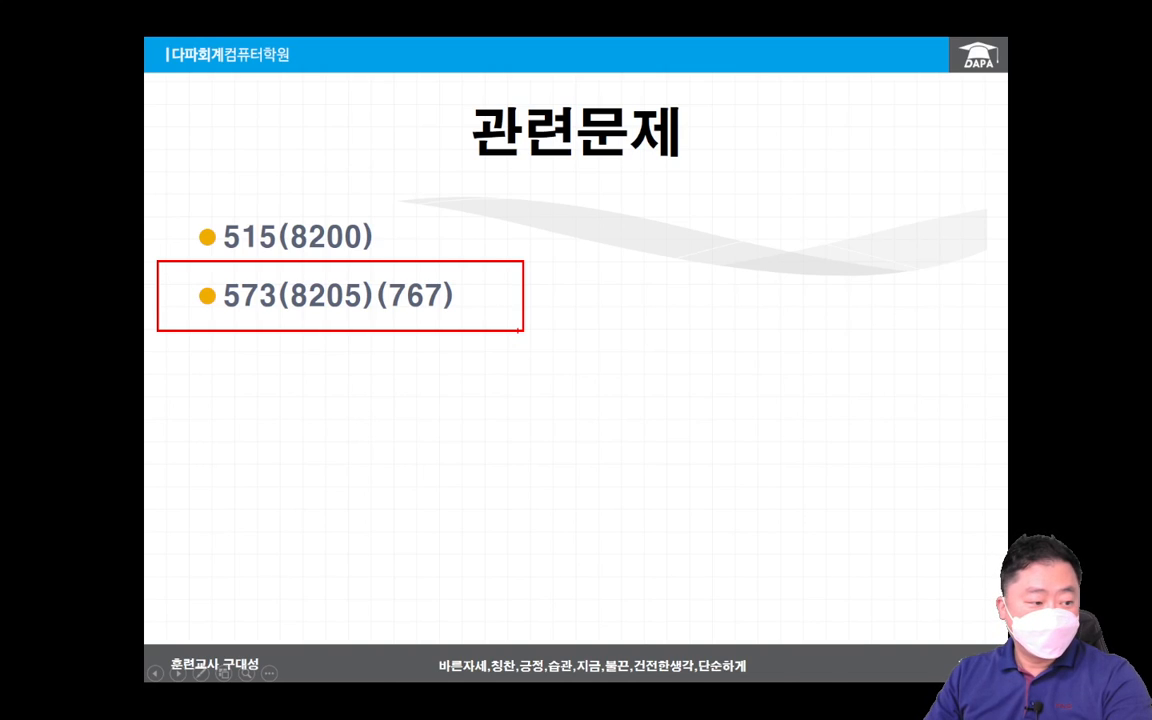
key(alt+Tab)
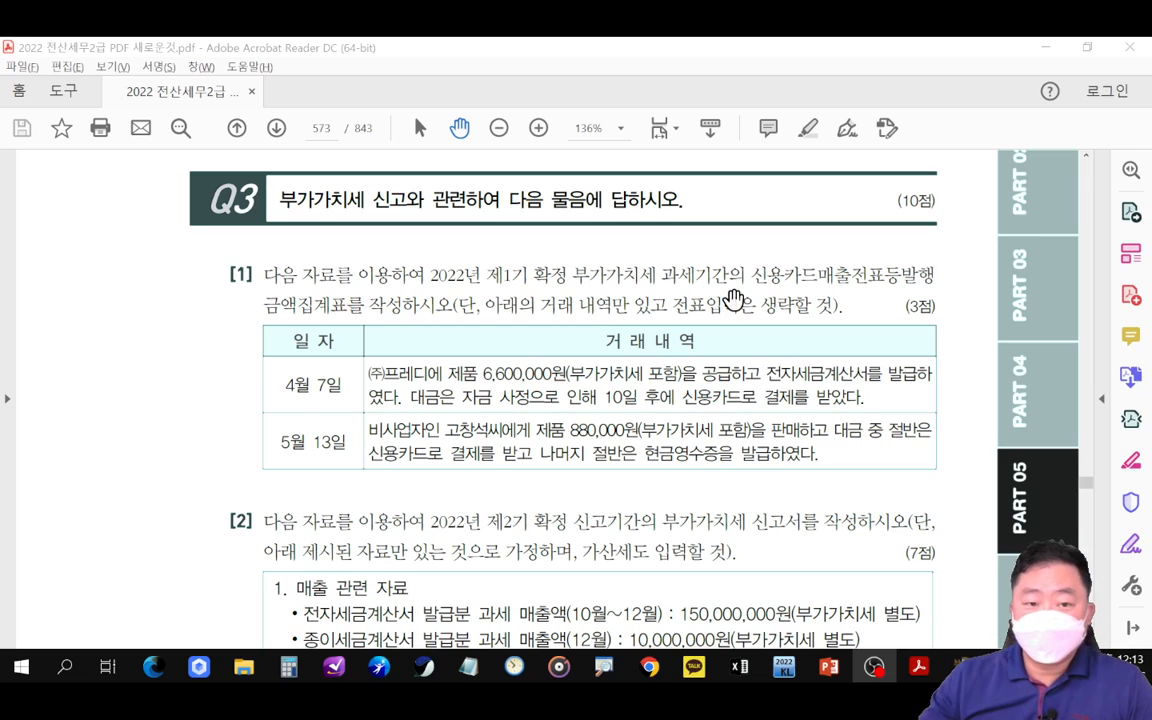
- Examine question [1] under Q3, marking the 2022년 제1기 확정 period, the required report name and the 3점 score, and clear the marks
scroll(609, 320, down, 1)
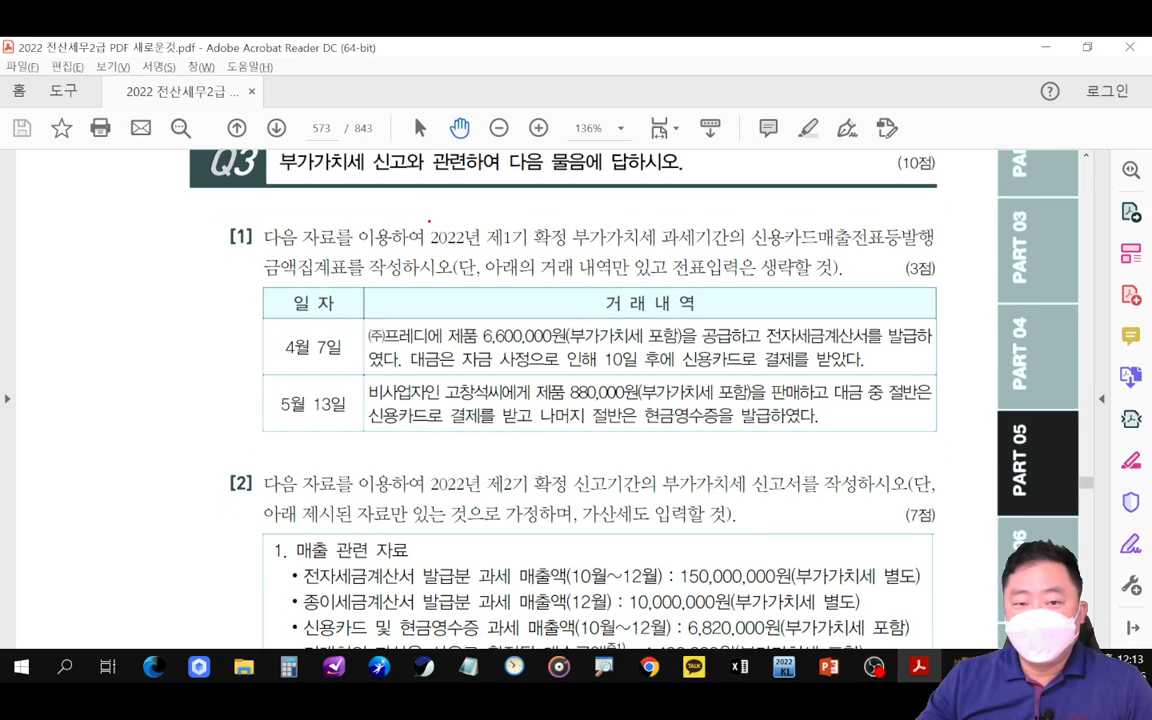
mouse_move(429, 221)
mouse_down()
mouse_move(476, 252)
mouse_move(570, 252)
mouse_up()
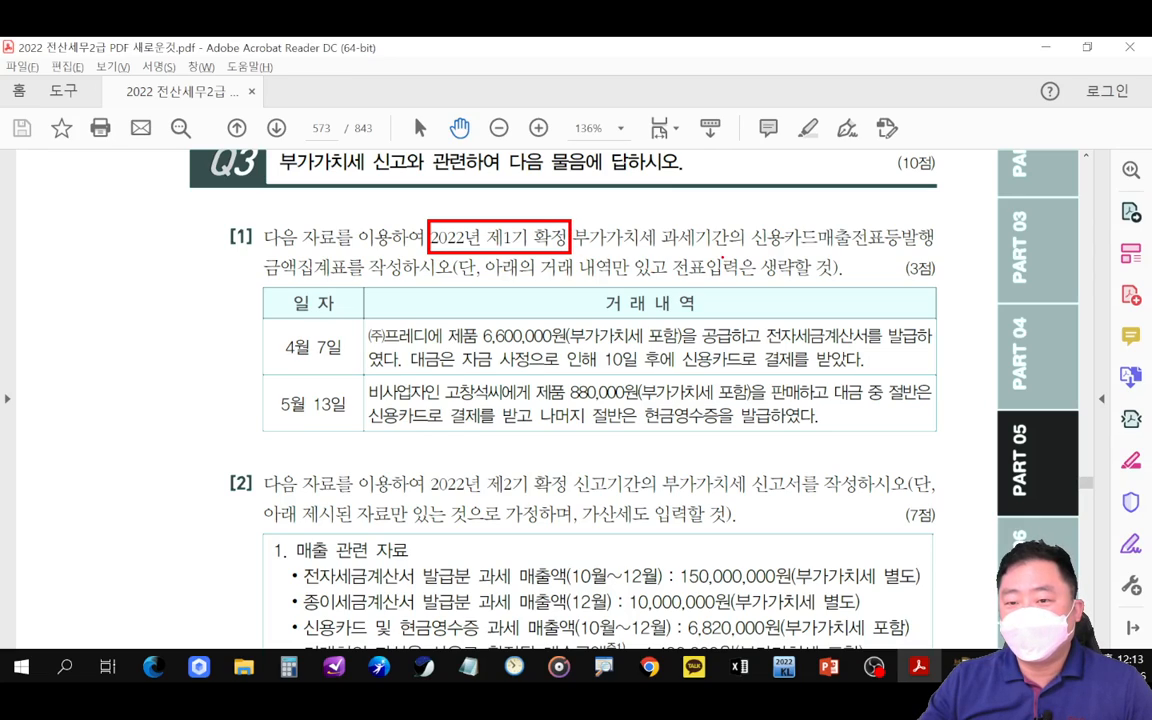
mouse_move(744, 219)
mouse_down()
mouse_move(795, 240)
mouse_move(950, 254)
mouse_move(920, 272)
mouse_move(945, 286)
mouse_move(995, 365)
mouse_up()
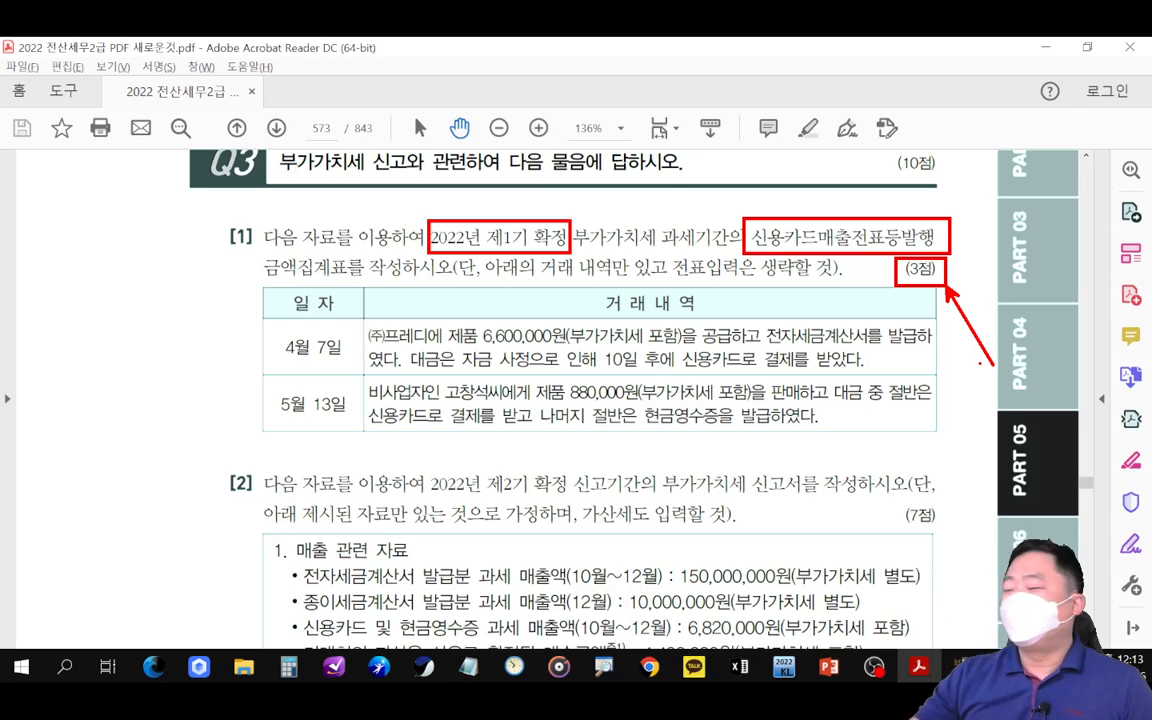
key(Escape)
- Bring up the (주)공주전자 card-sales report window below the question's text and outline 제1기 확정 in the question
scroll(879, 410, down, 1)
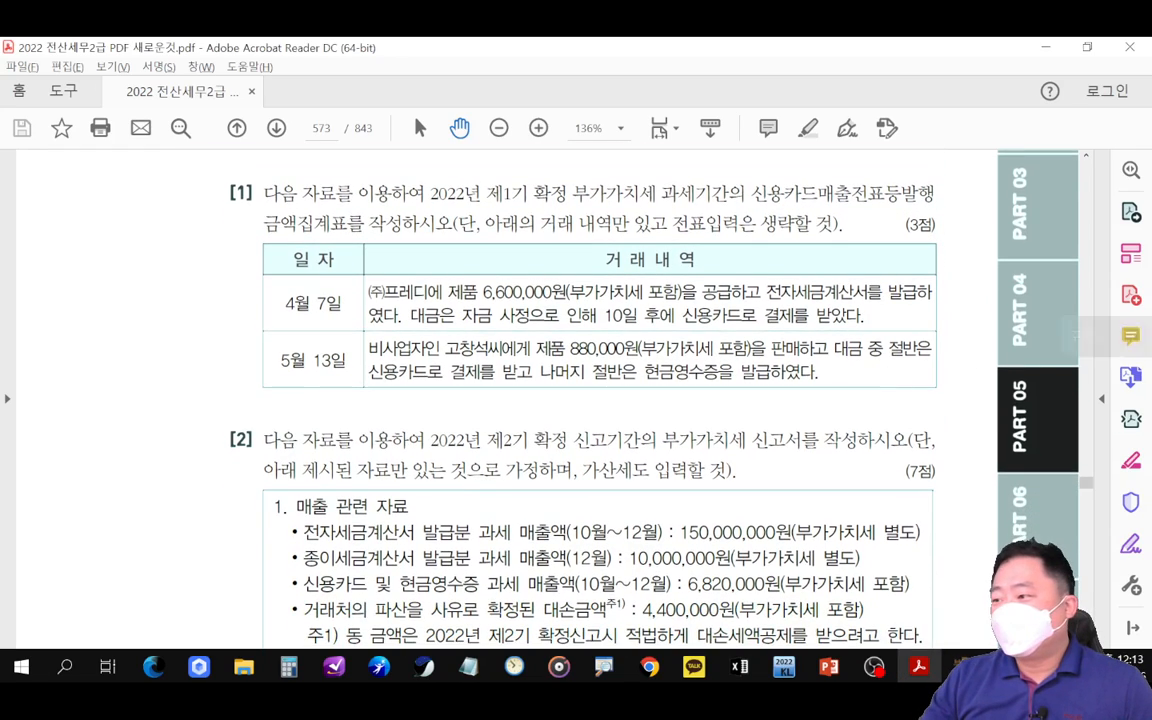
click(957, 666)
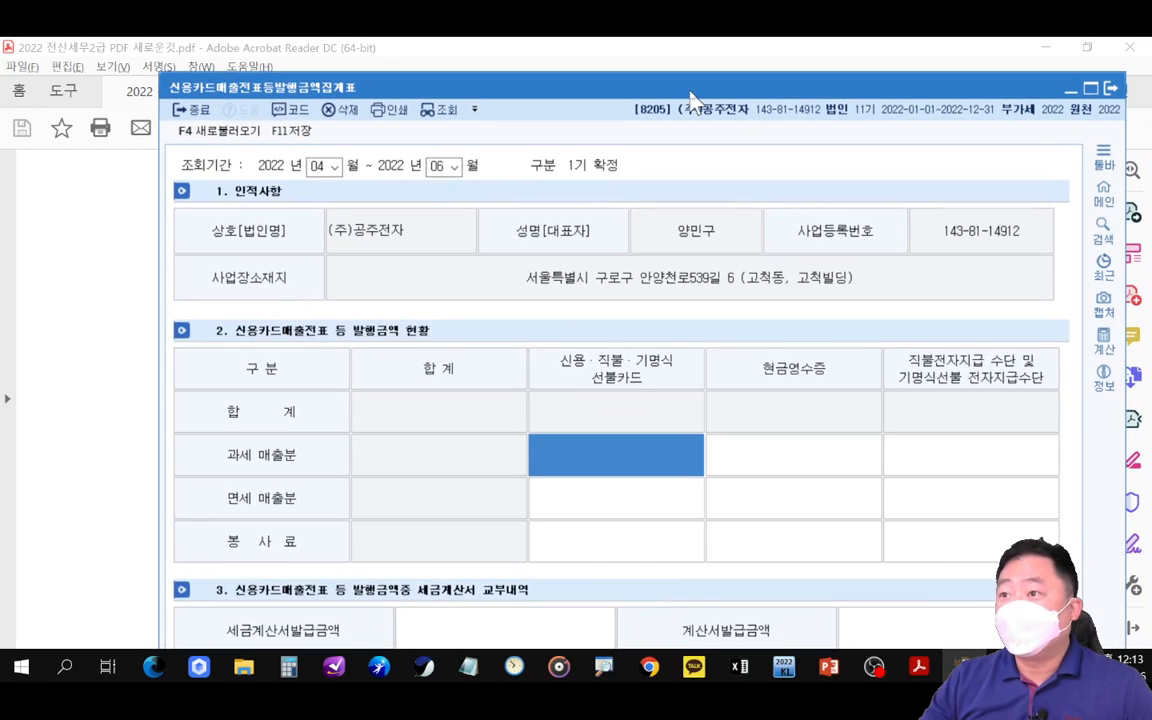
mouse_move(690, 97)
mouse_down()
mouse_move(665, 97)
mouse_move(665, 304)
mouse_move(653, 259)
mouse_up()
drag(483, 172, 565, 208)
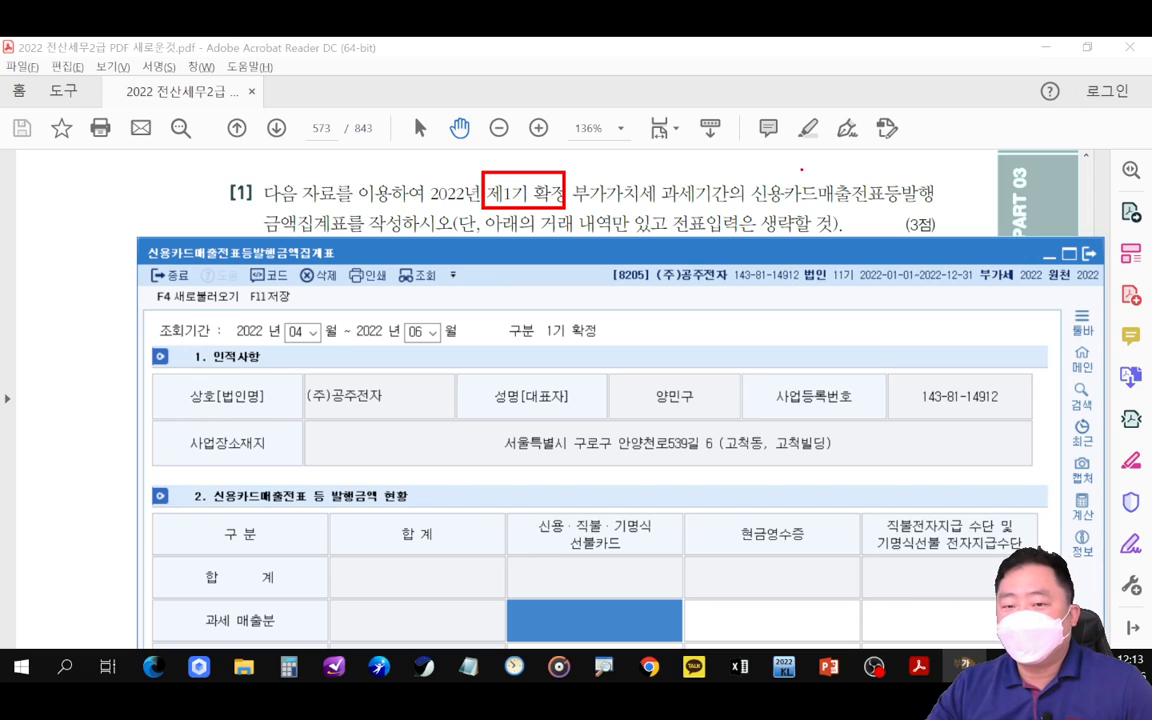
- Examine the 4월 7일 transaction under question [1], outlining 전자세금계산서 and 신용카드, and clear the marks
key(Escape)
drag(771, 257, 769, 416)
drag(784, 351, 784, 264)
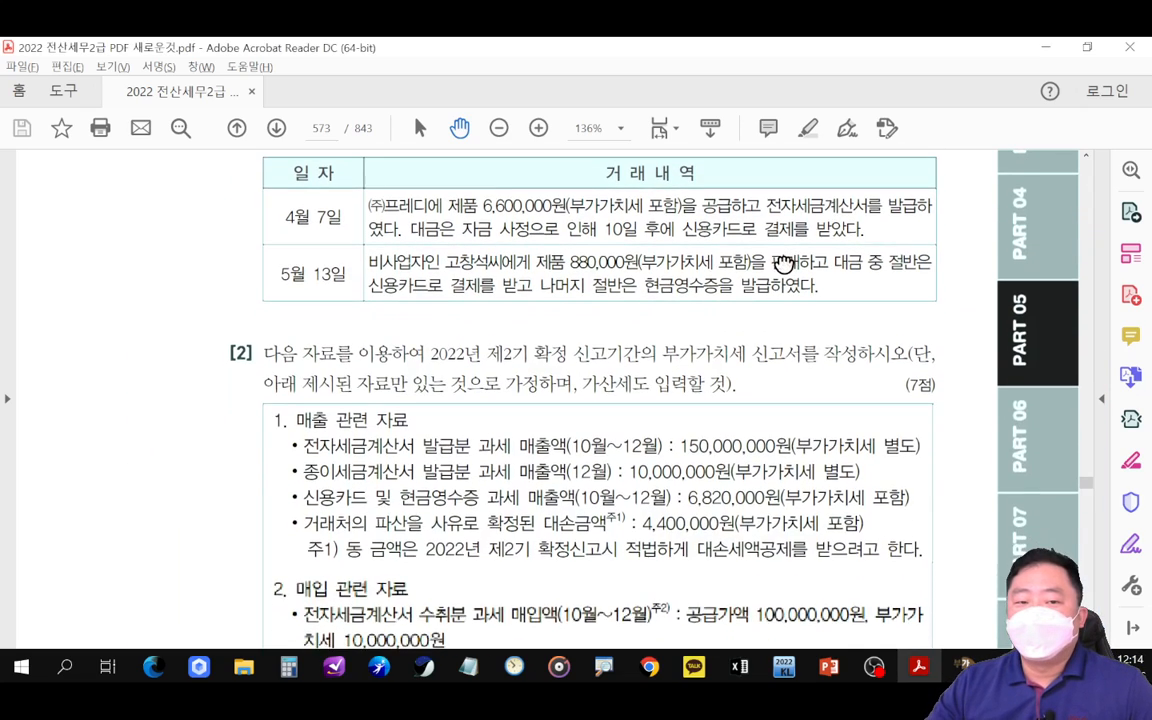
scroll(665, 255, up, 2)
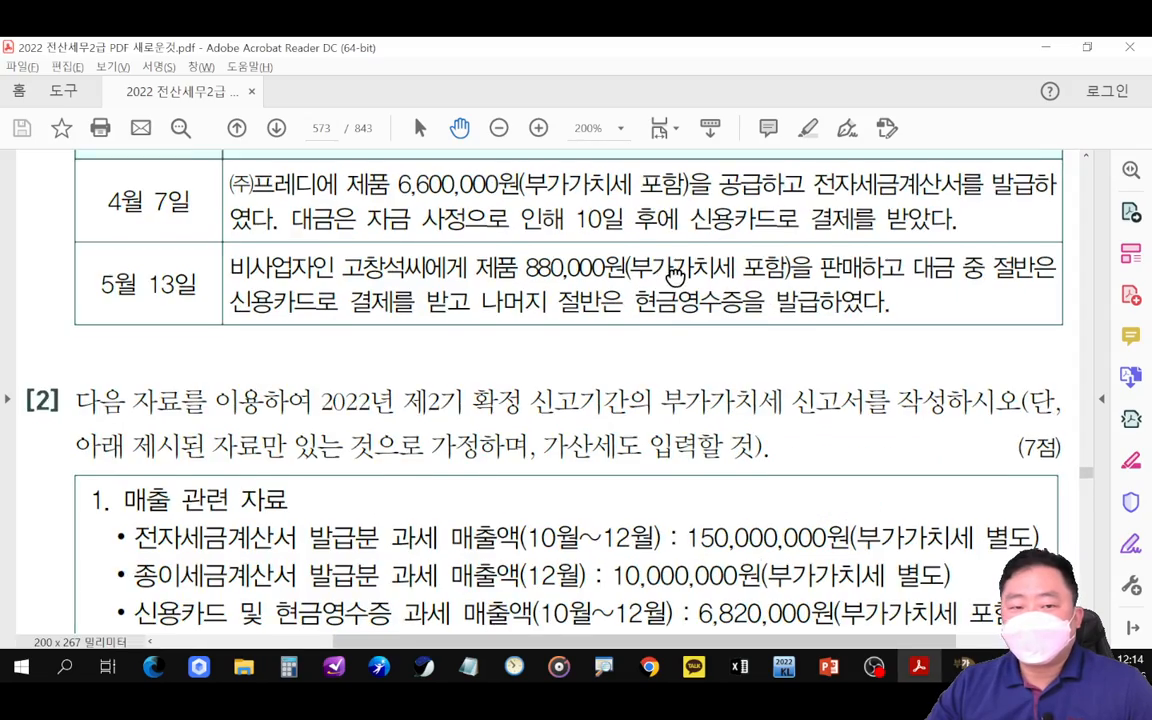
mouse_move(675, 276)
mouse_down()
mouse_move(671, 299)
mouse_move(663, 294)
mouse_up()
scroll(671, 298, down, 1)
scroll(673, 291, up, 1)
key(ctrl+2)
drag(788, 183, 947, 222)
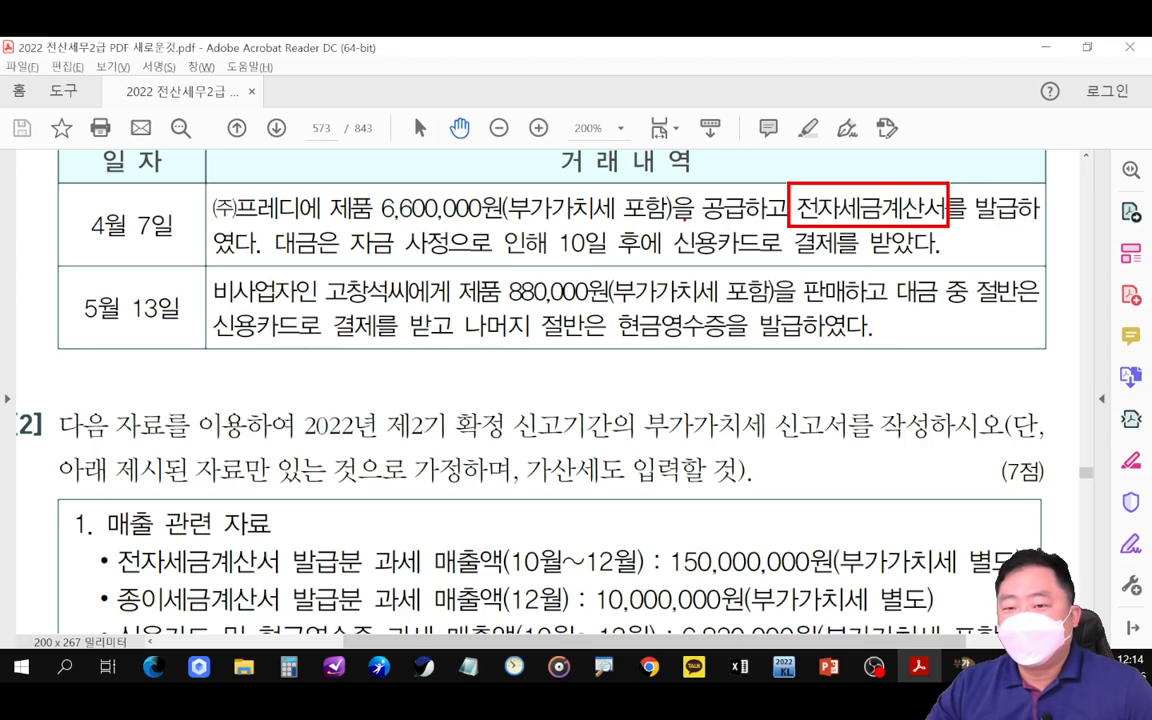
drag(668, 224, 765, 263)
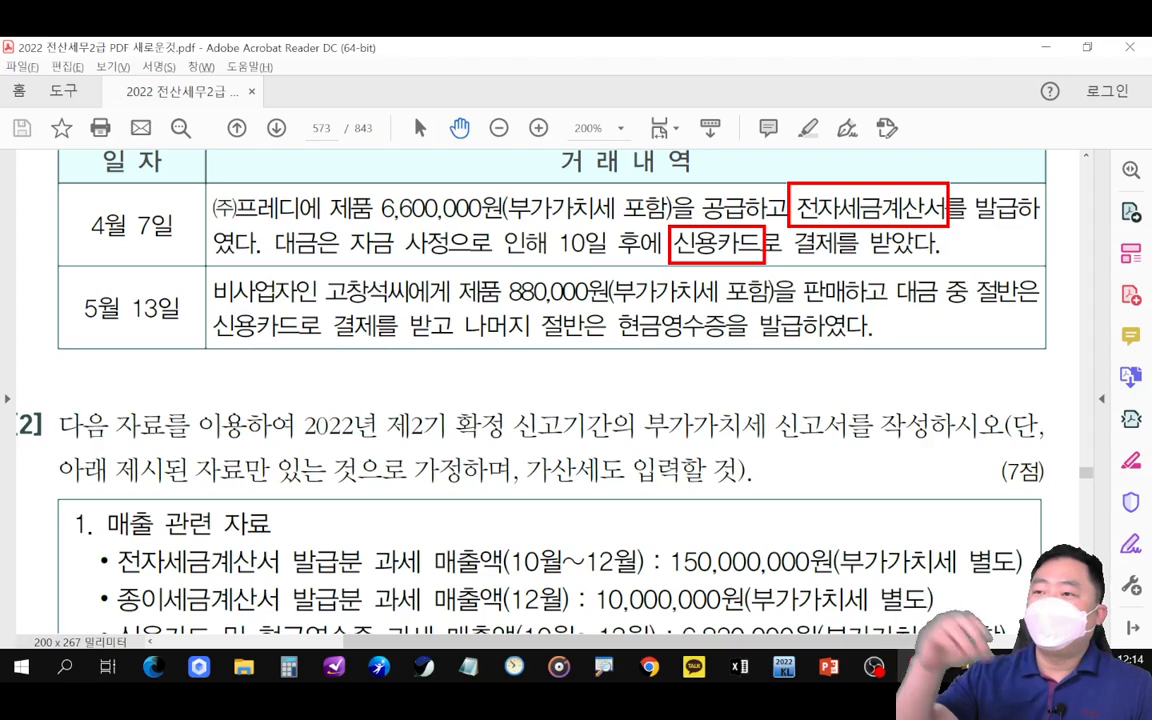
key(Escape)
- Outline the 4월 7일 amount of 6,600,000원, clear the mark and bring back the card-sales report window below the transactions
key(ctrl+2)
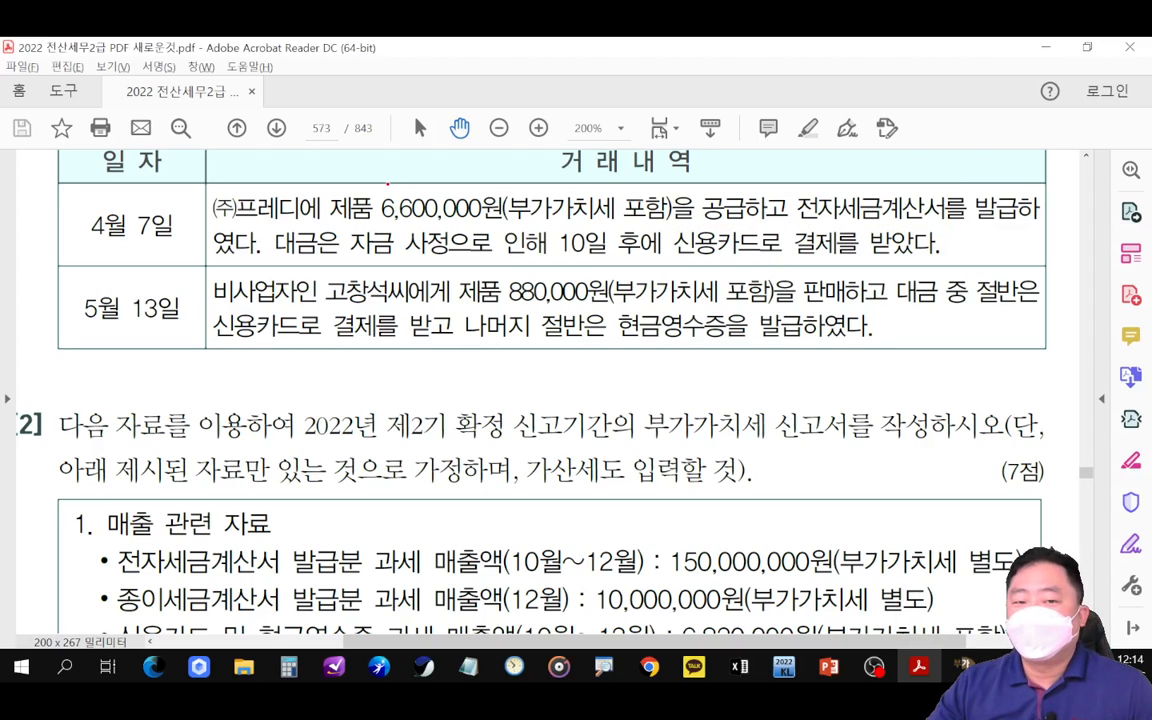
drag(376, 179, 499, 230)
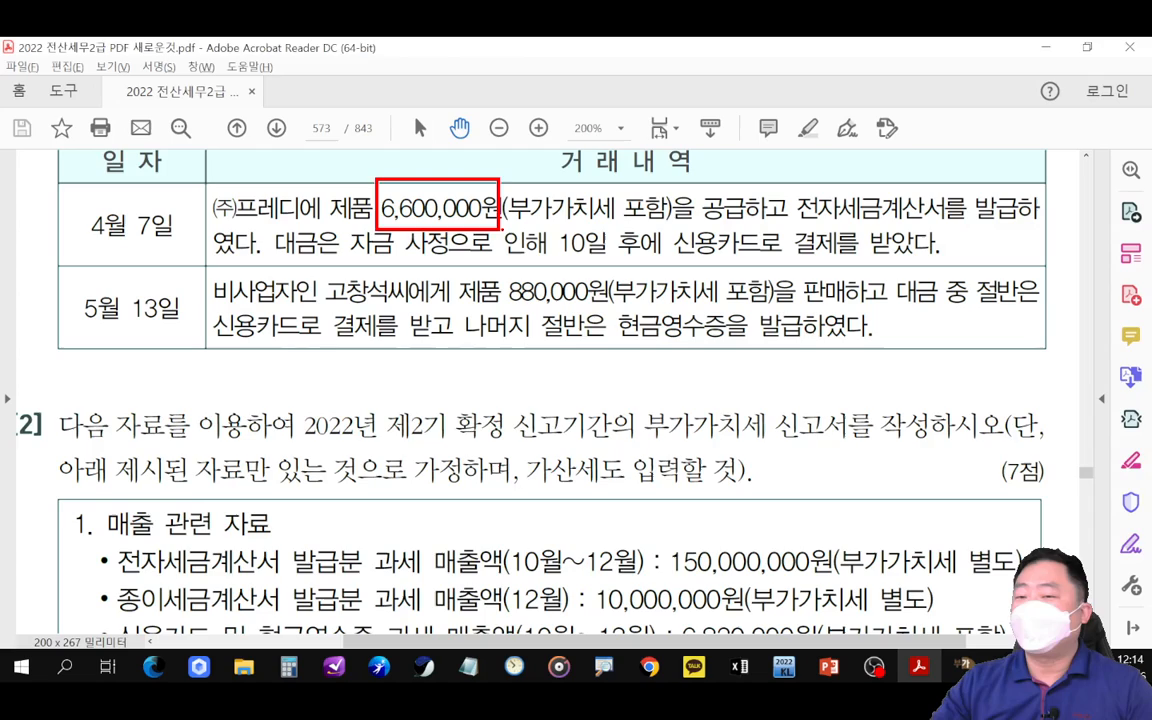
key(Escape)
key(alt+Tab)
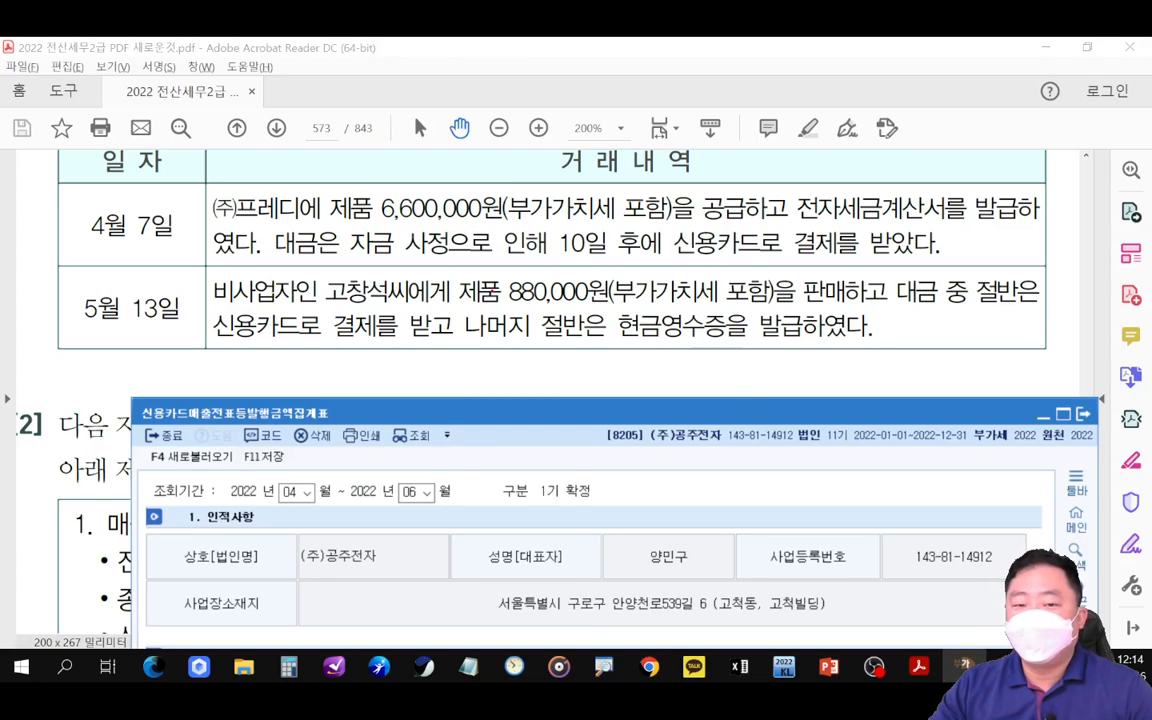
- Mark the 5월 13일 amount of 880,000원, 부가가치세 포함 and the half-card, half-cash-receipt payment terms, and clear the marks
drag(507, 266, 597, 313)
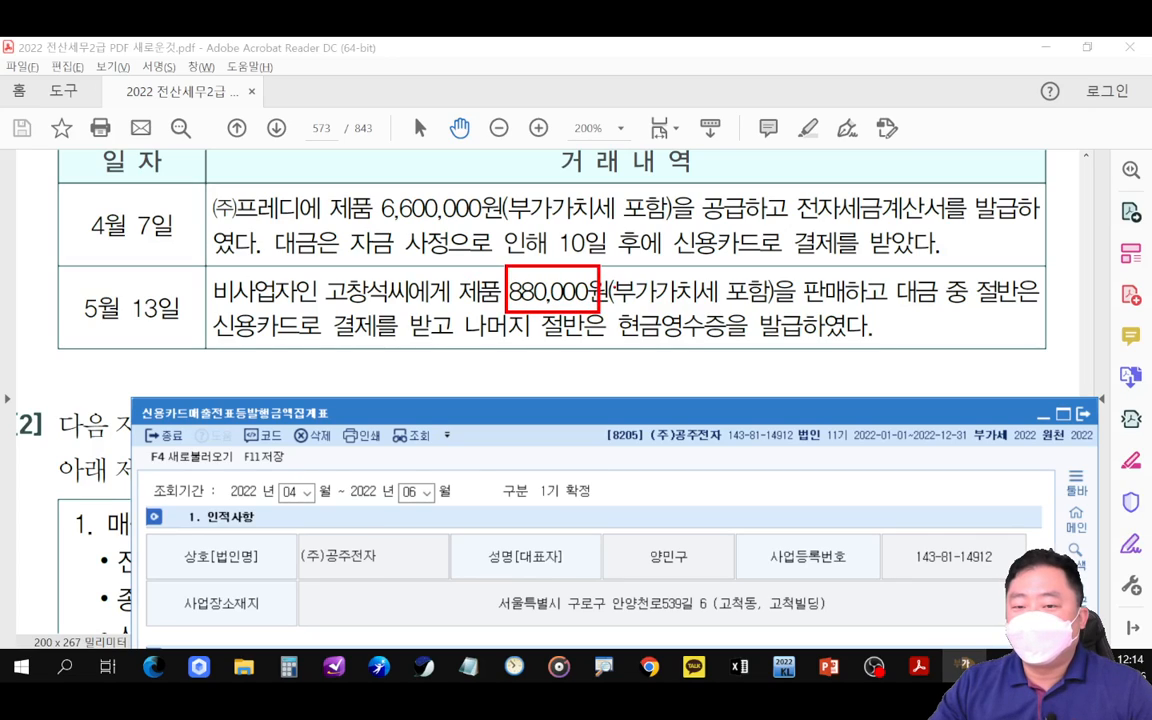
drag(614, 264, 773, 311)
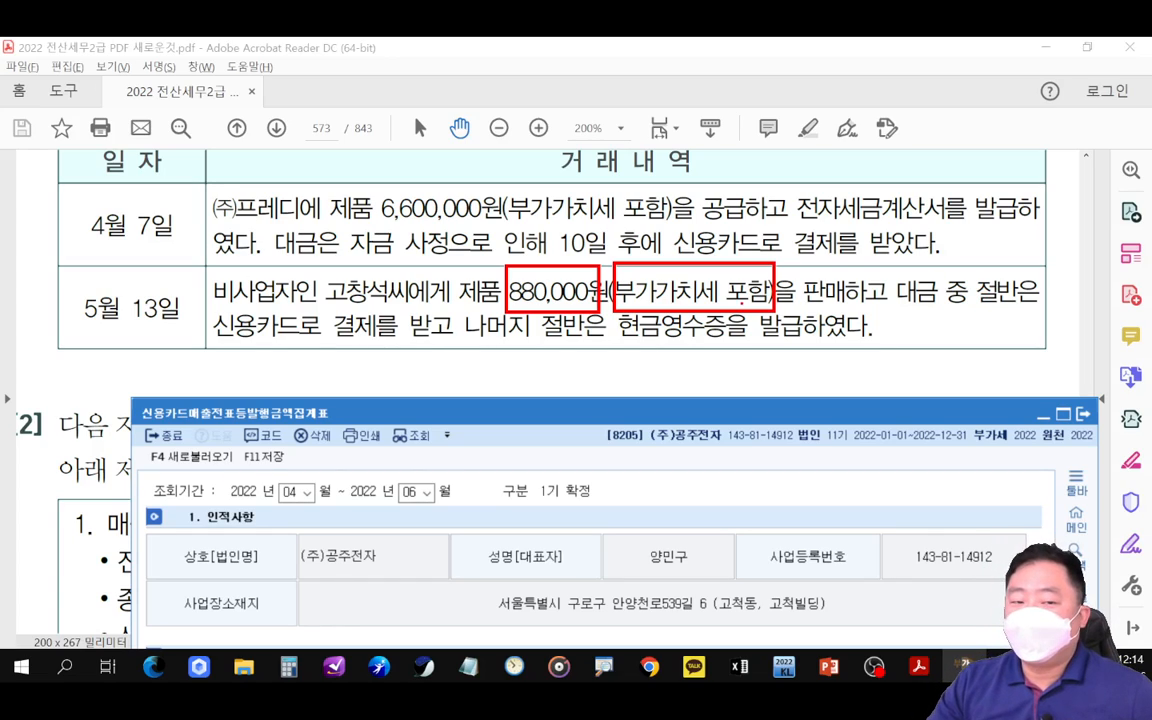
drag(217, 337, 437, 341)
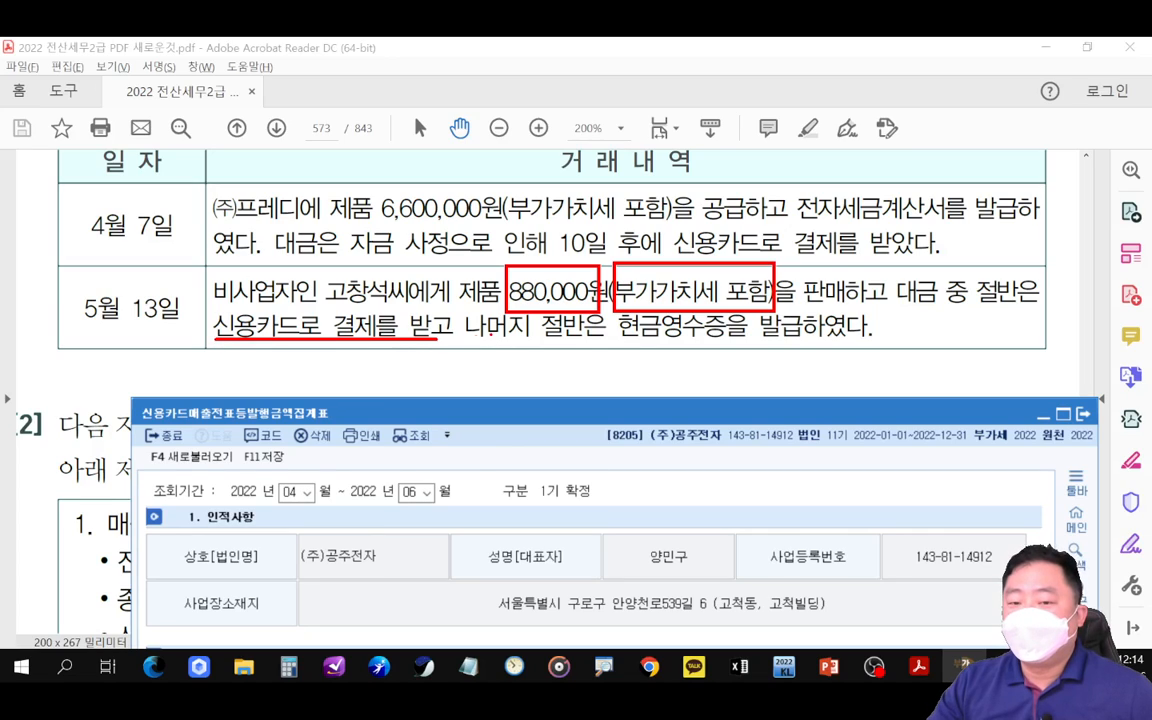
drag(537, 338, 708, 343)
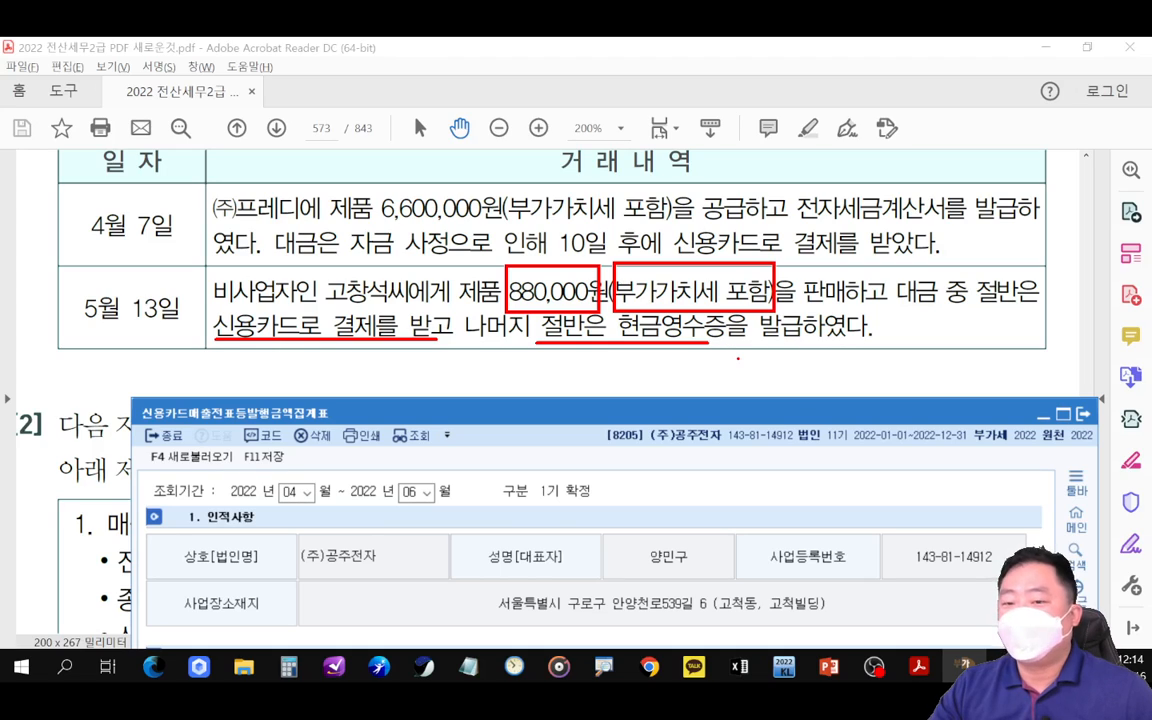
key(Escape)
- Enter 440,000 under both 신용·직불·기명식 선불카드 and 현금영수증 in the 과세 매출분 row
drag(800, 416, 801, 73)
click(746, 434)
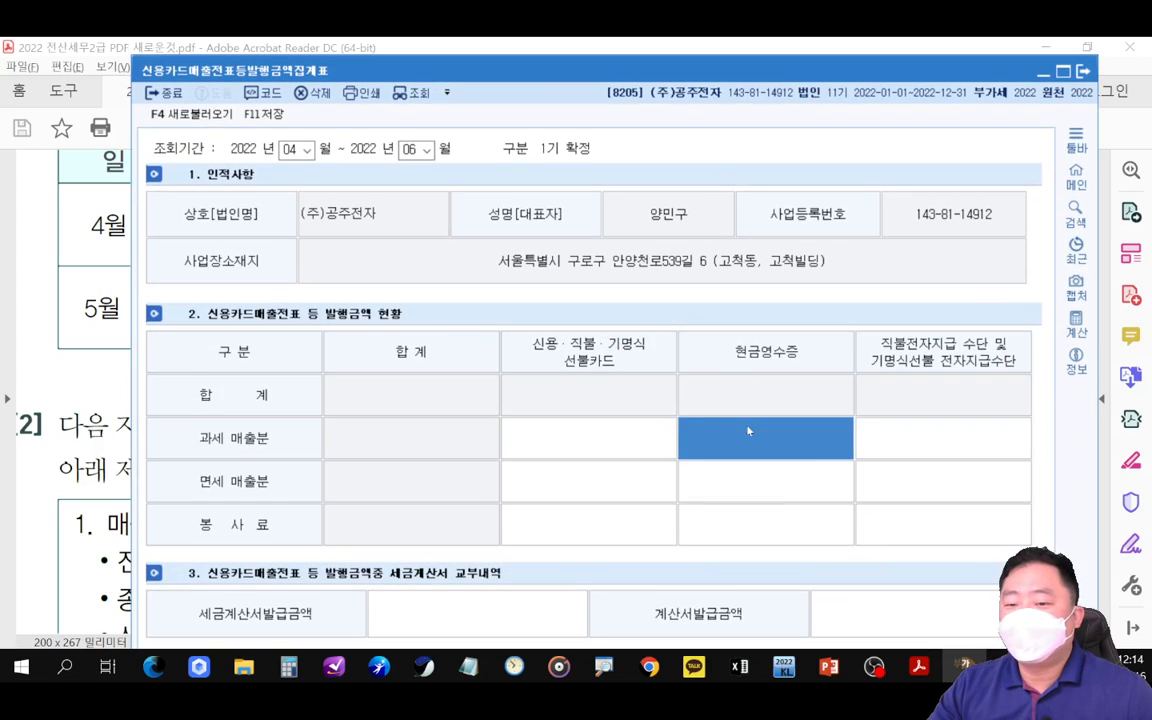
click(560, 437)
text(440,000)
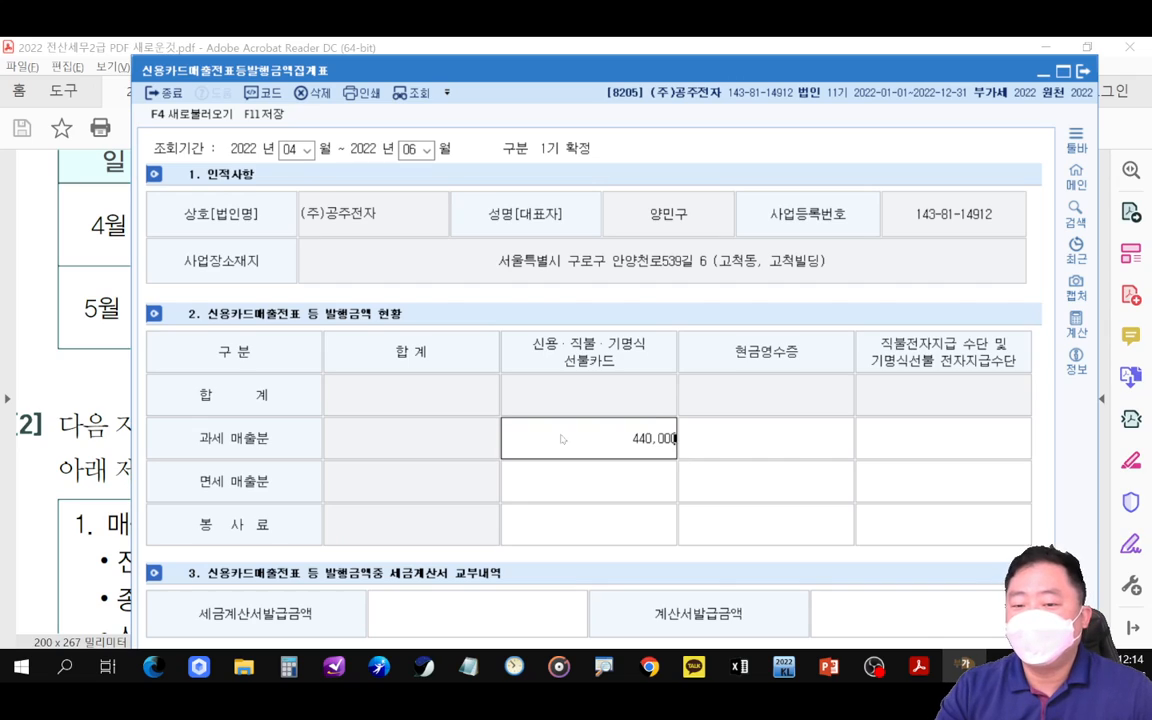
key(Return)
text(4400000)
key(Return)
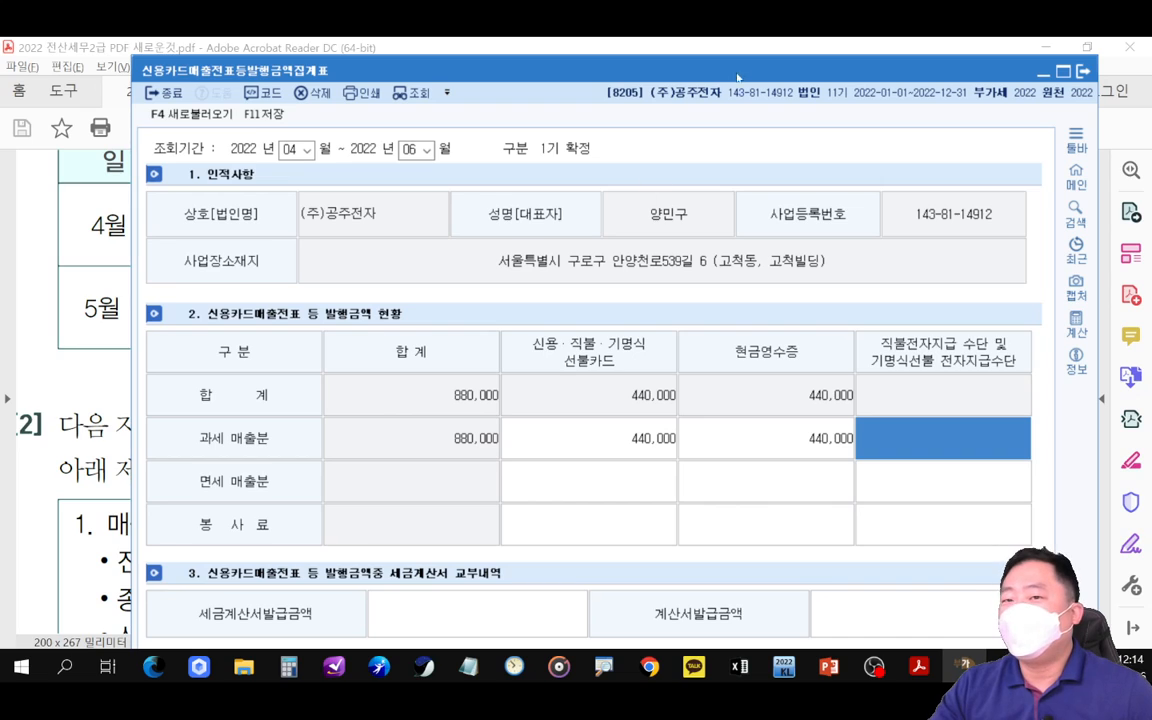
- Enter 6,600,000 as the 세금계산서발급금액 in section 3 of the report
drag(669, 70, 631, 272)
drag(512, 274, 543, 76)
click(625, 445)
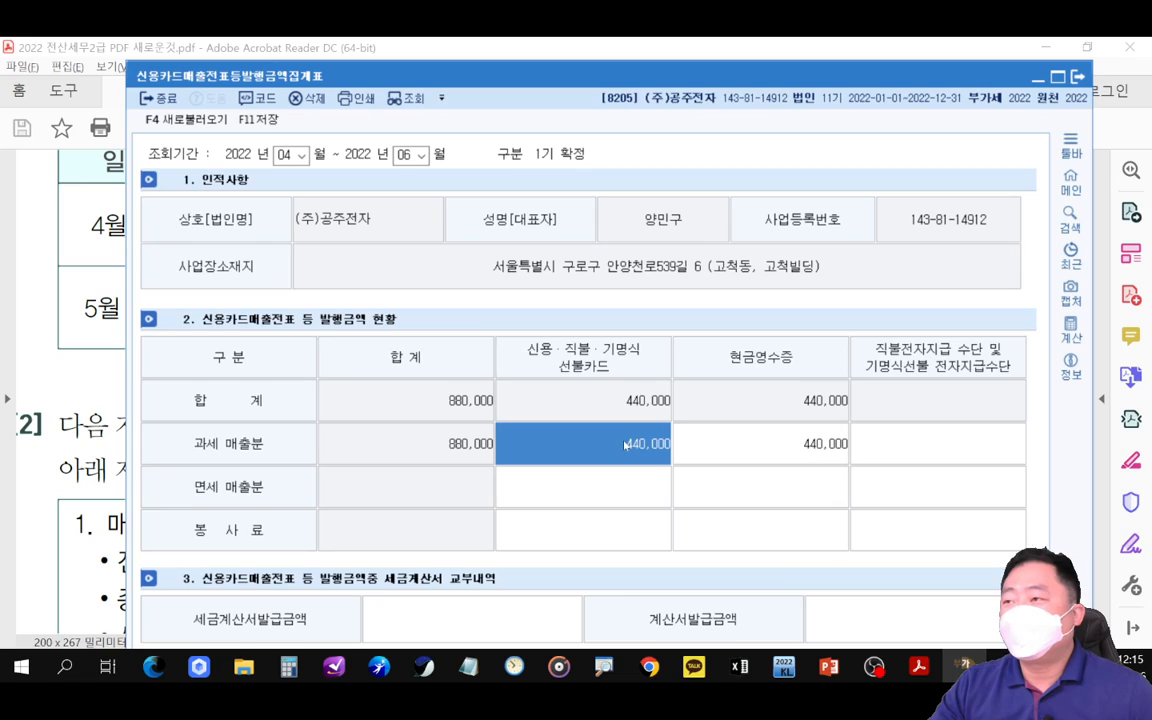
click(489, 628)
text(6600000)
key(Return)
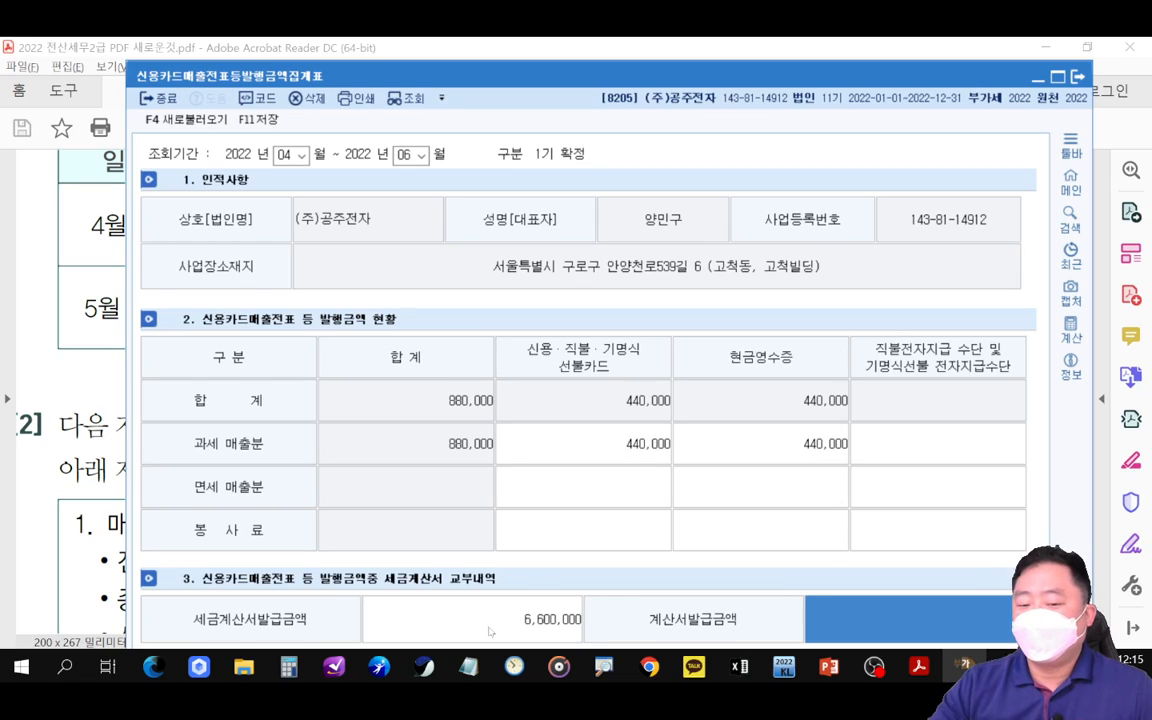
- Add 6,600,000 to the 과세 매출분 card amount in the built-in calculator, set the card amount to 7,040,000 and close the calculator
click(604, 450)
key(space)
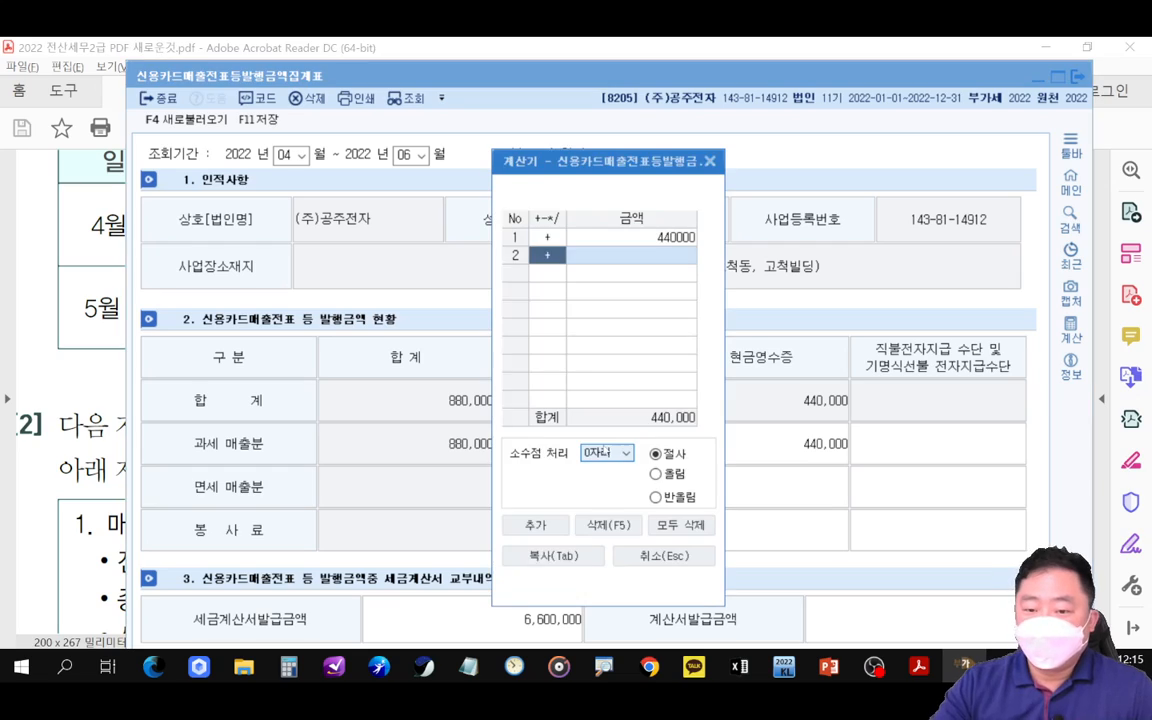
drag(599, 163, 280, 190)
click(312, 284)
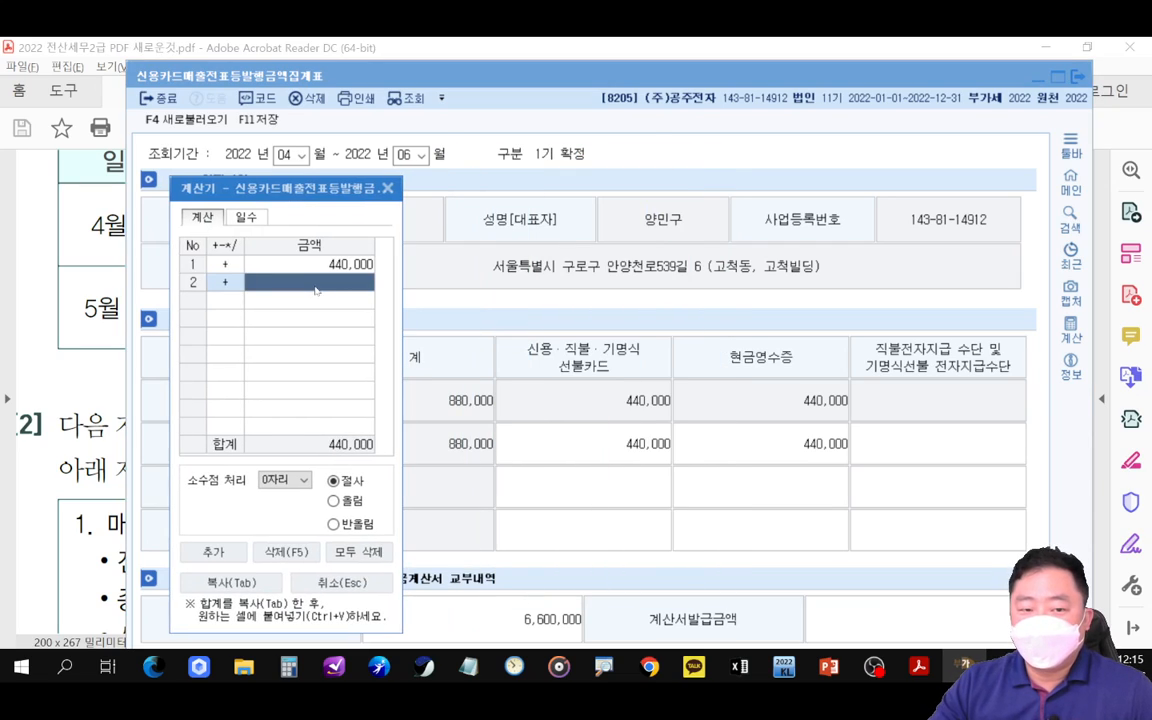
text(6600000)
key(Return)
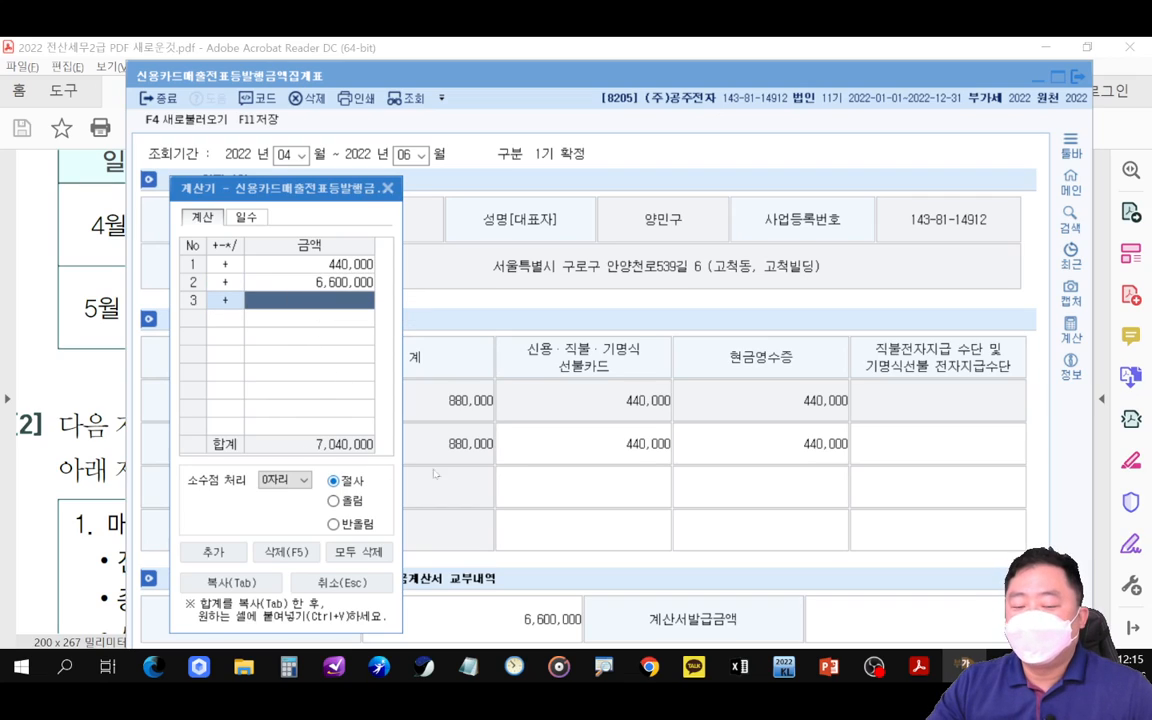
click(580, 451)
text(7,040,000)
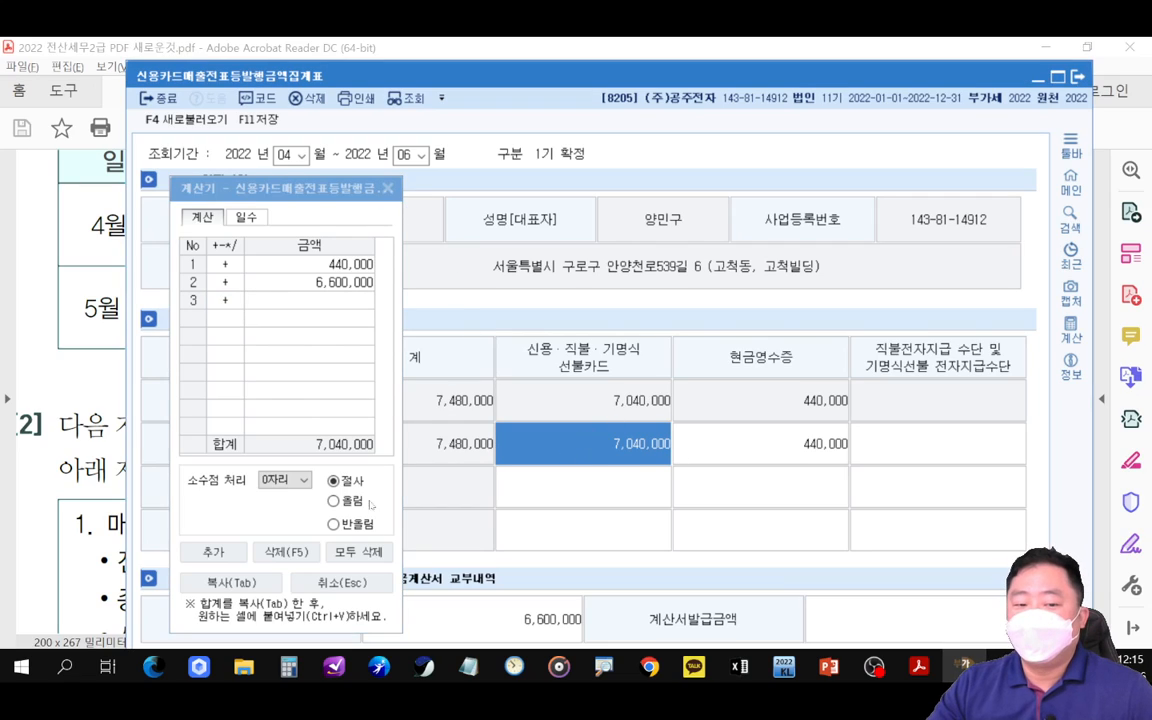
click(342, 582)
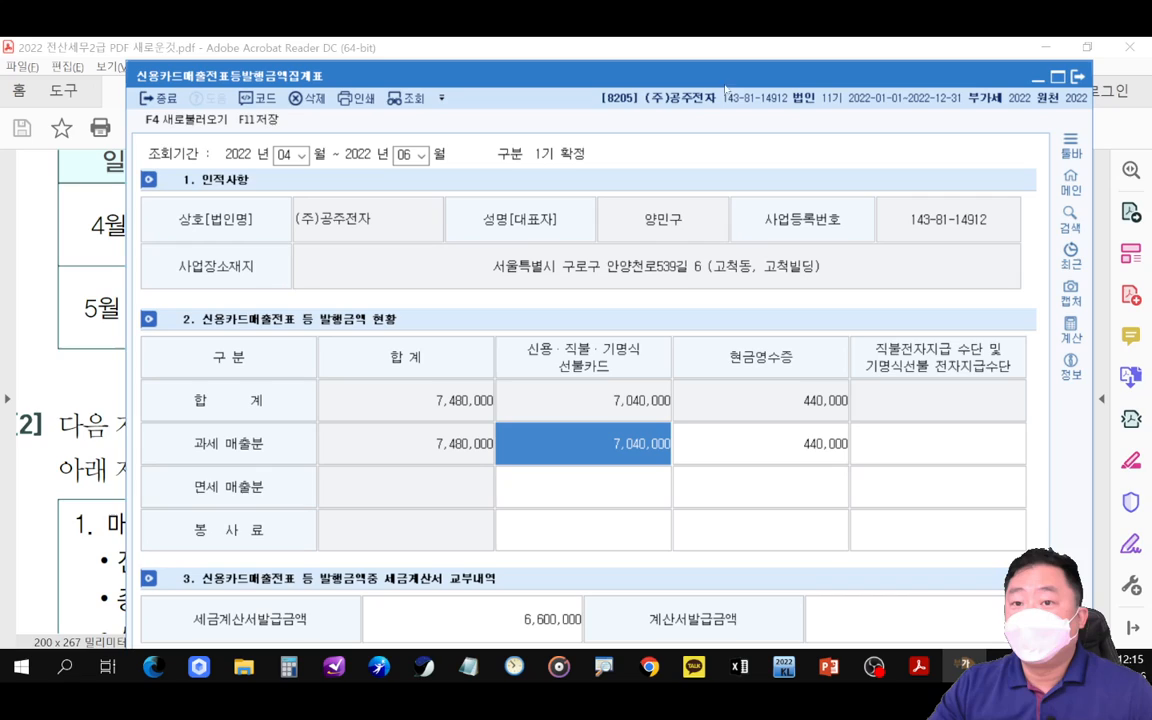
- Maximize the report, review the 과세 매출분 card and cash-receipt amounts and the 세금계산서발급금액 by outlining them, and clear the marks
double_click(731, 79)
click(777, 463)
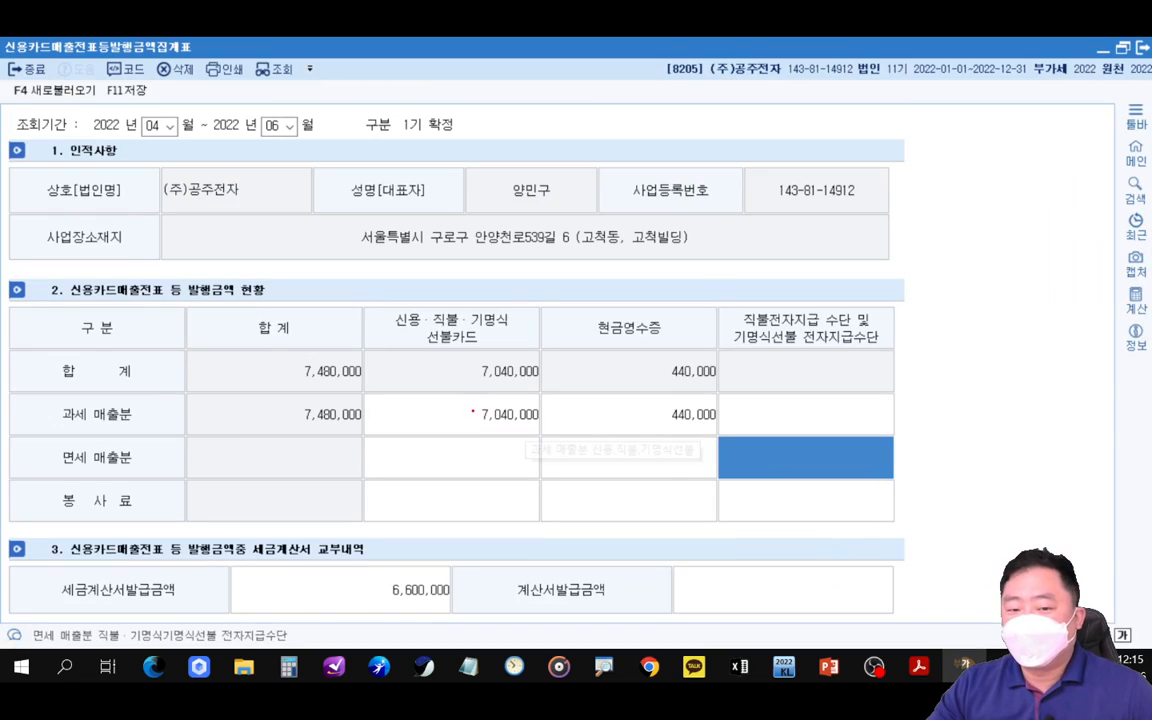
drag(377, 394, 535, 430)
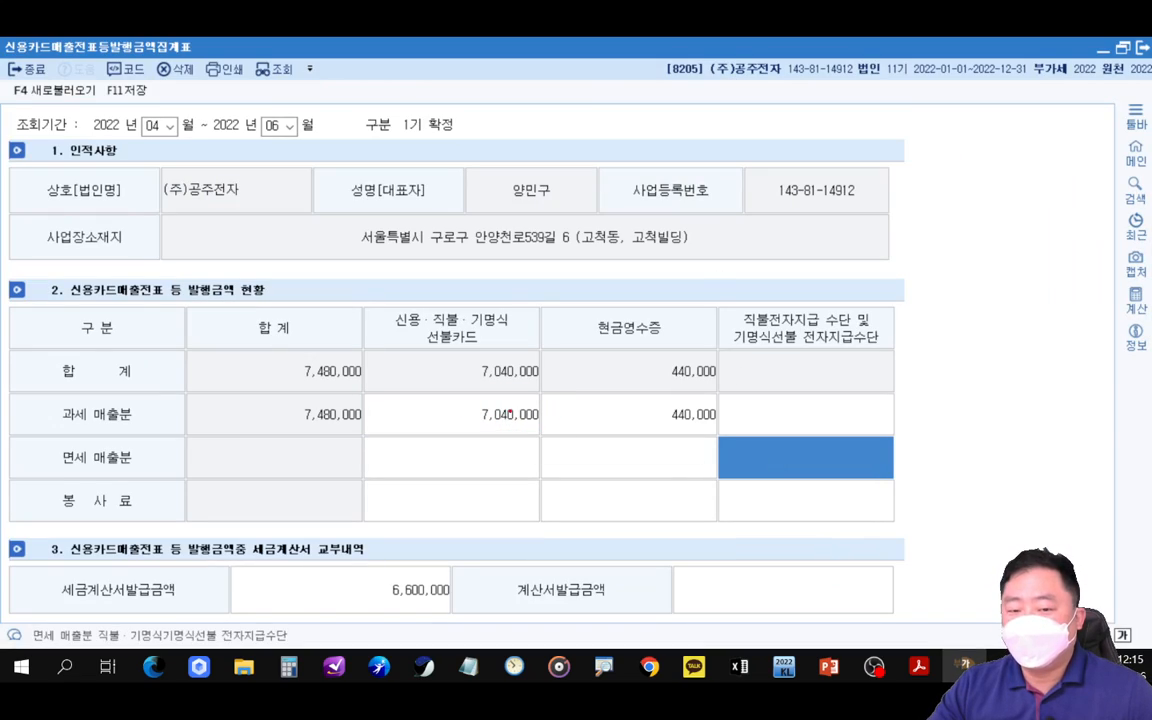
mouse_move(390, 393)
mouse_down()
mouse_move(540, 430)
mouse_move(663, 424)
mouse_move(717, 435)
mouse_up()
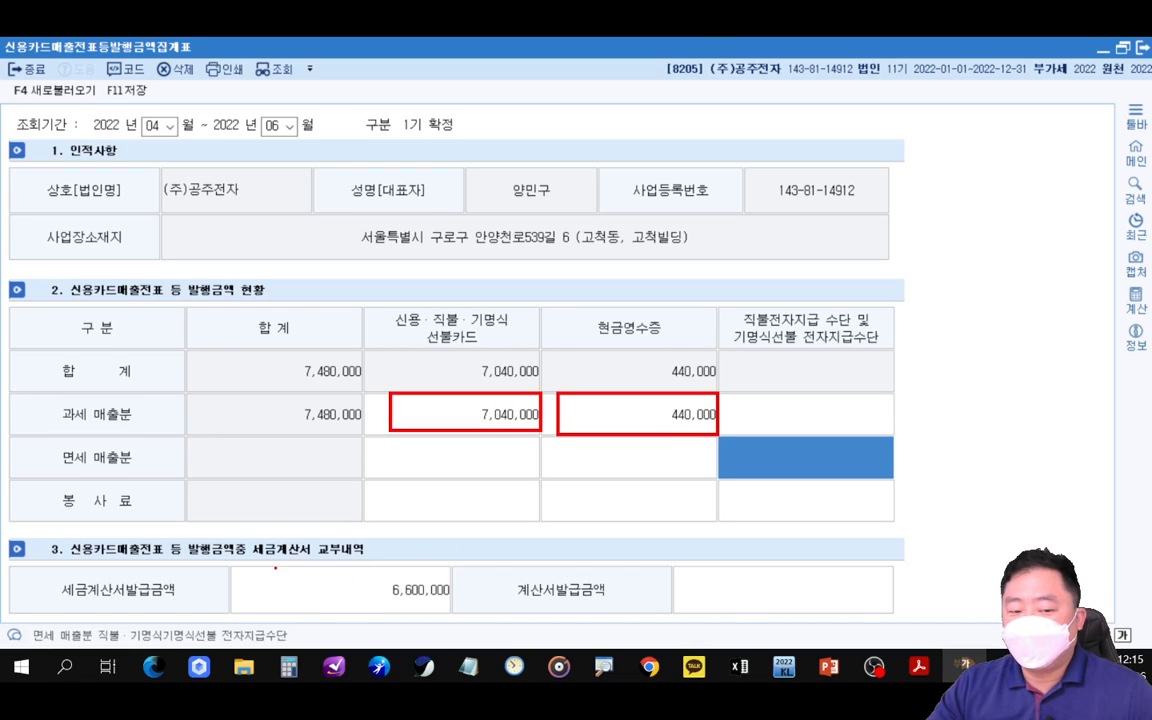
drag(247, 568, 454, 611)
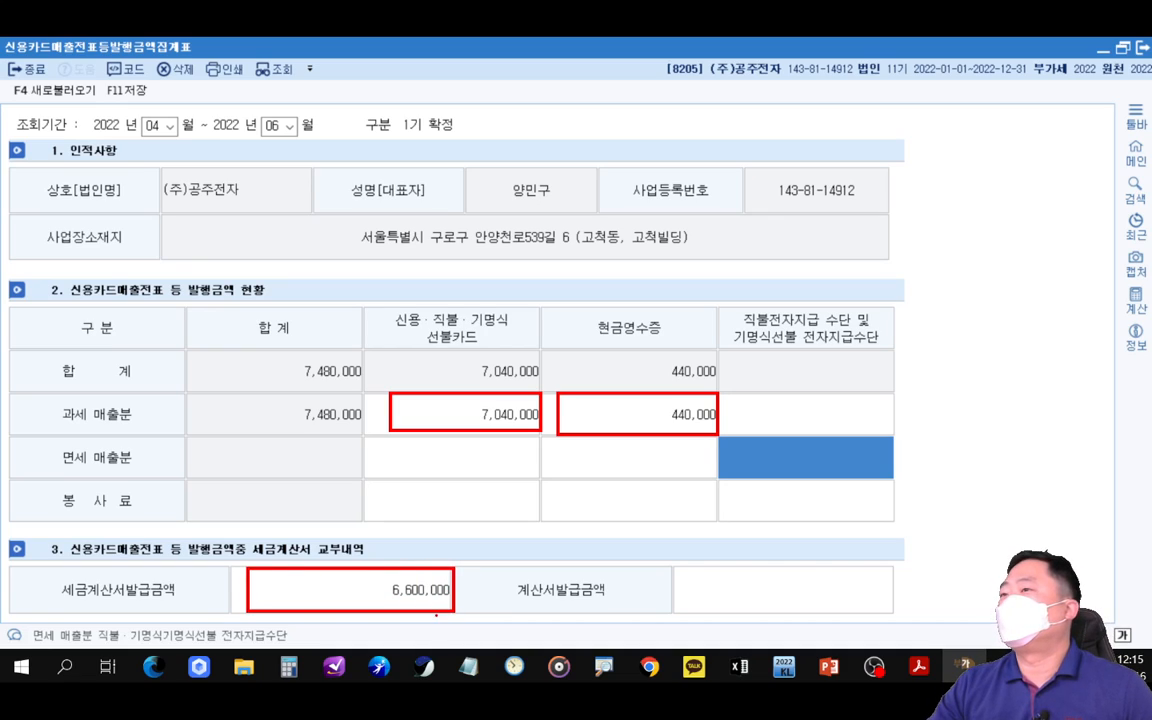
key(Escape)
- Switch back to the PowerPoint slideshow and advance past the 관련문제 slide
click(828, 666)
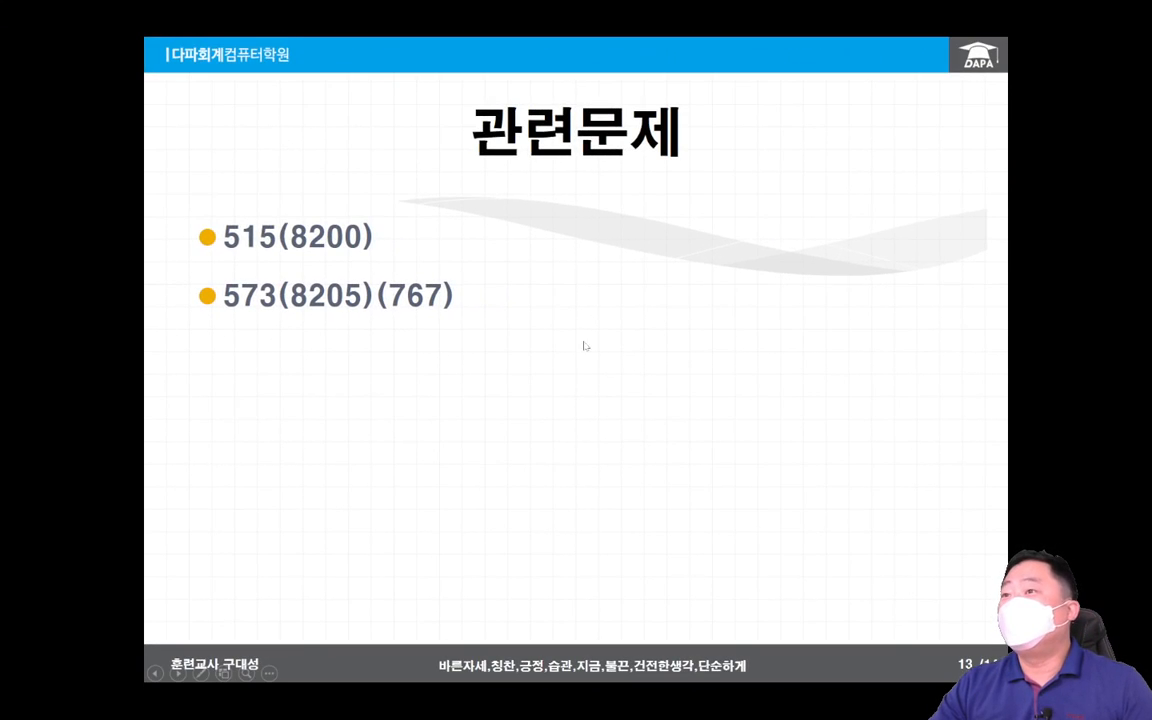
click(695, 315)
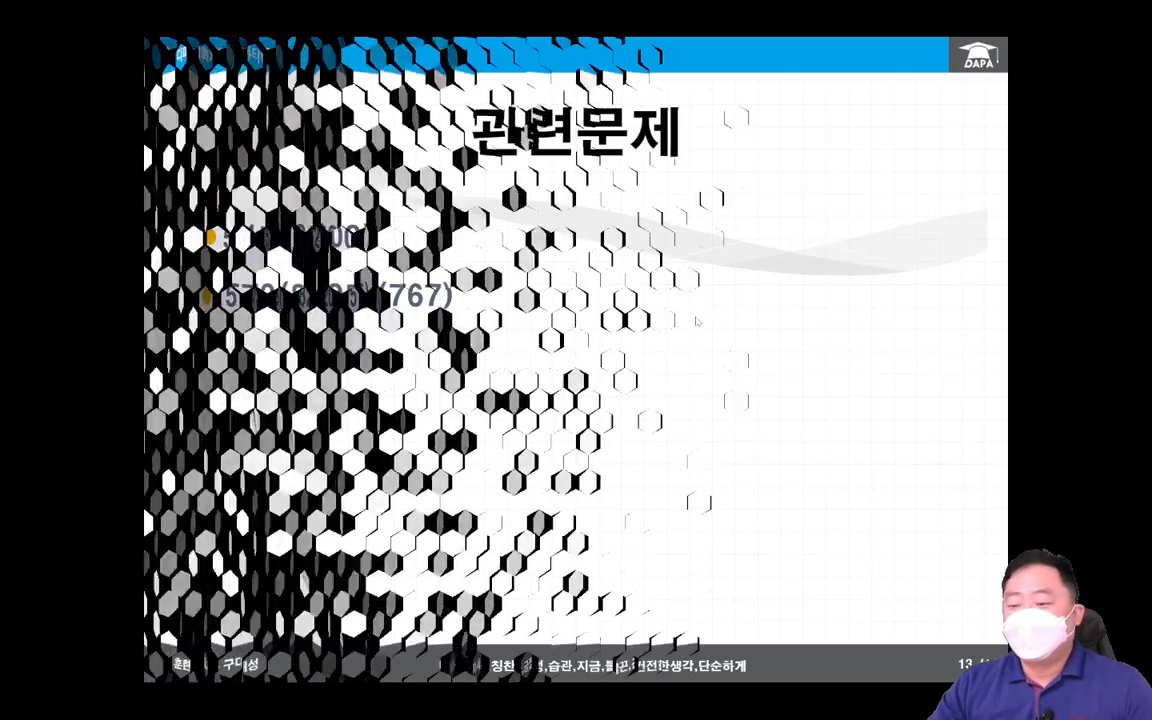